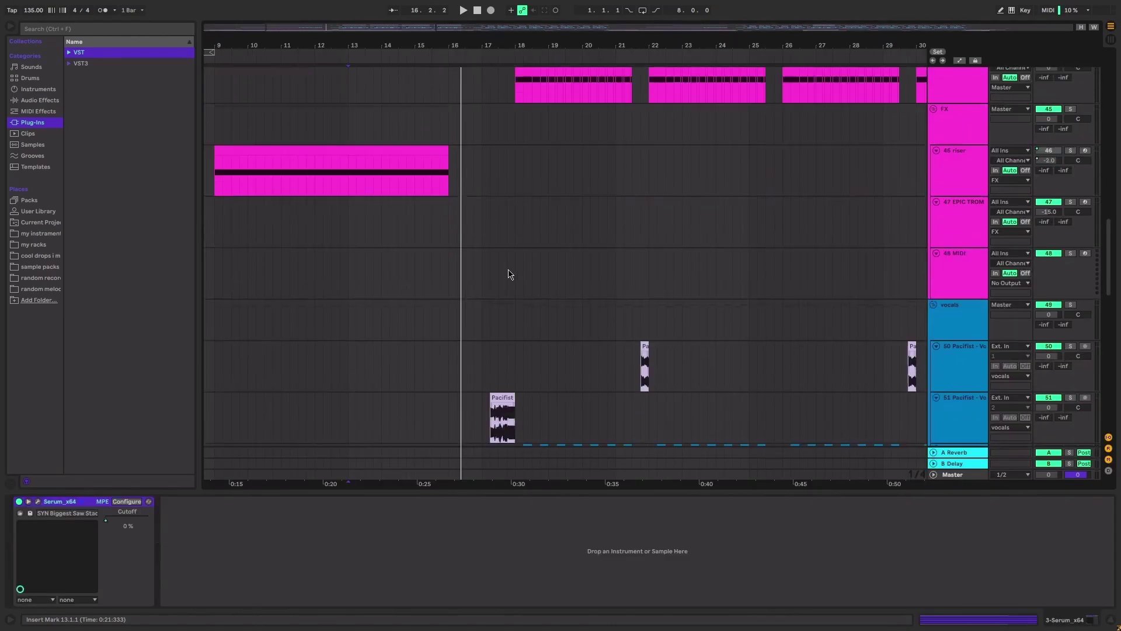
Play the arrangement from bar 17 to hear the vocal clip on track 51
{"action": "scroll", "coordinate": [508, 270], "scroll_direction": "down", "scroll_amount": 5}
{"action": "scroll", "coordinate": [518, 268], "scroll_direction": "up", "scroll_amount": 3}
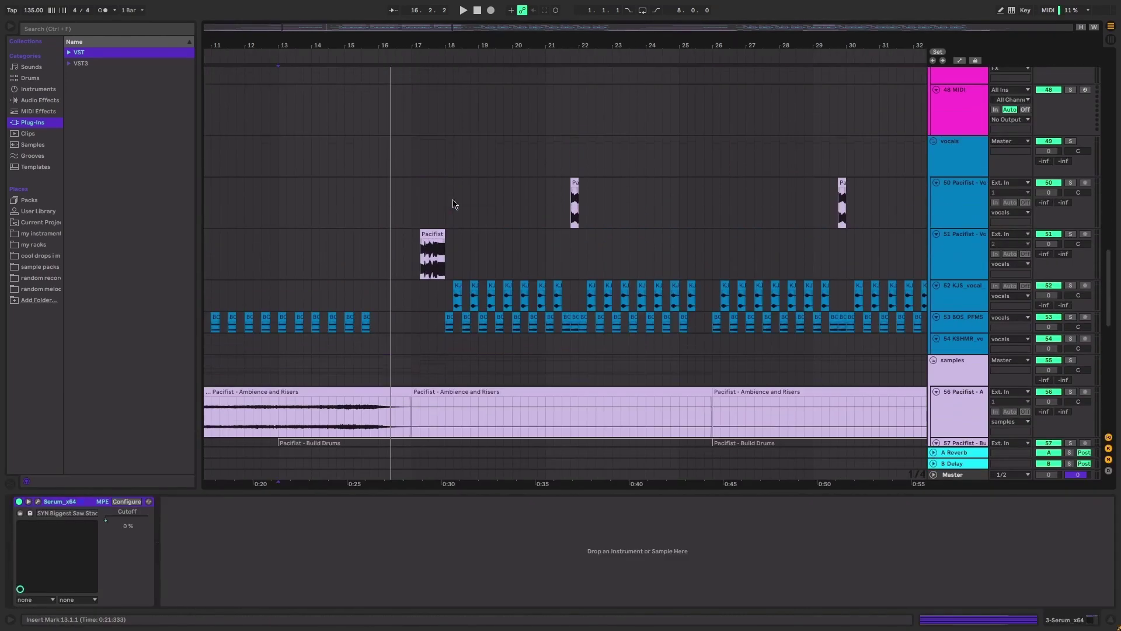
{"action": "left_click", "coordinate": [415, 257]}
{"action": "key", "text": "space"}
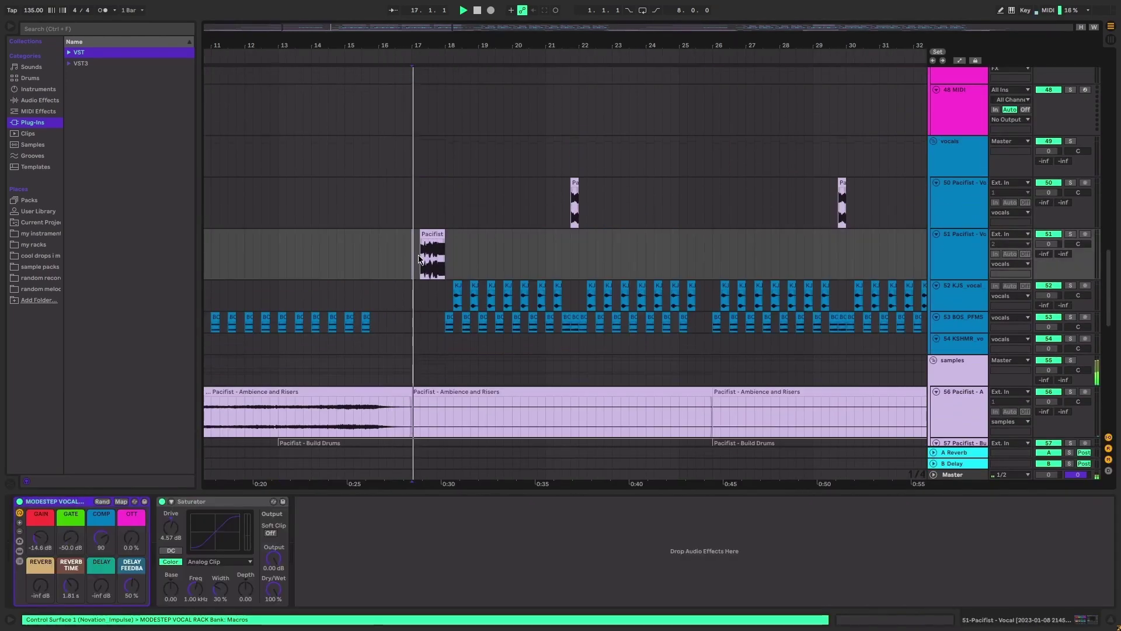
{"action": "scroll", "coordinate": [668, 215], "scroll_direction": "up", "scroll_amount": 3}
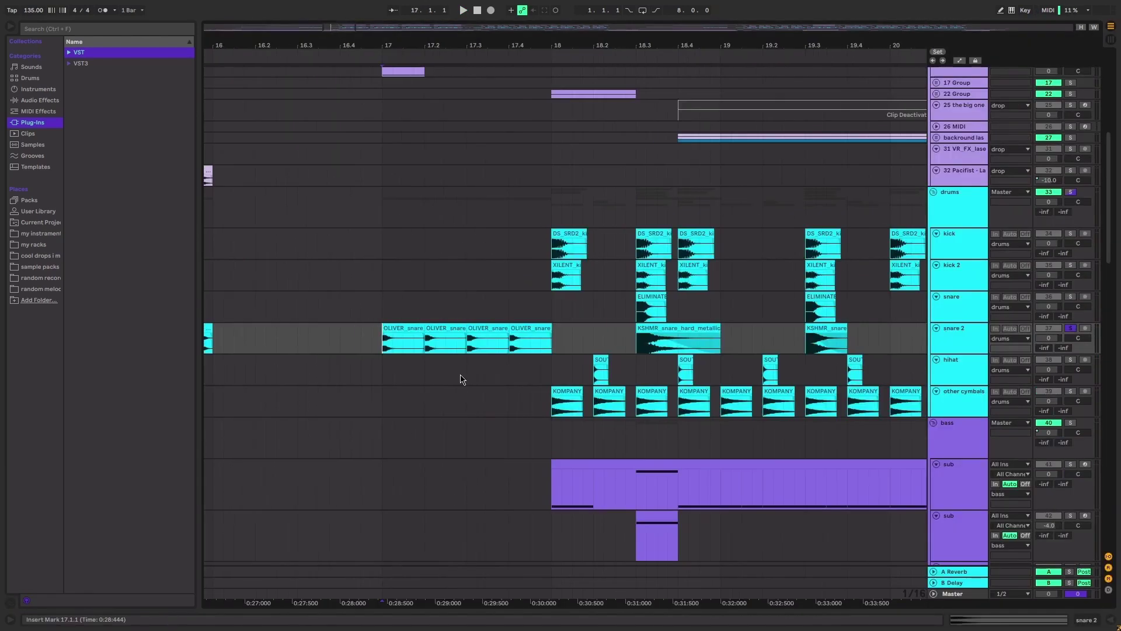
Solo the snare 2 track and play its OLIVER snare clips across bar 17
{"action": "scroll", "coordinate": [455, 379], "scroll_direction": "left", "scroll_amount": 1}
{"action": "scroll", "coordinate": [468, 376], "scroll_direction": "down", "scroll_amount": 4}
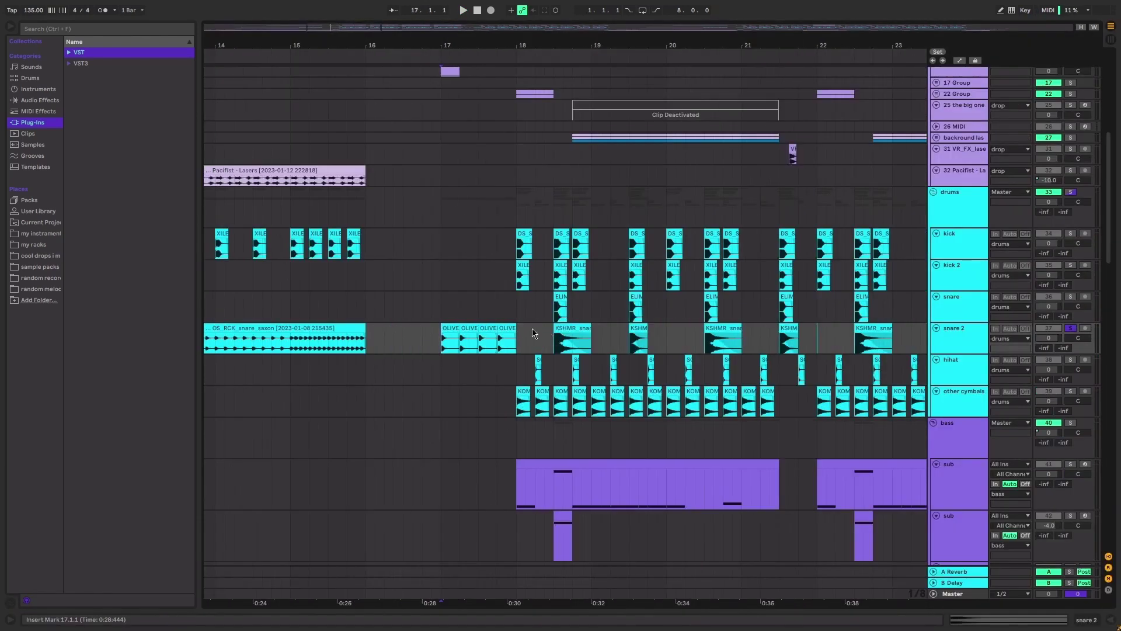
{"action": "left_click", "coordinate": [506, 325], "text": "shift"}
{"action": "scroll", "coordinate": [508, 325], "scroll_direction": "up", "scroll_amount": 4}
{"action": "scroll", "coordinate": [526, 327], "scroll_direction": "up", "scroll_amount": 2}
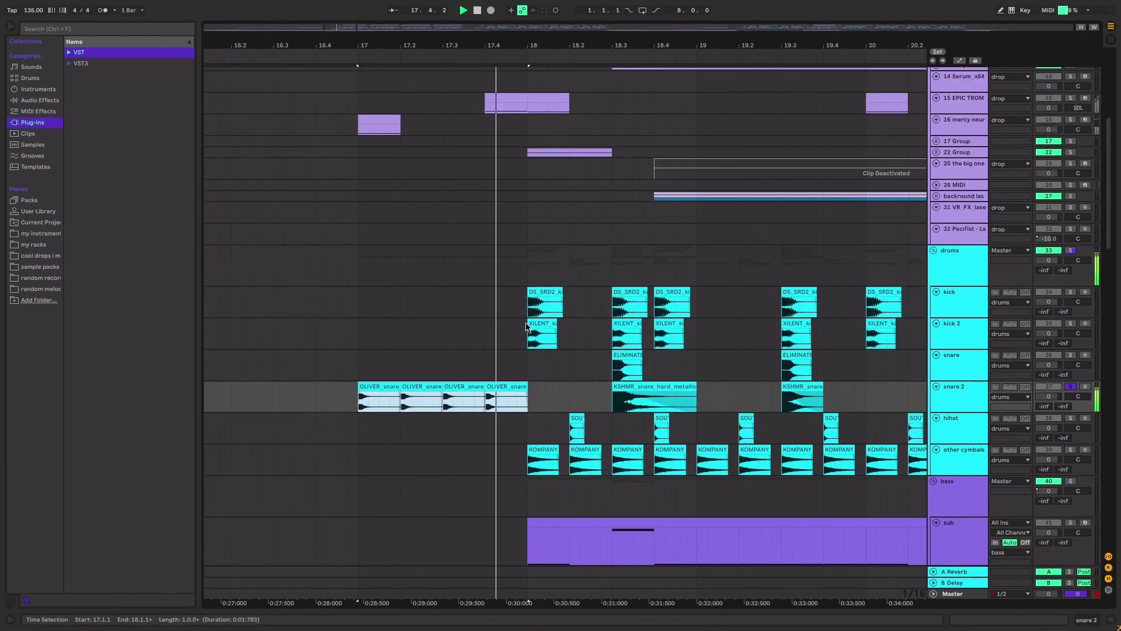
Solo the mercy neuro track and play its single clip from the start of bar 17
{"action": "scroll", "coordinate": [526, 327], "scroll_direction": "down", "scroll_amount": 4}
{"action": "scroll", "coordinate": [526, 327], "scroll_direction": "up", "scroll_amount": 2}
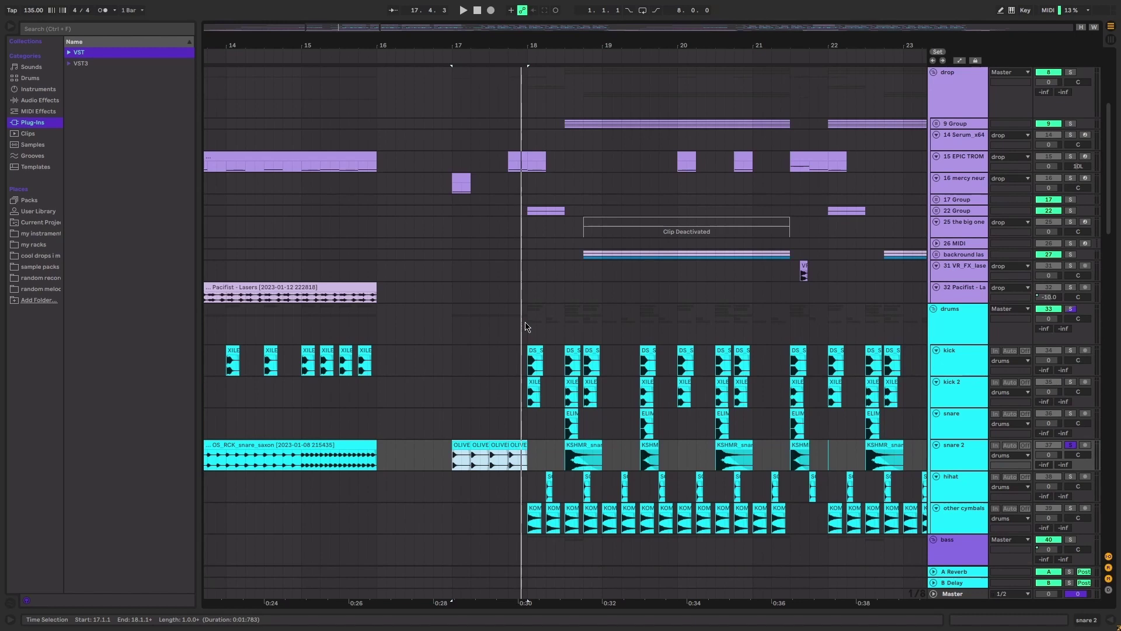
{"action": "scroll", "coordinate": [526, 326], "scroll_direction": "up", "scroll_amount": 6}
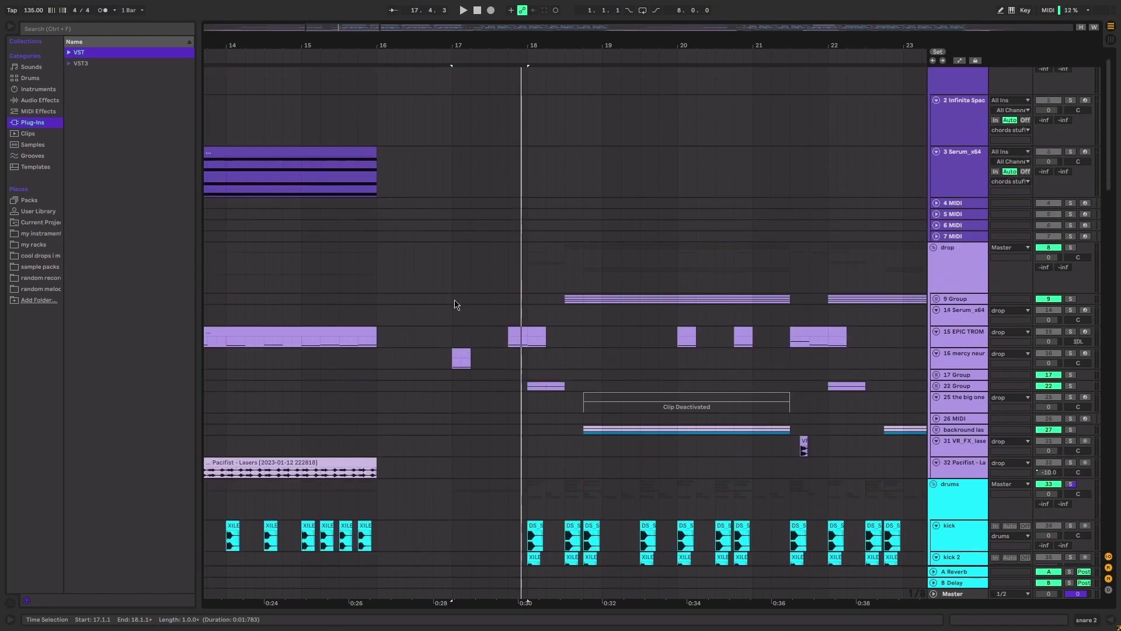
{"action": "left_click", "coordinate": [453, 358]}
{"action": "key", "text": "space"}
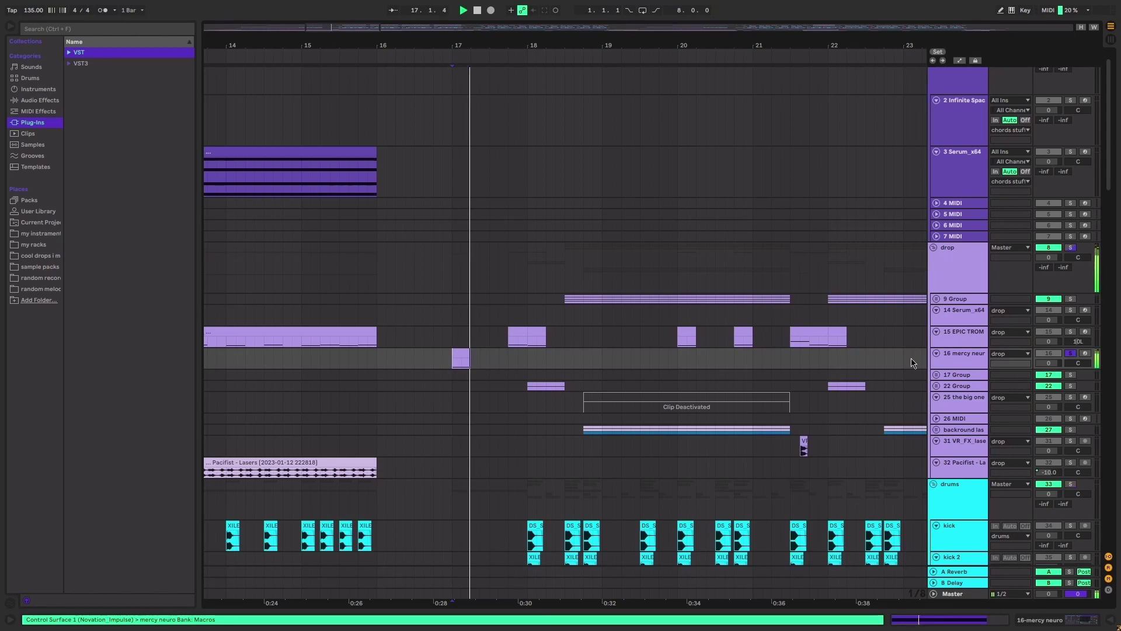
Inspect the mercy neuro track's device chain, including the MFreeformPhase window and Auto Filter, and close the plug-in window
{"action": "double_click", "coordinate": [966, 355]}
{"action": "double_click", "coordinate": [147, 549]}
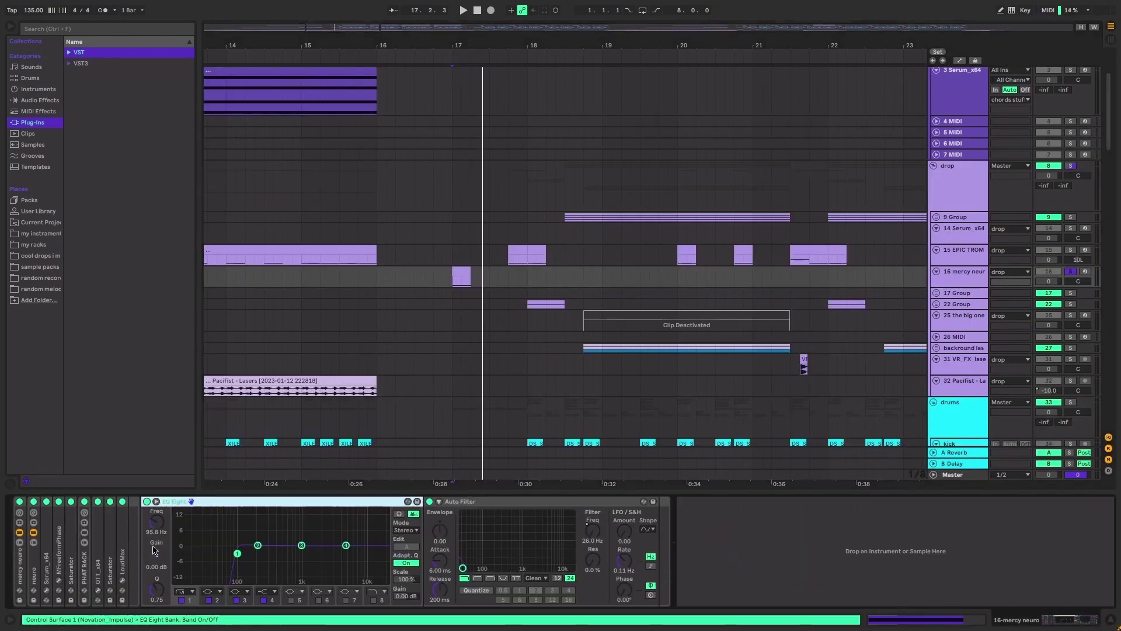
{"action": "double_click", "coordinate": [185, 503]}
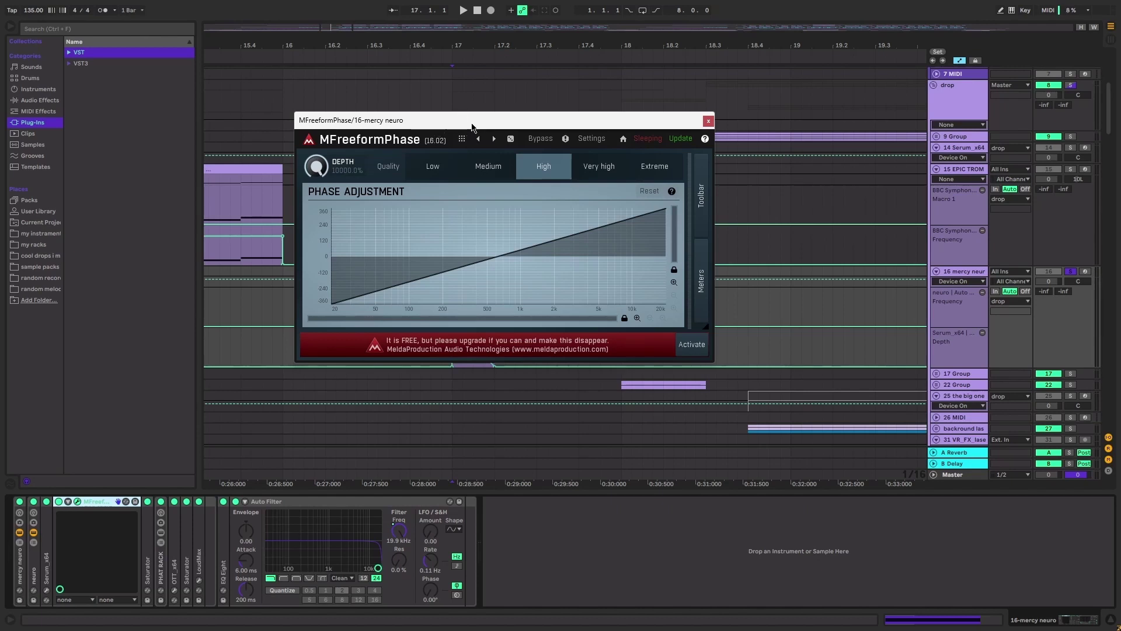
{"action": "left_click_drag", "start_coordinate": [472, 127], "coordinate": [767, 123]}
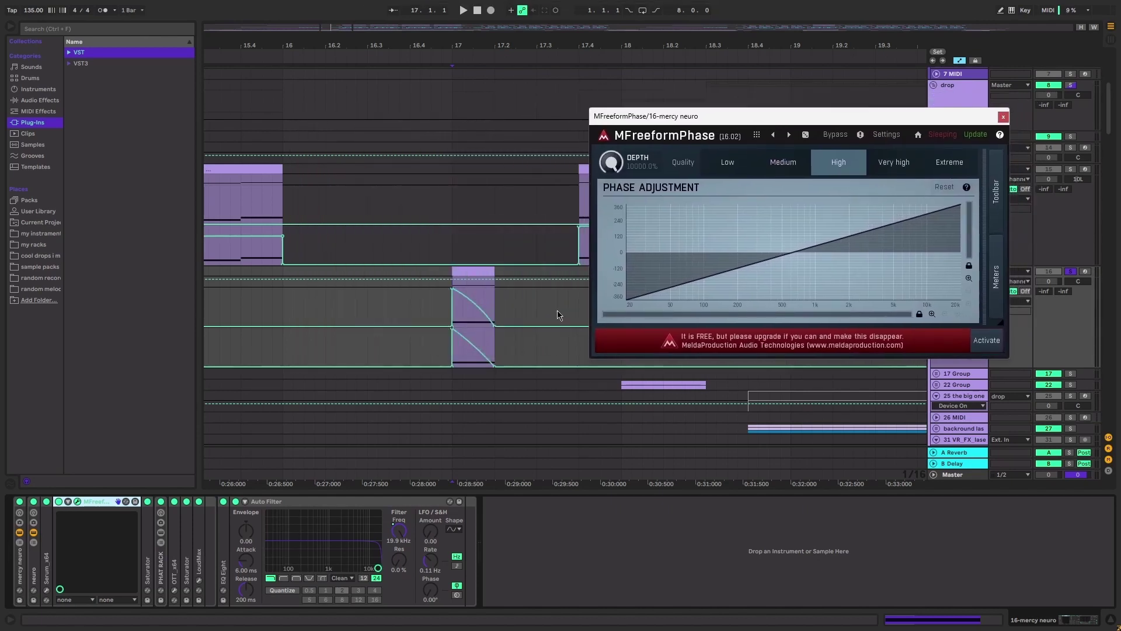
{"action": "left_click", "coordinate": [245, 502]}
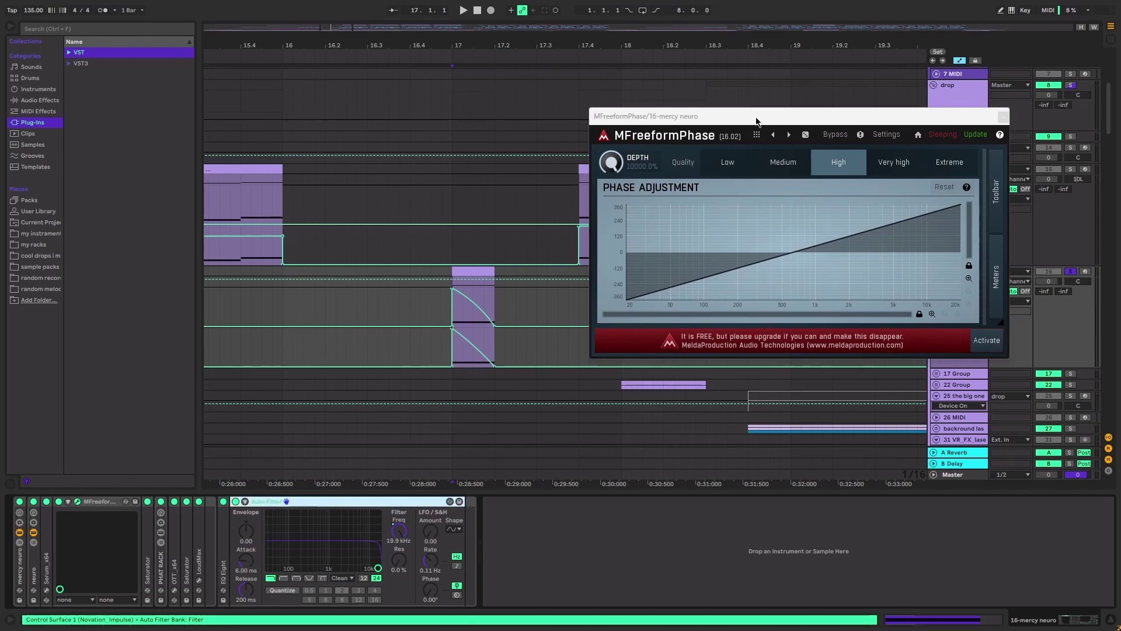
{"action": "left_click_drag", "start_coordinate": [756, 121], "coordinate": [603, 128]}
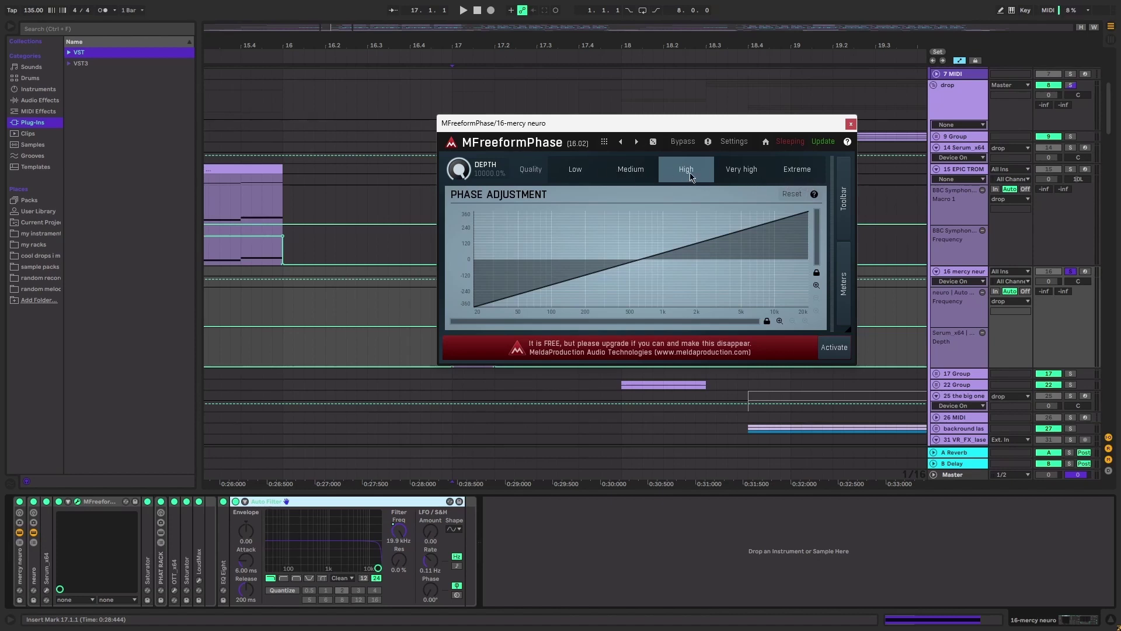
{"action": "left_click", "coordinate": [851, 124]}
Play the soloed mercy neuro clip with its Frequency and Depth automation from 16.4.4, and hide the device view
{"action": "left_click", "coordinate": [443, 304]}
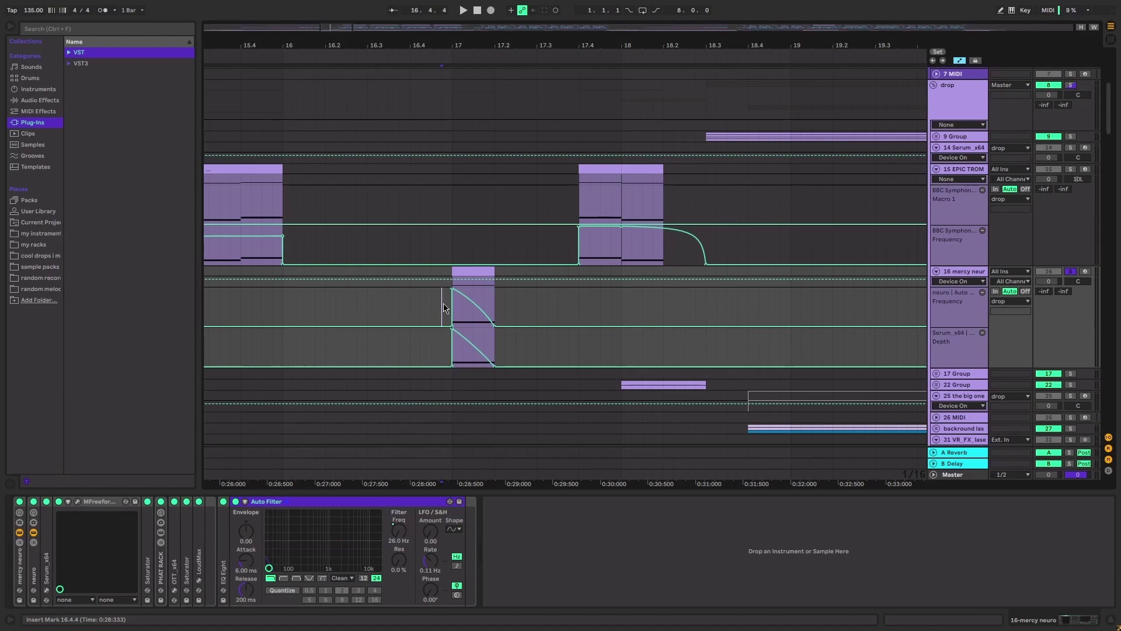
{"action": "key", "text": "space"}
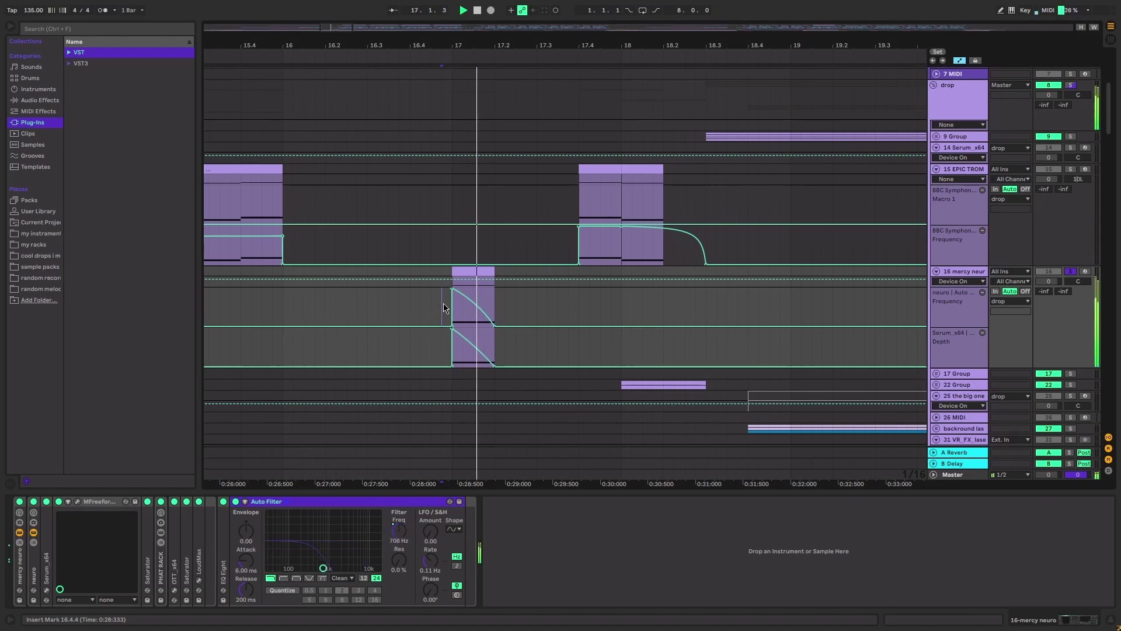
{"action": "left_click", "coordinate": [354, 501]}
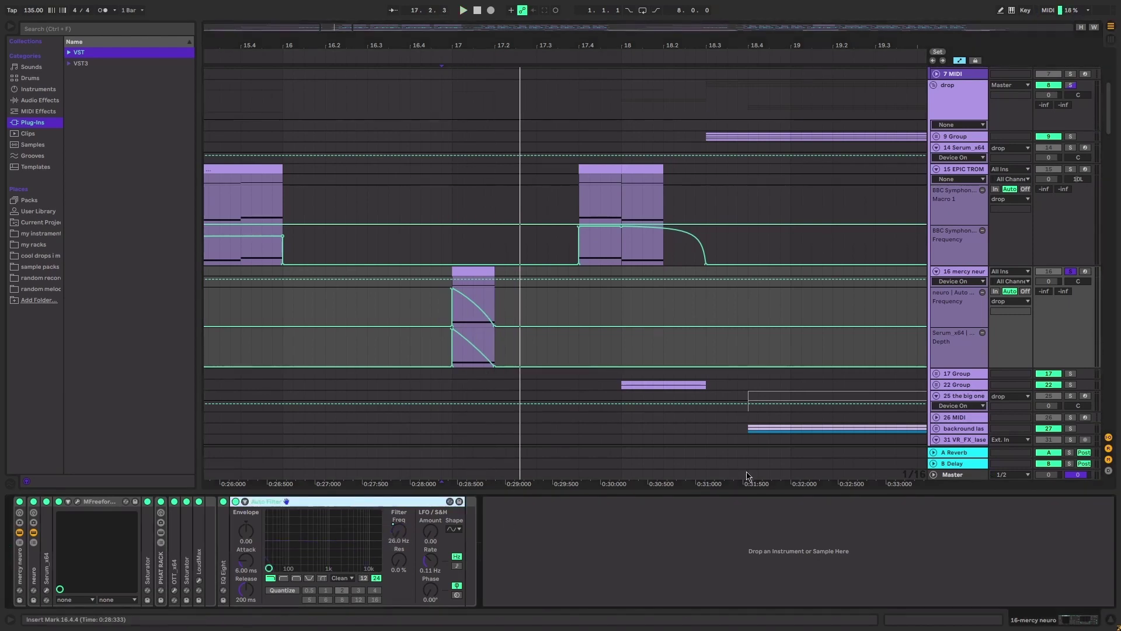
{"action": "left_click_drag", "start_coordinate": [739, 493], "coordinate": [841, 623]}
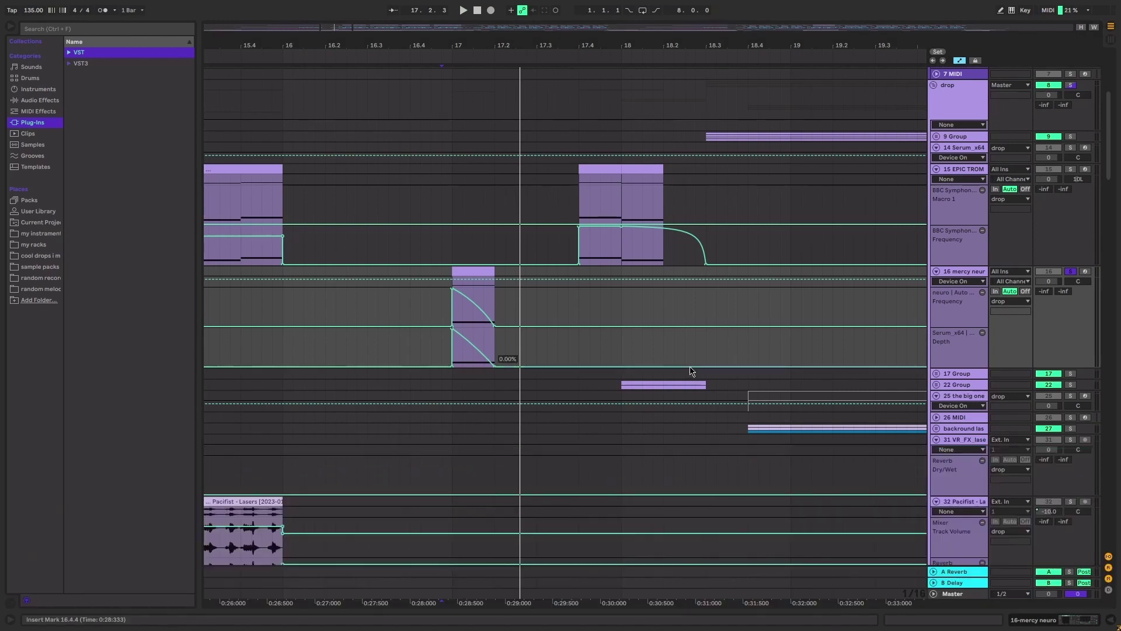
Hide the automation lanes, solo the EPIC TROM track and play it from 17.4.1
{"action": "scroll", "coordinate": [693, 369], "scroll_direction": "right", "scroll_amount": 1}
{"action": "scroll", "coordinate": [707, 354], "scroll_direction": "left", "scroll_amount": 2}
{"action": "scroll", "coordinate": [709, 352], "scroll_direction": "down", "scroll_amount": 3}
{"action": "scroll", "coordinate": [723, 327], "scroll_direction": "right", "scroll_amount": 3}
{"action": "scroll", "coordinate": [723, 328], "scroll_direction": "up", "scroll_amount": 3}
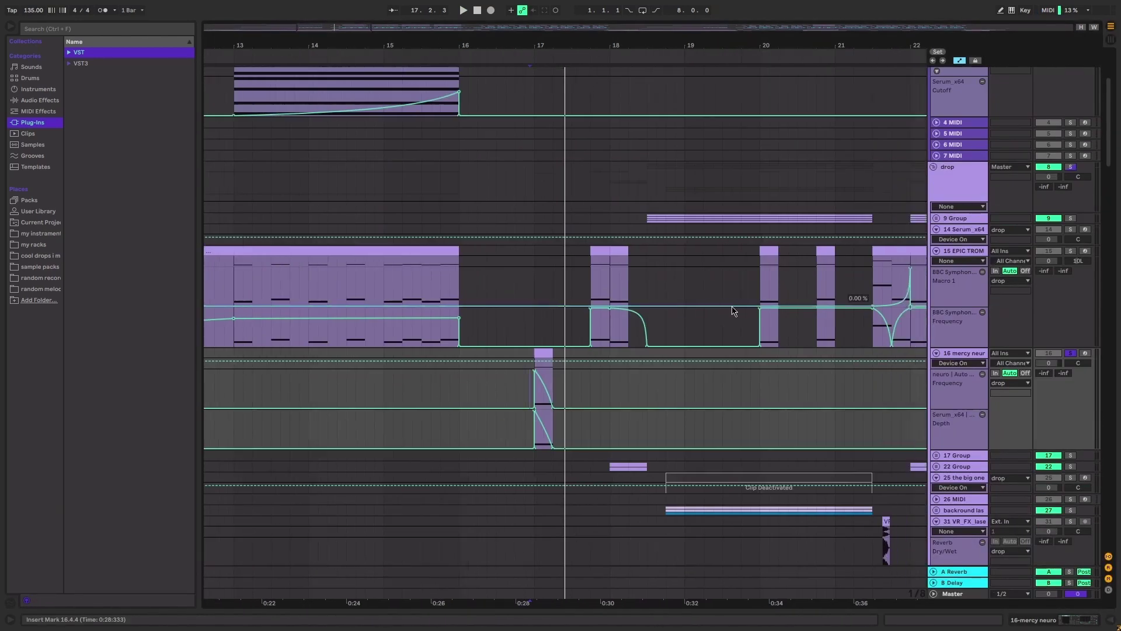
{"action": "left_click", "coordinate": [544, 279]}
{"action": "key", "text": "a"}
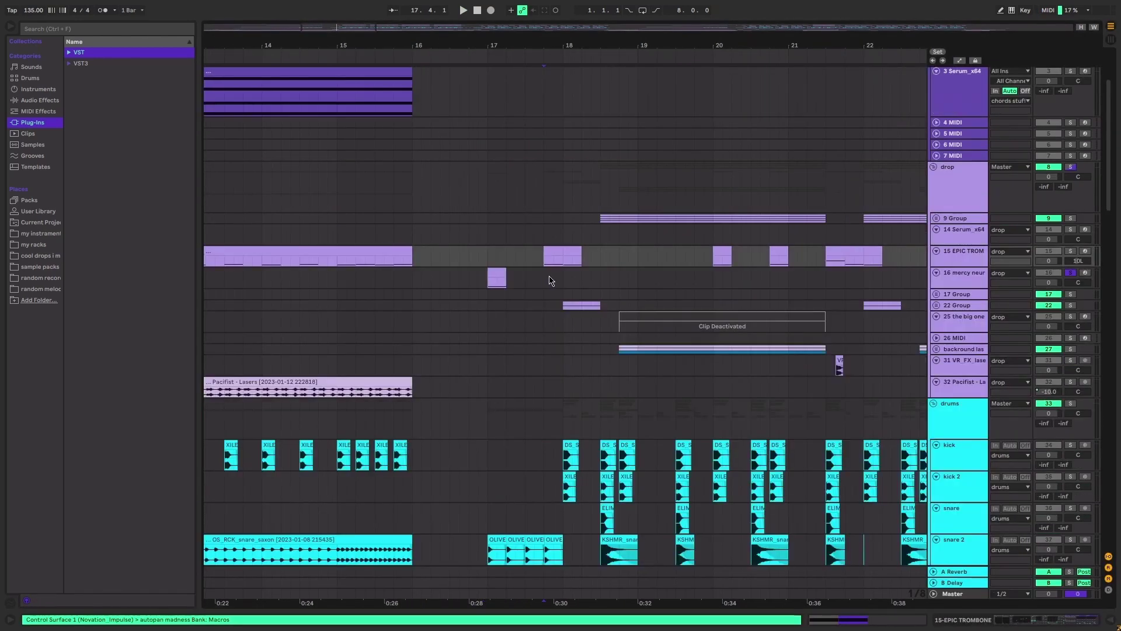
{"action": "scroll", "coordinate": [545, 234], "scroll_direction": "right", "scroll_amount": 1}
{"action": "key", "text": "s"}
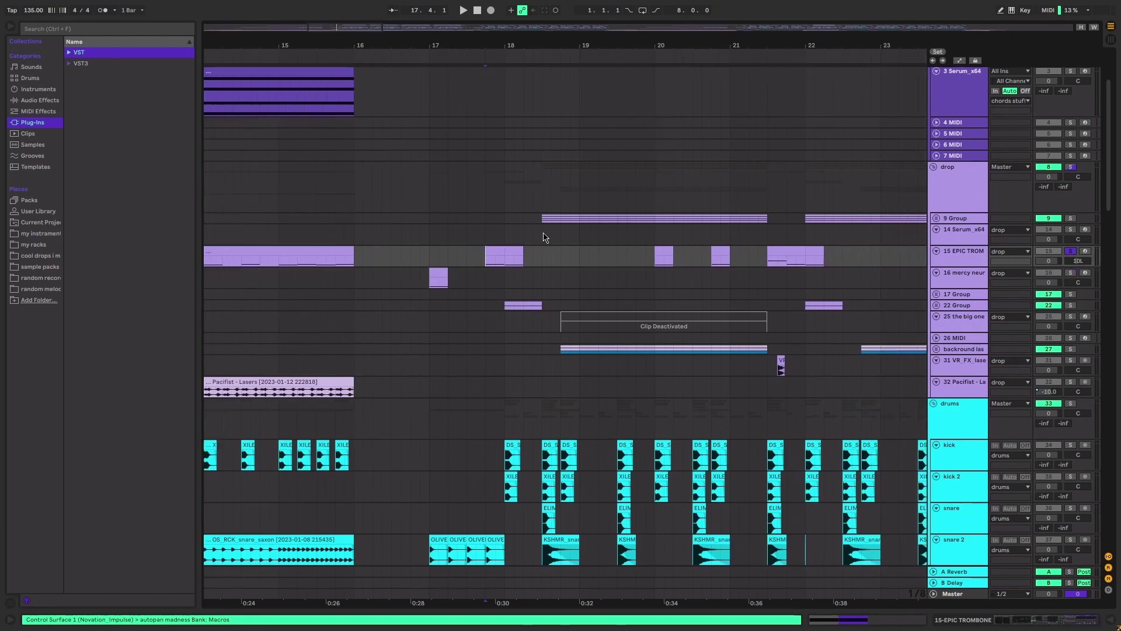
{"action": "key", "text": "space"}
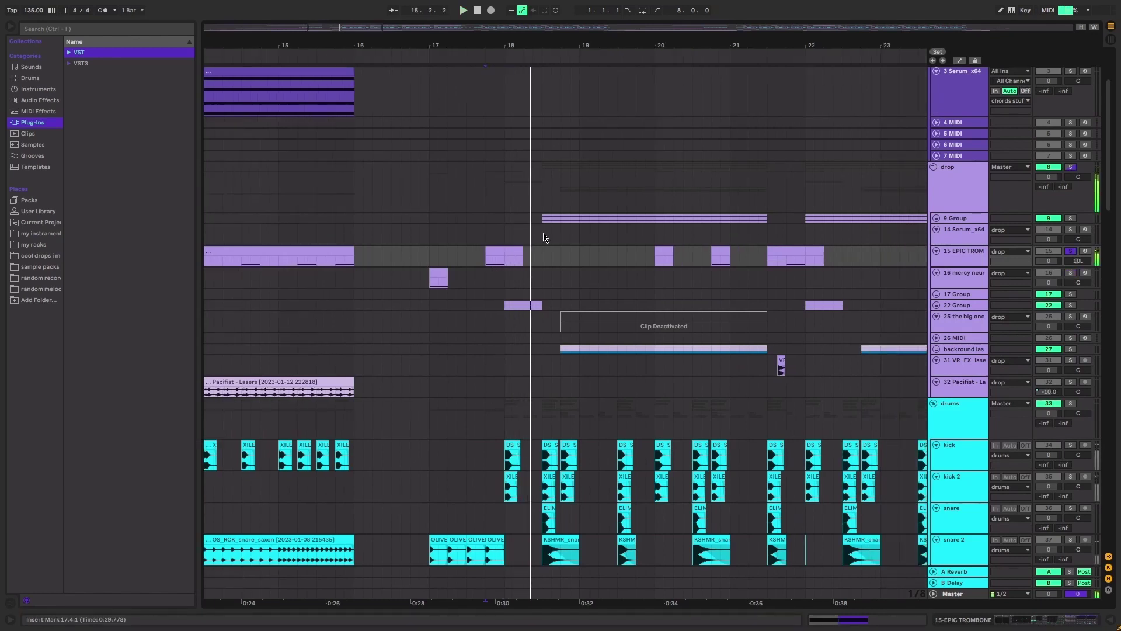
Show the automation lanes to examine the EPIC TROM Frequency curve around bar 18, and hide them again
{"action": "key", "text": "a"}
{"action": "scroll", "coordinate": [544, 313], "scroll_direction": "down", "scroll_amount": 3}
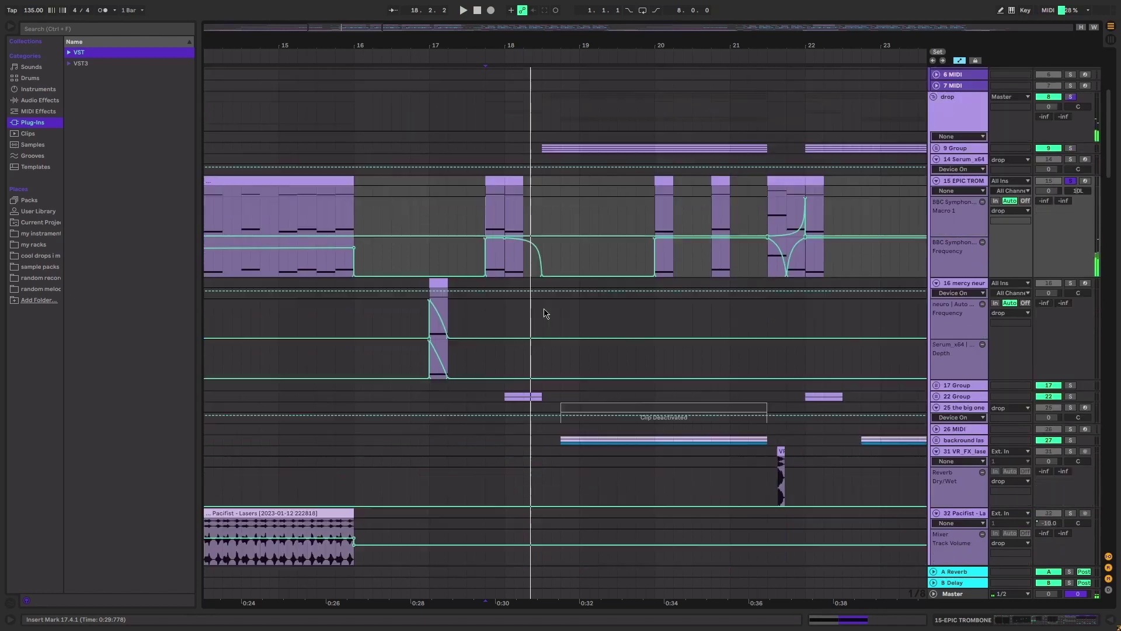
{"action": "scroll", "coordinate": [545, 313], "scroll_direction": "down", "scroll_amount": 5}
{"action": "key", "text": "a"}
Turn off the track solo and play the full drop with all tracks from 17.4.1
{"action": "scroll", "coordinate": [561, 314], "scroll_direction": "up", "scroll_amount": 3}
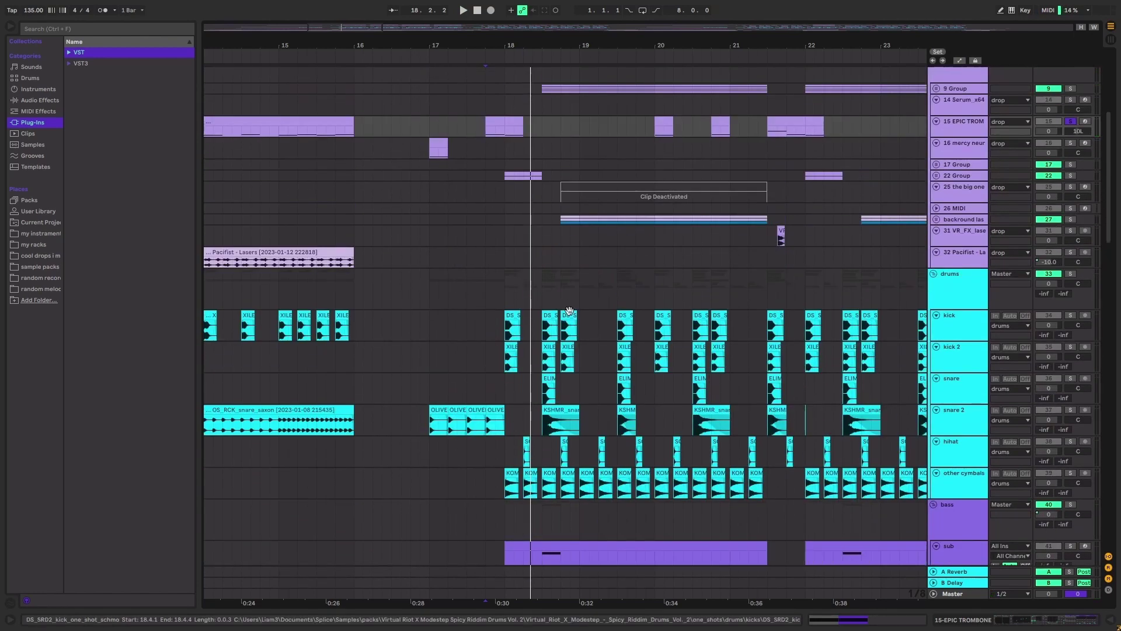
{"action": "scroll", "coordinate": [815, 198], "scroll_direction": "up", "scroll_amount": 3}
{"action": "scroll", "coordinate": [816, 198], "scroll_direction": "up", "scroll_amount": 3}
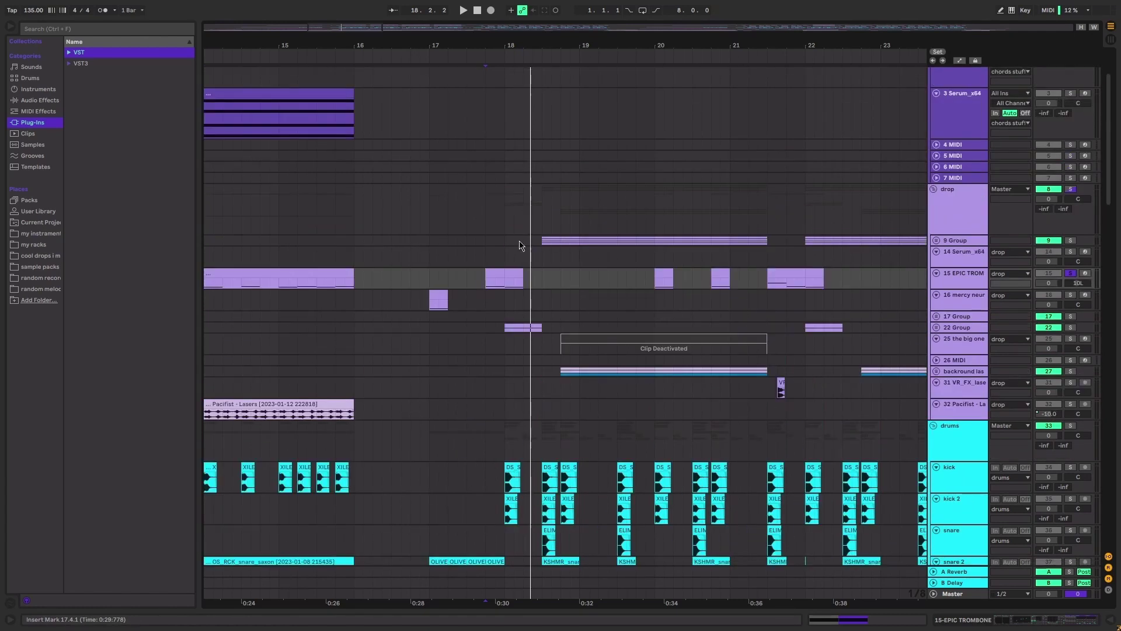
{"action": "left_click", "coordinate": [490, 250]}
{"action": "key", "text": "space"}
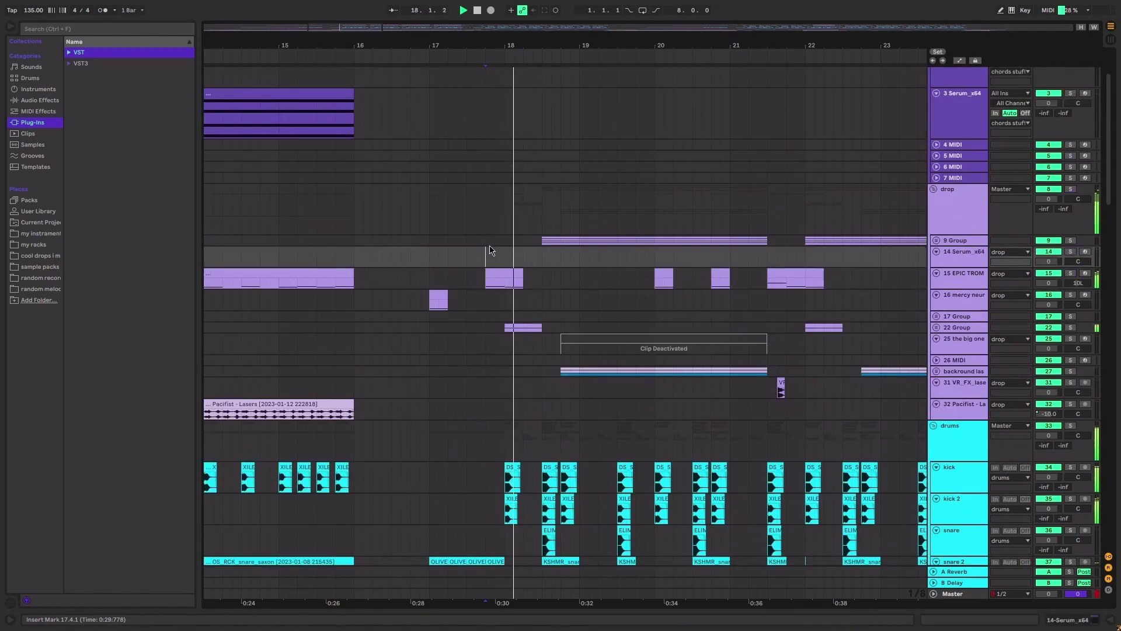
{"action": "scroll", "coordinate": [528, 277], "scroll_direction": "down", "scroll_amount": 1}
{"action": "scroll", "coordinate": [528, 278], "scroll_direction": "right", "scroll_amount": 1}
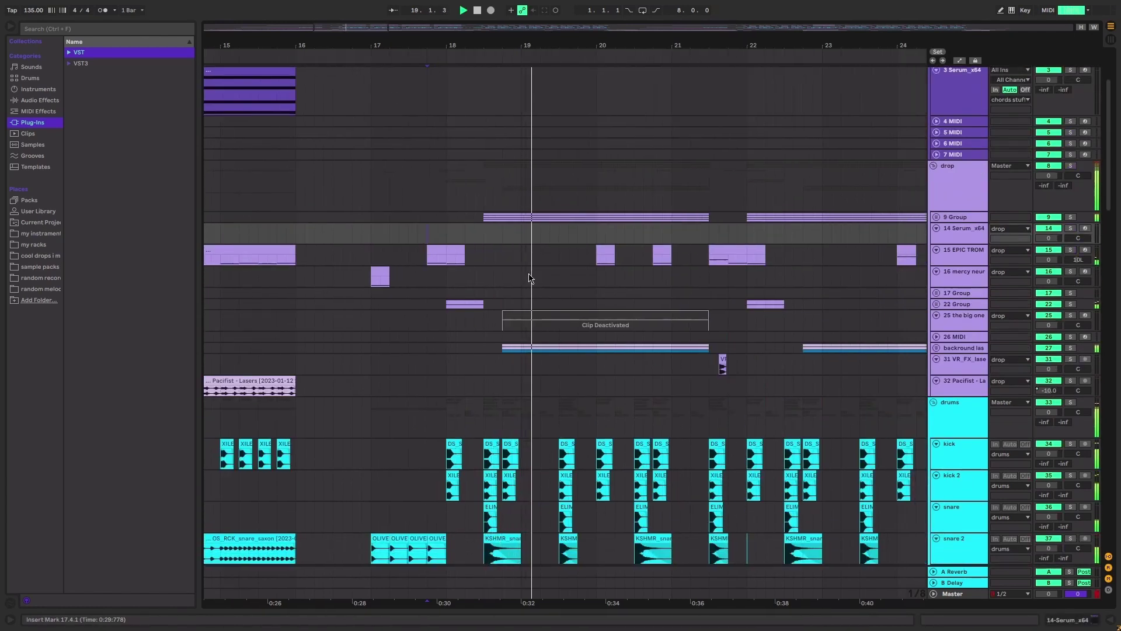
{"action": "key", "text": "space"}
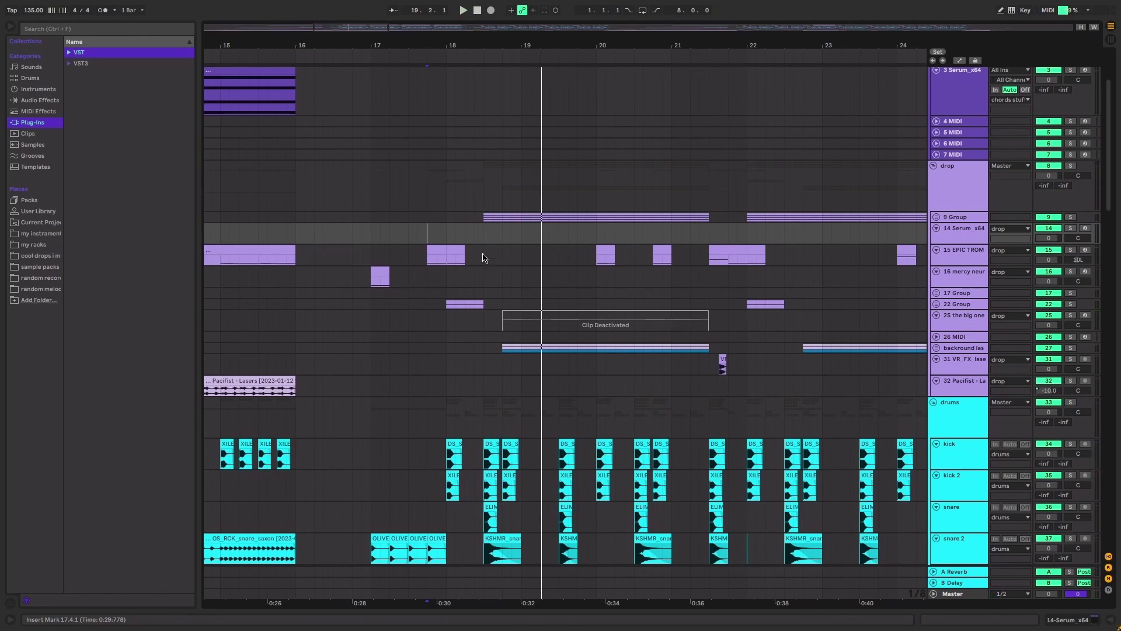
{"action": "left_click", "coordinate": [426, 236]}
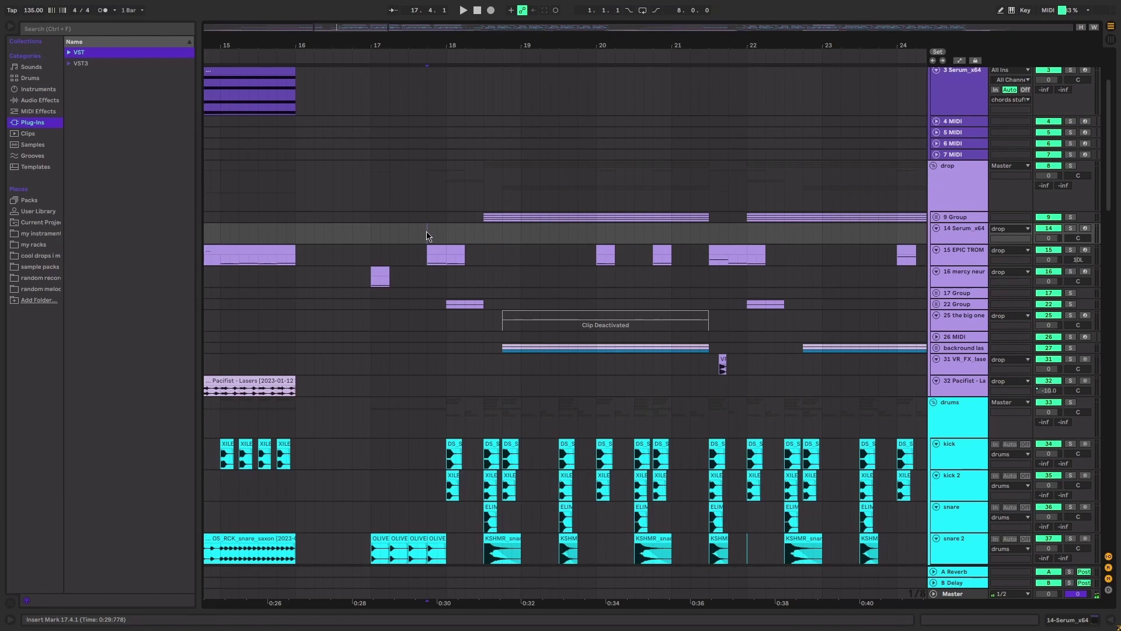
{"action": "key", "text": "space"}
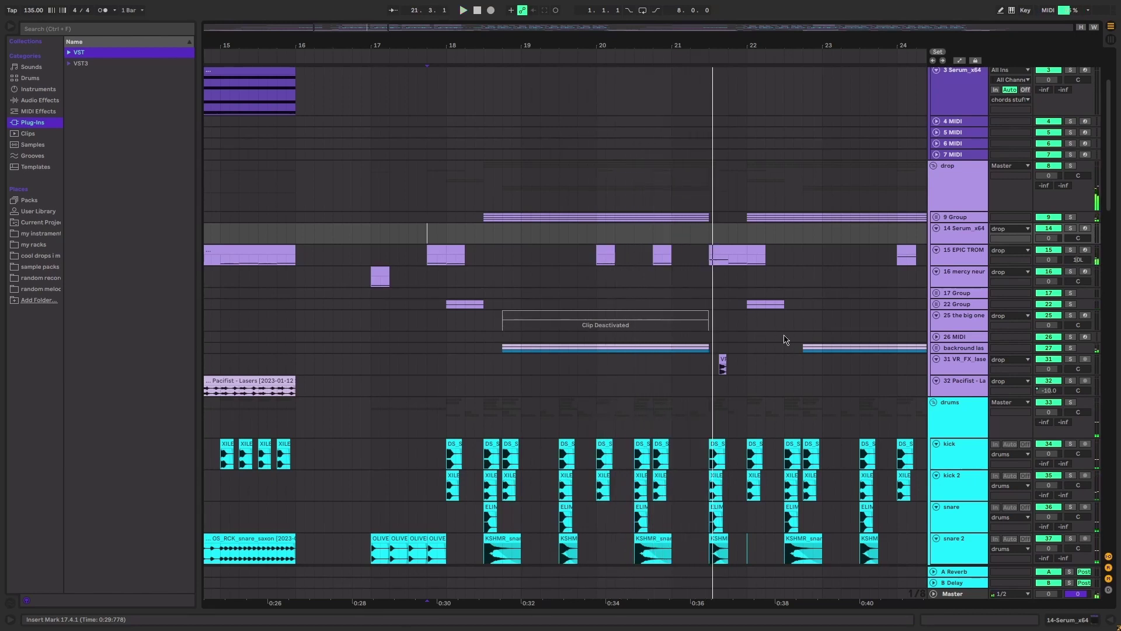
Solo the drums group and play it from 18.1.1
{"action": "scroll", "coordinate": [865, 349], "scroll_direction": "down", "scroll_amount": 5}
{"action": "left_click", "coordinate": [445, 242]}
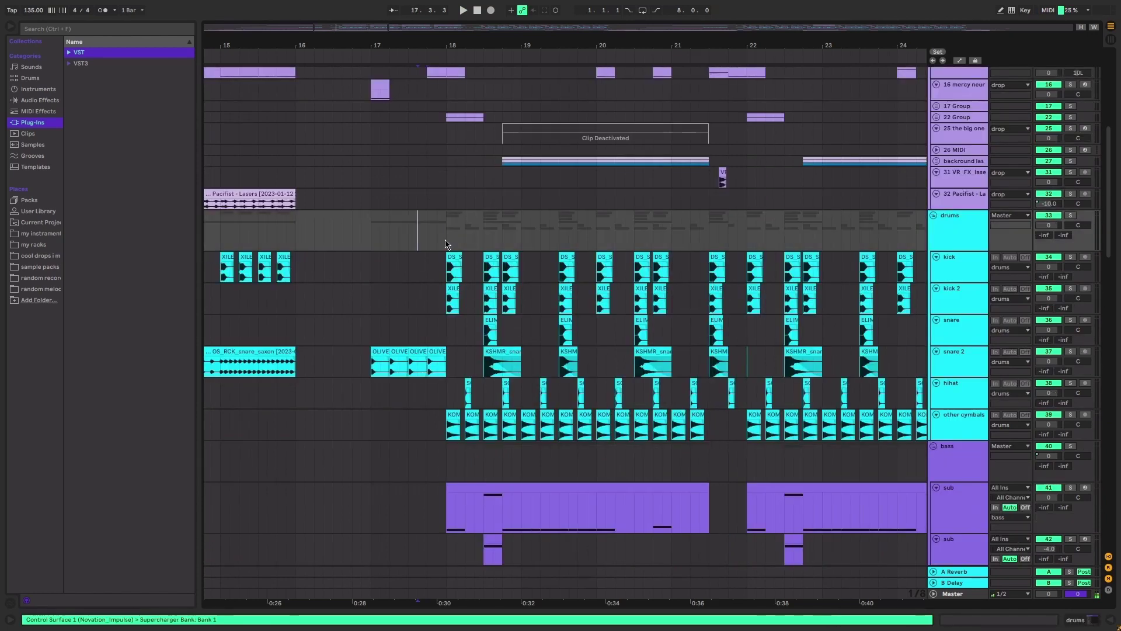
{"action": "key", "text": "s"}
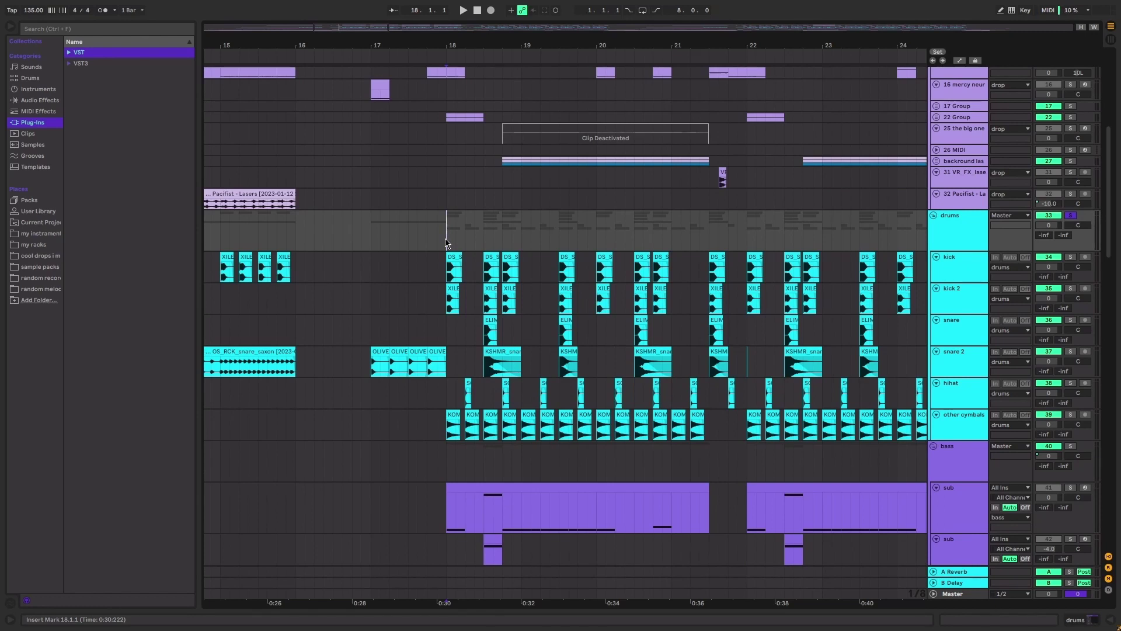
{"action": "key", "text": "space"}
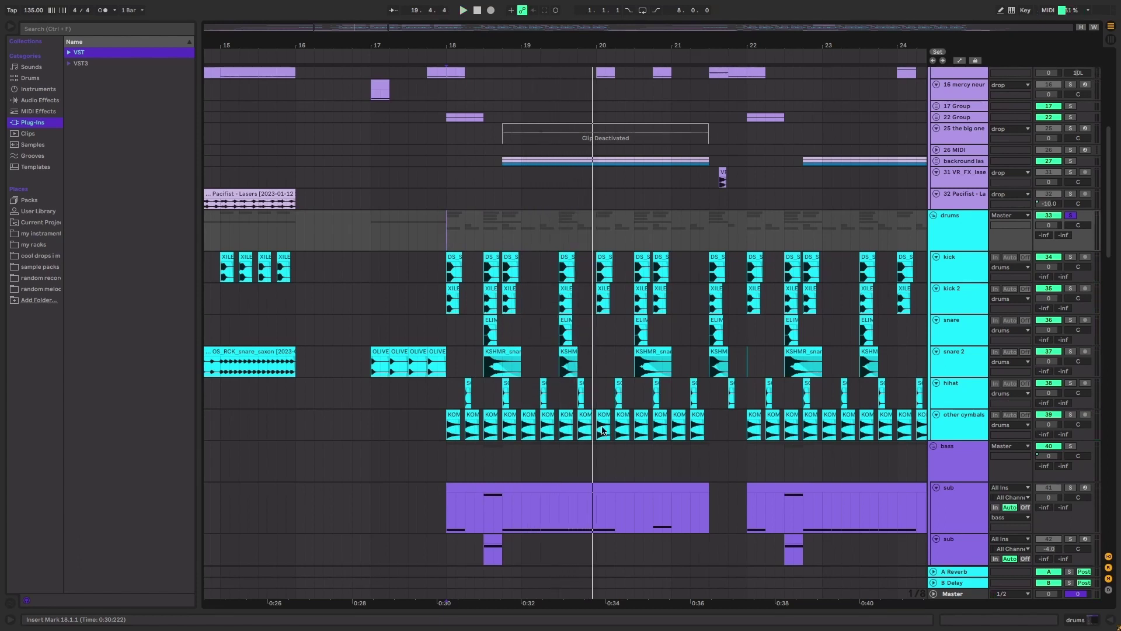
Inspect the KSHMR snare clip at 18.3 on the snare 2 track and solo that track
{"action": "left_click", "coordinate": [505, 351]}
{"action": "double_click", "coordinate": [505, 351]}
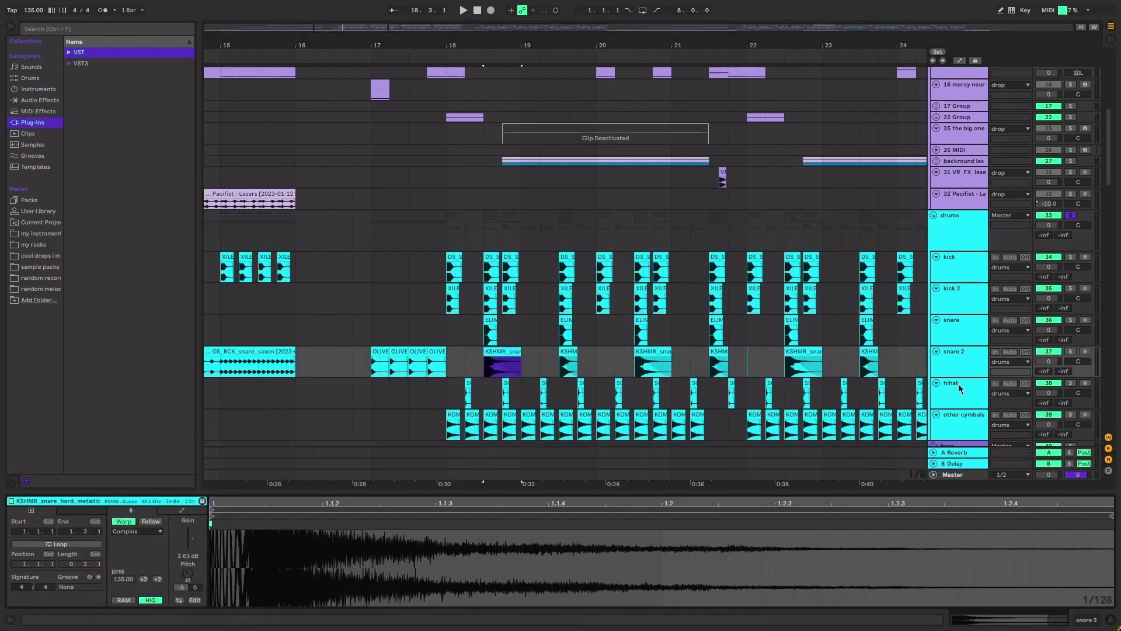
{"action": "left_click", "coordinate": [953, 356]}
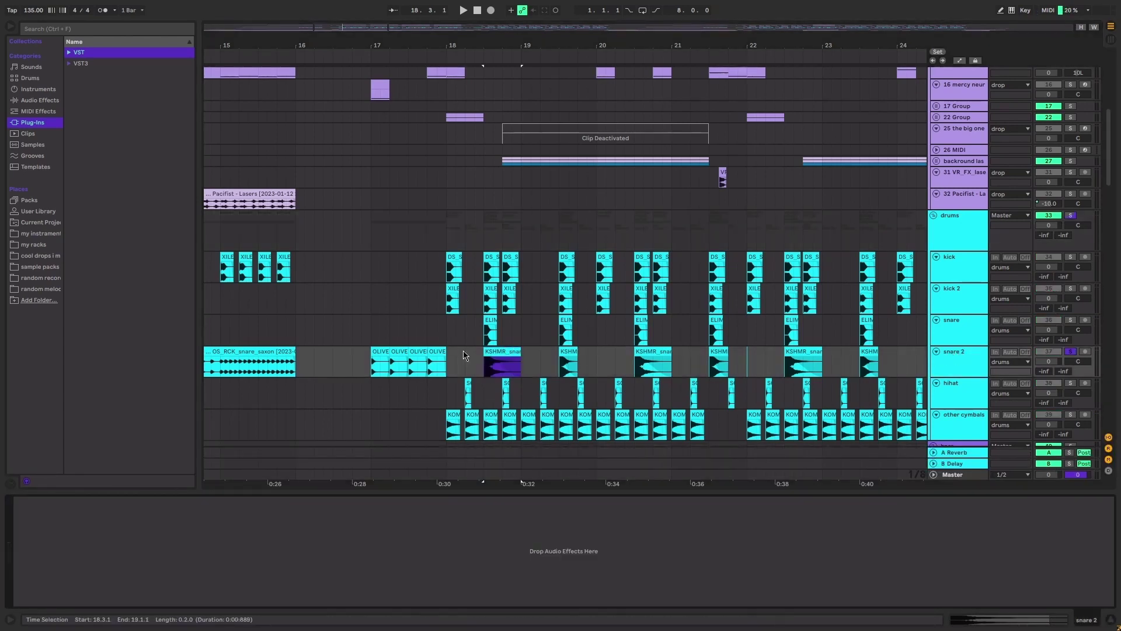
{"action": "left_click", "coordinate": [511, 353]}
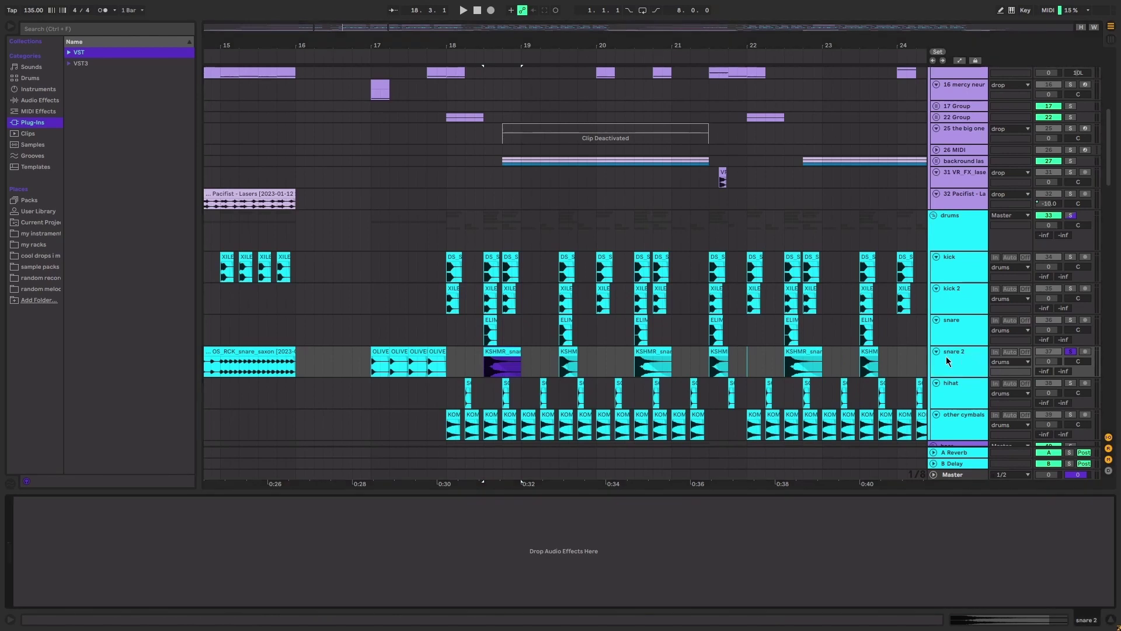
Open the KSHMR snare clip at 18.3.1 on the snare 2 track and play it soloed
{"action": "double_click", "coordinate": [502, 359]}
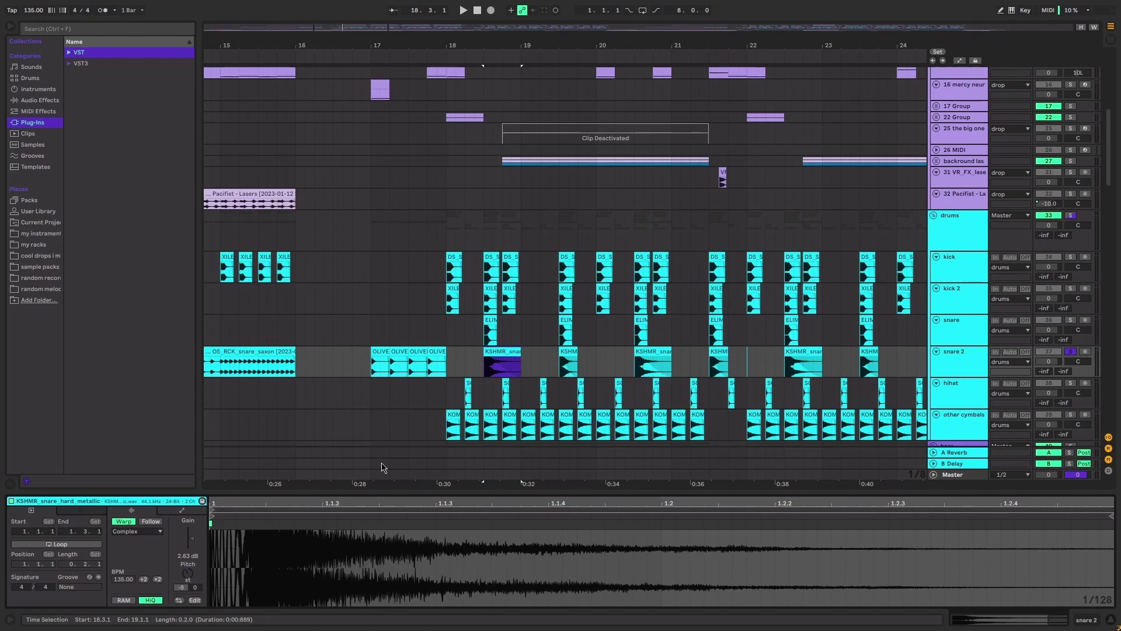
{"action": "key", "text": "space"}
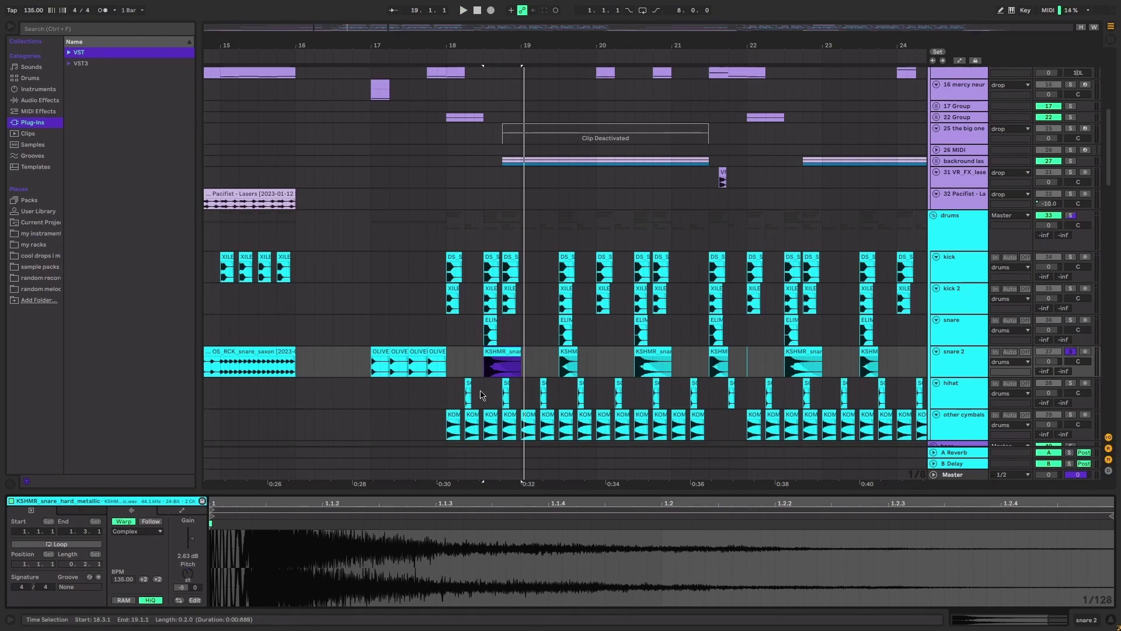
Turn off the snare 2 solo and play the whole soloed drums group from 18.1.1
{"action": "scroll", "coordinate": [450, 211], "scroll_direction": "down", "scroll_amount": 2}
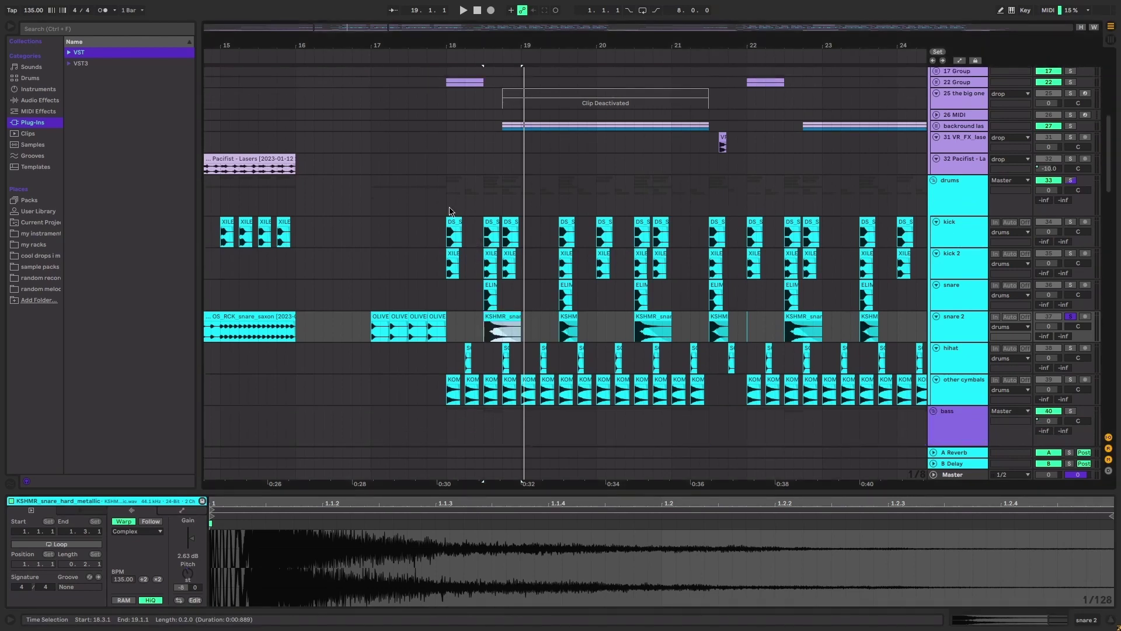
{"action": "left_click", "coordinate": [450, 211]}
{"action": "key", "text": "space"}
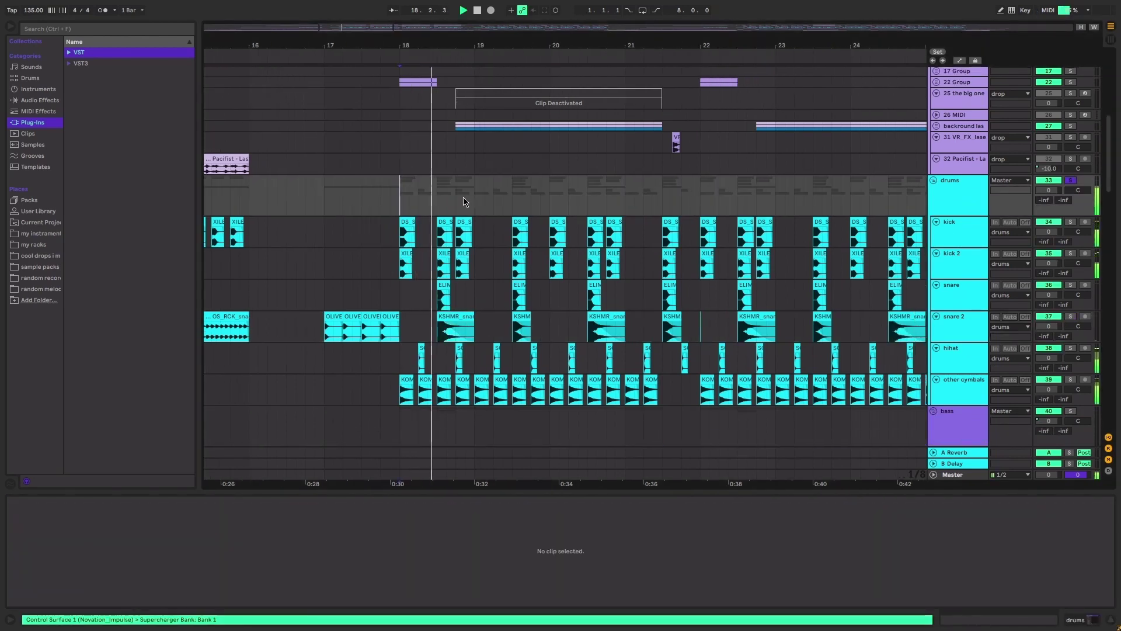
{"action": "scroll", "coordinate": [430, 366], "scroll_direction": "down", "scroll_amount": 4}
{"action": "scroll", "coordinate": [352, 324], "scroll_direction": "up", "scroll_amount": 6}
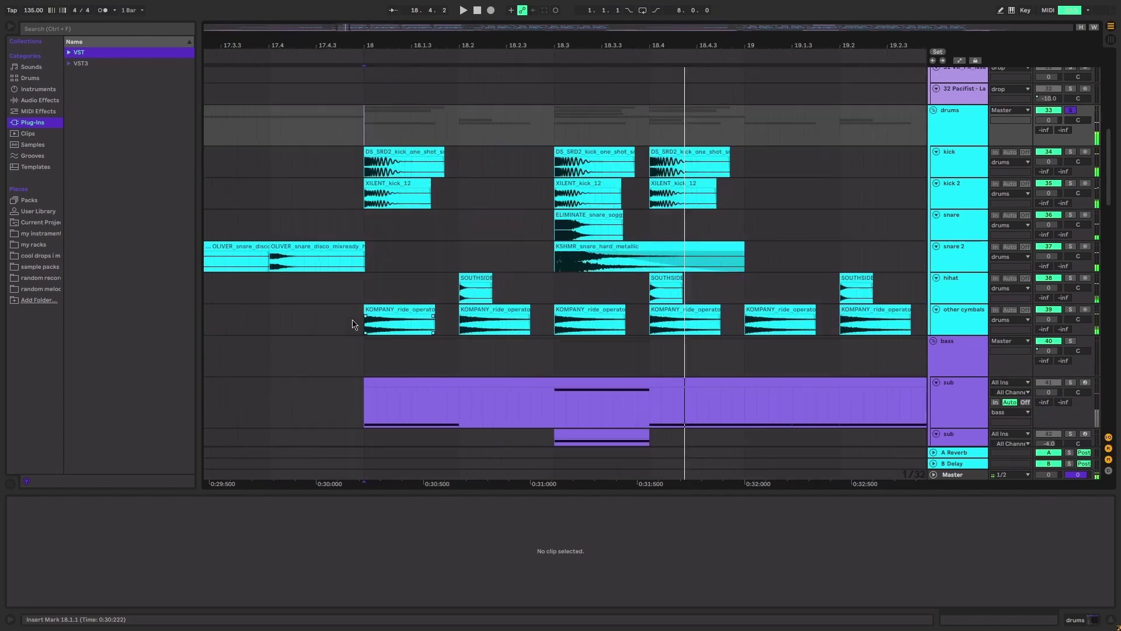
Solo the other cymbals track, try extending its first KOMPANY ride clip to 18.2.1, and undo the extension
{"action": "left_click", "coordinate": [368, 327]}
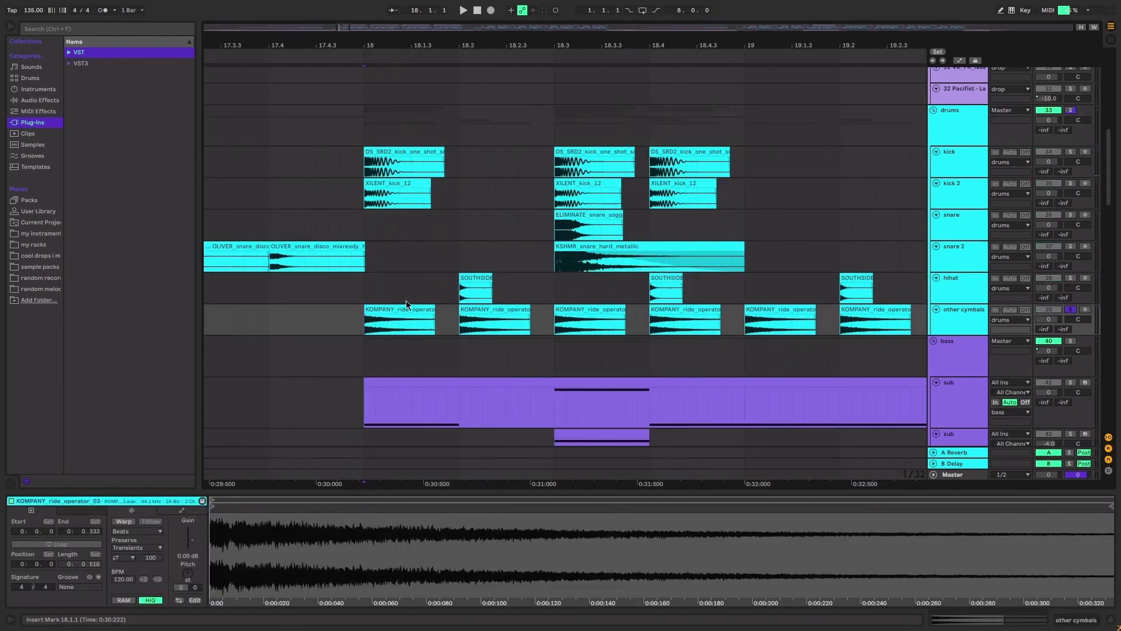
{"action": "left_click_drag", "start_coordinate": [434, 310], "coordinate": [454, 310]}
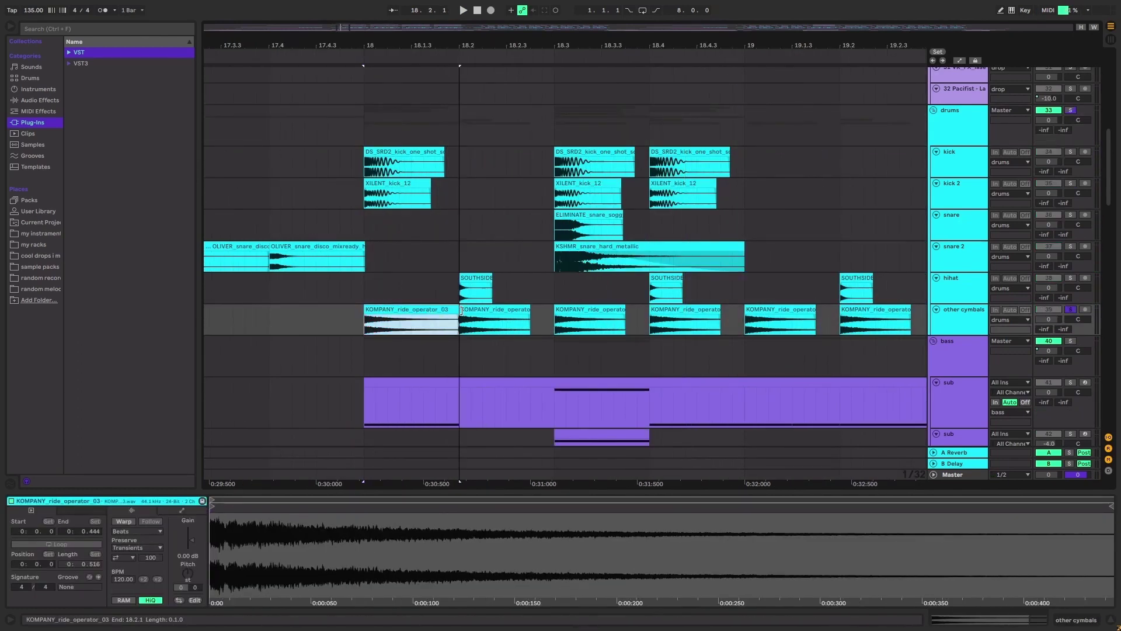
{"action": "key", "text": "ctrl+z"}
Solo the first sub track in the bass group, play it from 18.1.1 and show its Serum device
{"action": "scroll", "coordinate": [604, 357], "scroll_direction": "down", "scroll_amount": 6}
{"action": "scroll", "coordinate": [604, 357], "scroll_direction": "right", "scroll_amount": 5}
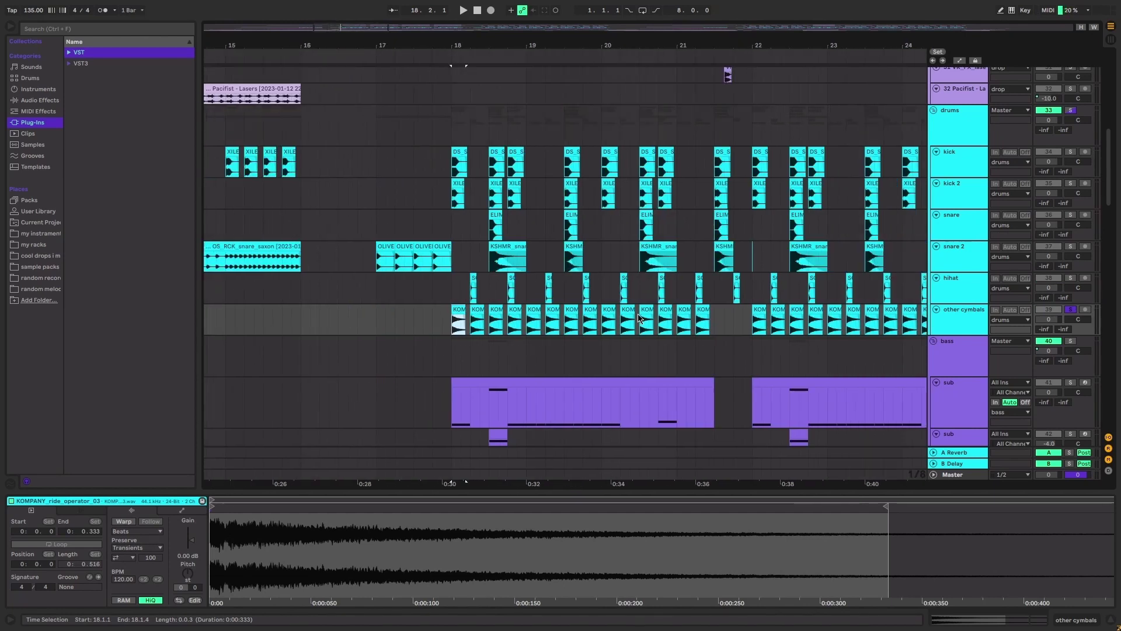
{"action": "scroll", "coordinate": [571, 318], "scroll_direction": "down", "scroll_amount": 3}
{"action": "scroll", "coordinate": [570, 318], "scroll_direction": "up", "scroll_amount": 5}
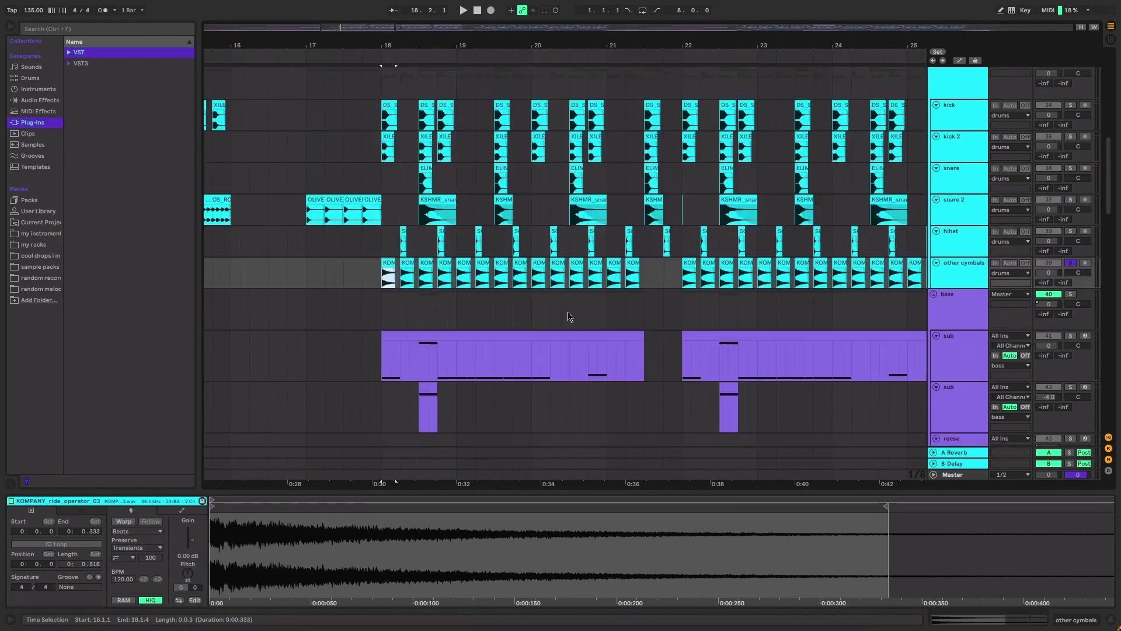
{"action": "scroll", "coordinate": [482, 304], "scroll_direction": "down", "scroll_amount": 5}
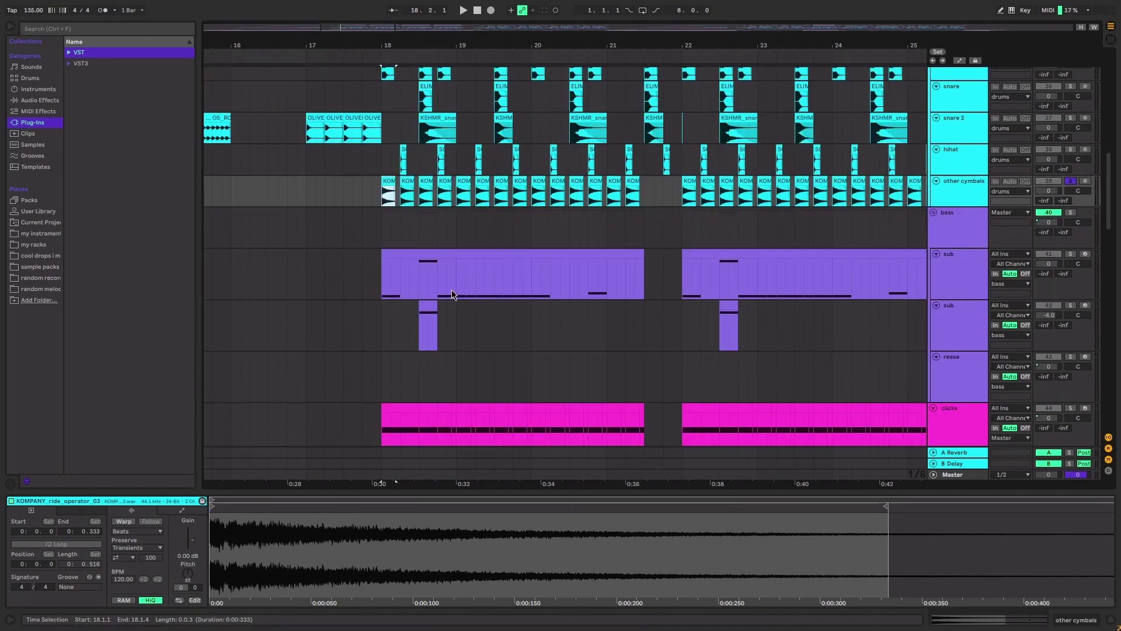
{"action": "scroll", "coordinate": [431, 285], "scroll_direction": "up", "scroll_amount": 3}
{"action": "left_click", "coordinate": [359, 357]}
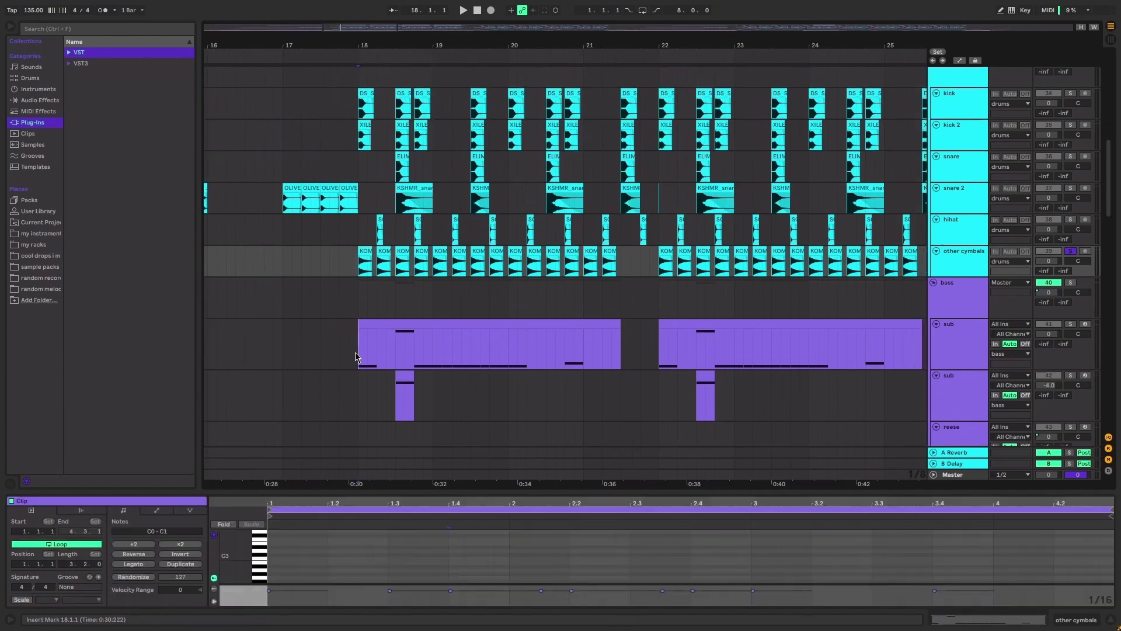
{"action": "key", "text": "space"}
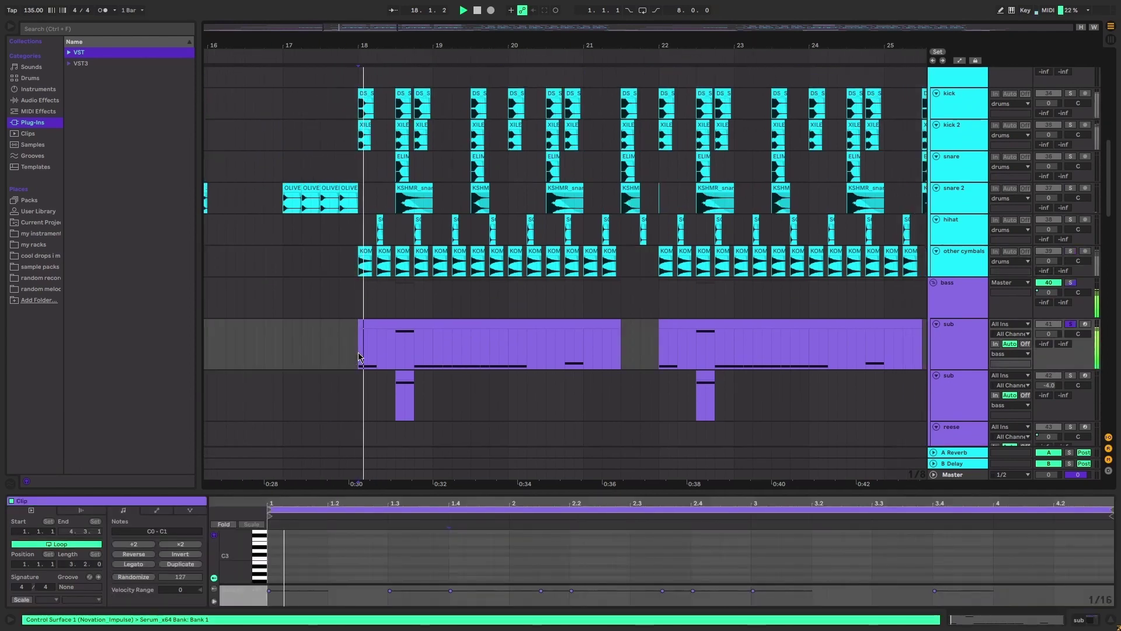
{"action": "left_click", "coordinate": [974, 343]}
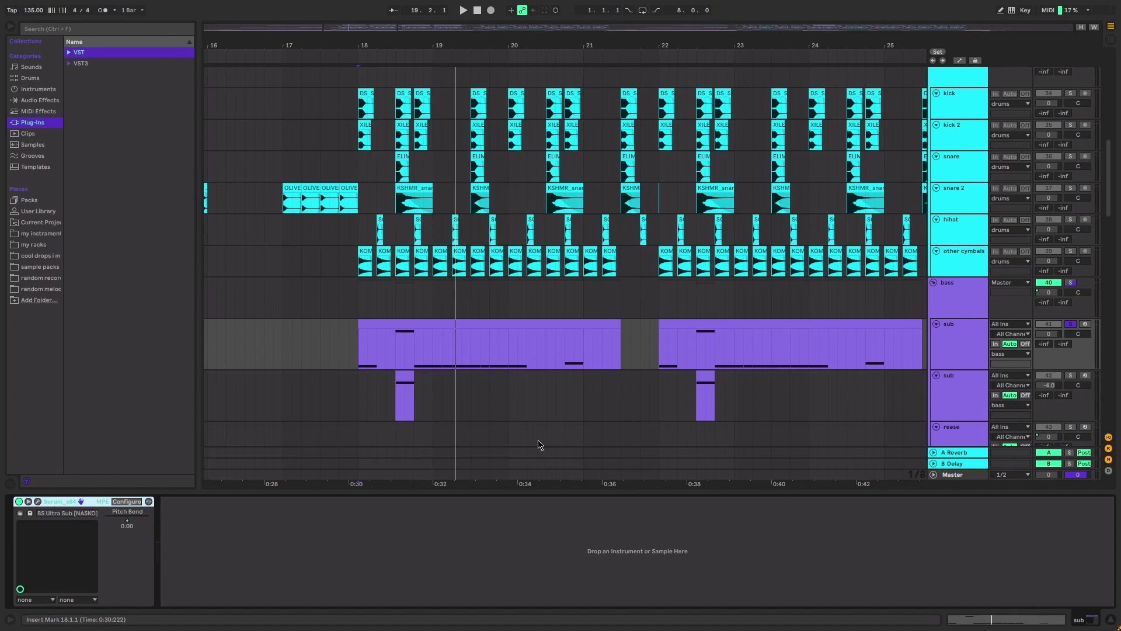
{"action": "key", "text": "space"}
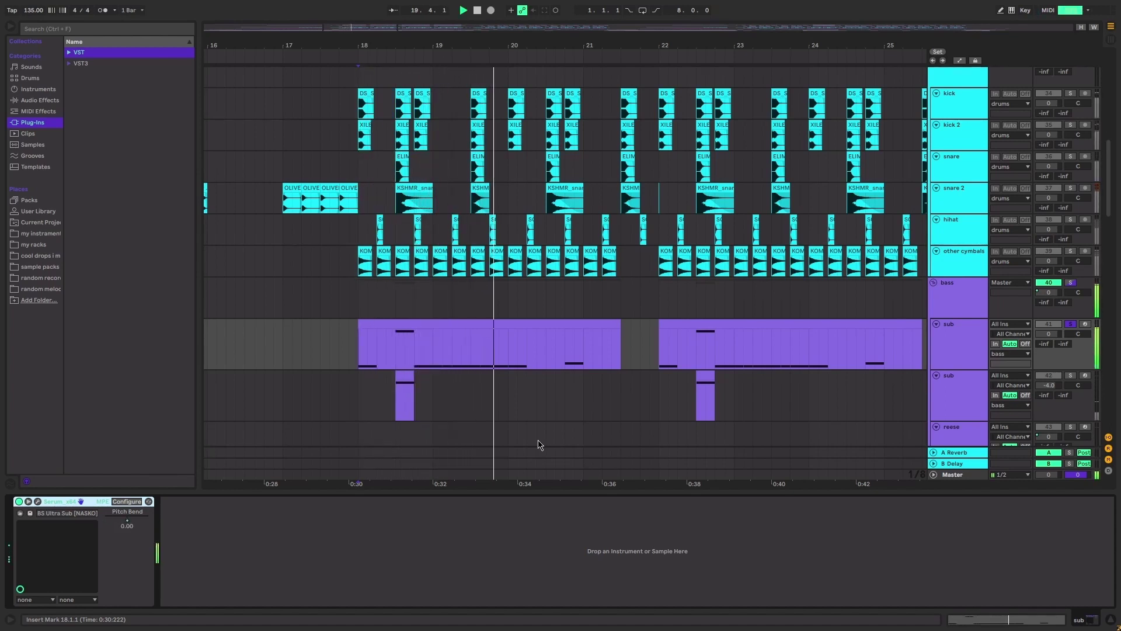
Solo the second sub track, show its device chain and play its clip from 18.3.1
{"action": "scroll", "coordinate": [433, 403], "scroll_direction": "down", "scroll_amount": 3}
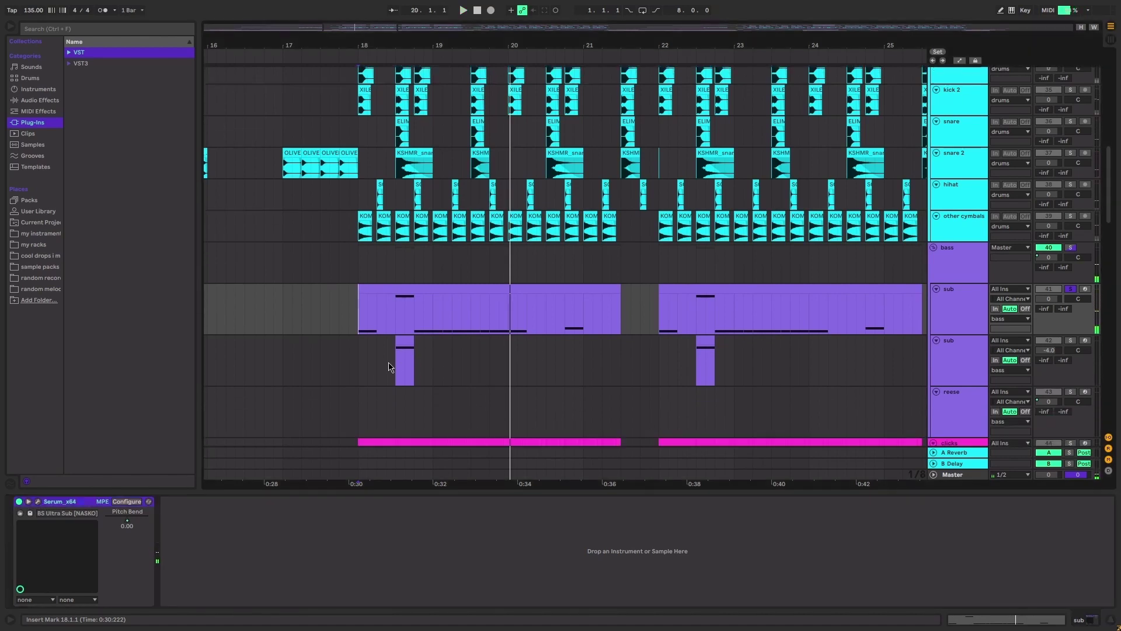
{"action": "scroll", "coordinate": [410, 366], "scroll_direction": "left", "scroll_amount": 1}
{"action": "left_click", "coordinate": [421, 362]}
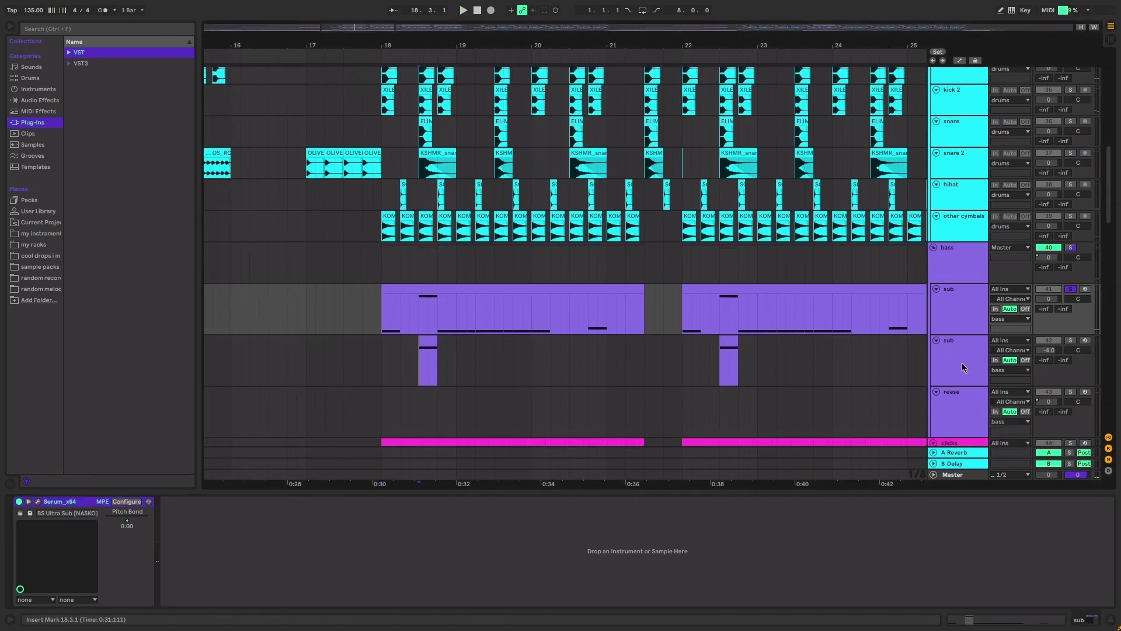
{"action": "left_click", "coordinate": [962, 363]}
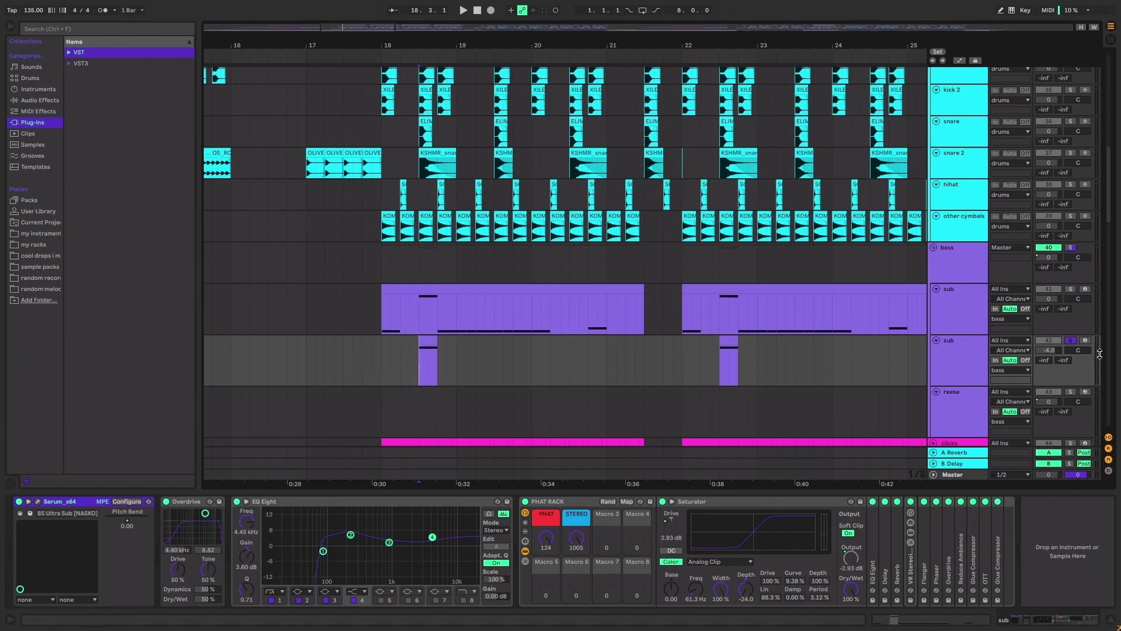
{"action": "key", "text": "space"}
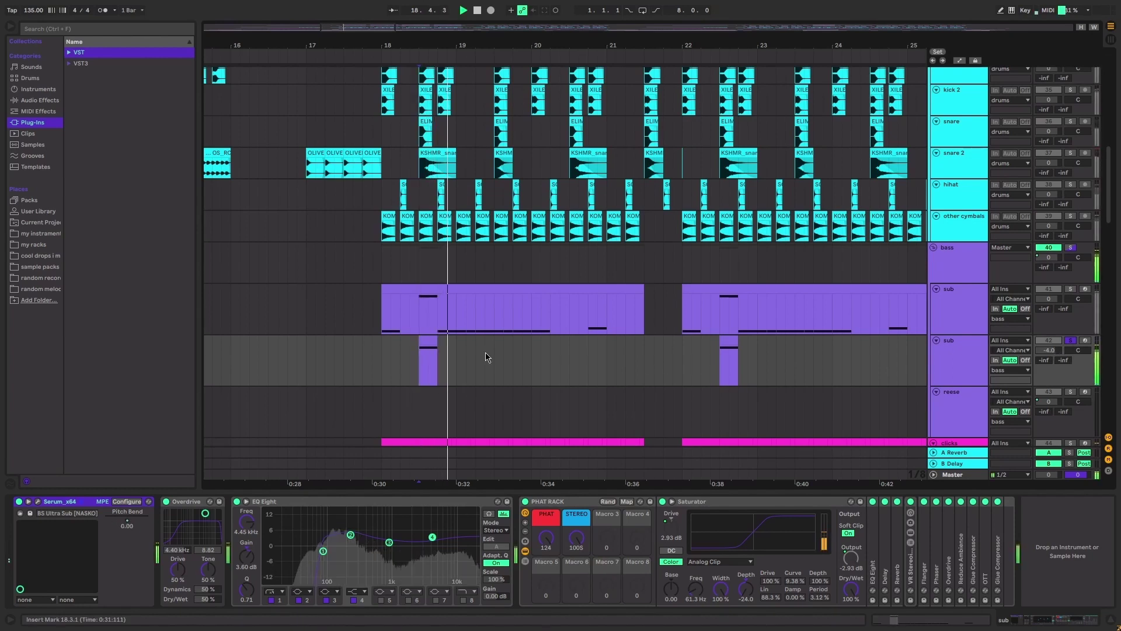
{"action": "key", "text": "space"}
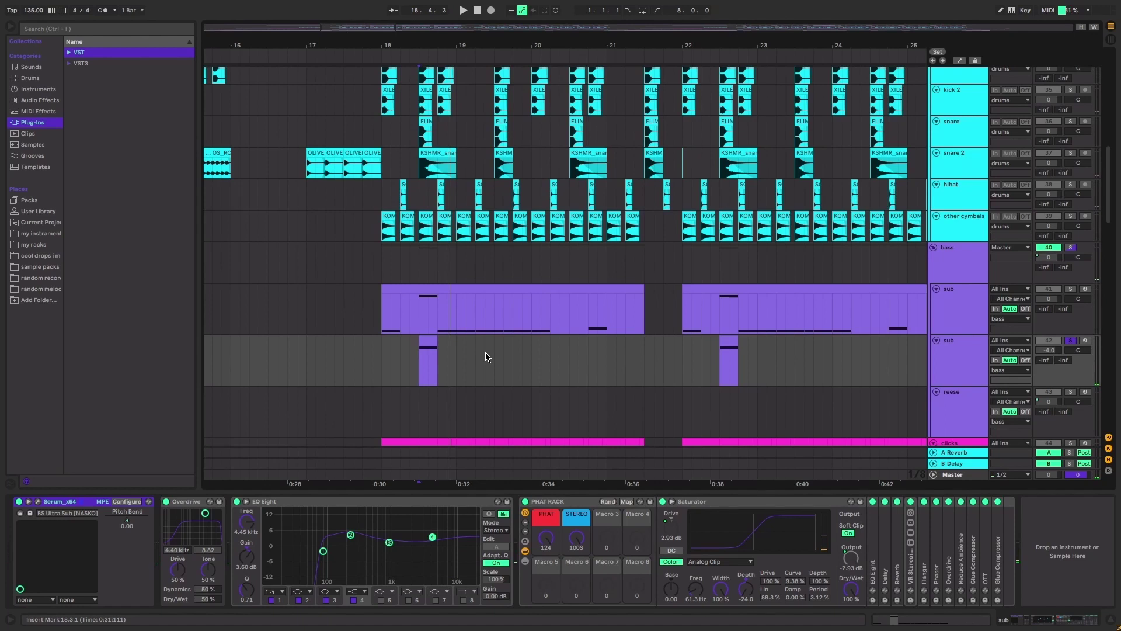
Unfold the 22 Group inside the drop group, solo it and play it from 18.1.1
{"action": "left_click", "coordinate": [376, 329]}
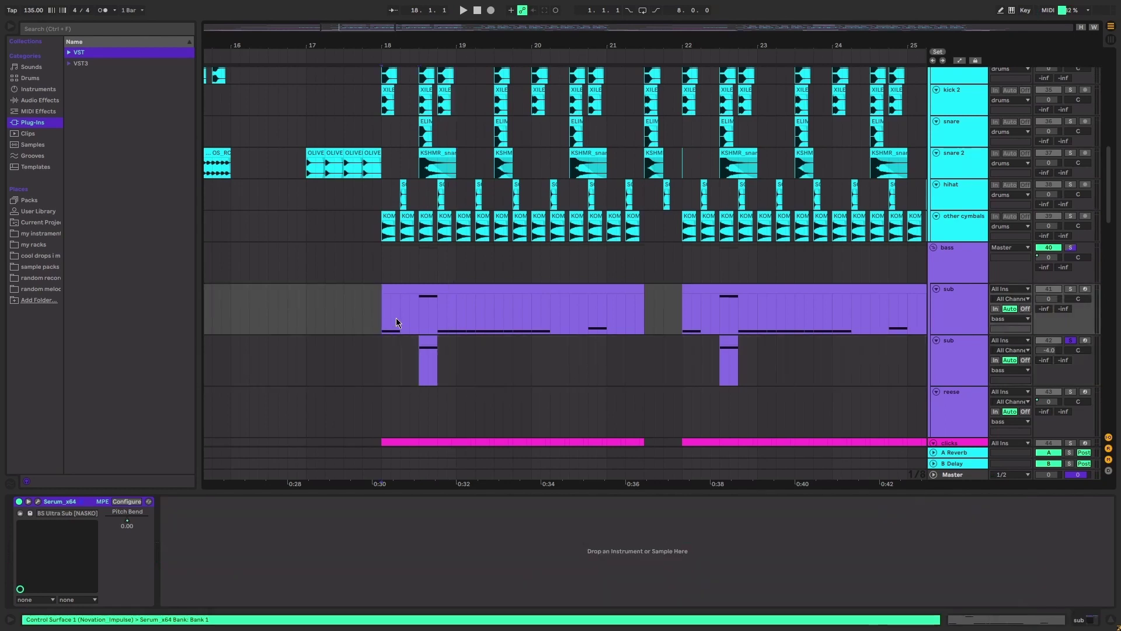
{"action": "scroll", "coordinate": [412, 310], "scroll_direction": "up", "scroll_amount": 3}
{"action": "scroll", "coordinate": [420, 328], "scroll_direction": "down", "scroll_amount": 1}
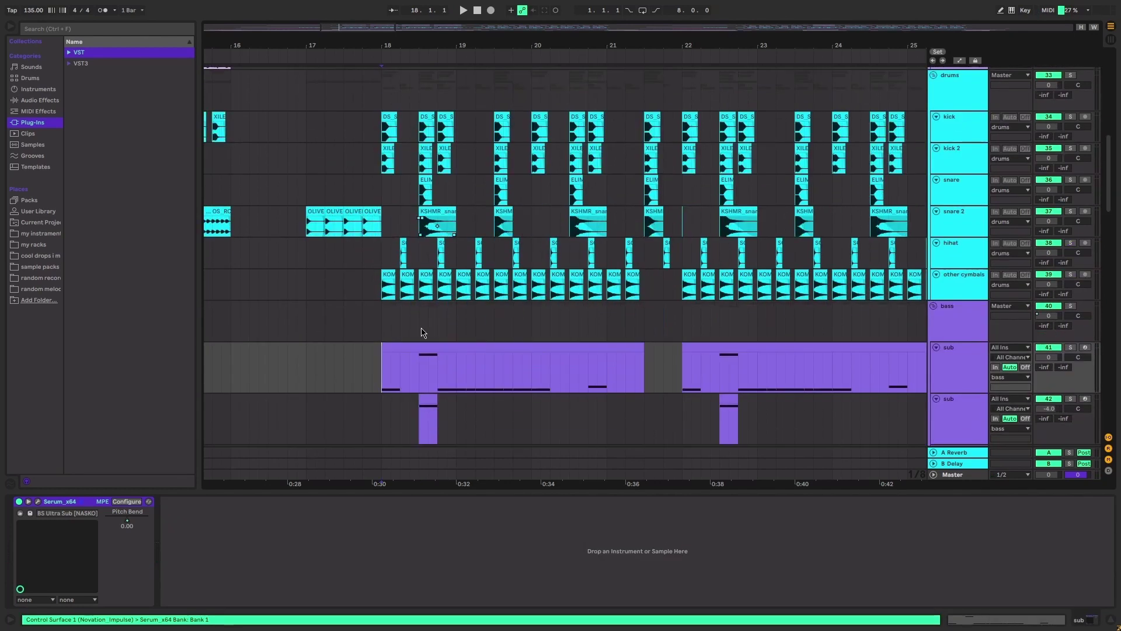
{"action": "scroll", "coordinate": [421, 327], "scroll_direction": "up", "scroll_amount": 8}
{"action": "left_click", "coordinate": [380, 225]}
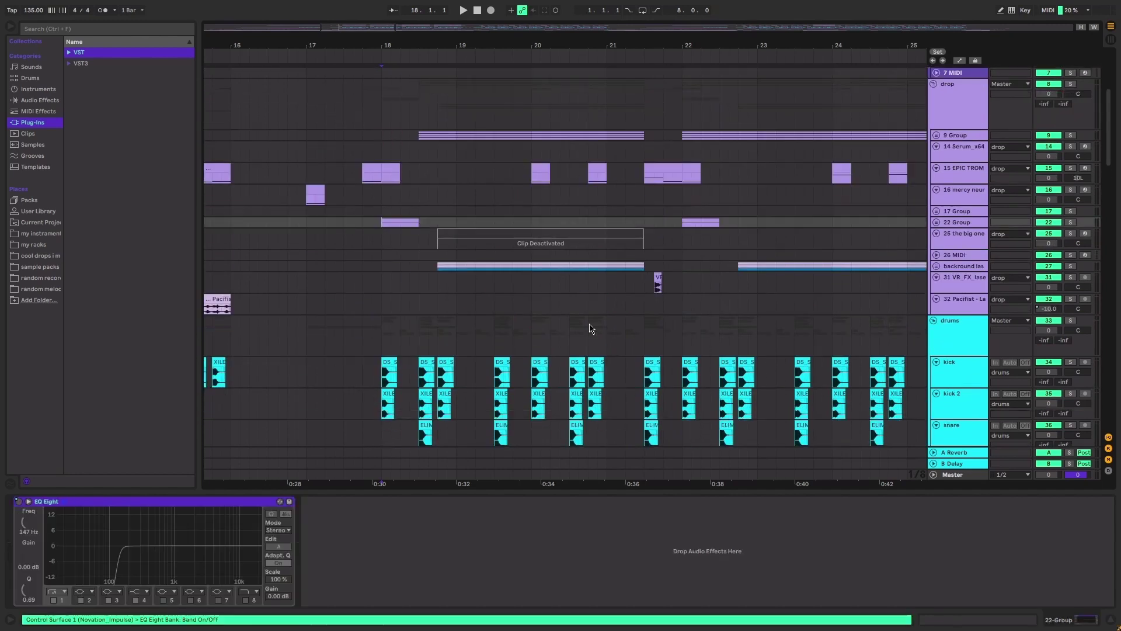
{"action": "left_click", "coordinate": [936, 222]}
{"action": "scroll", "coordinate": [362, 237], "scroll_direction": "down", "scroll_amount": 1}
{"action": "key", "text": "s"}
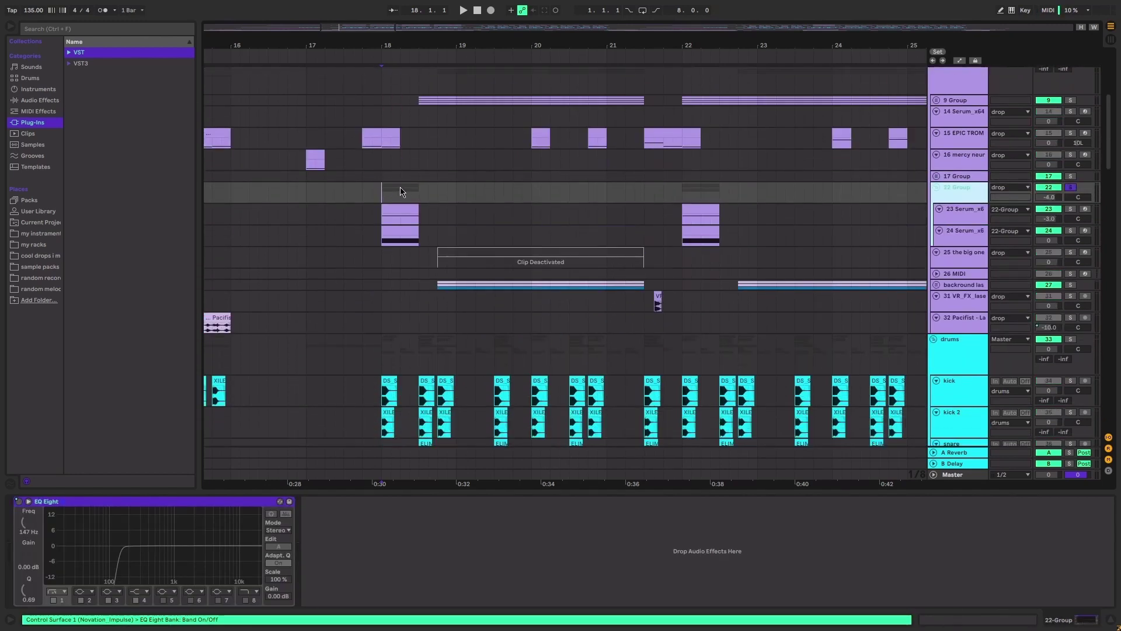
{"action": "key", "text": "space"}
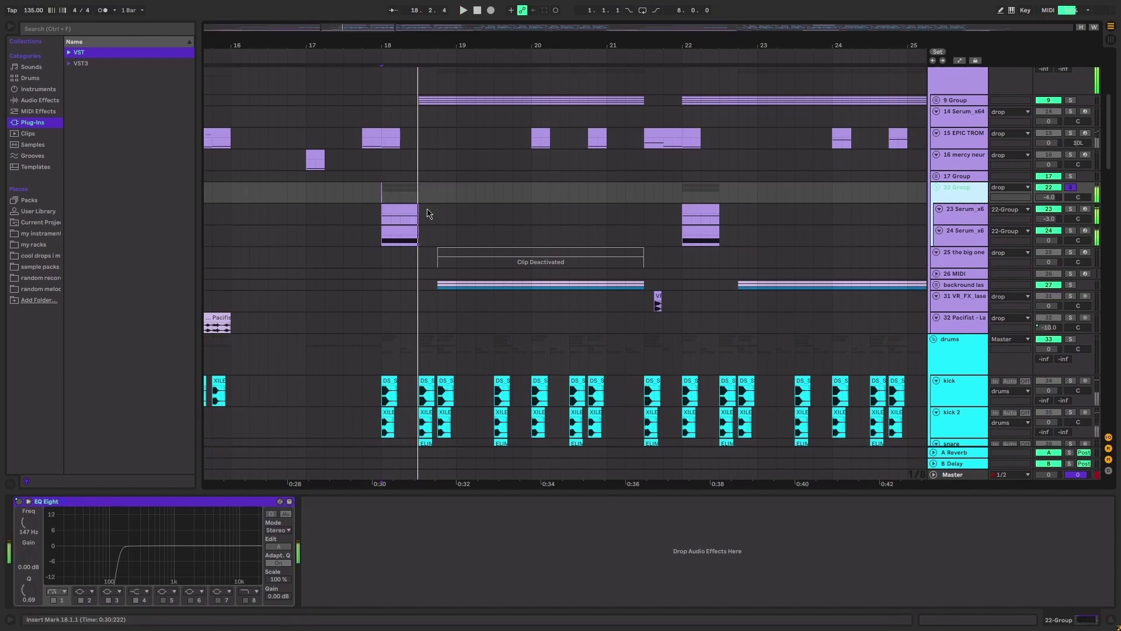
Stop playback and examine the device chains of the 23 Serum and 24 Serum tracks inside the 22 Group
{"action": "left_click", "coordinate": [970, 219]}
{"action": "key", "text": "space"}
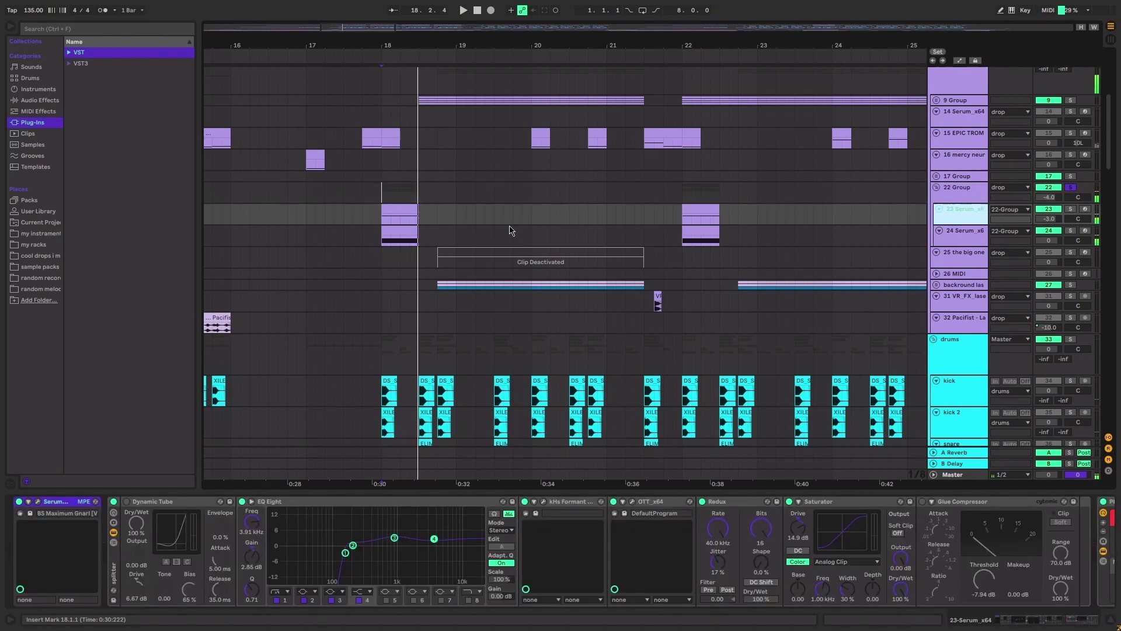
{"action": "left_click", "coordinate": [368, 223]}
{"action": "left_click", "coordinate": [383, 220]}
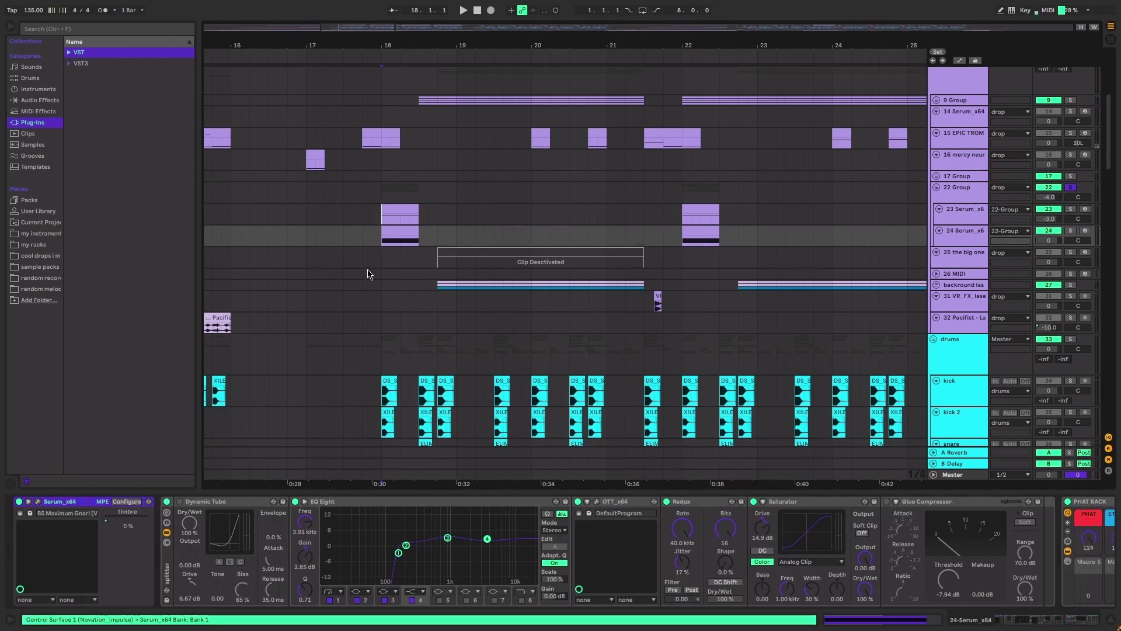
{"action": "left_click", "coordinate": [949, 219]}
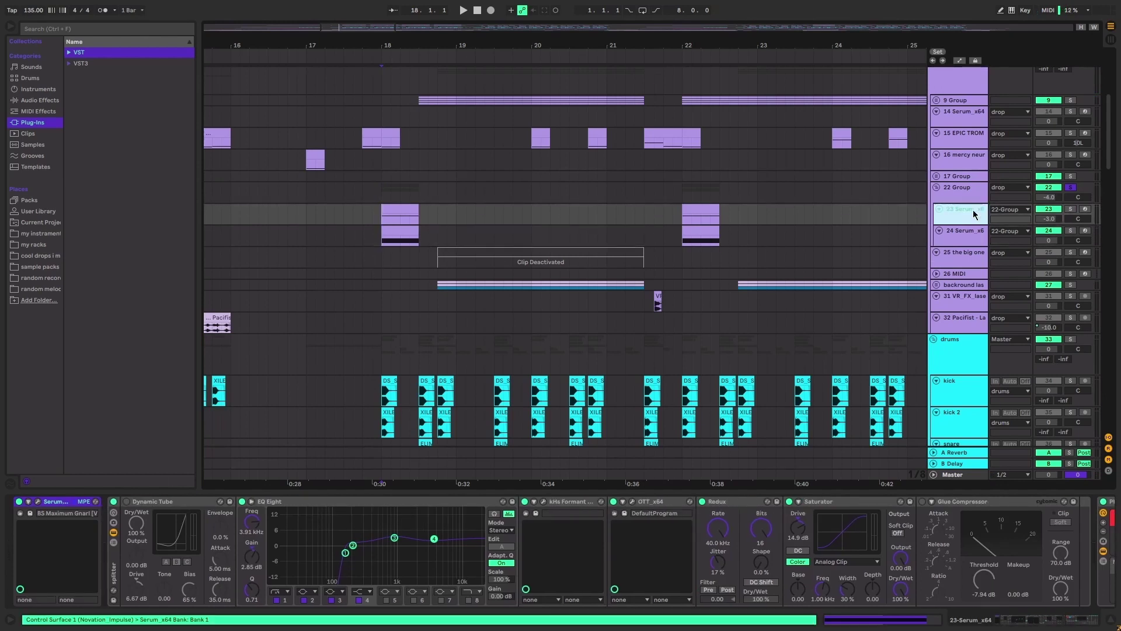
{"action": "left_click", "coordinate": [953, 233]}
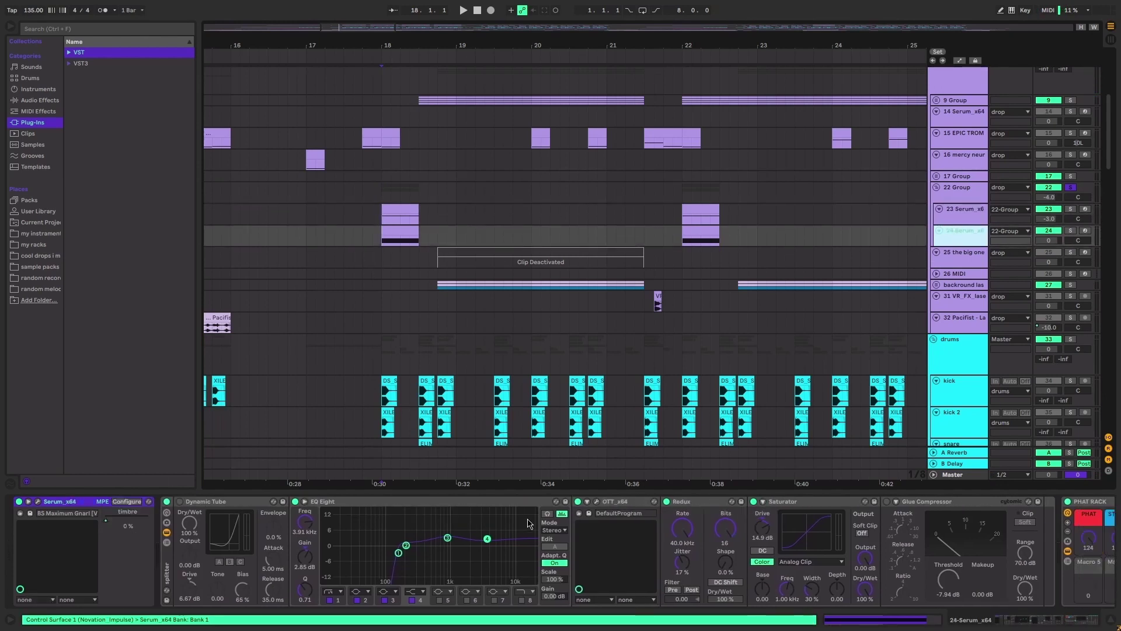
{"action": "scroll", "coordinate": [938, 551], "scroll_direction": "left", "scroll_amount": 10}
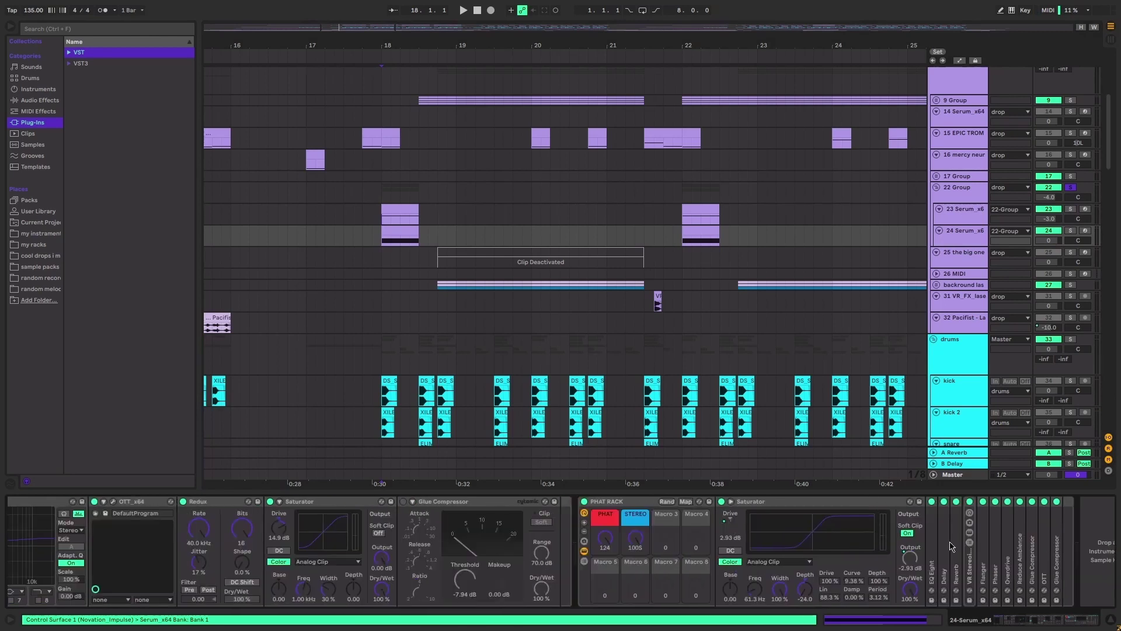
{"action": "scroll", "coordinate": [514, 548], "scroll_direction": "left", "scroll_amount": 5}
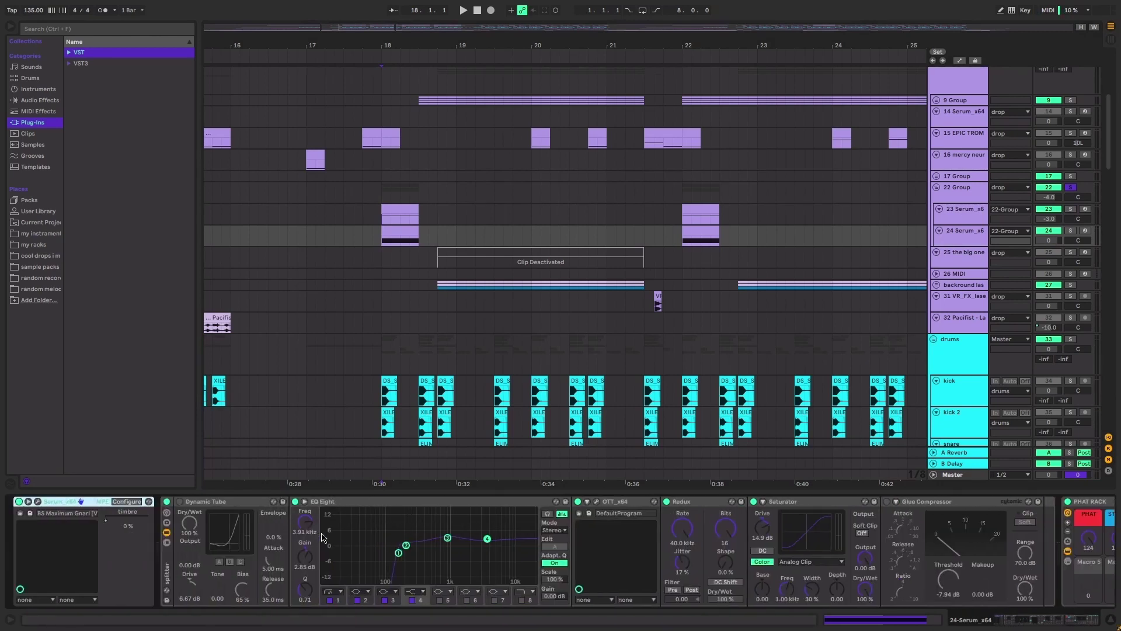
Collapse the device view to enlarge the arrangement
{"action": "scroll", "coordinate": [500, 369], "scroll_direction": "down", "scroll_amount": 10}
{"action": "scroll", "coordinate": [497, 448], "scroll_direction": "down", "scroll_amount": 3}
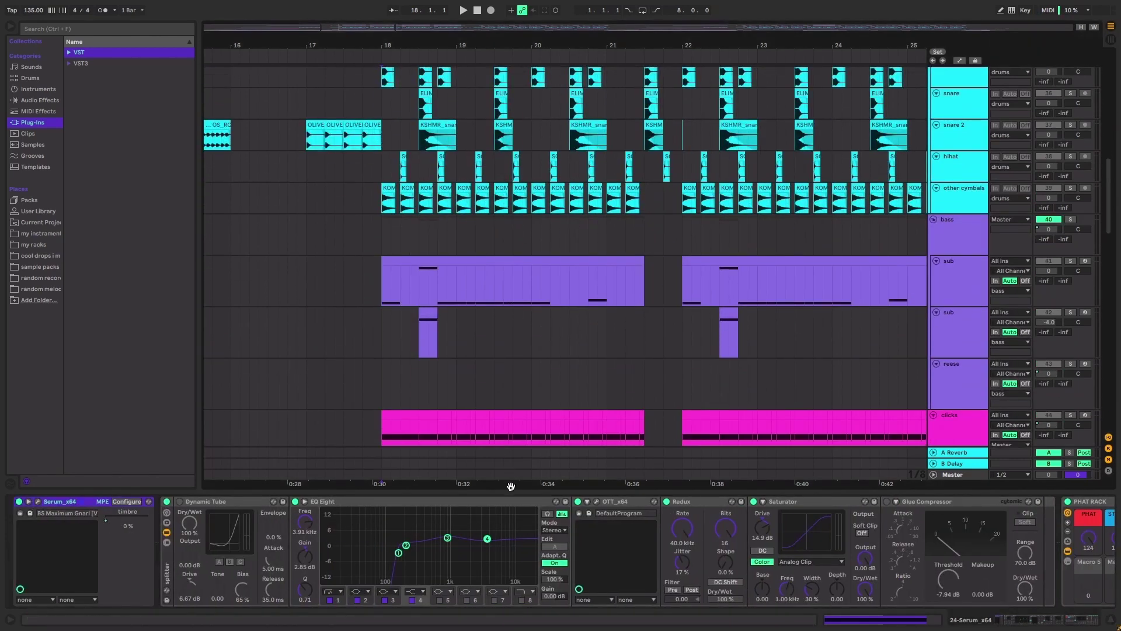
{"action": "left_click_drag", "start_coordinate": [508, 497], "coordinate": [508, 608]}
Turn off the 22 Group solo, play all tracks from 18.1.1 and place the insert marker at 18.3.1 on the bass group
{"action": "scroll", "coordinate": [353, 138], "scroll_direction": "up", "scroll_amount": 15}
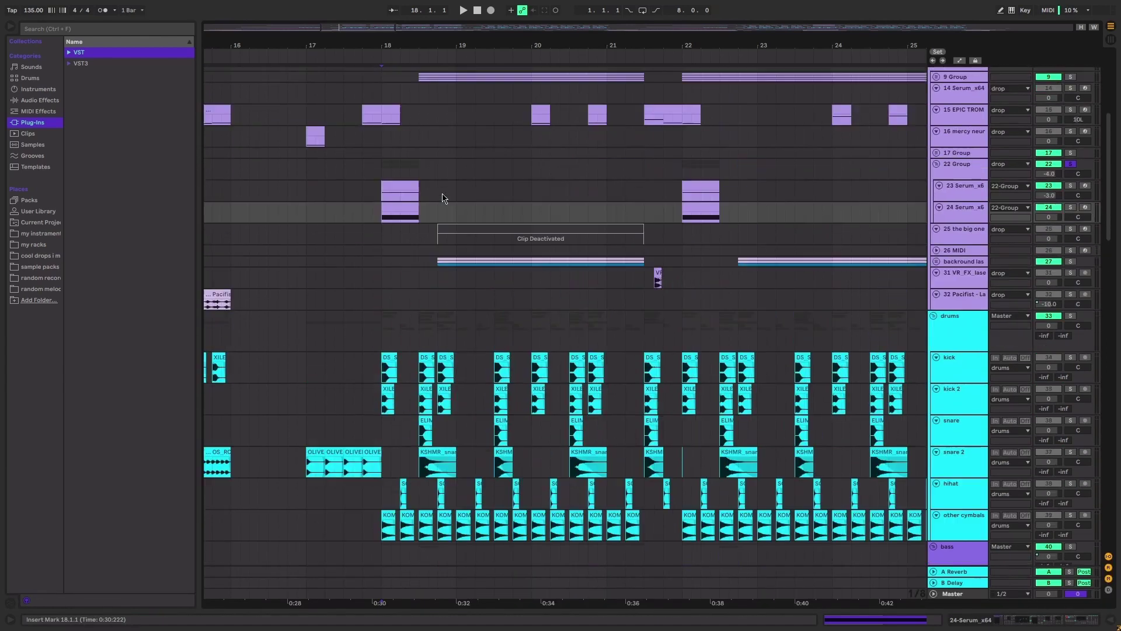
{"action": "scroll", "coordinate": [467, 234], "scroll_direction": "down", "scroll_amount": 8}
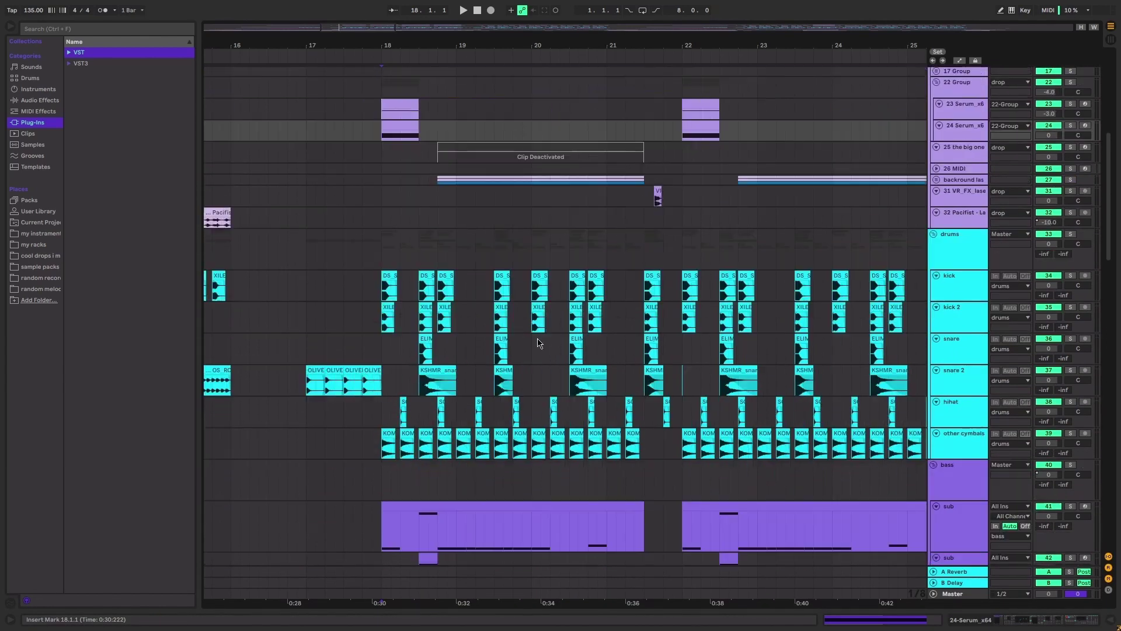
{"action": "key", "text": "space"}
{"action": "scroll", "coordinate": [512, 327], "scroll_direction": "down", "scroll_amount": 8}
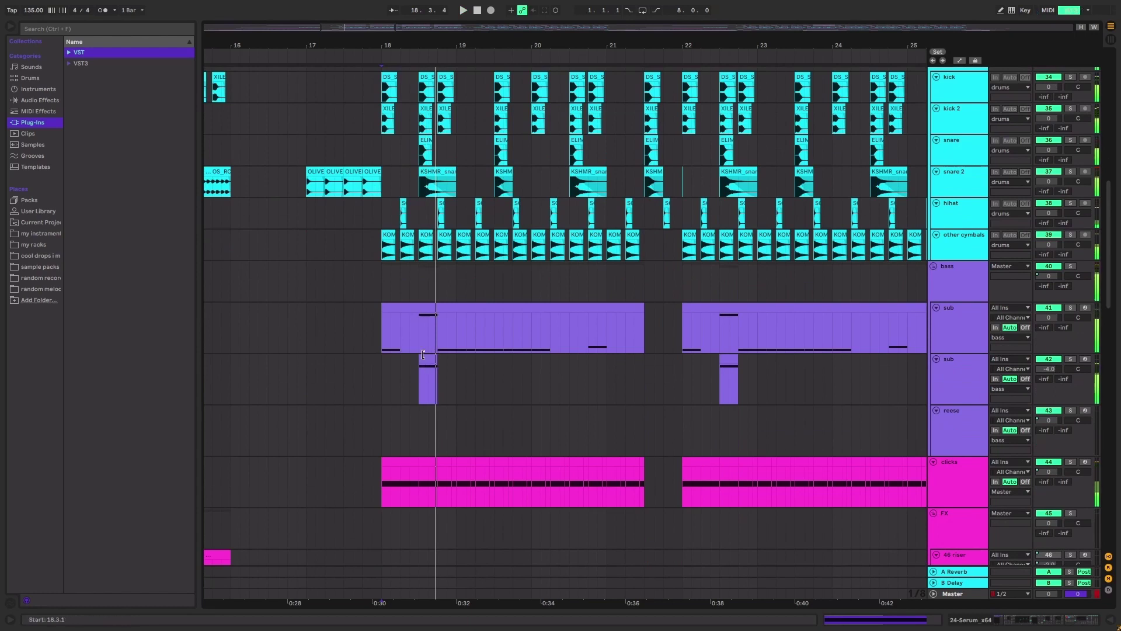
{"action": "left_click", "coordinate": [420, 279]}
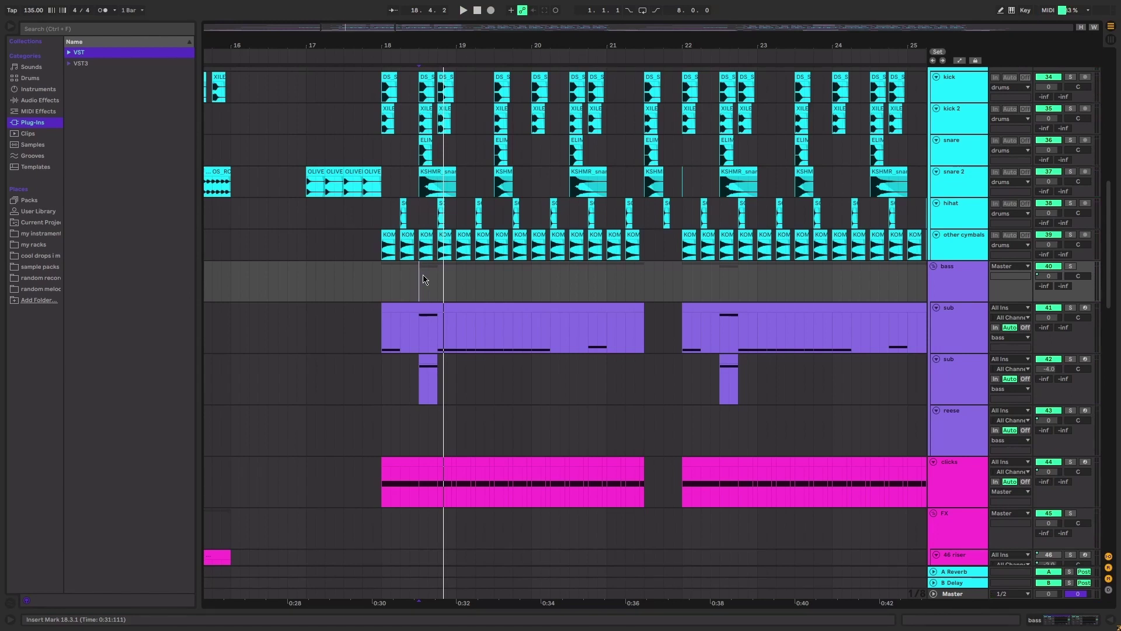
Open the device chain of the 23 Serum track, solo the track and play it from 18.1.1
{"action": "scroll", "coordinate": [424, 279], "scroll_direction": "up", "scroll_amount": 15}
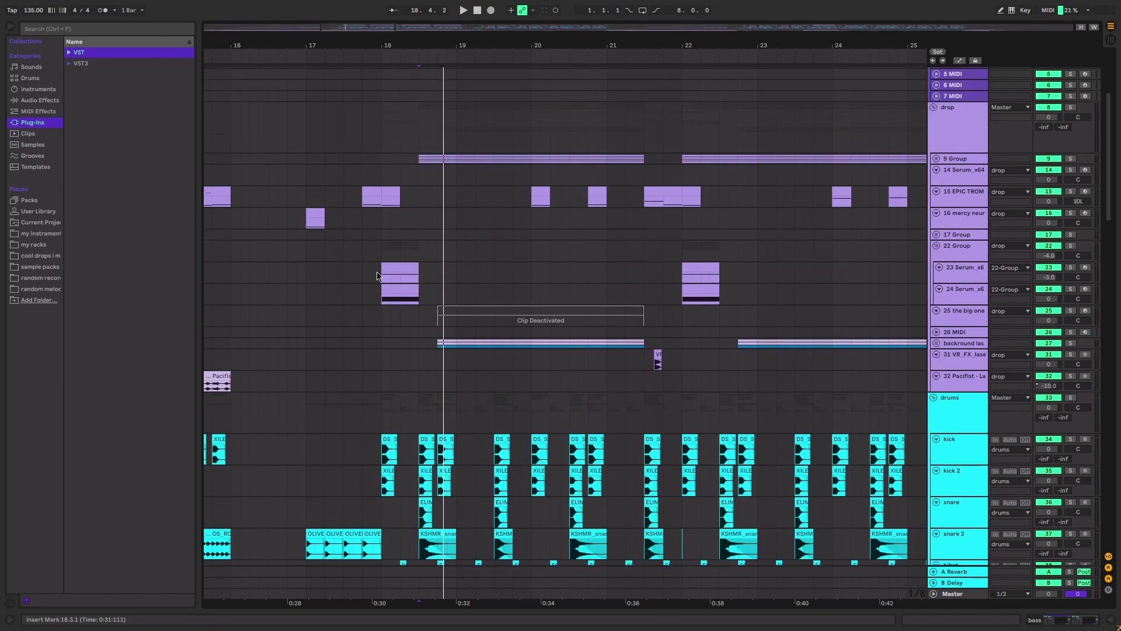
{"action": "double_click", "coordinate": [970, 272]}
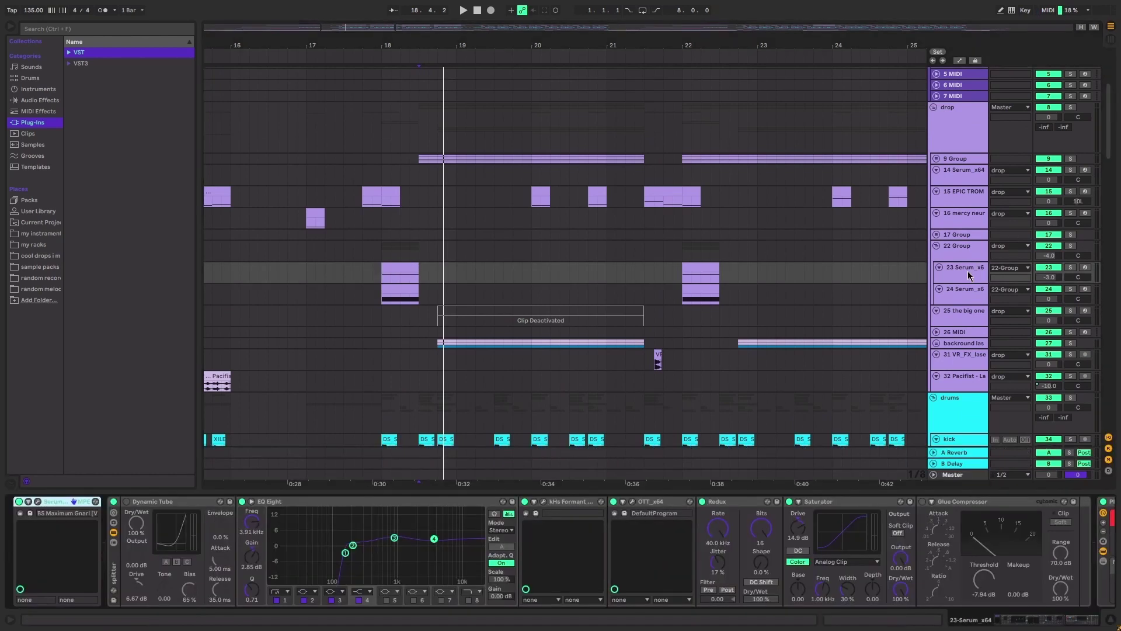
{"action": "left_click", "coordinate": [378, 278]}
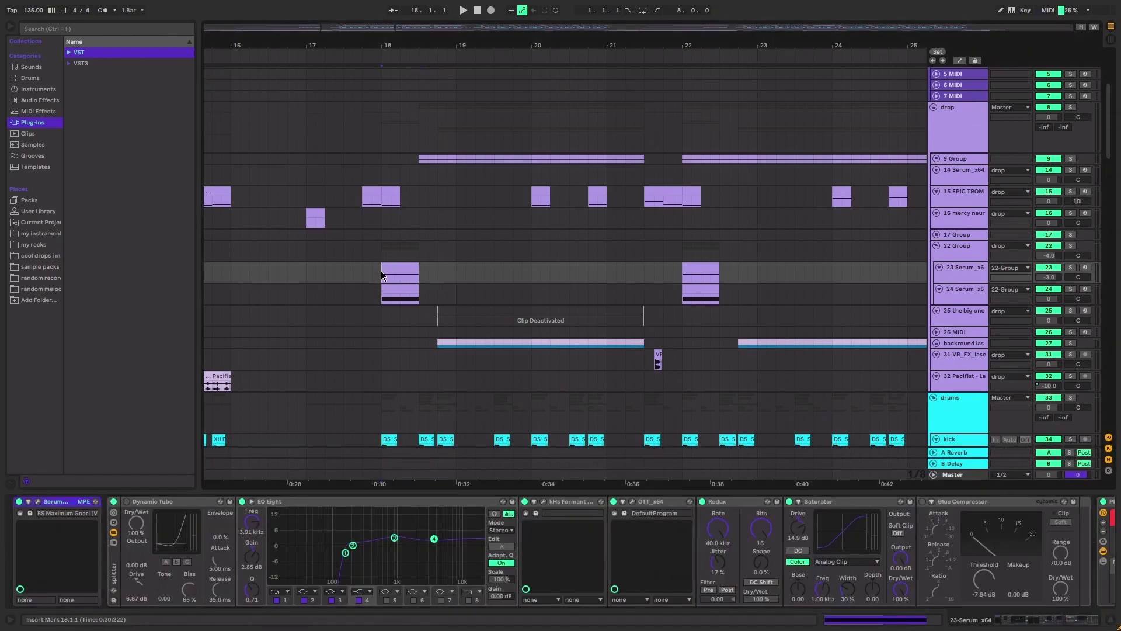
{"action": "key", "text": "space"}
{"action": "right_click", "coordinate": [381, 272]}
{"action": "key", "text": "Escape"}
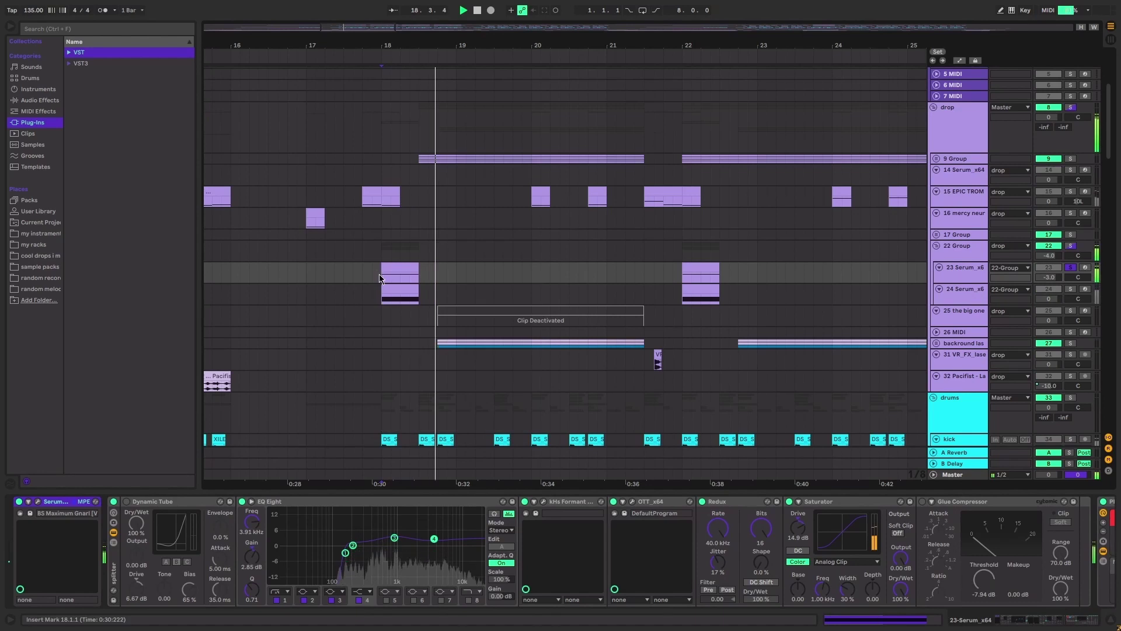
{"action": "key", "text": "space"}
{"action": "key", "text": "space"}
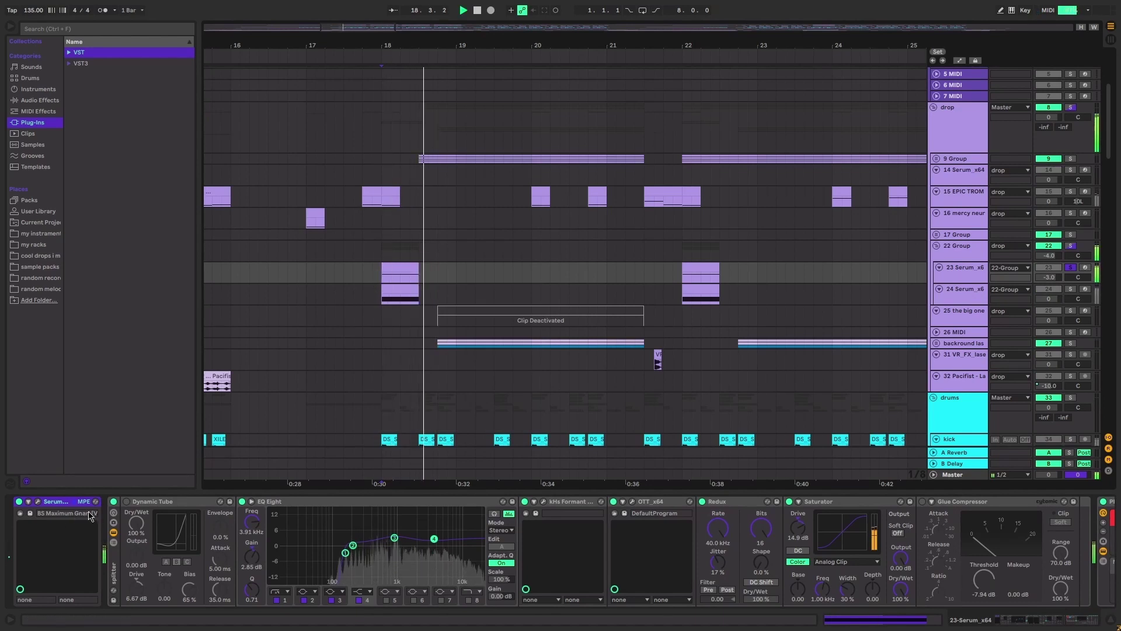
{"action": "key", "text": "space"}
Show the automation lanes and zoom in on the 23 Serum clip at bar 18
{"action": "key", "text": "a"}
{"action": "key", "text": "plus"}
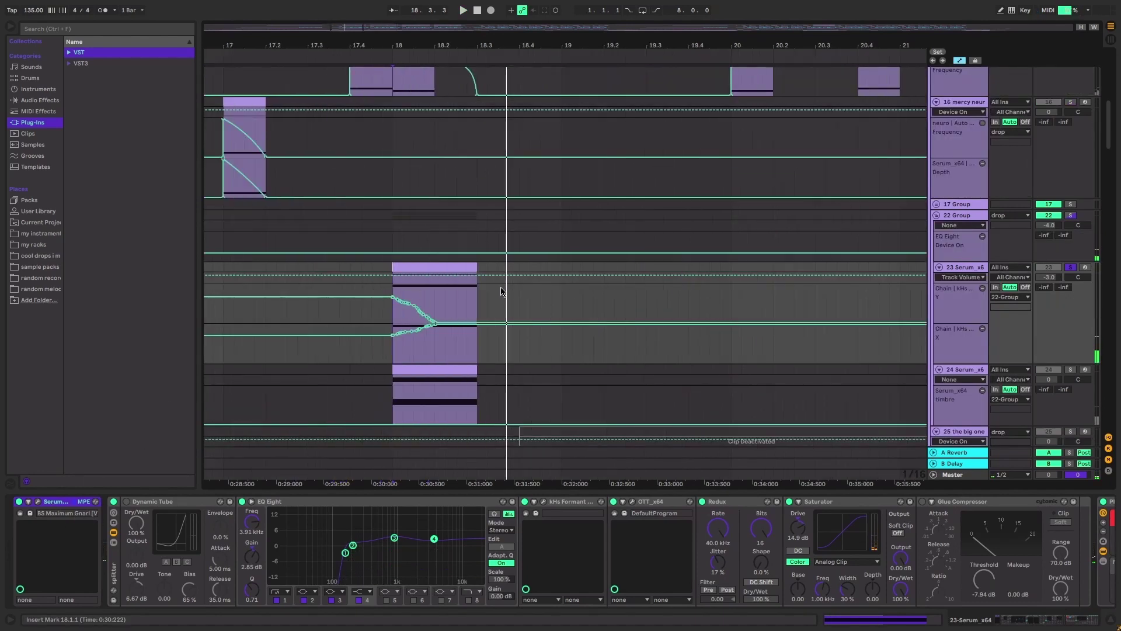
{"action": "scroll", "coordinate": [520, 281], "scroll_direction": "down", "scroll_amount": 1}
{"action": "scroll", "coordinate": [522, 278], "scroll_direction": "right", "scroll_amount": 2}
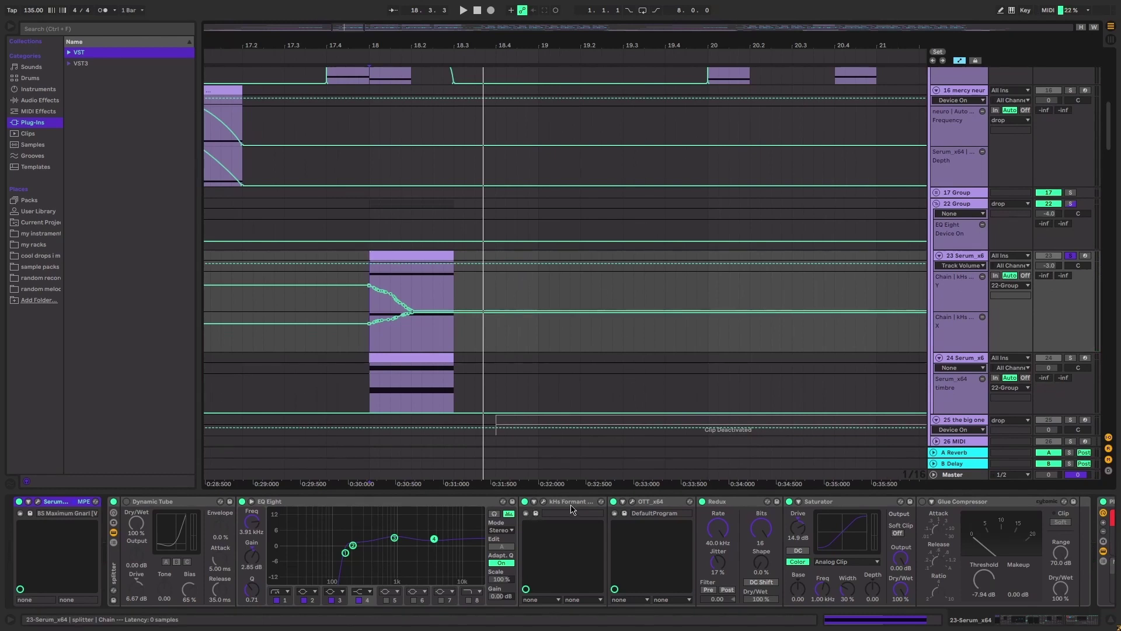
Open the kHs Formant Filter on 23 Serum, watch its automated movement while playing from 18.1.1, and close it
{"action": "left_click", "coordinate": [543, 501]}
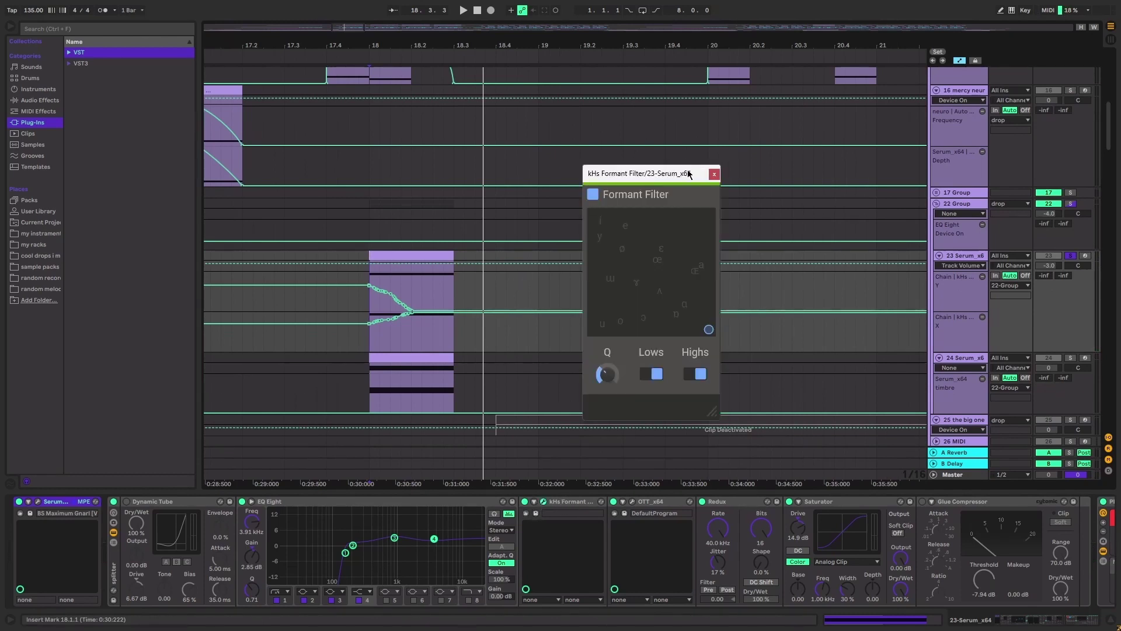
{"action": "left_click_drag", "start_coordinate": [652, 183], "coordinate": [660, 154]}
{"action": "left_click", "coordinate": [366, 278]}
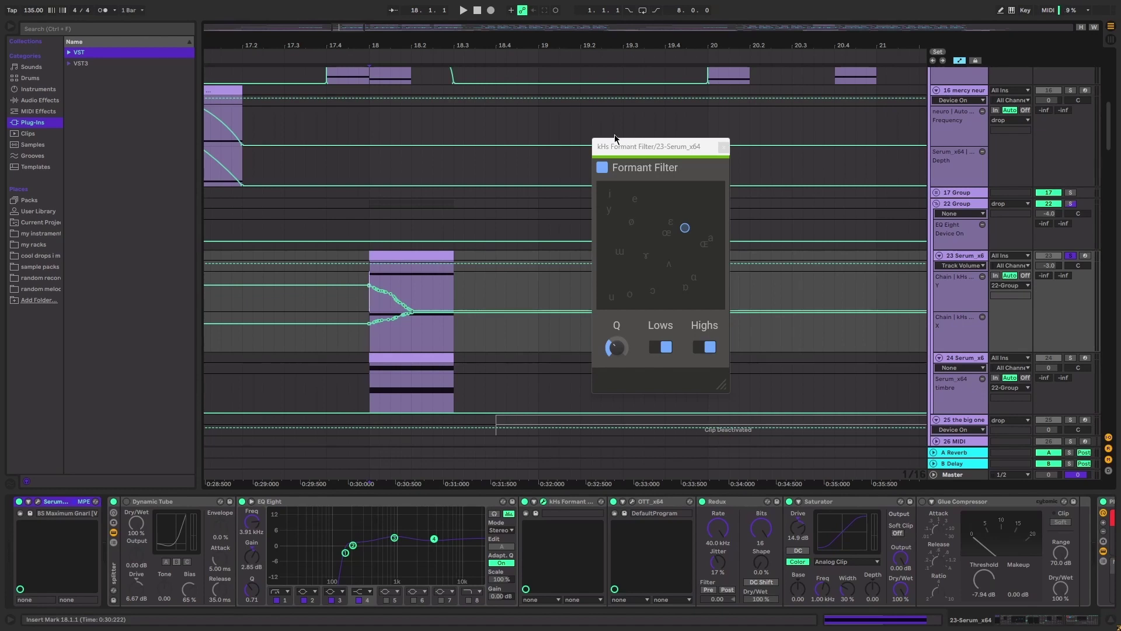
{"action": "key", "text": "space"}
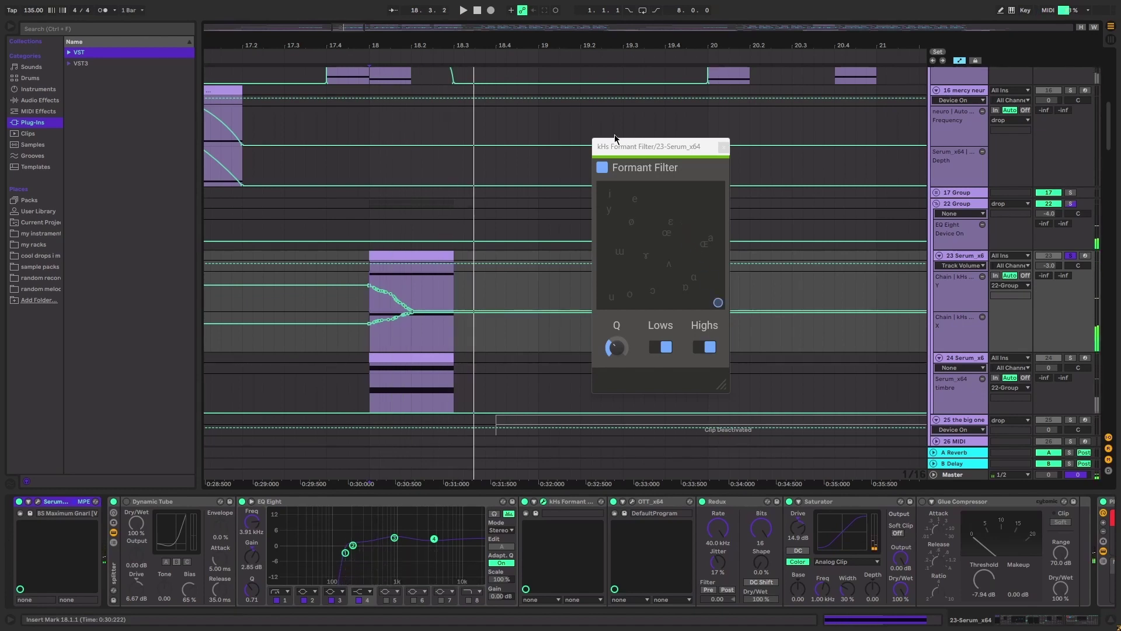
{"action": "left_click", "coordinate": [723, 148]}
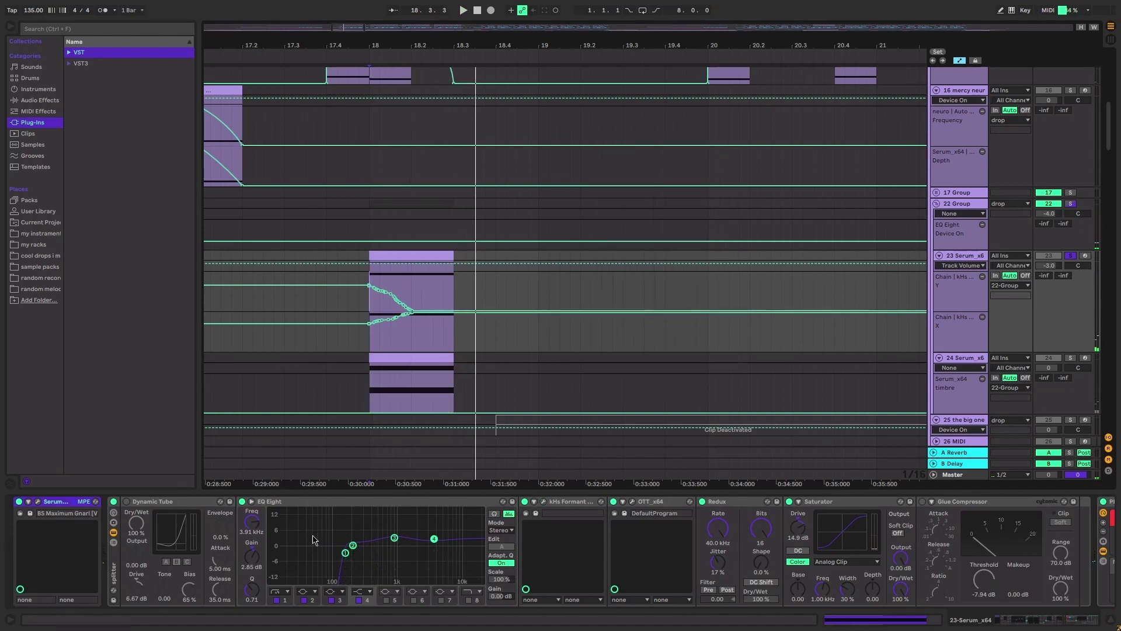
Examine the Dynamic Tube, EQ Eight, OTT and Redux devices in the splitter rack of 23 Serum
{"action": "left_click", "coordinate": [174, 502]}
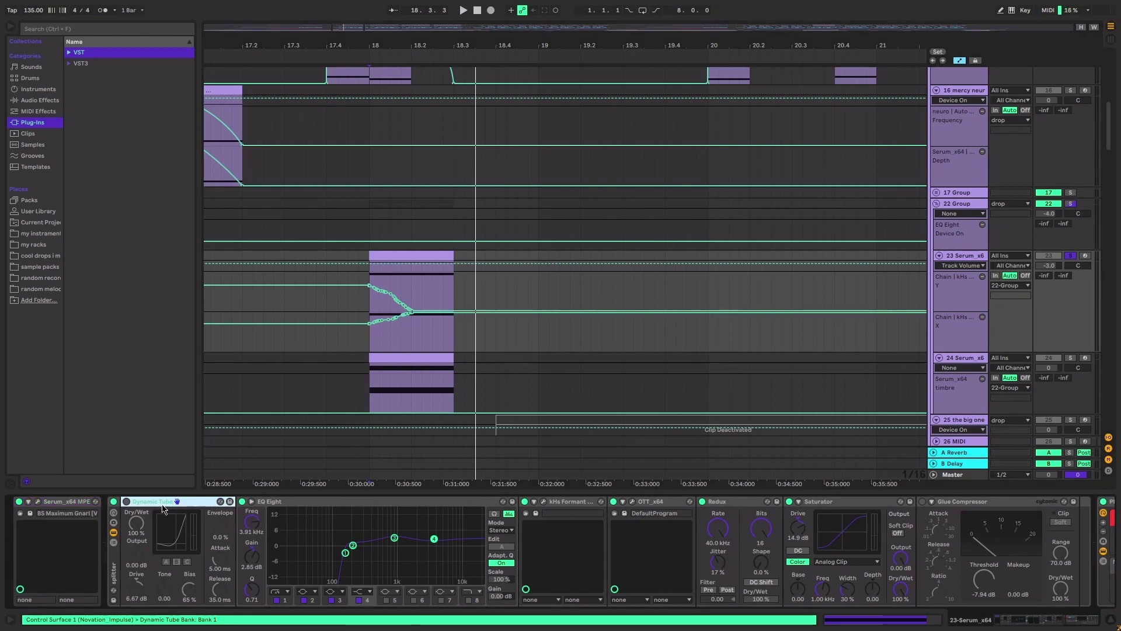
{"action": "left_click", "coordinate": [284, 503]}
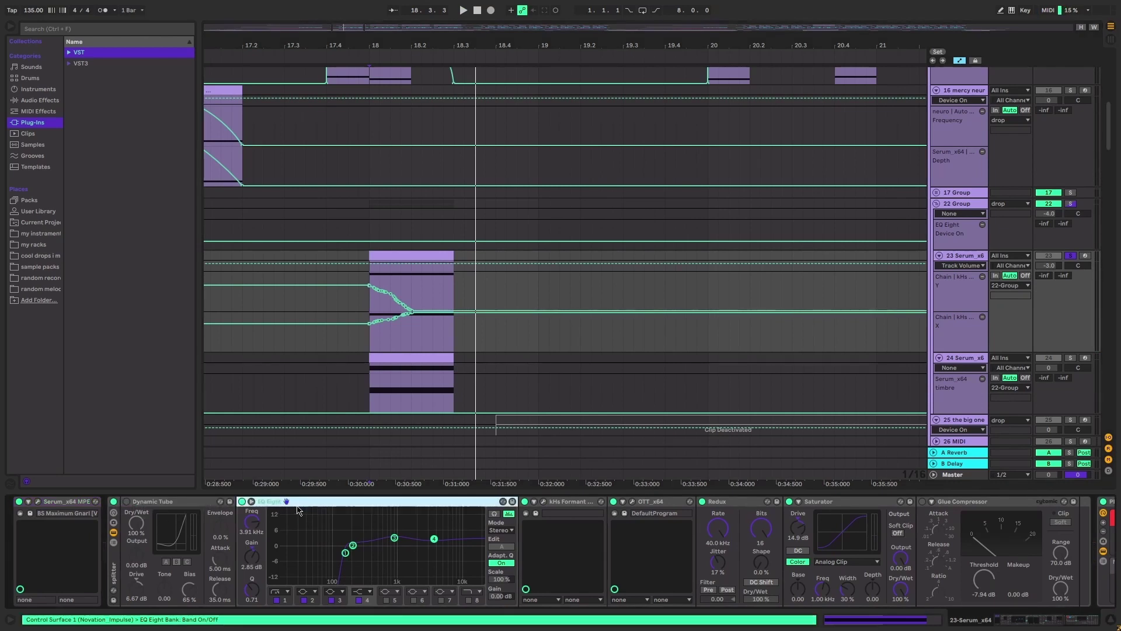
{"action": "left_click", "coordinate": [656, 504]}
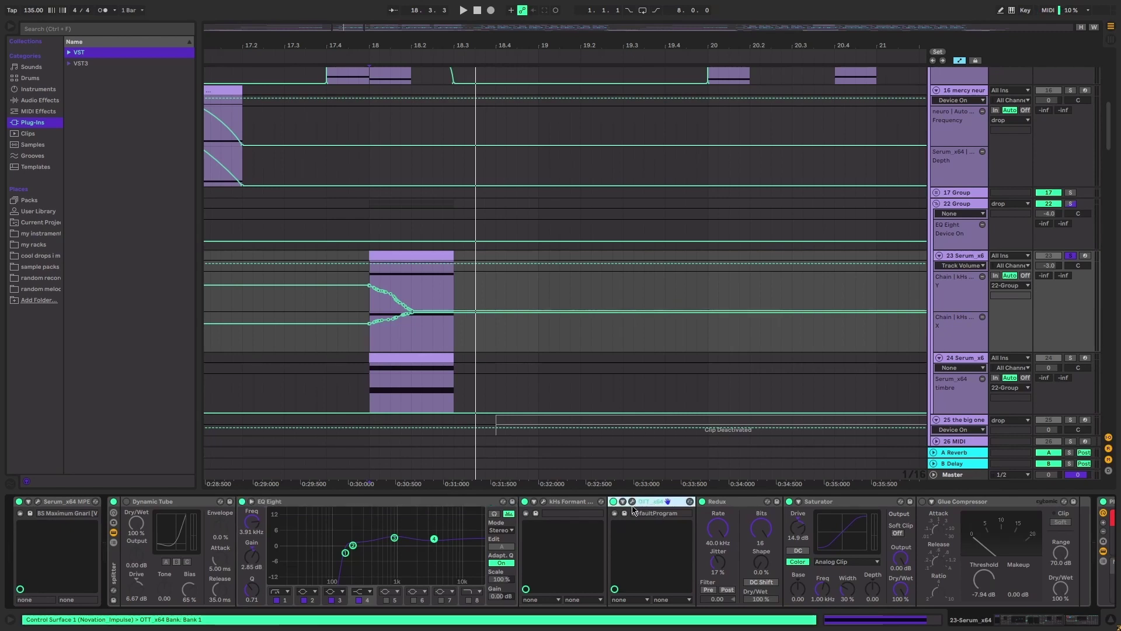
{"action": "left_click", "coordinate": [632, 501]}
{"action": "left_click_drag", "start_coordinate": [519, 205], "coordinate": [562, 199]}
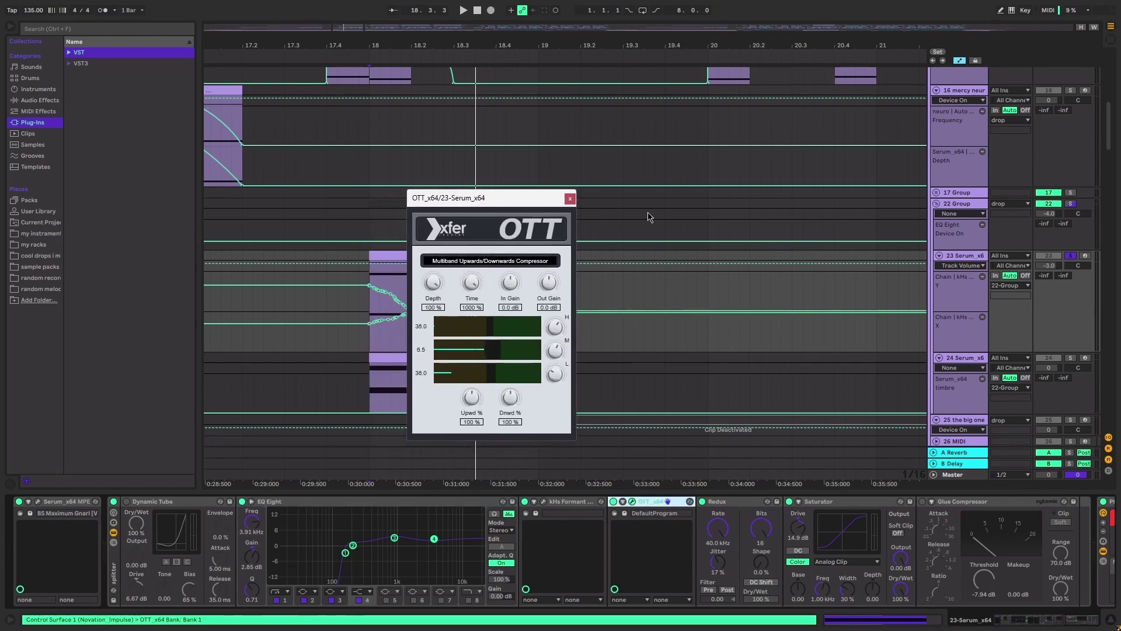
{"action": "left_click", "coordinate": [569, 199]}
{"action": "left_click", "coordinate": [721, 506]}
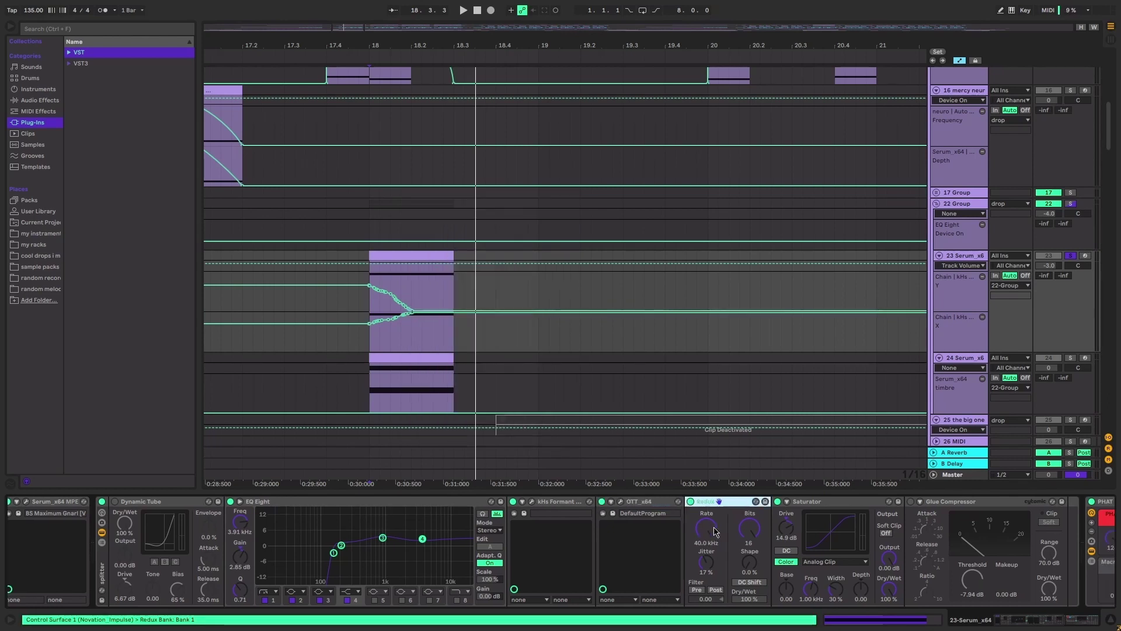
{"action": "scroll", "coordinate": [629, 507], "scroll_direction": "up", "scroll_amount": 1}
{"action": "left_click", "coordinate": [81, 563]}
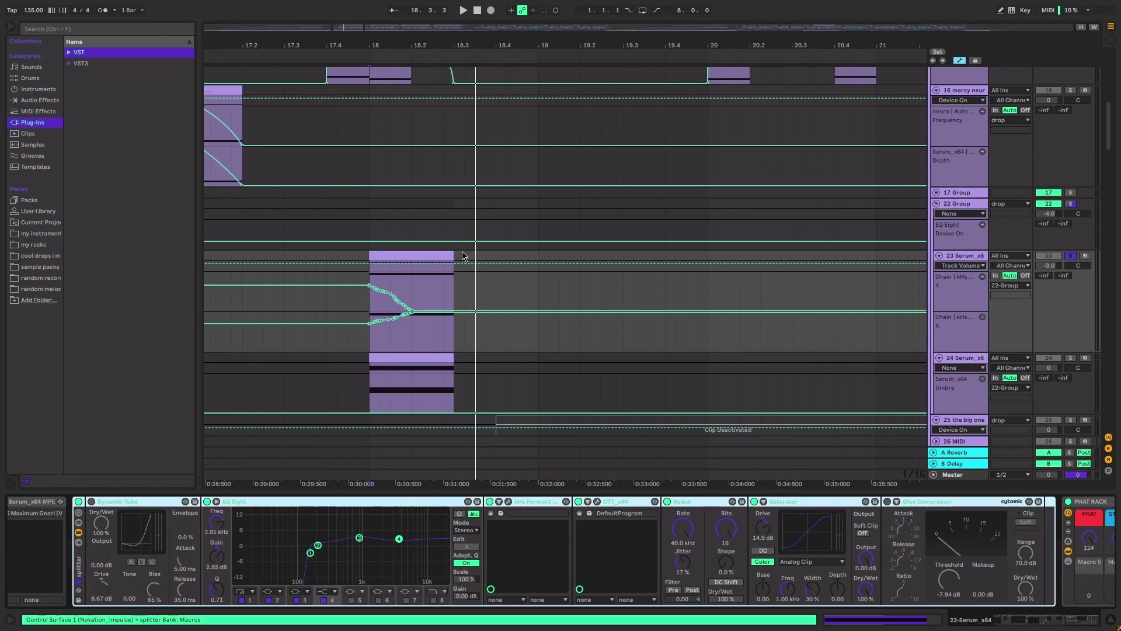
Find the 66 Pacifist Growl track in the samples group, solo it and play it from 13.1.1
{"action": "left_click_drag", "start_coordinate": [403, 46], "coordinate": [480, 11]}
{"action": "scroll", "coordinate": [463, 335], "scroll_direction": "down", "scroll_amount": 10}
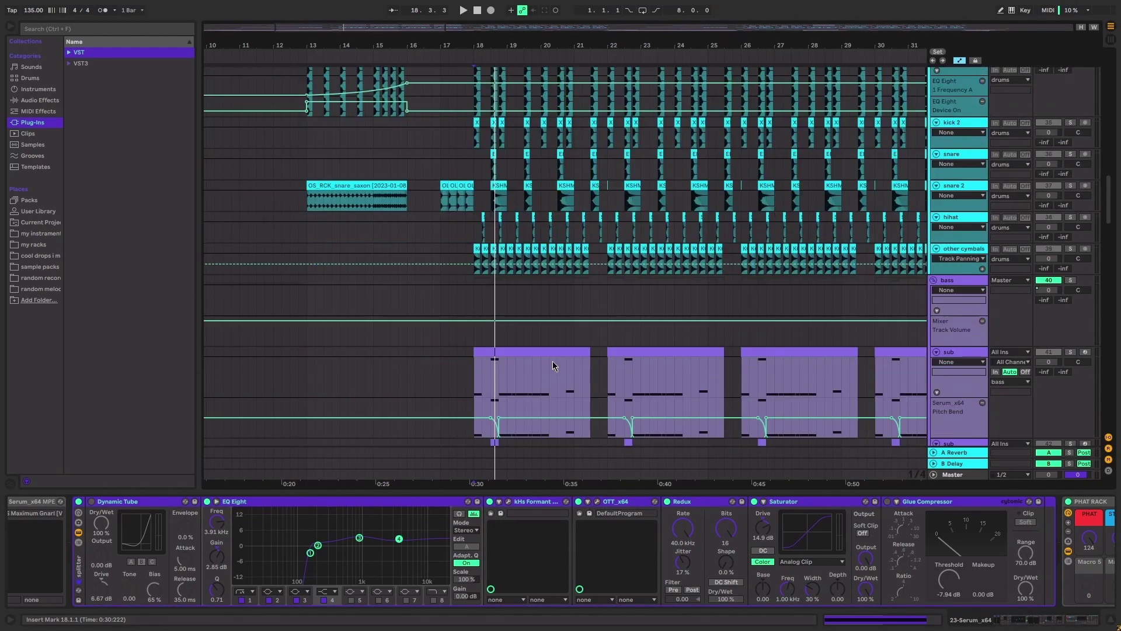
{"action": "scroll", "coordinate": [555, 367], "scroll_direction": "down", "scroll_amount": 15}
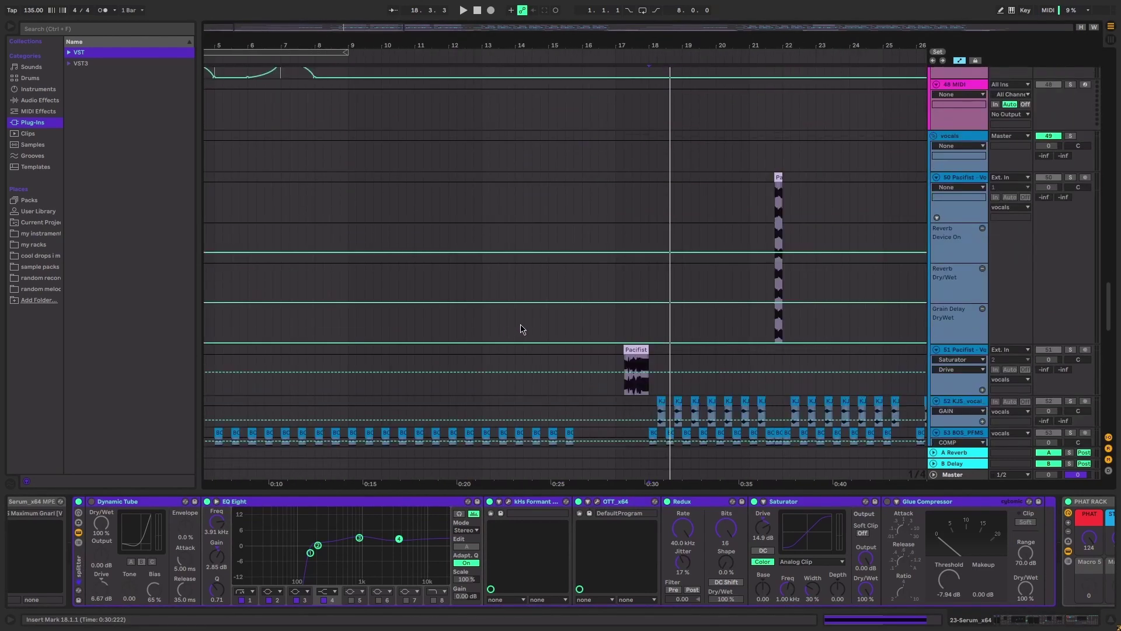
{"action": "scroll", "coordinate": [522, 328], "scroll_direction": "down", "scroll_amount": 15}
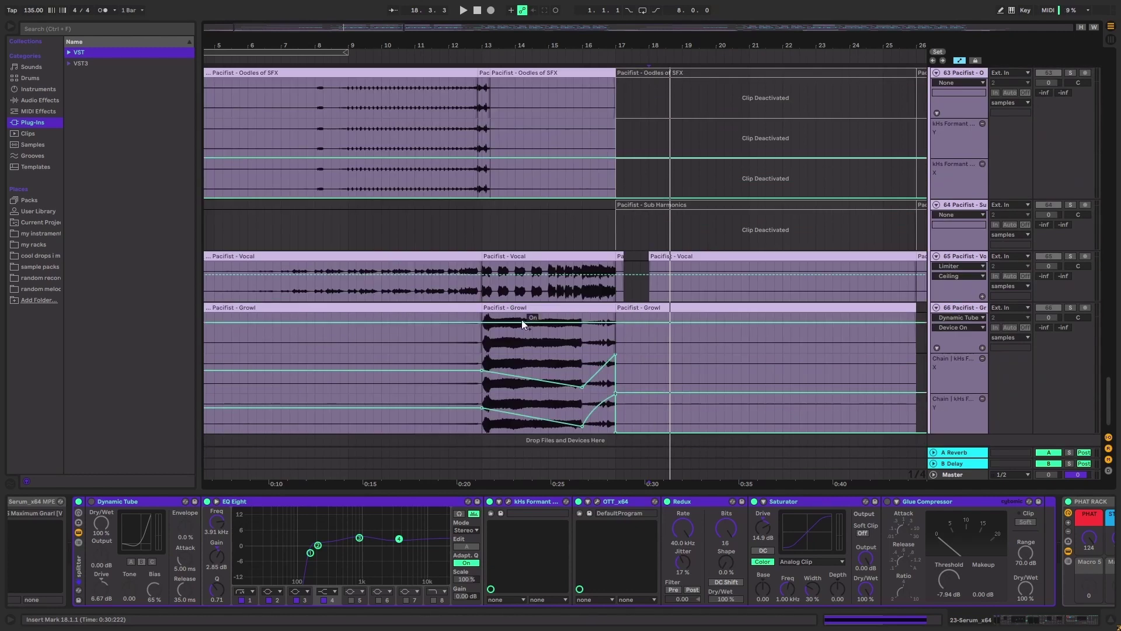
{"action": "left_click", "coordinate": [484, 319]}
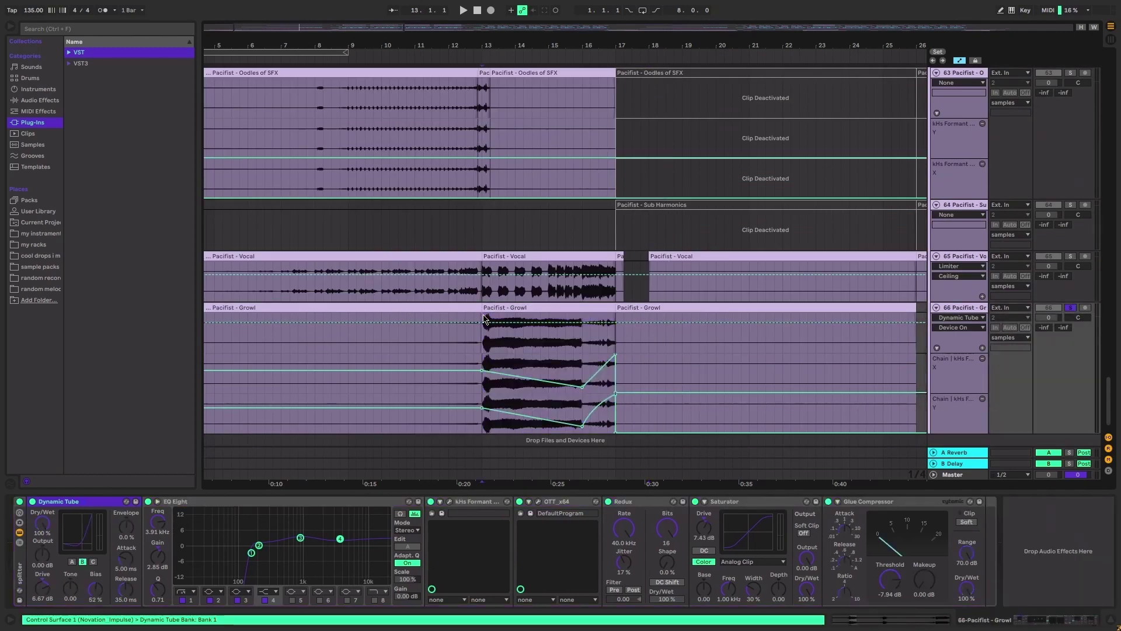
{"action": "key", "text": "space"}
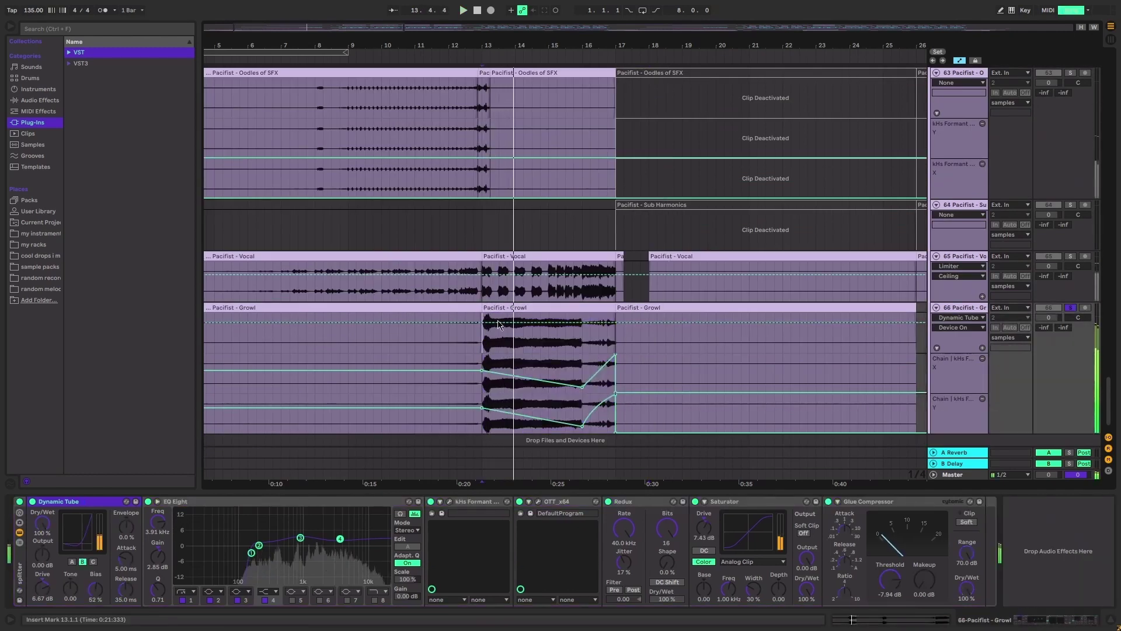
{"action": "key", "text": "space"}
Select the Growl track's splitter rack for comparison, place the insert marker at 18.1.1 on 23 Serum and solo that track
{"action": "left_click_drag", "start_coordinate": [909, 153], "coordinate": [784, 349]}
{"action": "left_click_drag", "start_coordinate": [1109, 381], "coordinate": [1105, 129]}
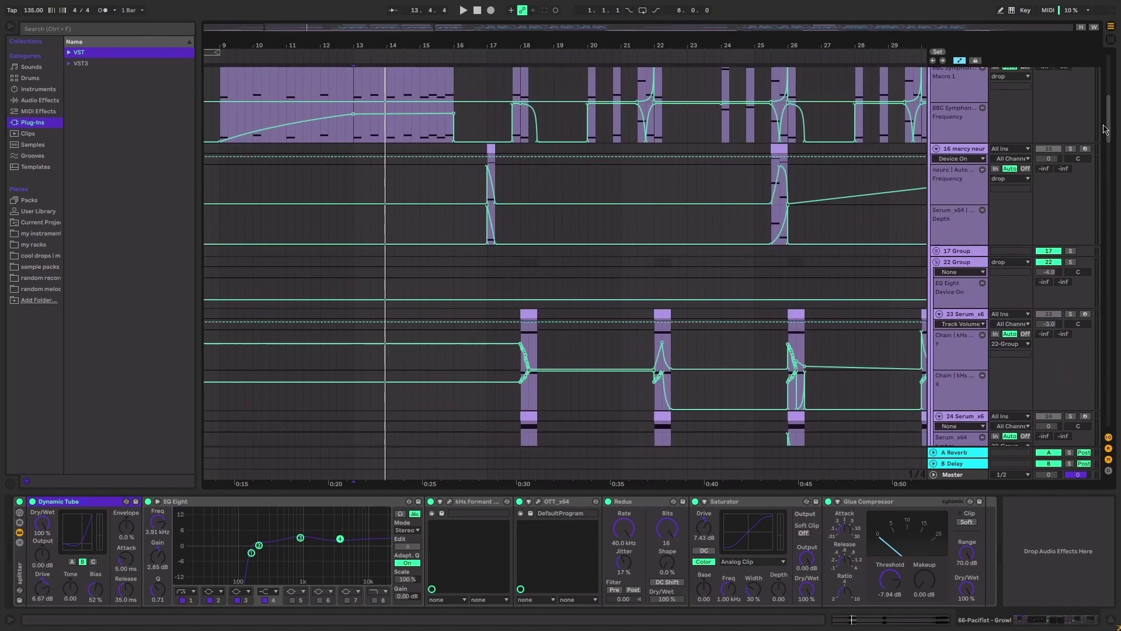
{"action": "scroll", "coordinate": [526, 338], "scroll_direction": "up", "scroll_amount": 5, "text": "ctrl"}
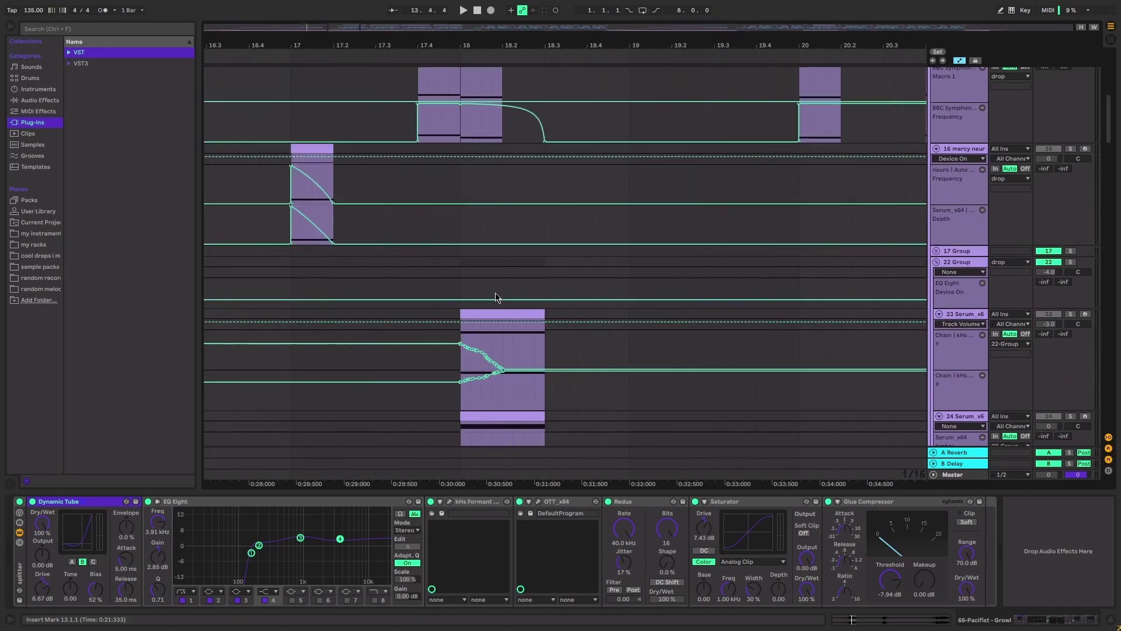
{"action": "left_click", "coordinate": [21, 570]}
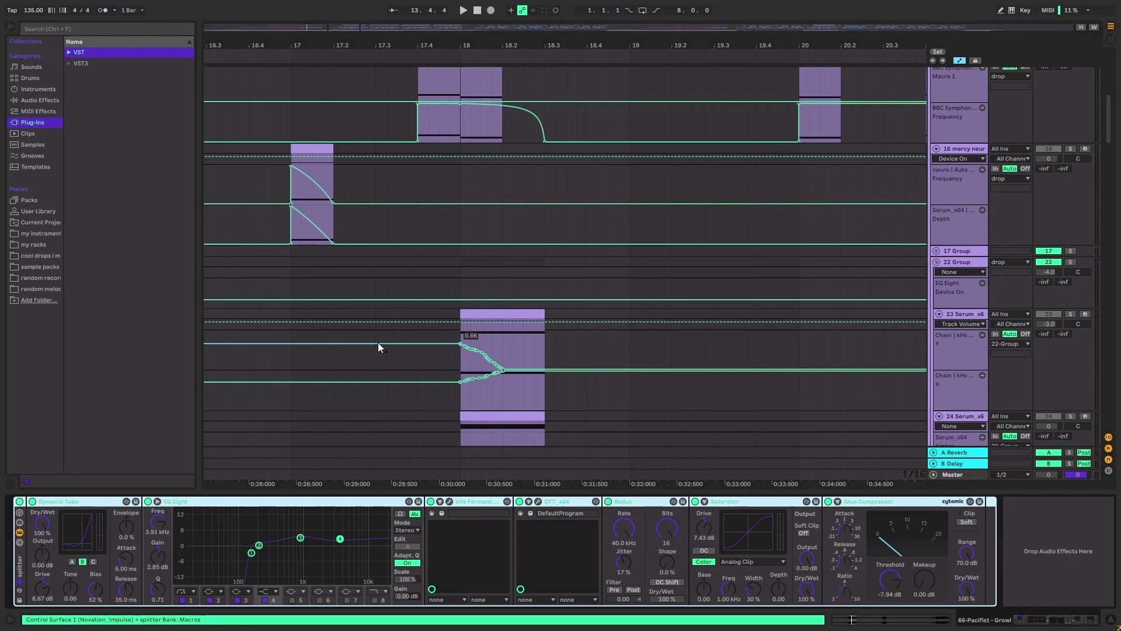
{"action": "left_click", "coordinate": [461, 331]}
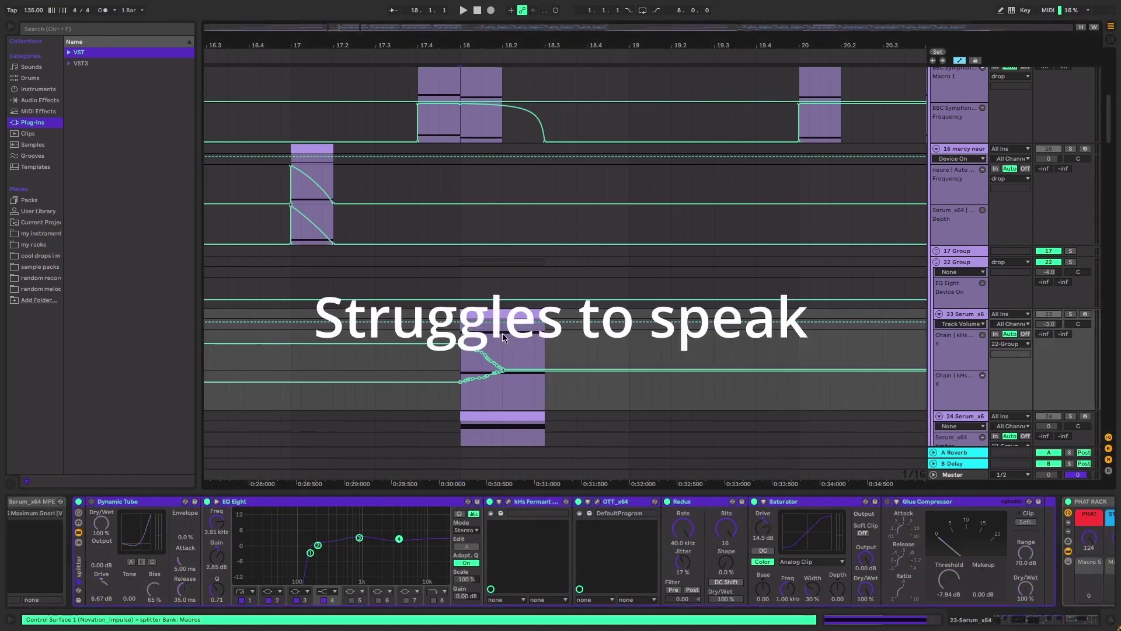
{"action": "key", "text": "s"}
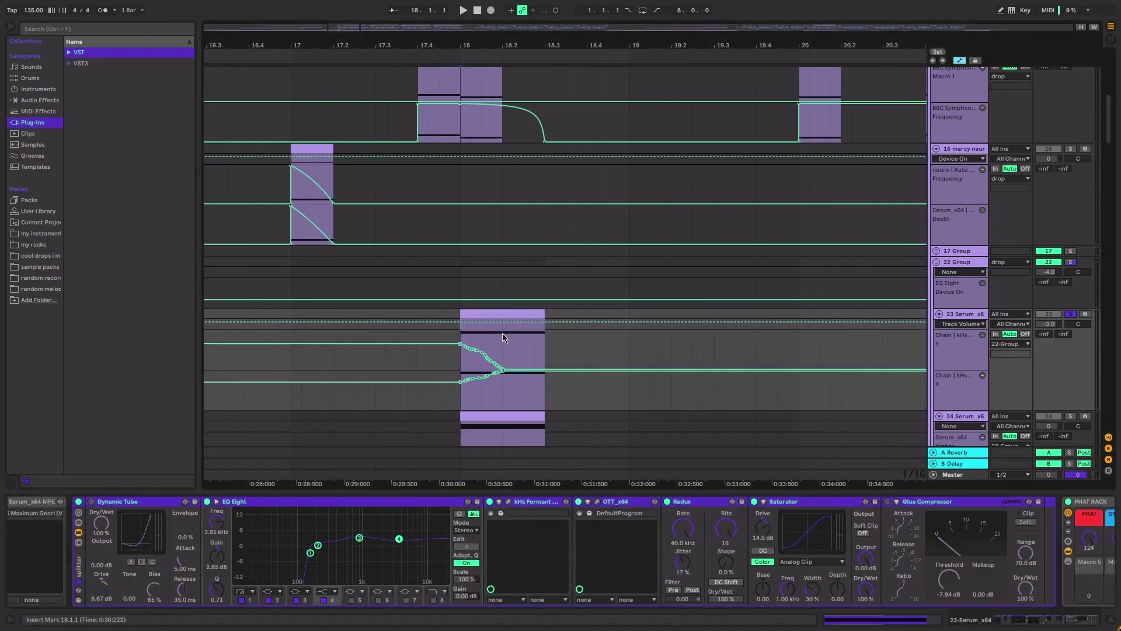
Examine the Saturator, Glue Compressor and PHAT RACK in the device chain of 23 Serum
{"action": "left_click", "coordinate": [711, 545]}
{"action": "scroll", "coordinate": [677, 540], "scroll_direction": "right", "scroll_amount": 4}
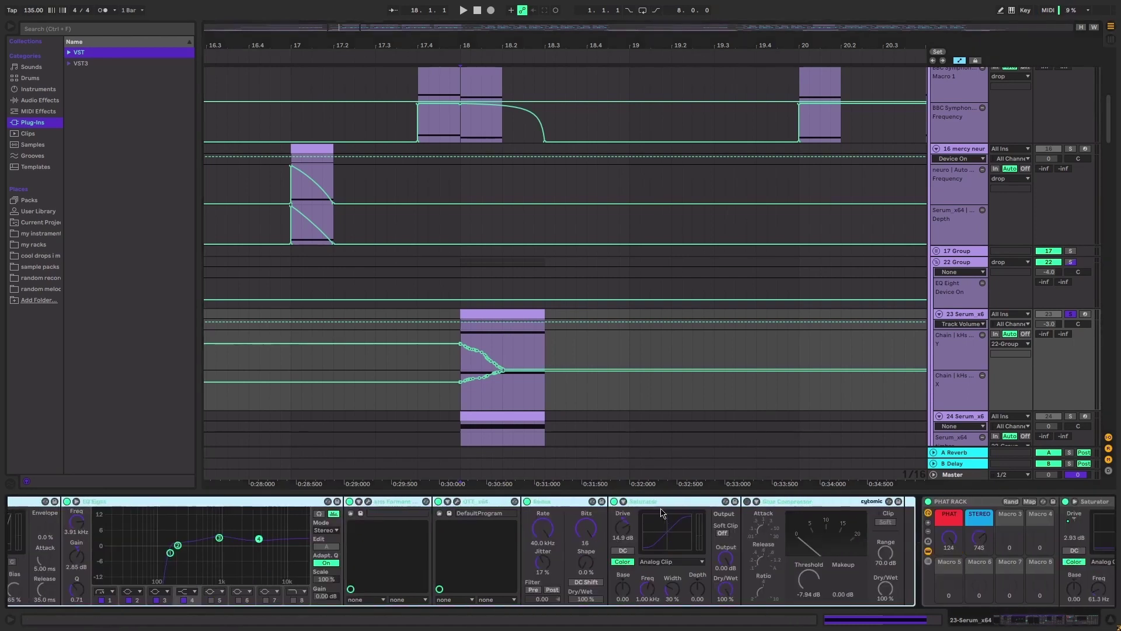
{"action": "left_click", "coordinate": [660, 503]}
{"action": "scroll", "coordinate": [659, 504], "scroll_direction": "right", "scroll_amount": 1}
{"action": "scroll", "coordinate": [658, 506], "scroll_direction": "right", "scroll_amount": 1}
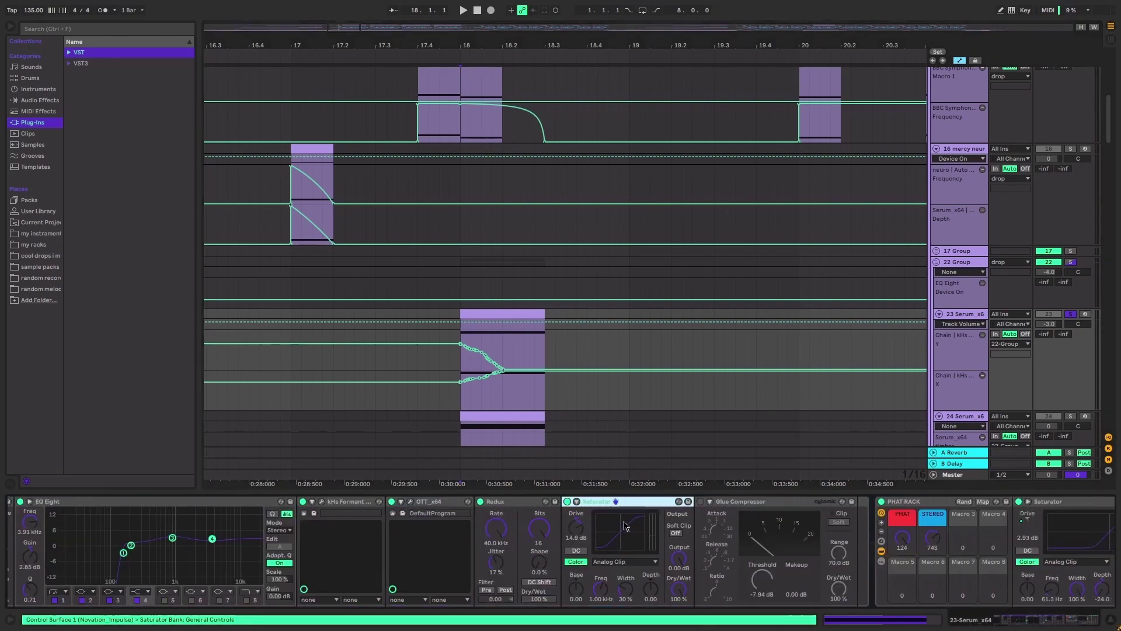
{"action": "scroll", "coordinate": [625, 525], "scroll_direction": "down", "scroll_amount": 3}
{"action": "scroll", "coordinate": [686, 512], "scroll_direction": "down", "scroll_amount": 6}
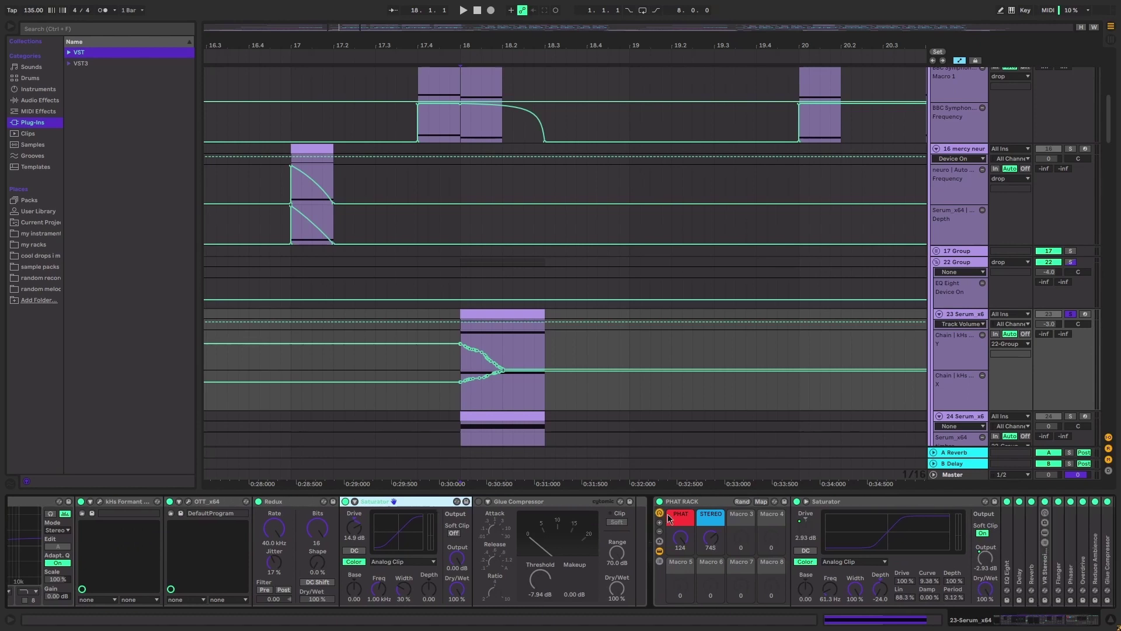
{"action": "left_click", "coordinate": [683, 506]}
{"action": "scroll", "coordinate": [677, 509], "scroll_direction": "down", "scroll_amount": 2}
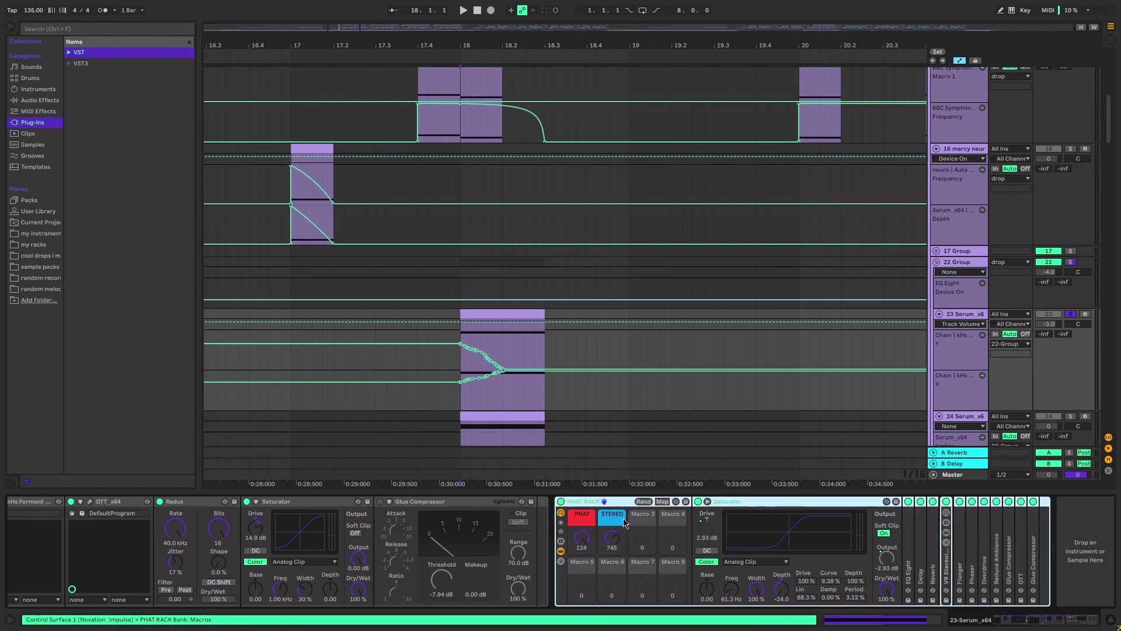
{"action": "scroll", "coordinate": [584, 540], "scroll_direction": "up", "scroll_amount": 2}
{"action": "scroll", "coordinate": [547, 540], "scroll_direction": "up", "scroll_amount": 12}
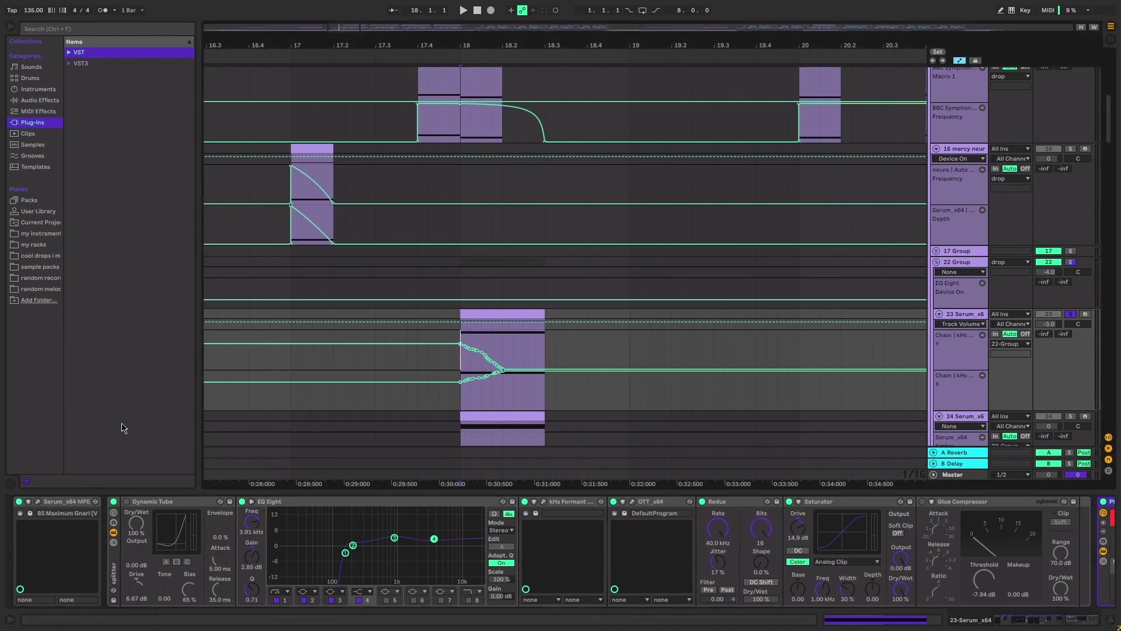
Open the Serum instrument of 23 Serum, inspect its oscillators and show its FX page
{"action": "left_click", "coordinate": [37, 501]}
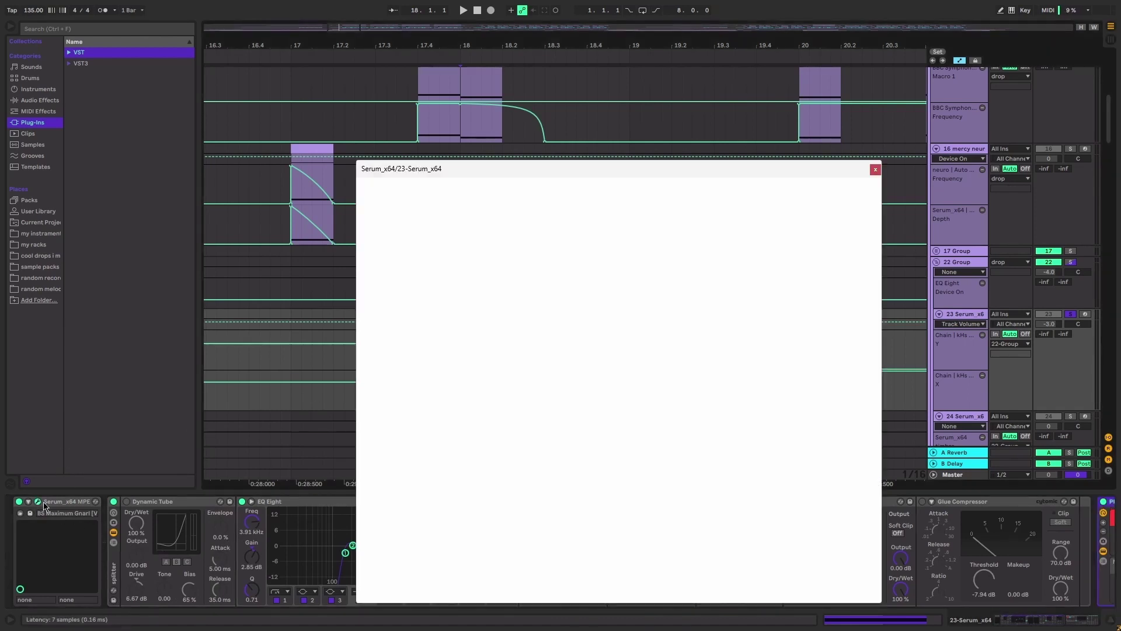
{"action": "left_click_drag", "start_coordinate": [537, 171], "coordinate": [520, 129]}
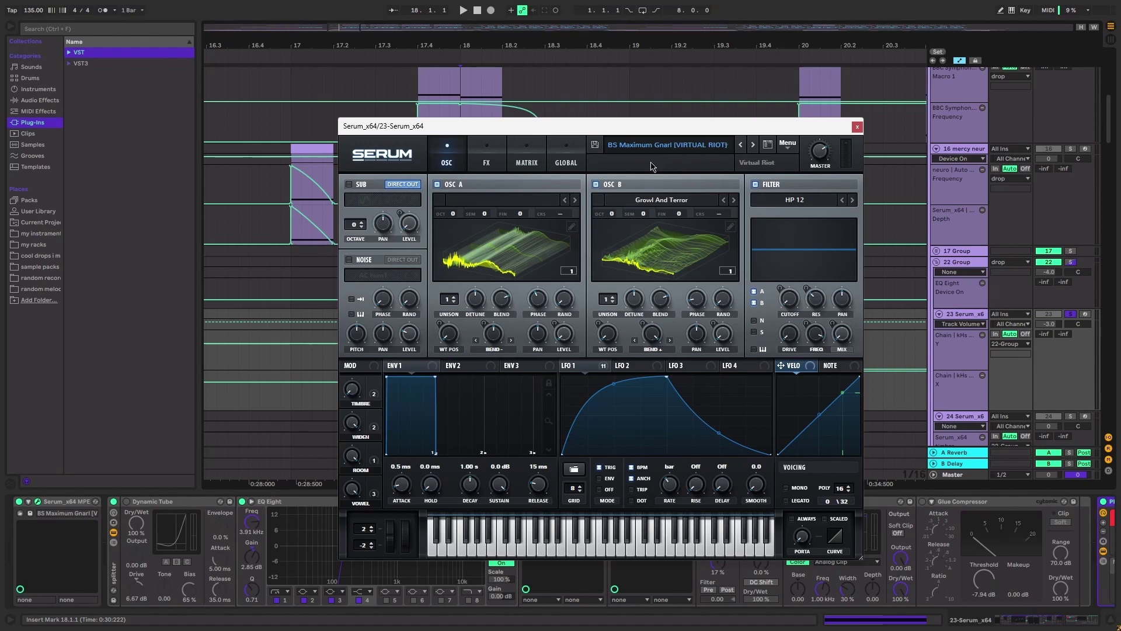
{"action": "left_click", "coordinate": [497, 159]}
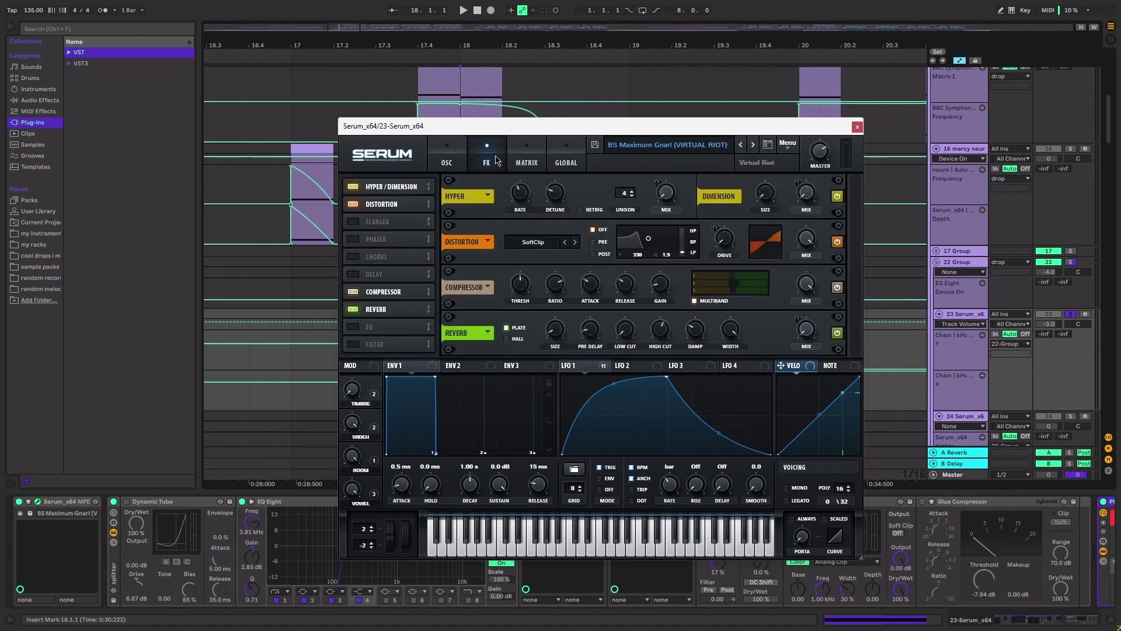
Compare the oscillator and FX pages of the BS Maximum Gnarl! patch, play the sound and close Serum
{"action": "left_click", "coordinate": [439, 155]}
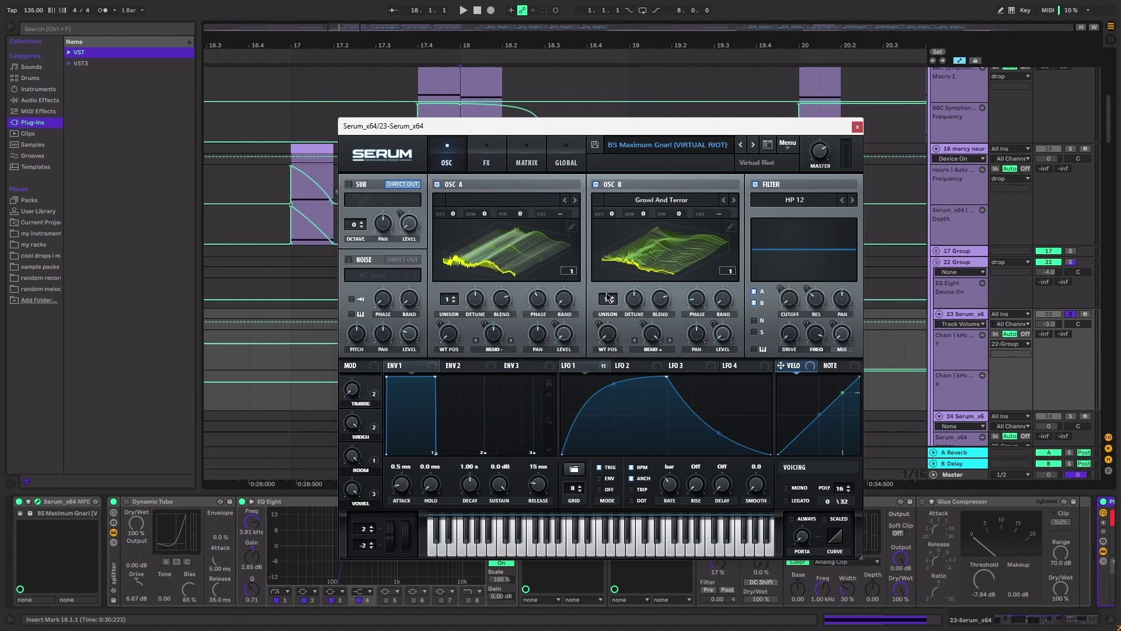
{"action": "left_click", "coordinate": [490, 159]}
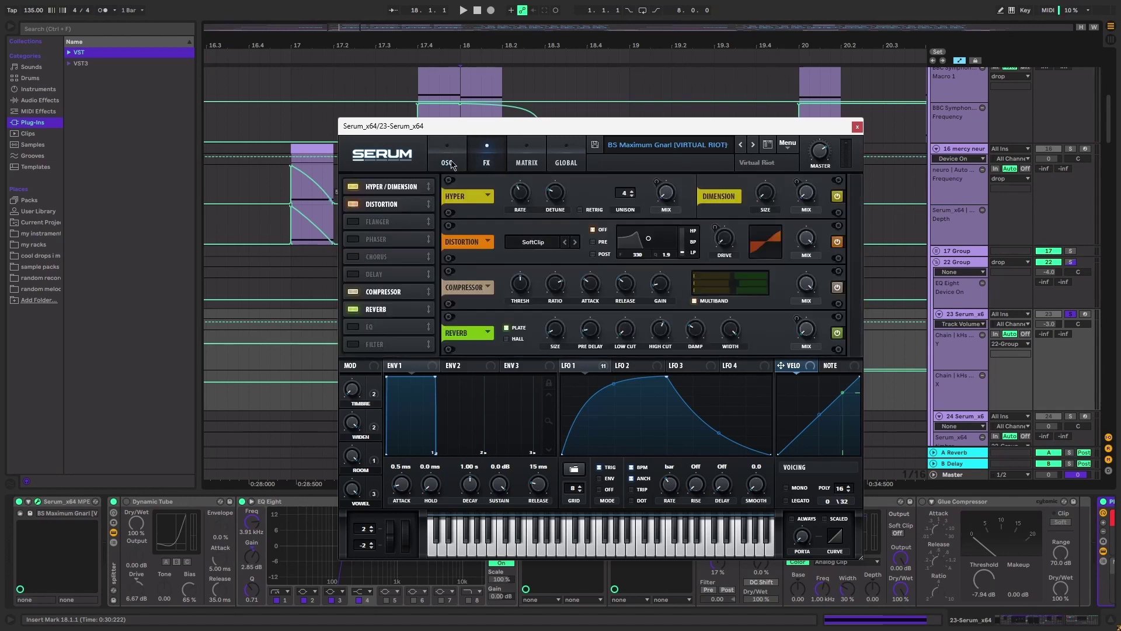
{"action": "left_click", "coordinate": [451, 159]}
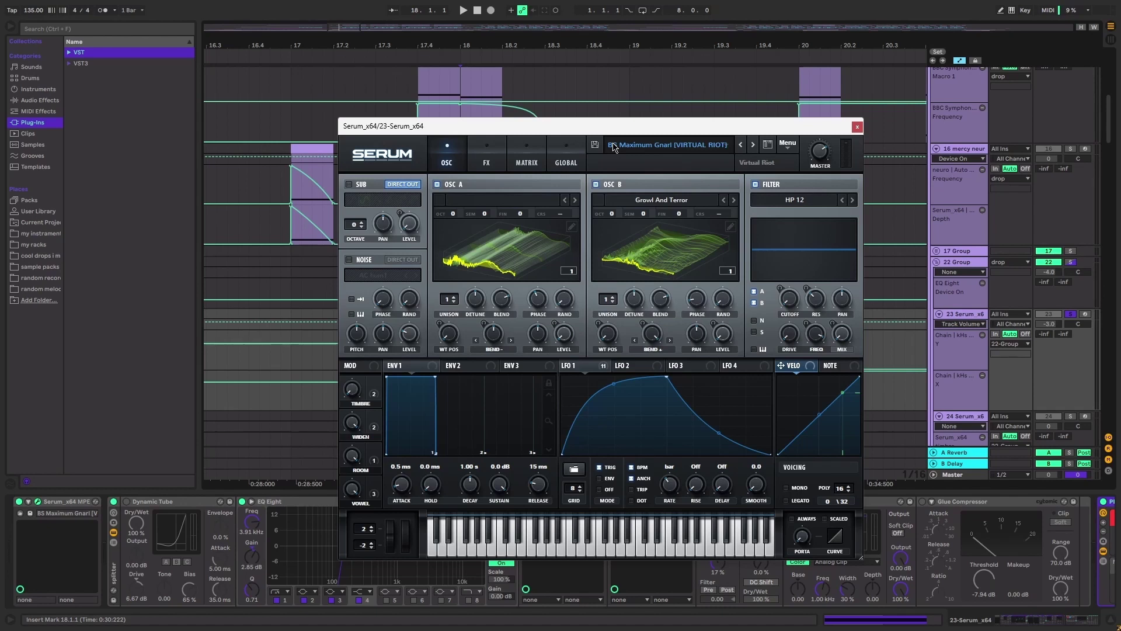
{"action": "key", "text": "space"}
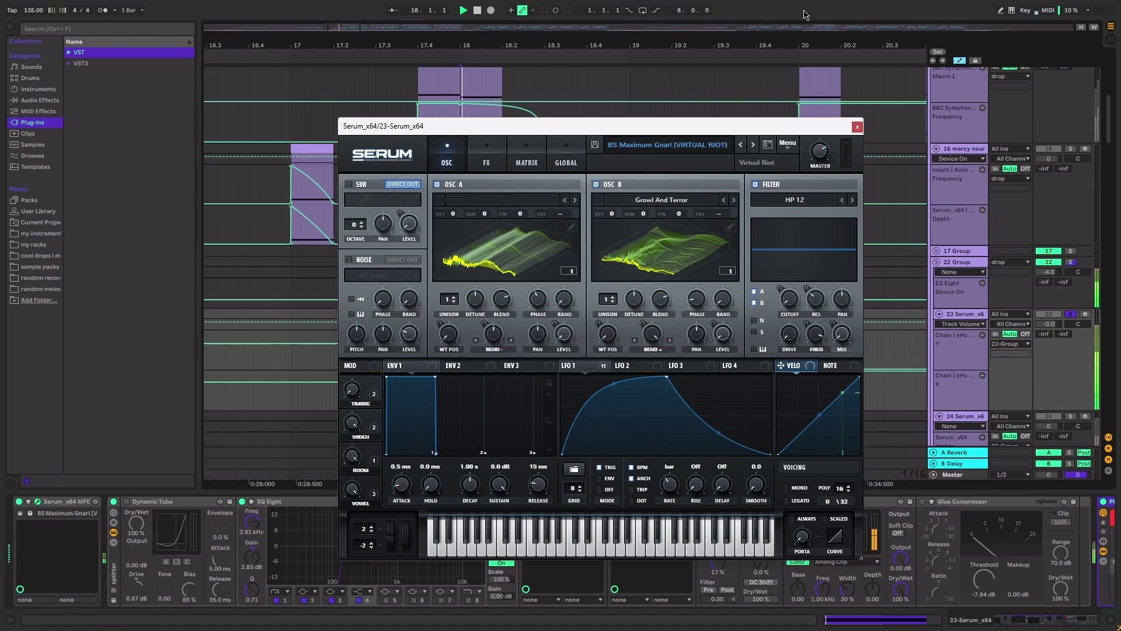
{"action": "left_click", "coordinate": [858, 127]}
Solo 24 Serum, play it from 18.1.1 and hide the automation lanes
{"action": "scroll", "coordinate": [557, 326], "scroll_direction": "down", "scroll_amount": 2}
{"action": "scroll", "coordinate": [471, 366], "scroll_direction": "down", "scroll_amount": 1}
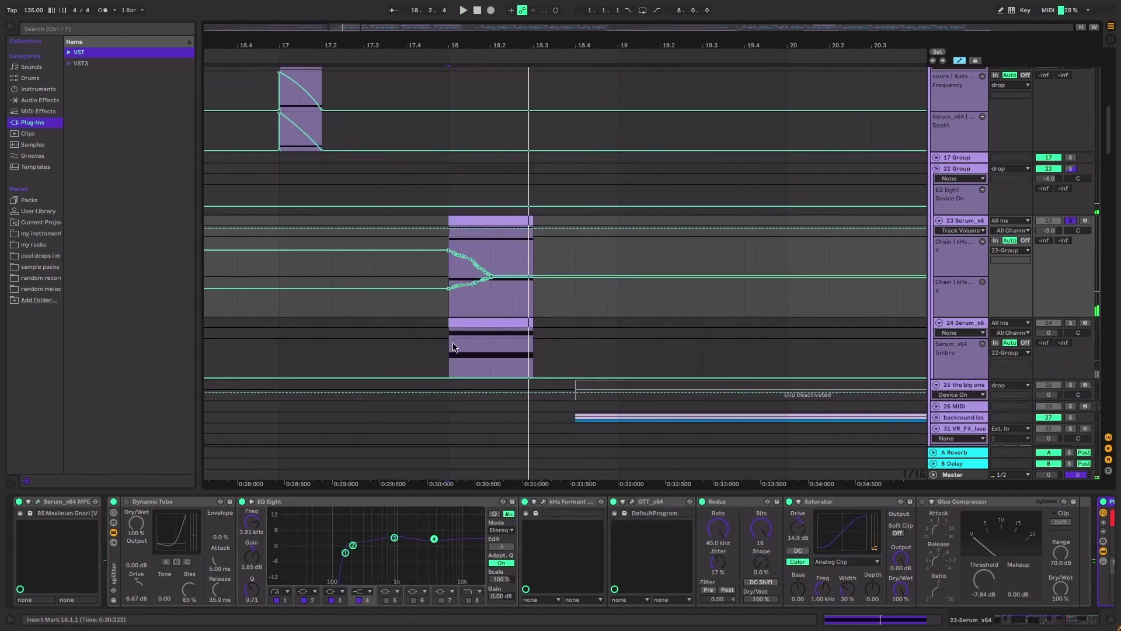
{"action": "left_click", "coordinate": [446, 335]}
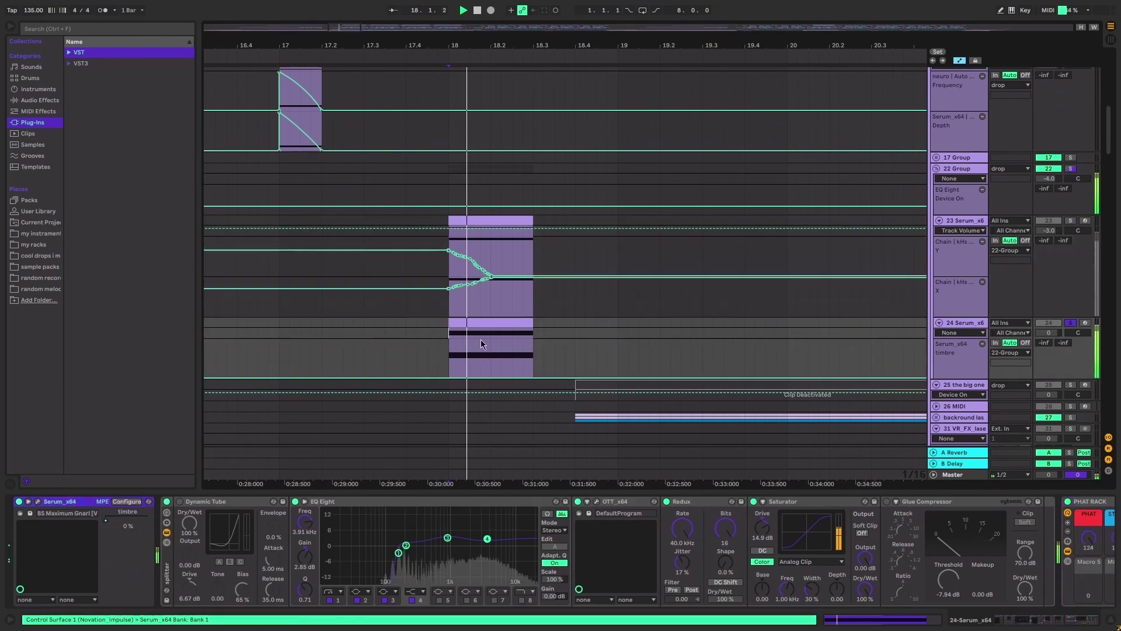
{"action": "key", "text": "a"}
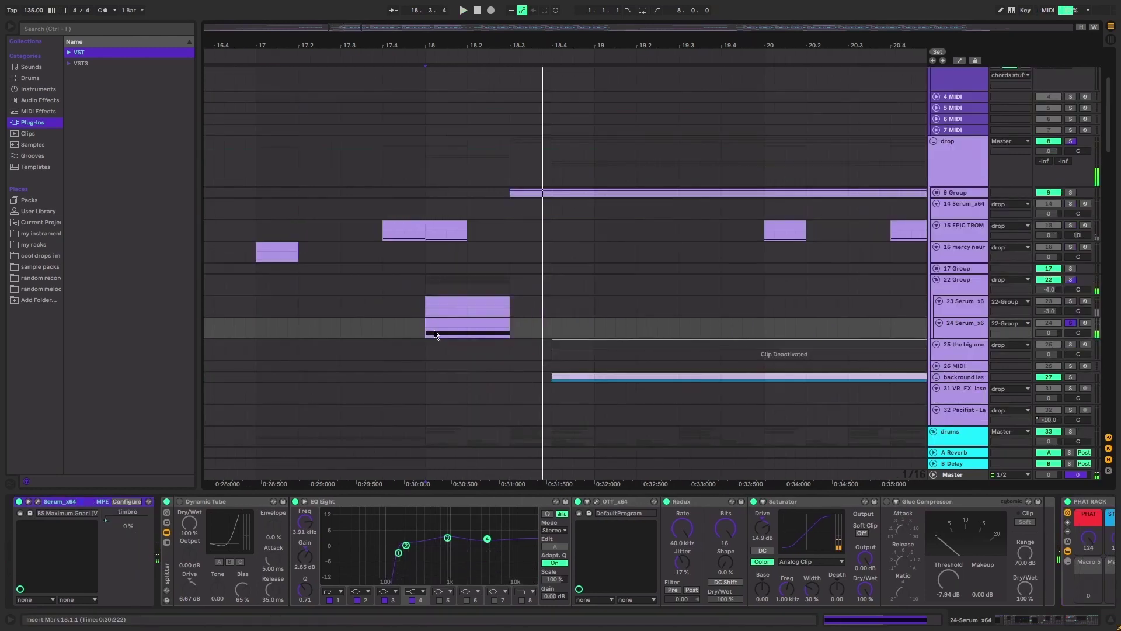
{"action": "key", "text": "space"}
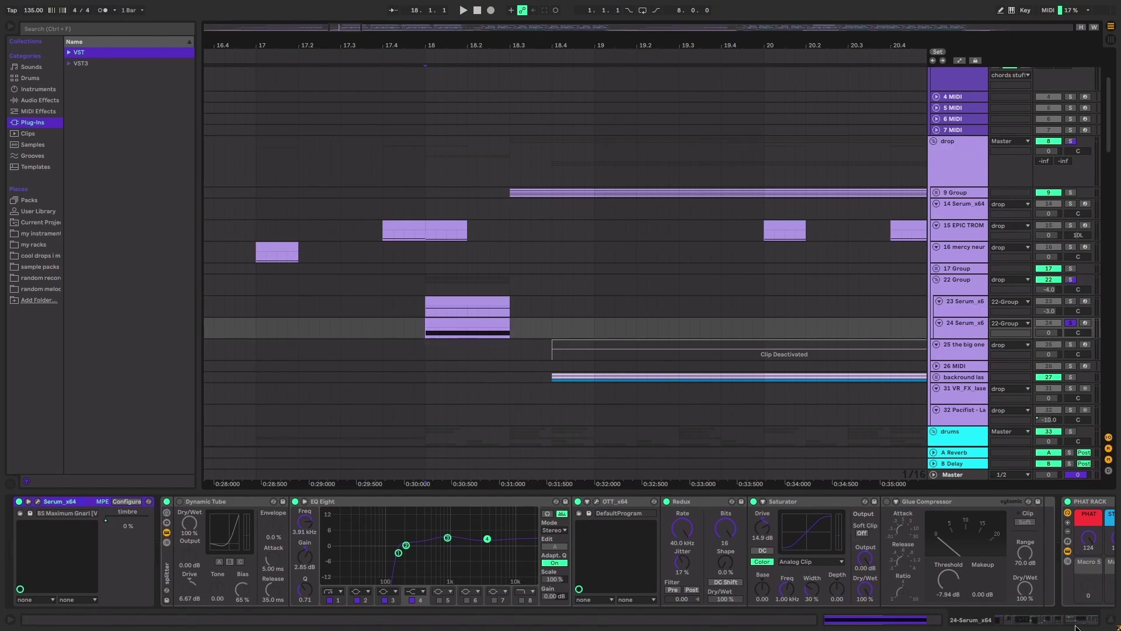
Compare the PHAT RACK of 24 Serum with the kHs Formant Filter of 23 Serum and show the track's automation
{"action": "mouse_move", "coordinate": [1060, 624]}
{"action": "left_mouse_down"}
{"action": "mouse_move", "coordinate": [1107, 623]}
{"action": "mouse_move", "coordinate": [985, 623]}
{"action": "mouse_move", "coordinate": [1048, 625]}
{"action": "left_mouse_up"}
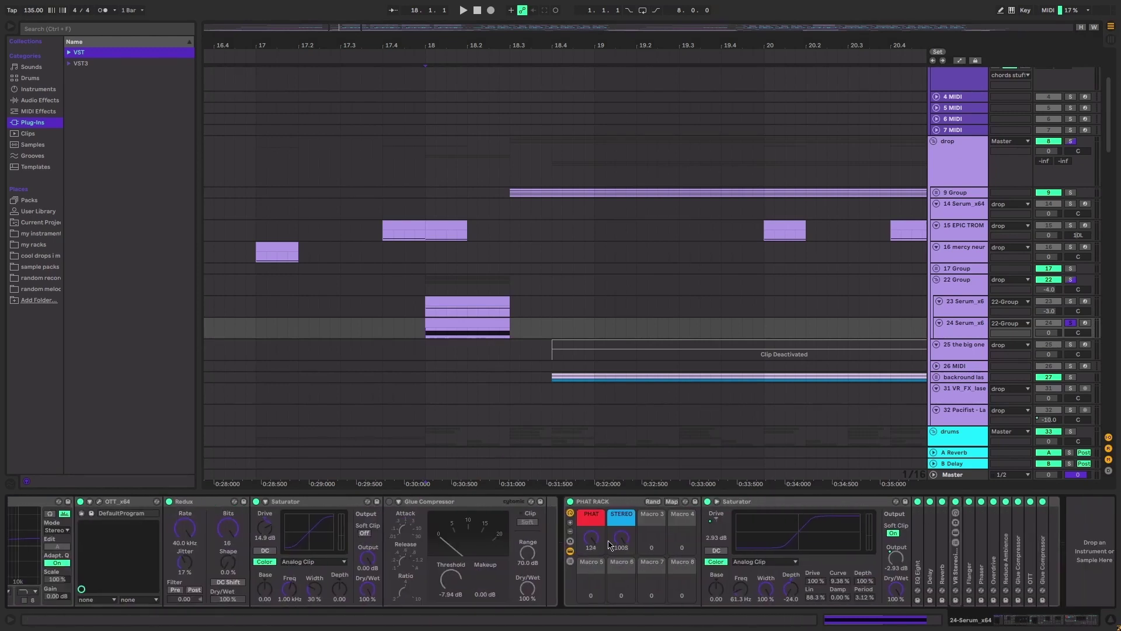
{"action": "left_click", "coordinate": [422, 305]}
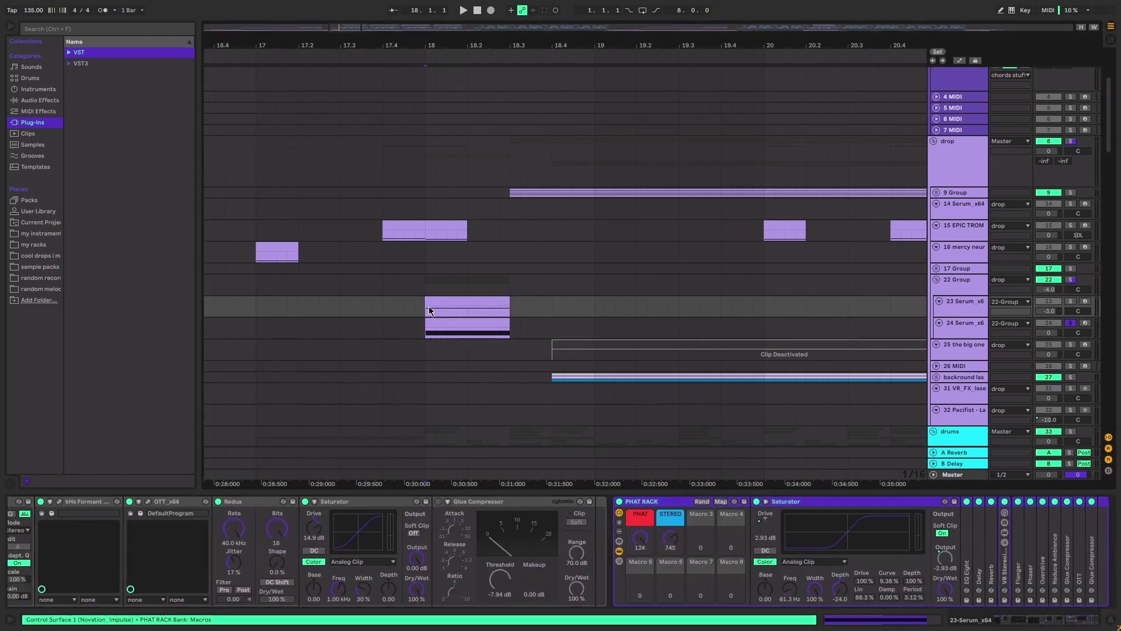
{"action": "left_click_drag", "start_coordinate": [1054, 626], "coordinate": [1013, 627]}
{"action": "left_click", "coordinate": [575, 506]}
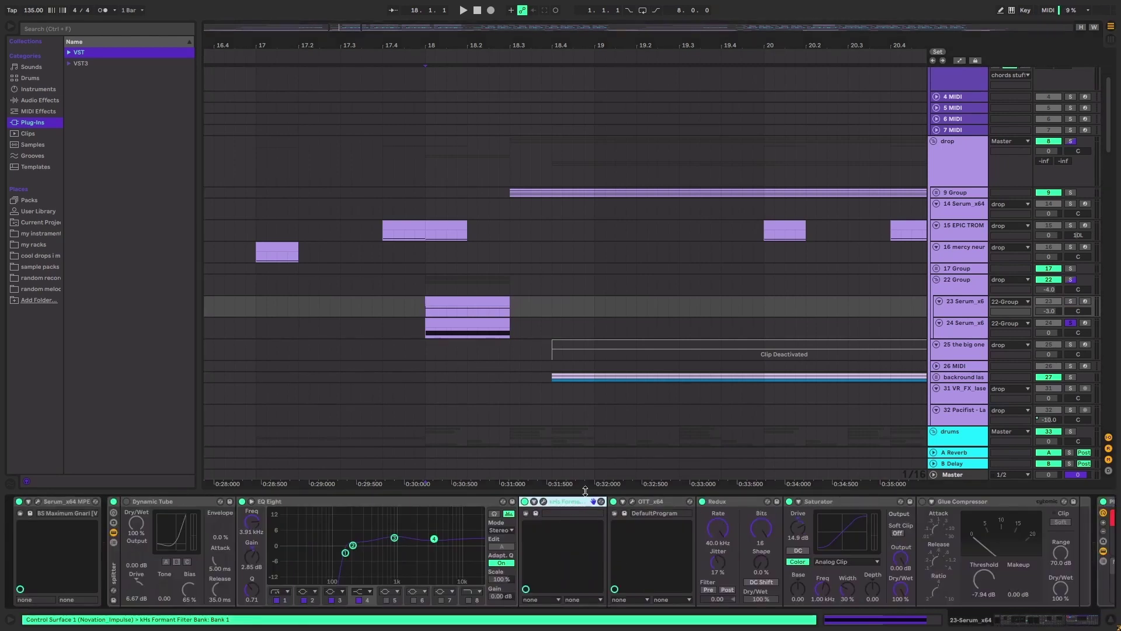
{"action": "left_click_drag", "start_coordinate": [585, 491], "coordinate": [590, 543]}
{"action": "key", "text": "a"}
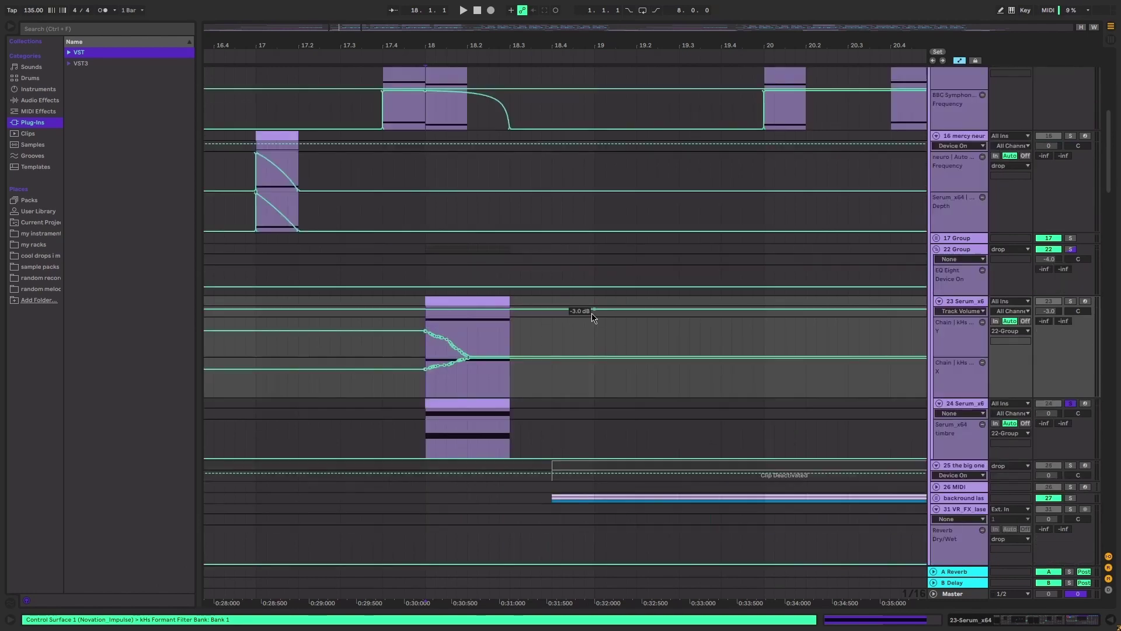
Hide the automation lanes, solo 22 Group and play both Serum layers together from 18.1.1
{"action": "key", "text": "a"}
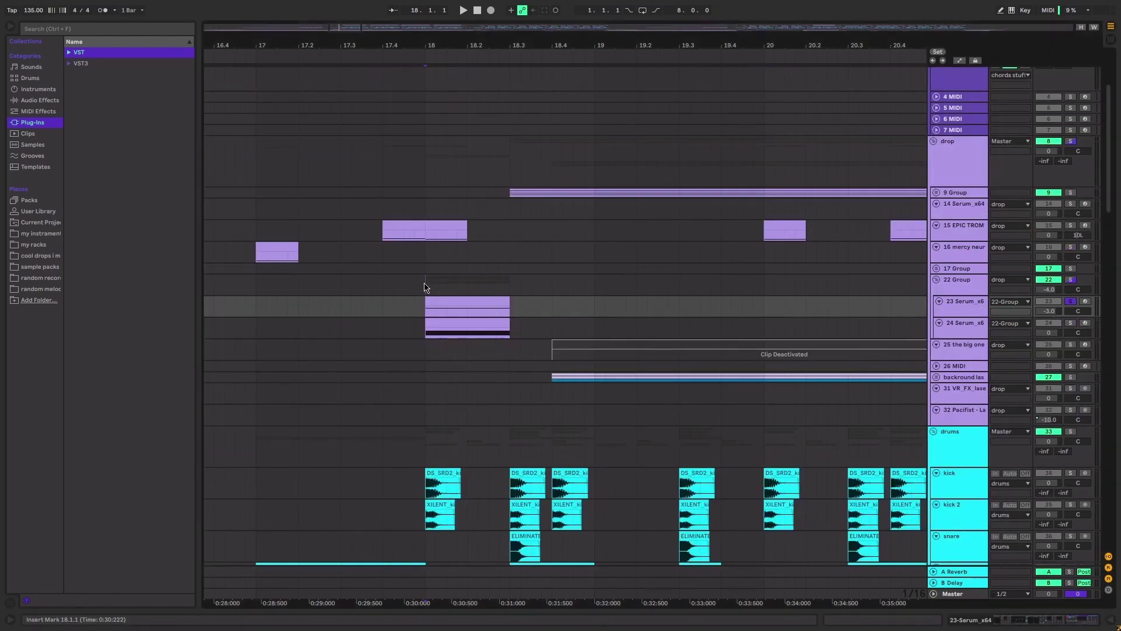
{"action": "left_click", "coordinate": [425, 287]}
{"action": "key", "text": "space"}
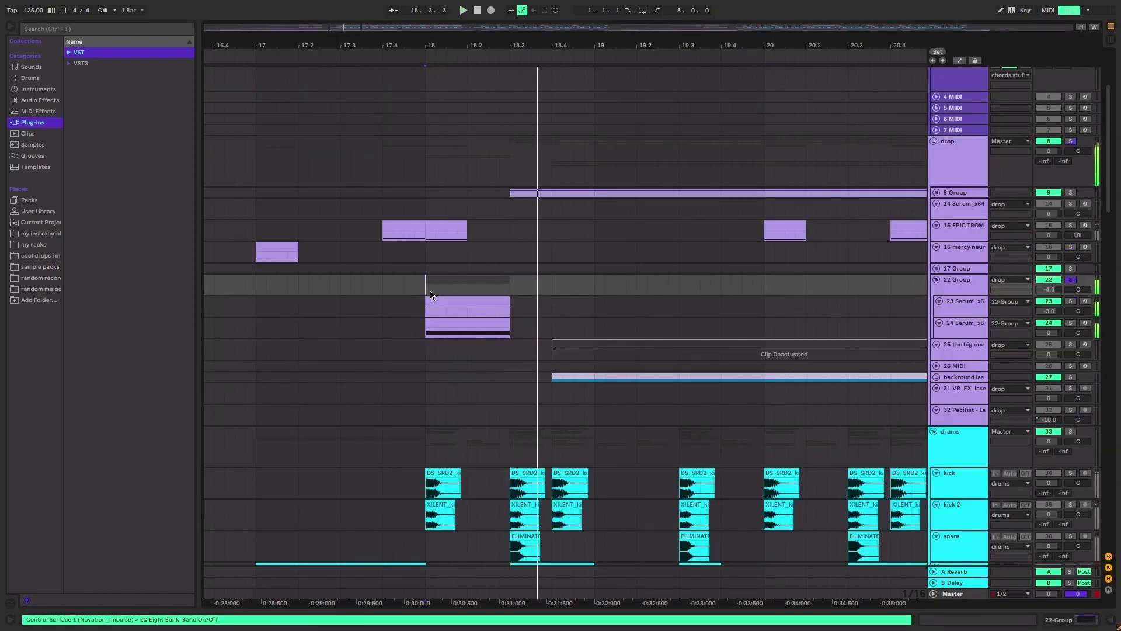
Compare the EQ Eight curves of 23 Serum and 24 Serum and hide the device chain
{"action": "left_click", "coordinate": [969, 331]}
{"action": "double_click", "coordinate": [962, 303]}
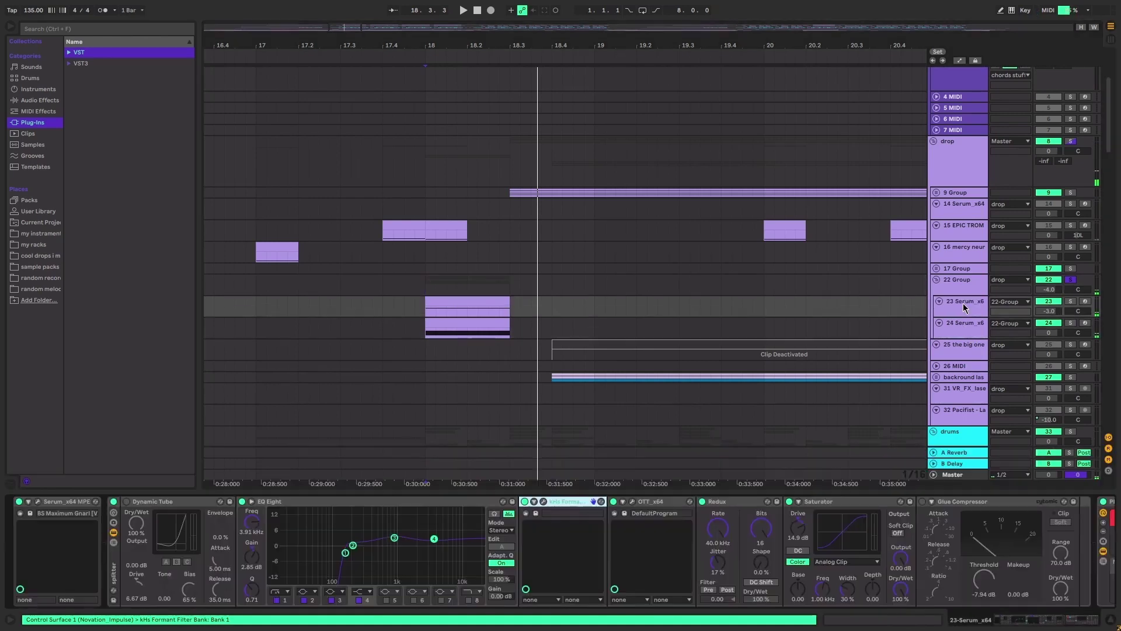
{"action": "left_click", "coordinate": [387, 527]}
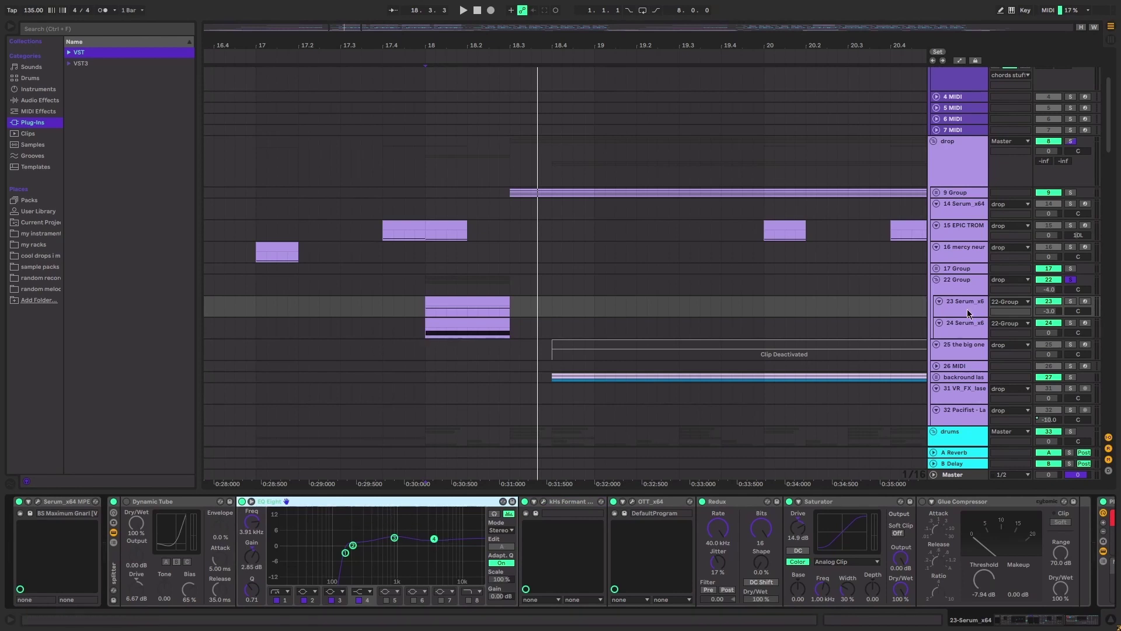
{"action": "left_click", "coordinate": [969, 331]}
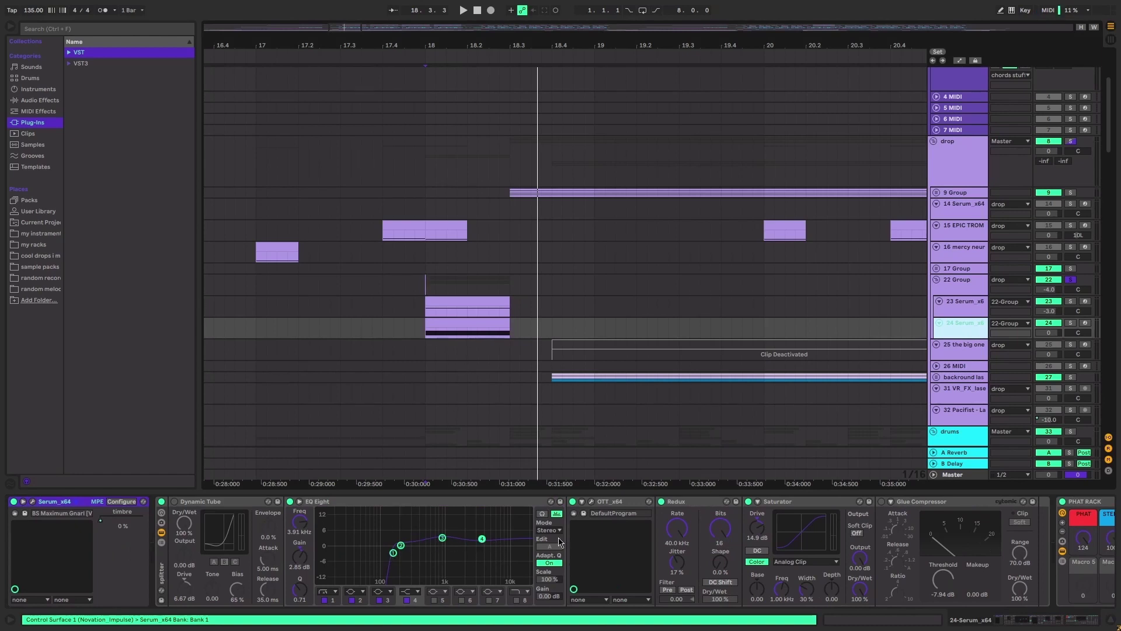
{"action": "left_click_drag", "start_coordinate": [569, 490], "coordinate": [568, 575]}
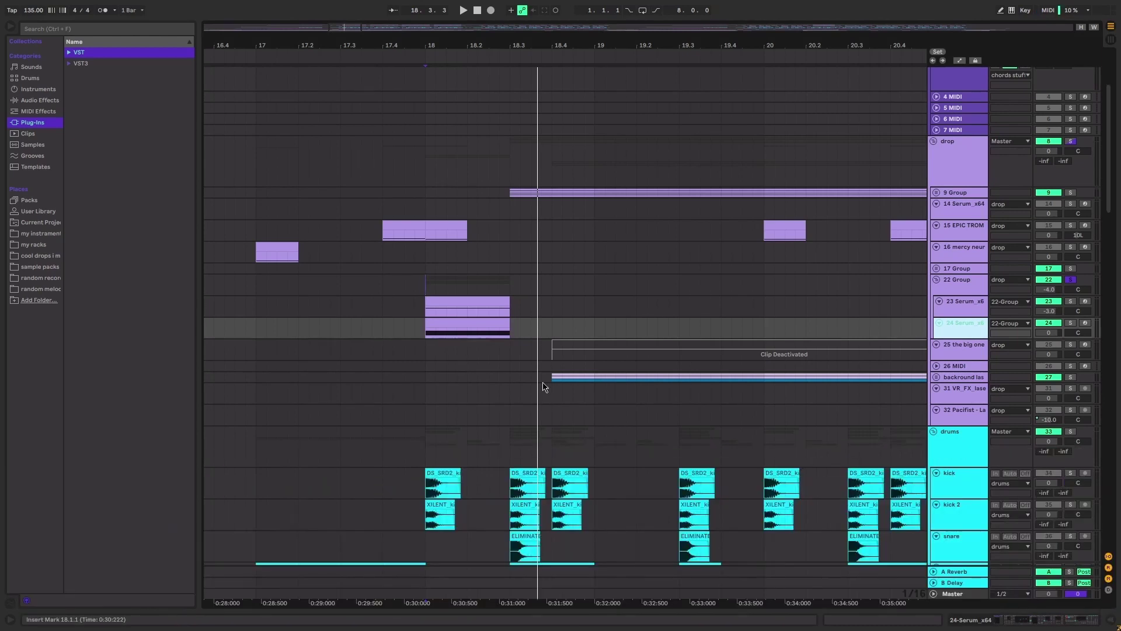
Turn off the solo on 22 Group and unfold the background lasers group to show its laser clips in the arrangement
{"action": "key", "text": "ctrl+z"}
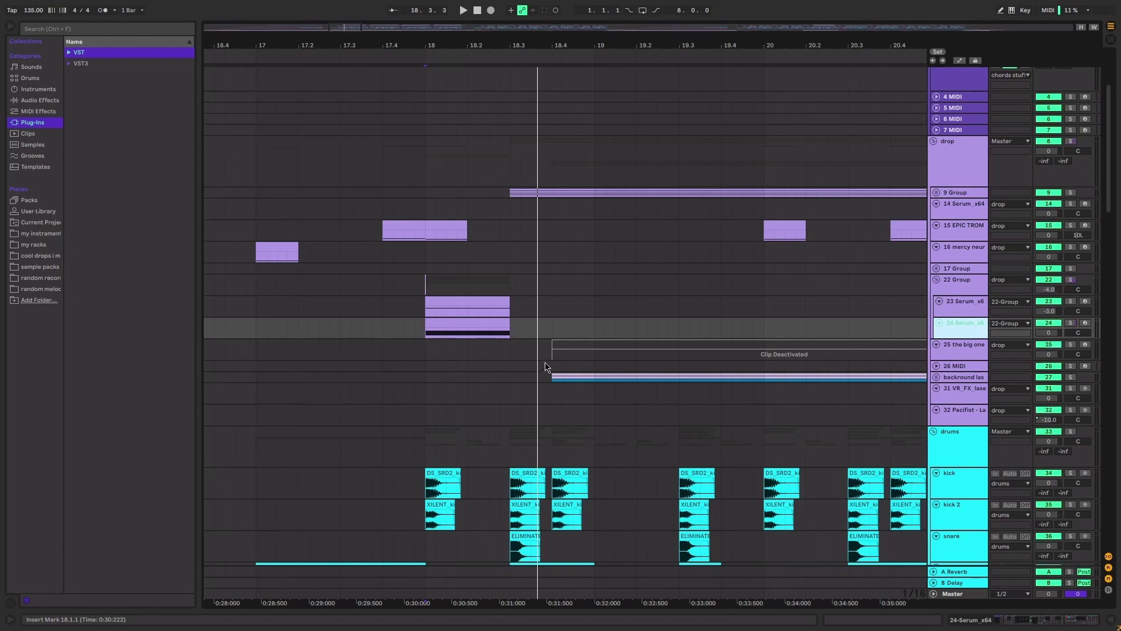
{"action": "scroll", "coordinate": [508, 316], "scroll_direction": "right", "scroll_amount": 2}
{"action": "scroll", "coordinate": [584, 308], "scroll_direction": "up", "scroll_amount": 3}
{"action": "scroll", "coordinate": [683, 298], "scroll_direction": "down", "scroll_amount": 3}
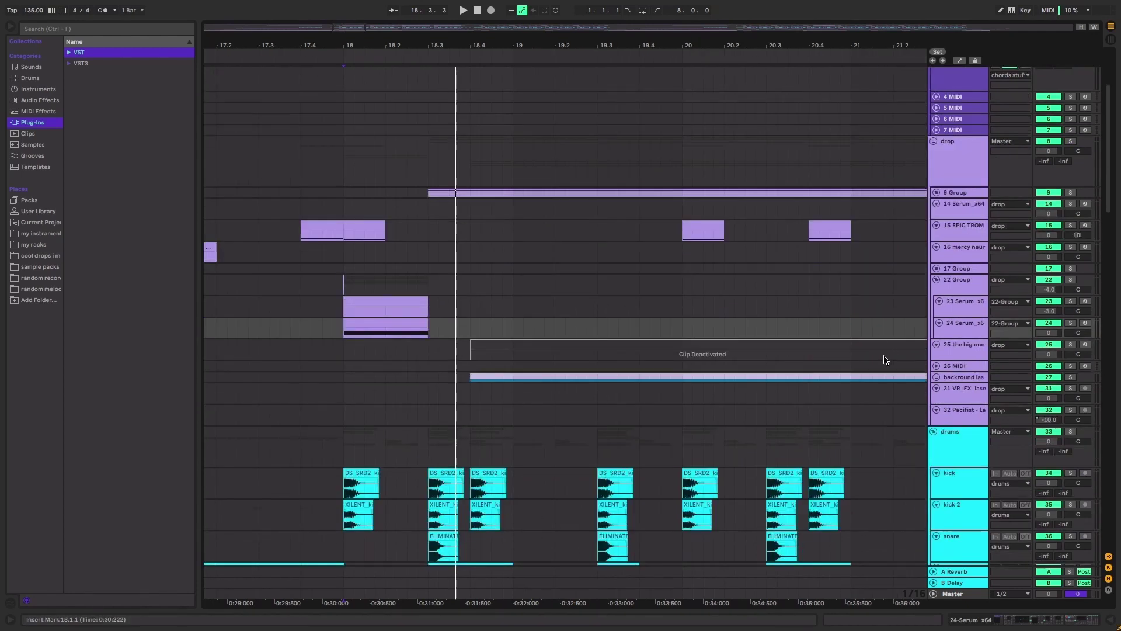
{"action": "scroll", "coordinate": [886, 361], "scroll_direction": "right", "scroll_amount": 1}
{"action": "left_click", "coordinate": [937, 378]}
{"action": "scroll", "coordinate": [688, 330], "scroll_direction": "right", "scroll_amount": 2}
{"action": "scroll", "coordinate": [672, 329], "scroll_direction": "down", "scroll_amount": 3}
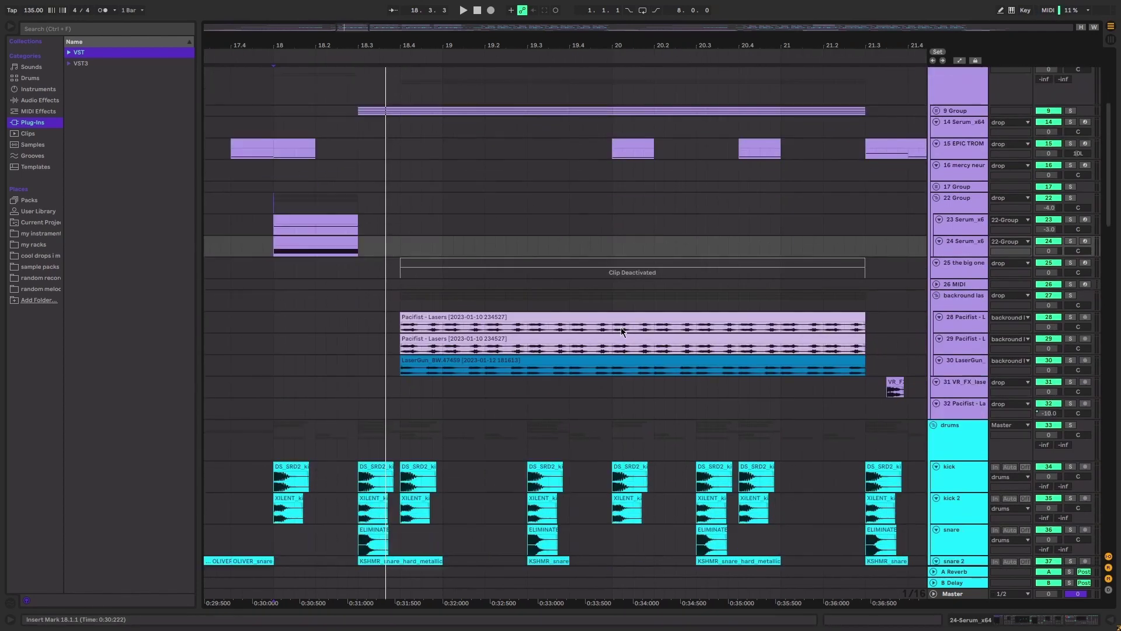
{"action": "scroll", "coordinate": [621, 327], "scroll_direction": "down", "scroll_amount": 3}
{"action": "scroll", "coordinate": [719, 306], "scroll_direction": "right", "scroll_amount": 2}
{"action": "scroll", "coordinate": [654, 330], "scroll_direction": "down", "scroll_amount": 2}
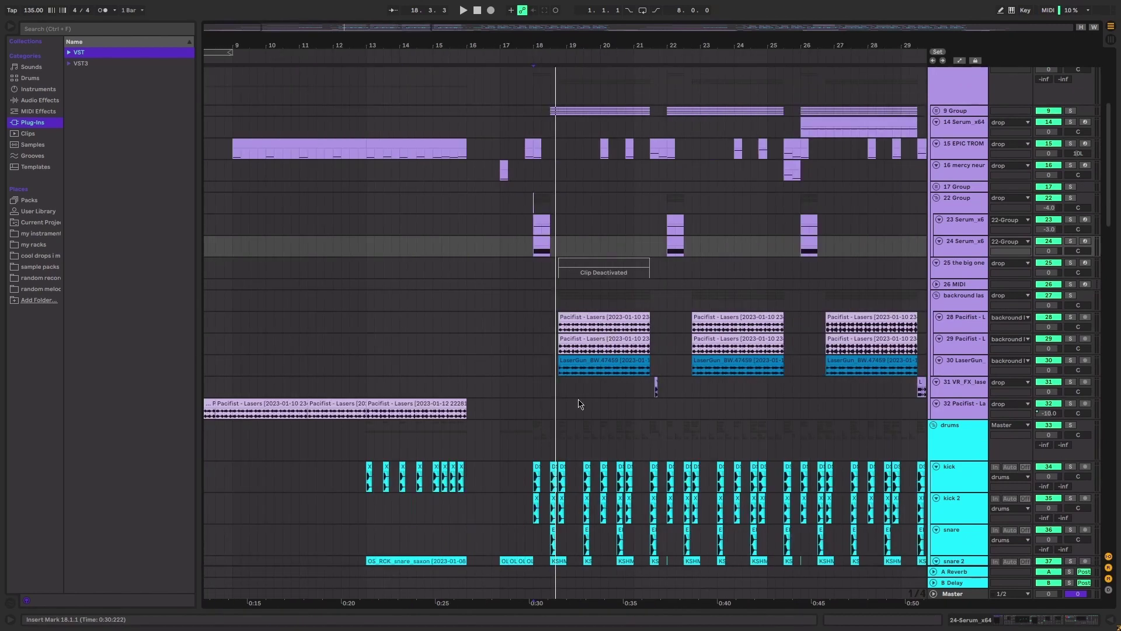
Solo 28 Pacifist Lasers, open its clip at 18.4.1 in the clip view and play it
{"action": "scroll", "coordinate": [608, 379], "scroll_direction": "up", "scroll_amount": 5}
{"action": "left_click", "coordinate": [352, 328]}
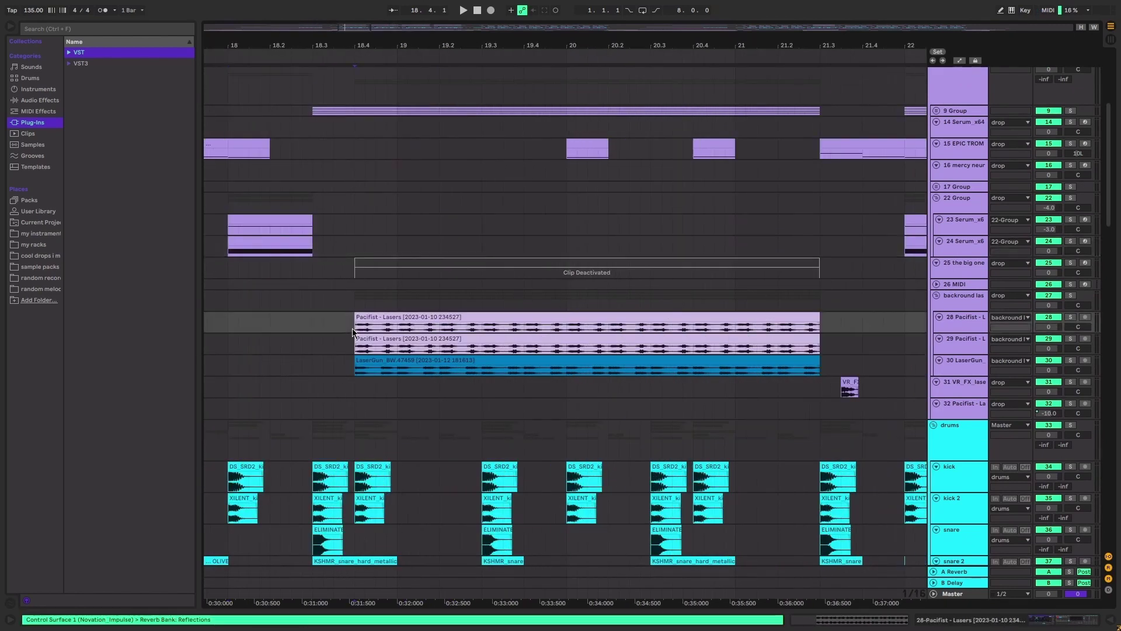
{"action": "key", "text": "s"}
{"action": "left_click", "coordinate": [469, 324]}
{"action": "double_click", "coordinate": [467, 314]}
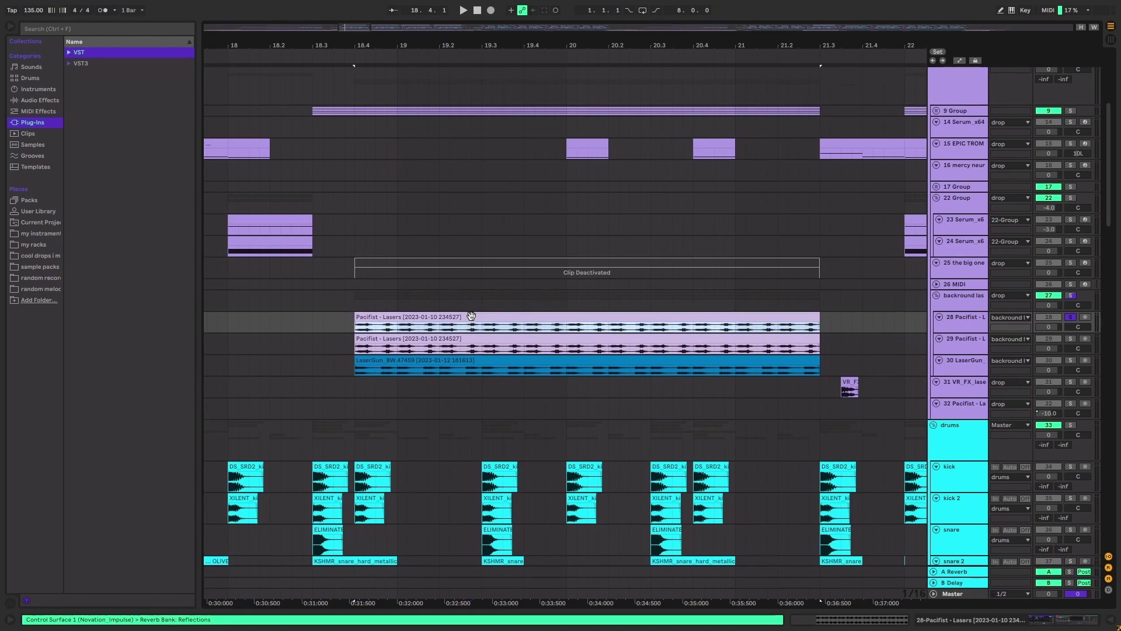
{"action": "key", "text": "space"}
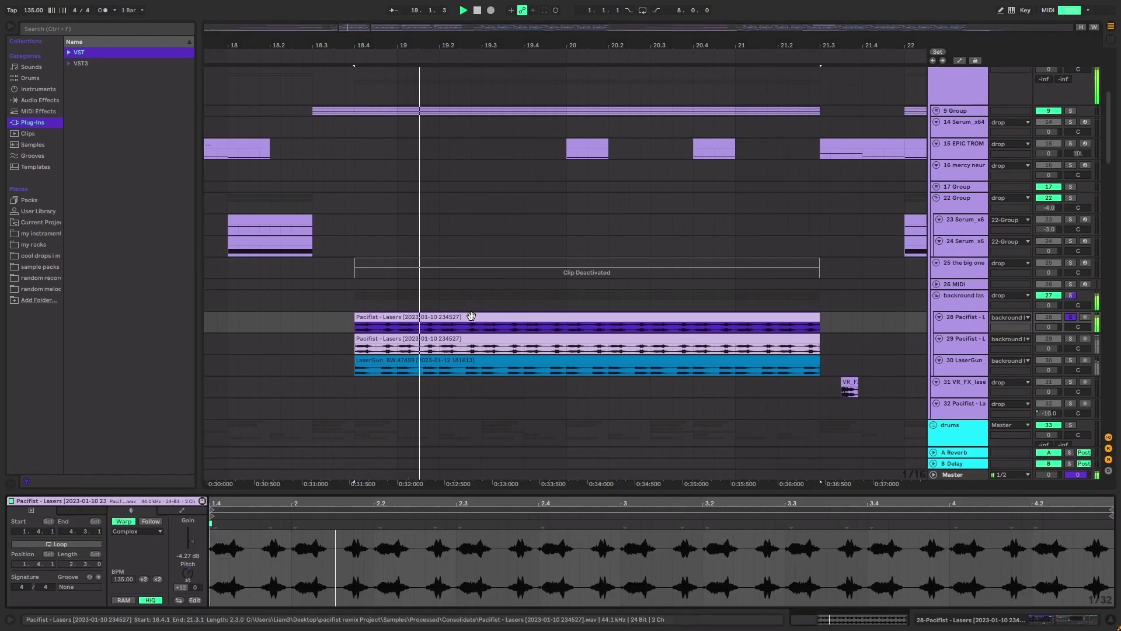
Stop playback and examine the Reverb and PHAT RACK in the device chain of 28 Pacifist Lasers
{"action": "left_click", "coordinate": [961, 327]}
{"action": "key", "text": "space"}
{"action": "double_click", "coordinate": [959, 326]}
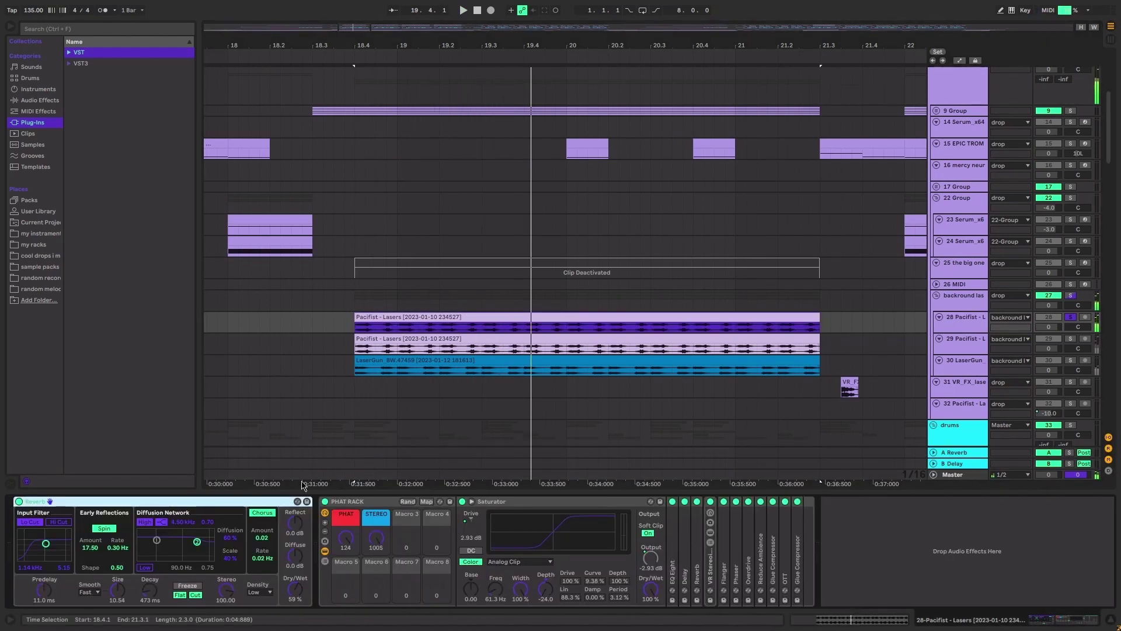
{"action": "left_click", "coordinate": [364, 504]}
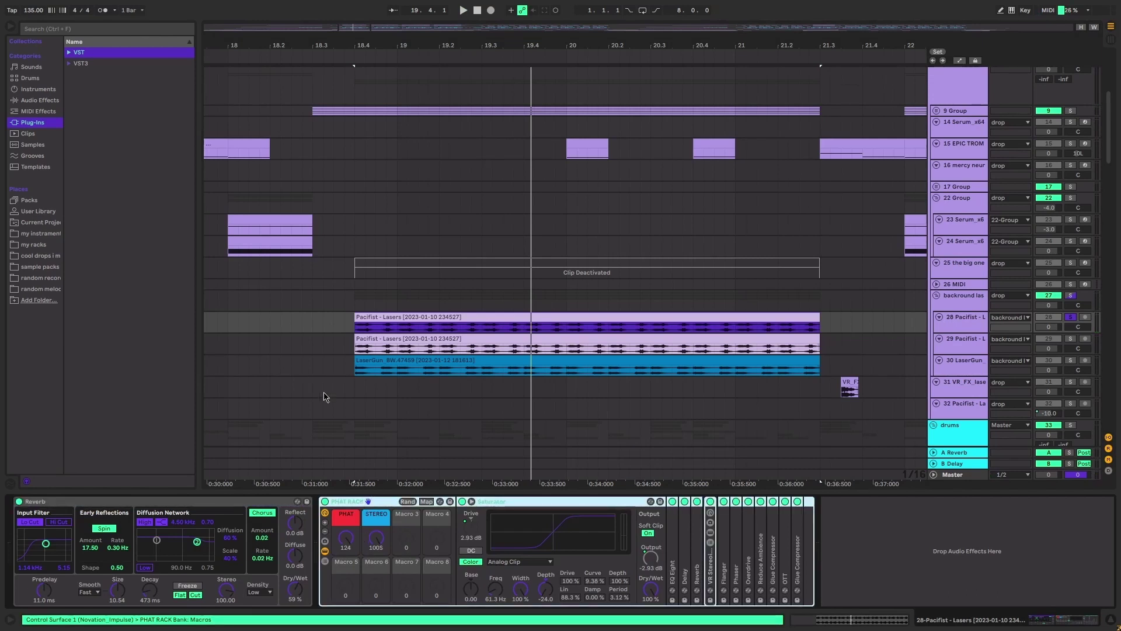
Solo 29 Pacifist Lasers and play its clip from 18.4.1
{"action": "left_click", "coordinate": [358, 343]}
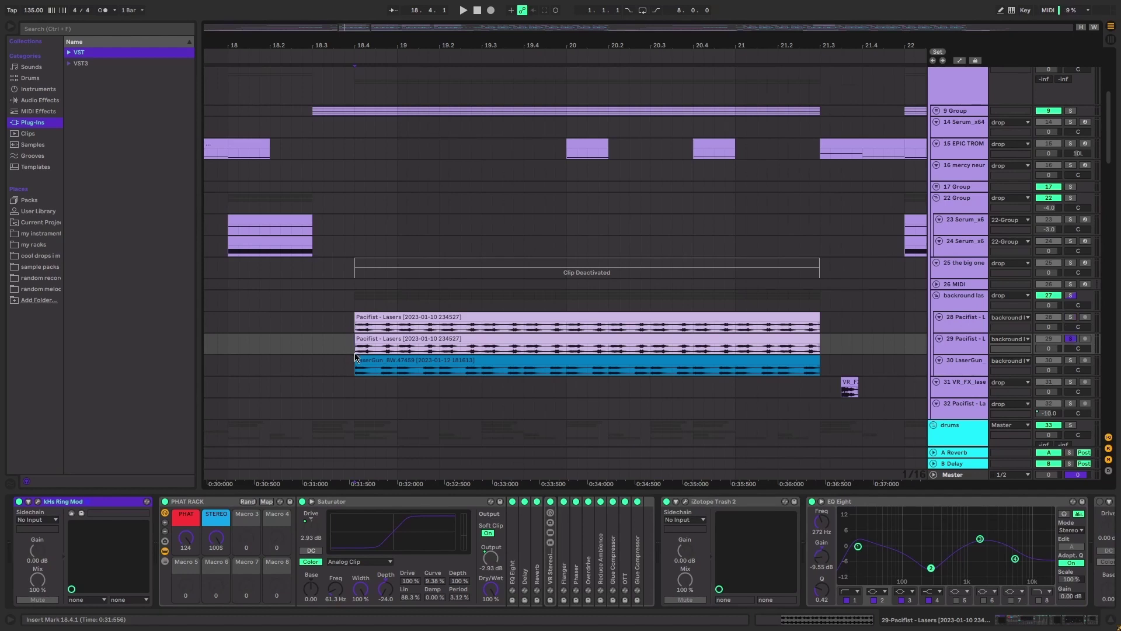
{"action": "left_click", "coordinate": [377, 337]}
{"action": "key", "text": "space"}
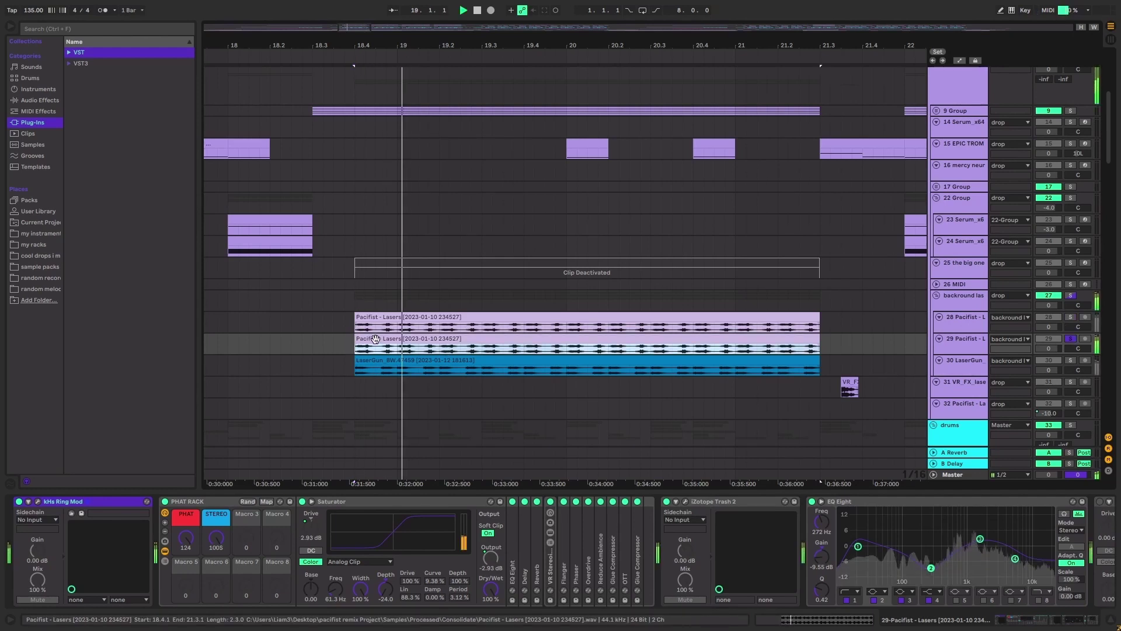
{"action": "key", "text": "space"}
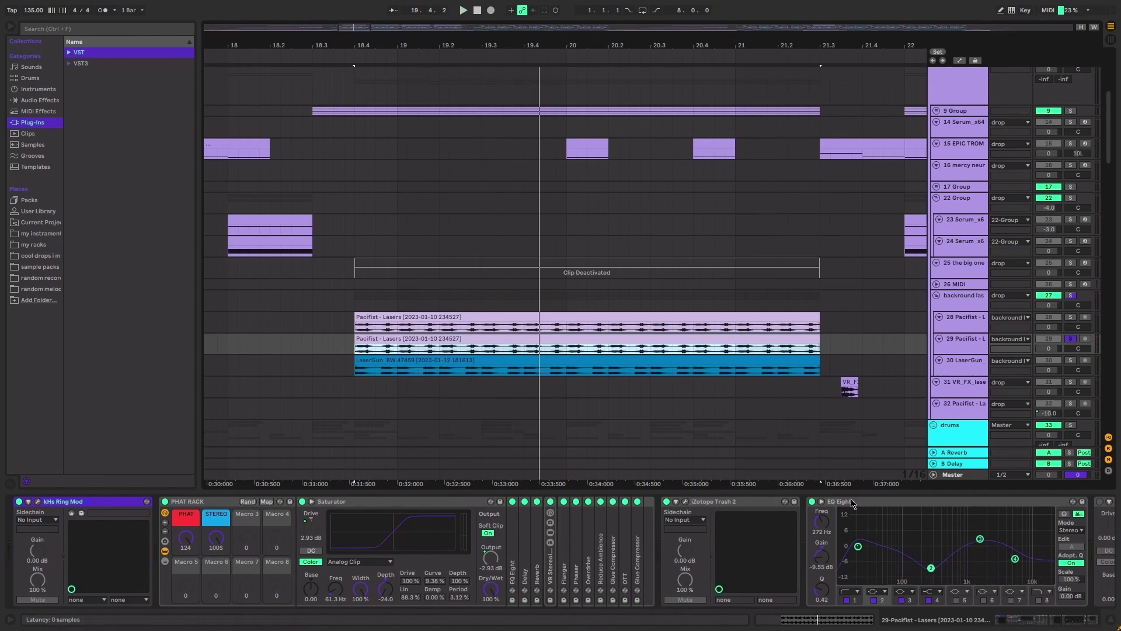
Open the iZotope Trash 2 window of 29 Pacifist Lasers, inspect its preset and close it
{"action": "left_click", "coordinate": [686, 502]}
{"action": "left_click_drag", "start_coordinate": [630, 81], "coordinate": [515, 94]}
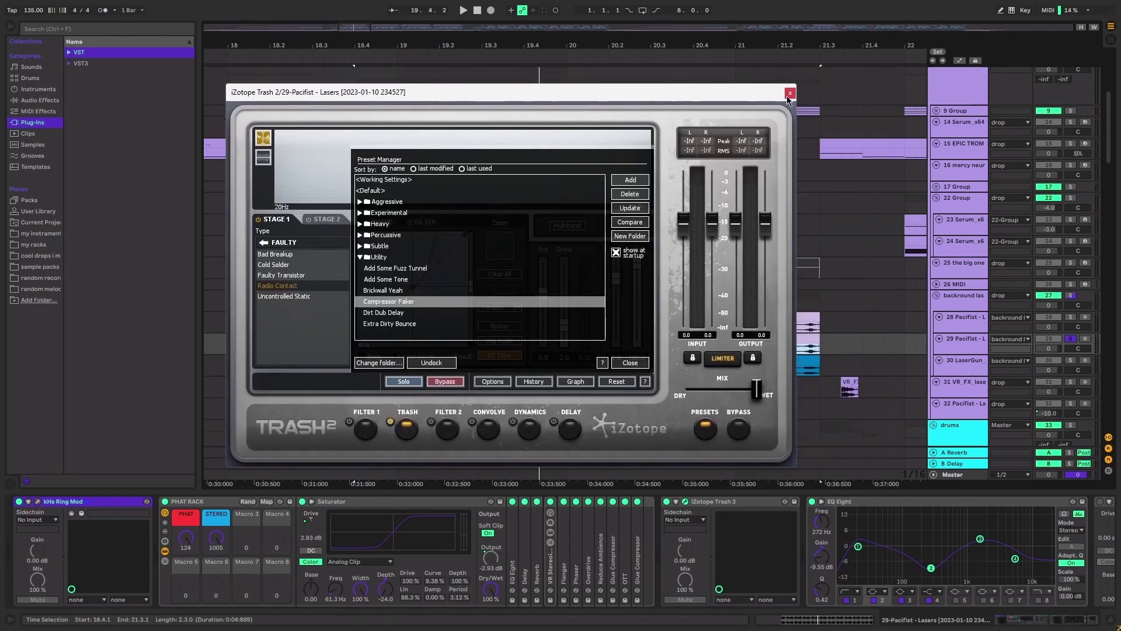
{"action": "left_click", "coordinate": [790, 94]}
Examine the device chain of 29 Pacifist Lasers from kHs Ring Mod to Saturator and select its EQ Eight
{"action": "scroll", "coordinate": [714, 552], "scroll_direction": "down", "scroll_amount": 3}
{"action": "scroll", "coordinate": [714, 552], "scroll_direction": "down", "scroll_amount": 1}
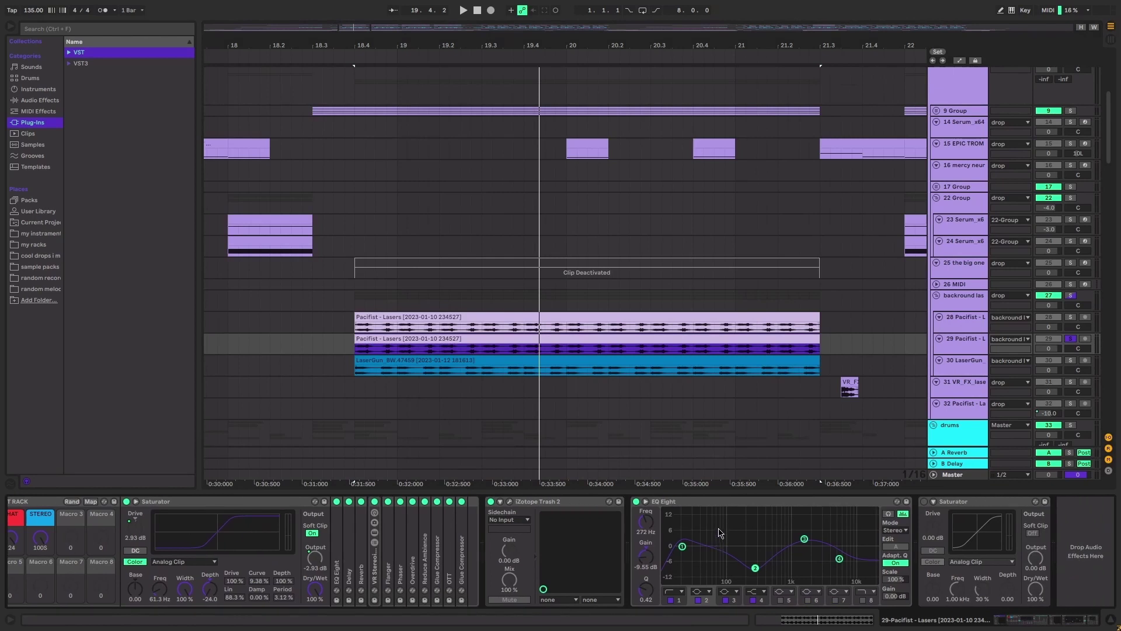
{"action": "scroll", "coordinate": [724, 526], "scroll_direction": "up", "scroll_amount": 2}
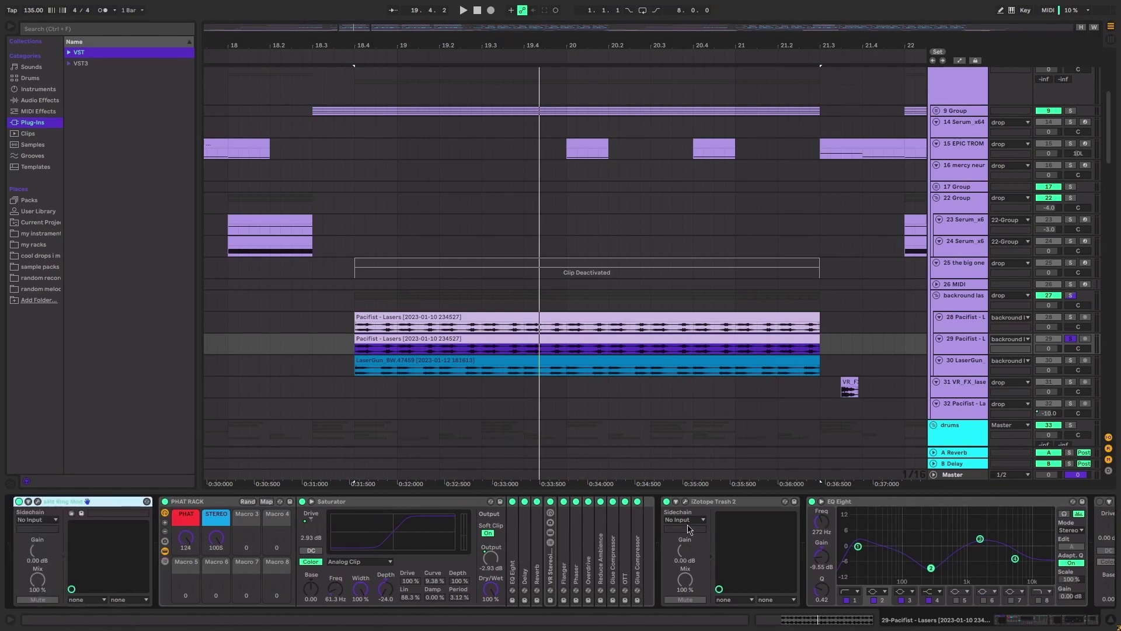
{"action": "scroll", "coordinate": [717, 527], "scroll_direction": "down", "scroll_amount": 2}
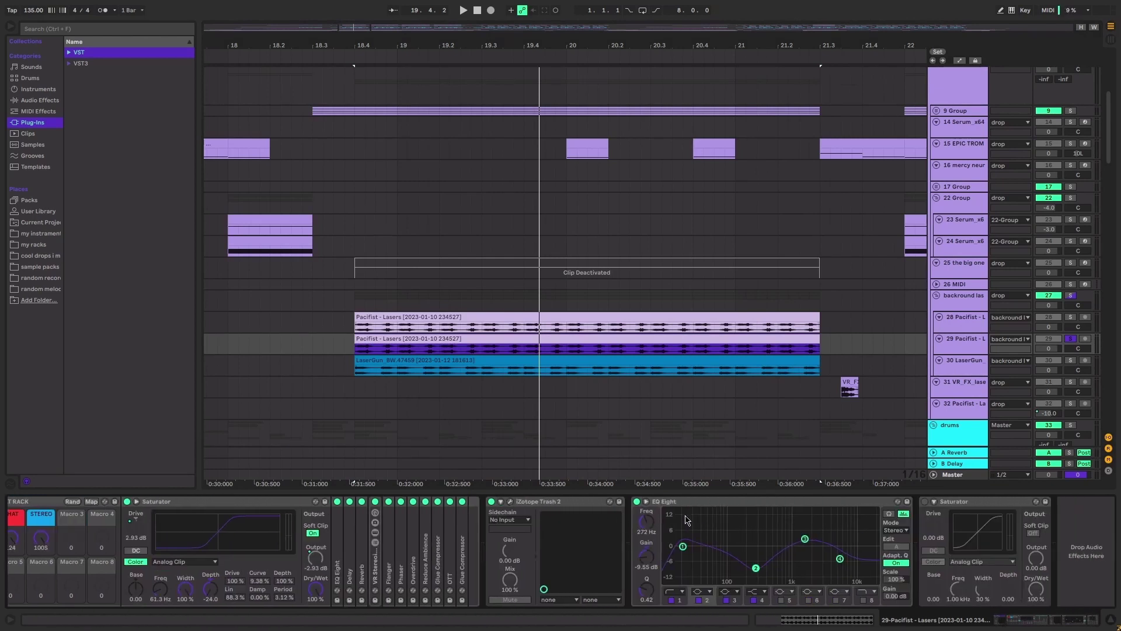
{"action": "left_click", "coordinate": [706, 505]}
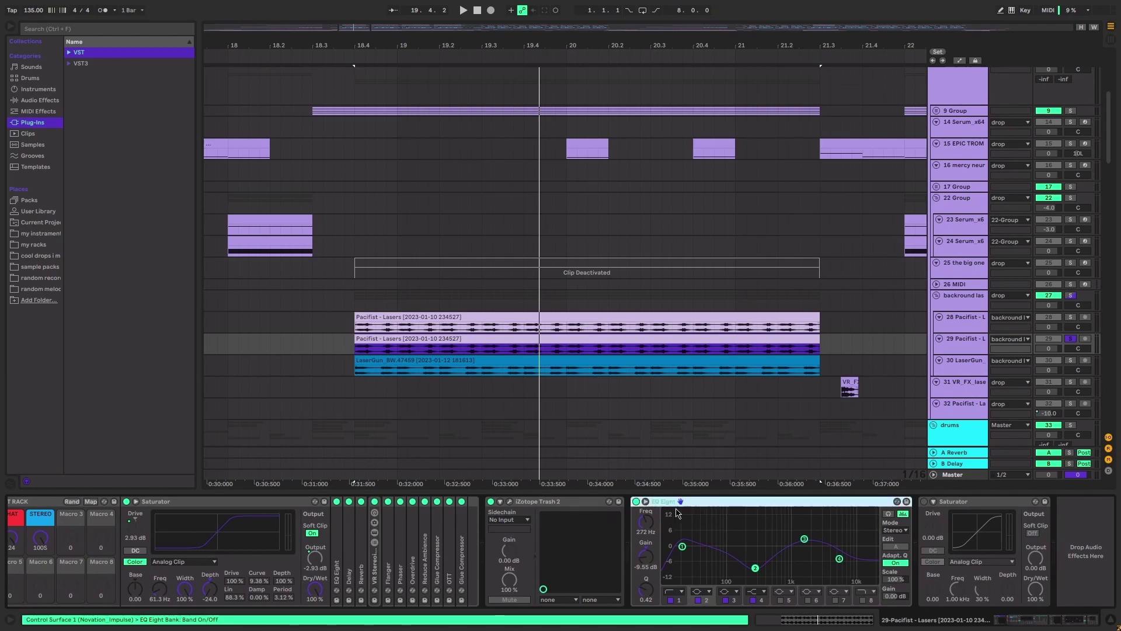
Review the 29 Pacifist Lasers device chain from iZotope Trash 2 back to kHs Ring Mod
{"action": "left_click", "coordinate": [573, 510]}
{"action": "scroll", "coordinate": [571, 526], "scroll_direction": "up", "scroll_amount": 4}
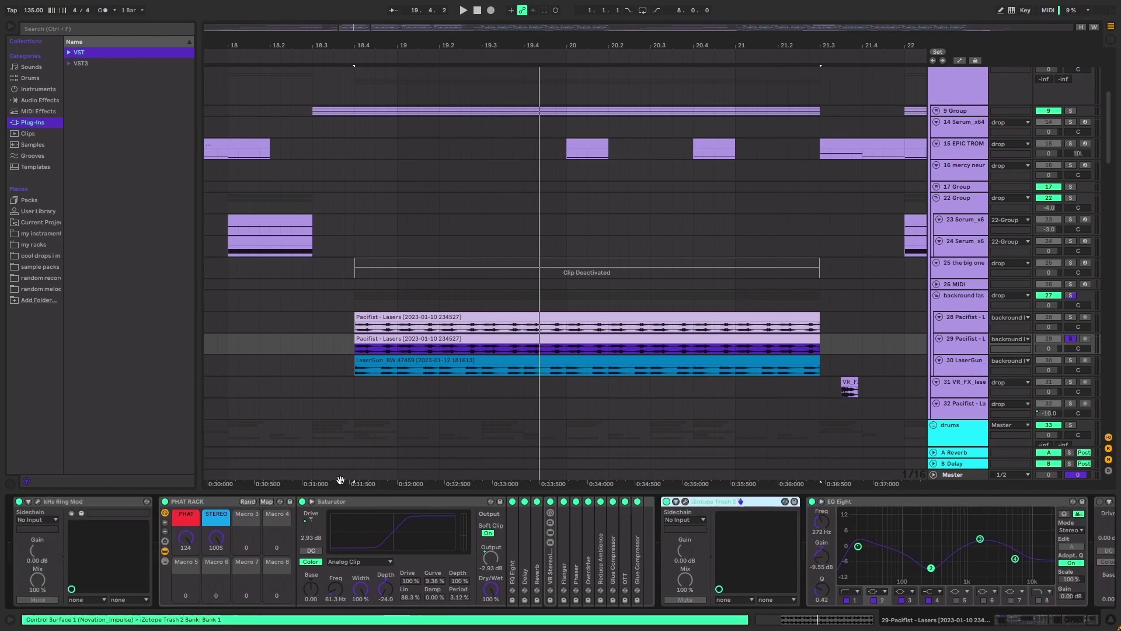
{"action": "left_click", "coordinate": [112, 502]}
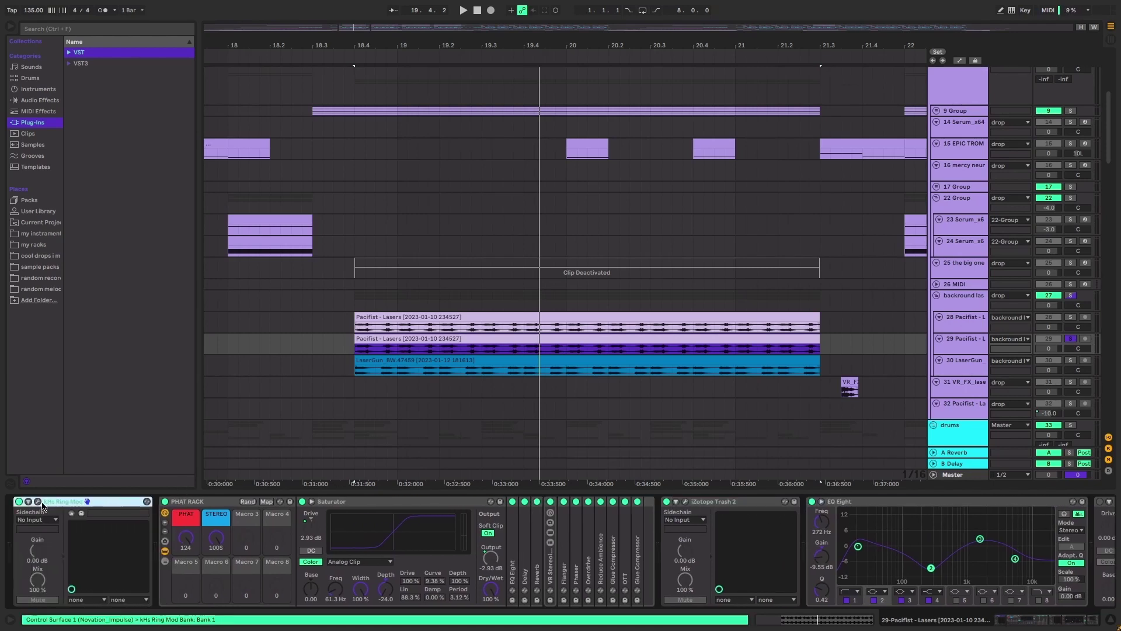
Play 29 Pacifist Lasers from 18.4.1 with its kHs Ring Mod window open, and close the window
{"action": "left_click", "coordinate": [354, 330]}
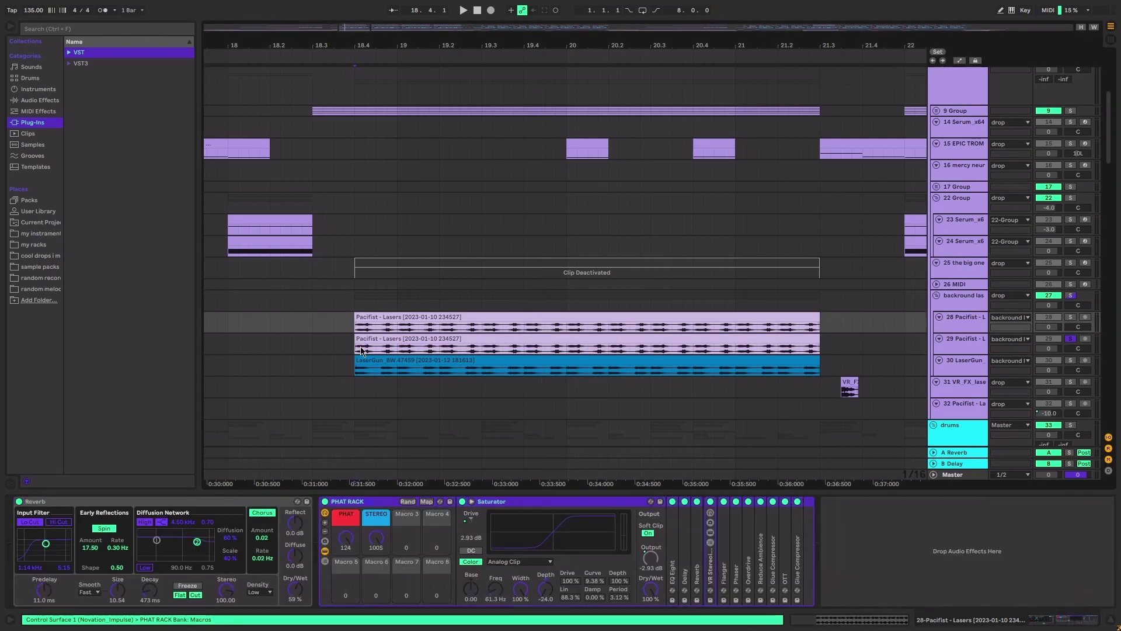
{"action": "left_click", "coordinate": [354, 346]}
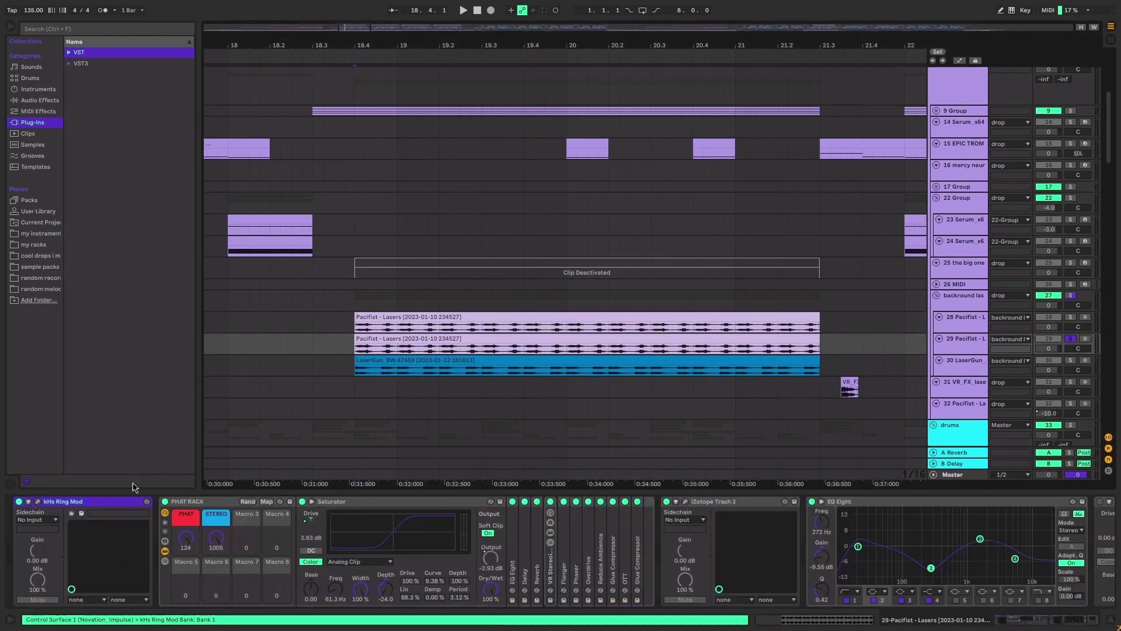
{"action": "left_click", "coordinate": [37, 501]}
{"action": "key", "text": "space"}
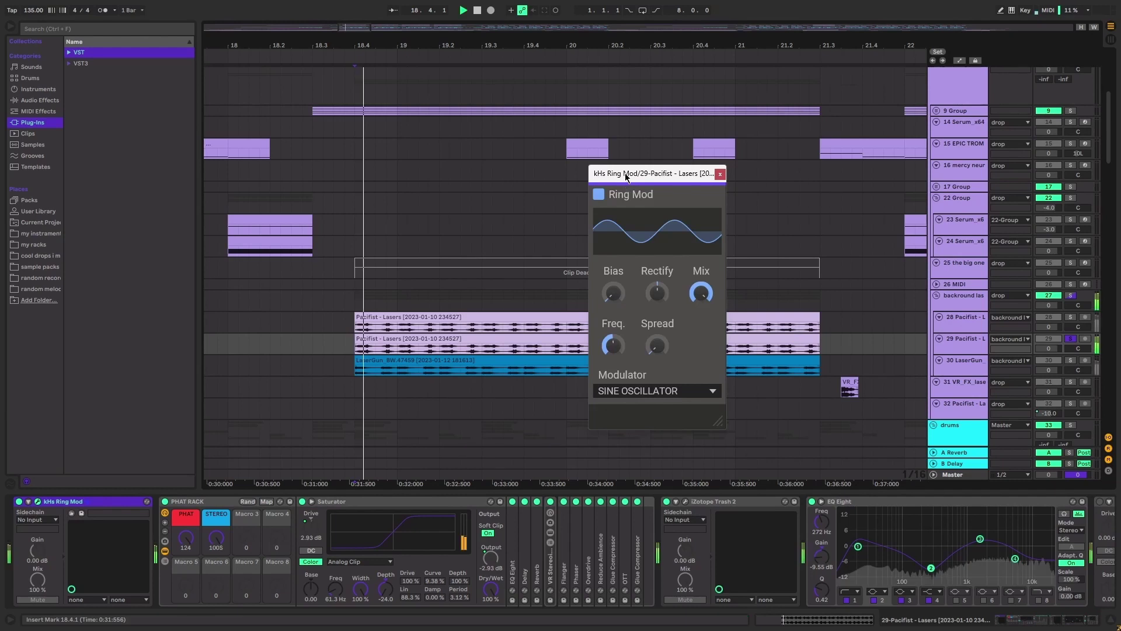
{"action": "left_click", "coordinate": [720, 174]}
Compare the Pacifist Lasers audio clips on tracks 28 and 29 in the clip view
{"action": "left_click", "coordinate": [433, 337]}
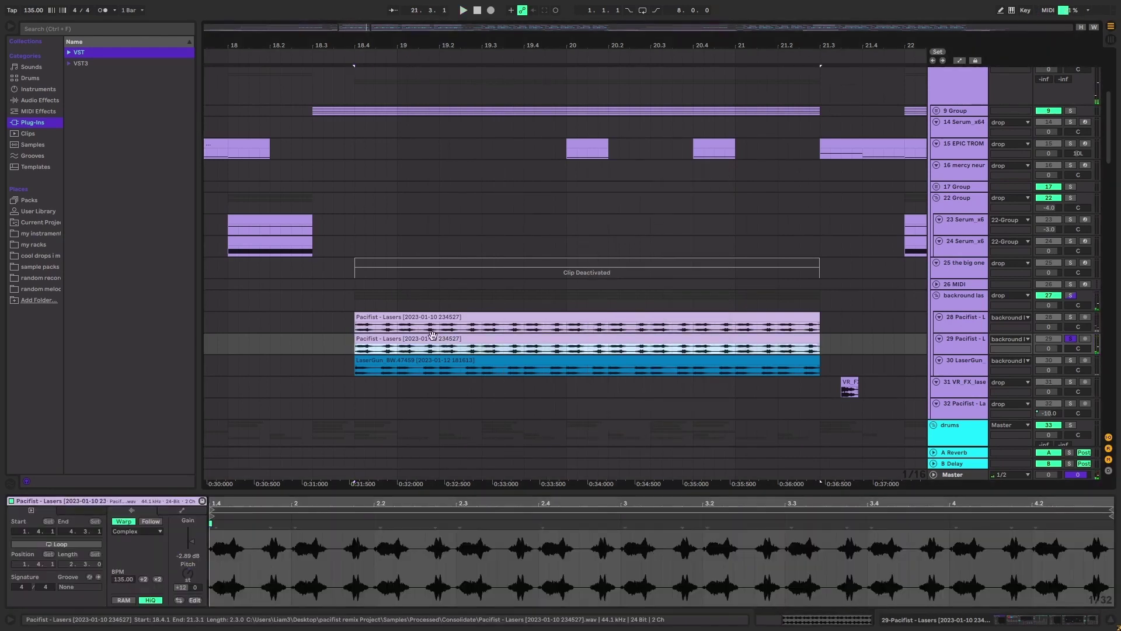
{"action": "left_click", "coordinate": [465, 318]}
{"action": "left_click", "coordinate": [461, 338]}
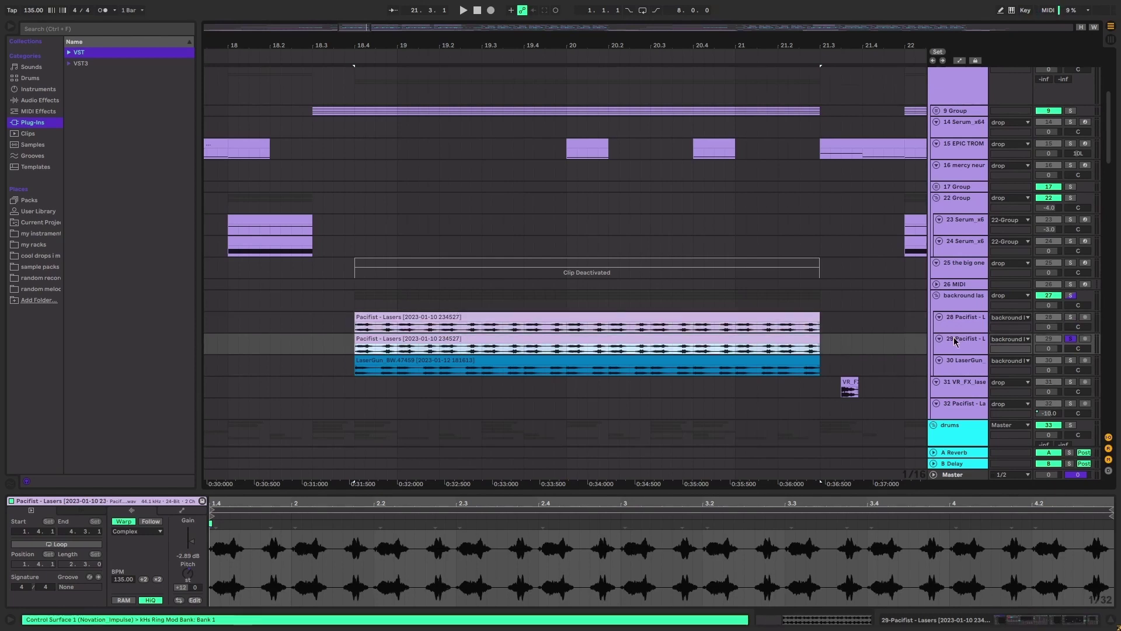
Reopen the kHs Ring Mod window of 29 Pacifist Lasers and replay its clip from 18.4.1
{"action": "double_click", "coordinate": [955, 342]}
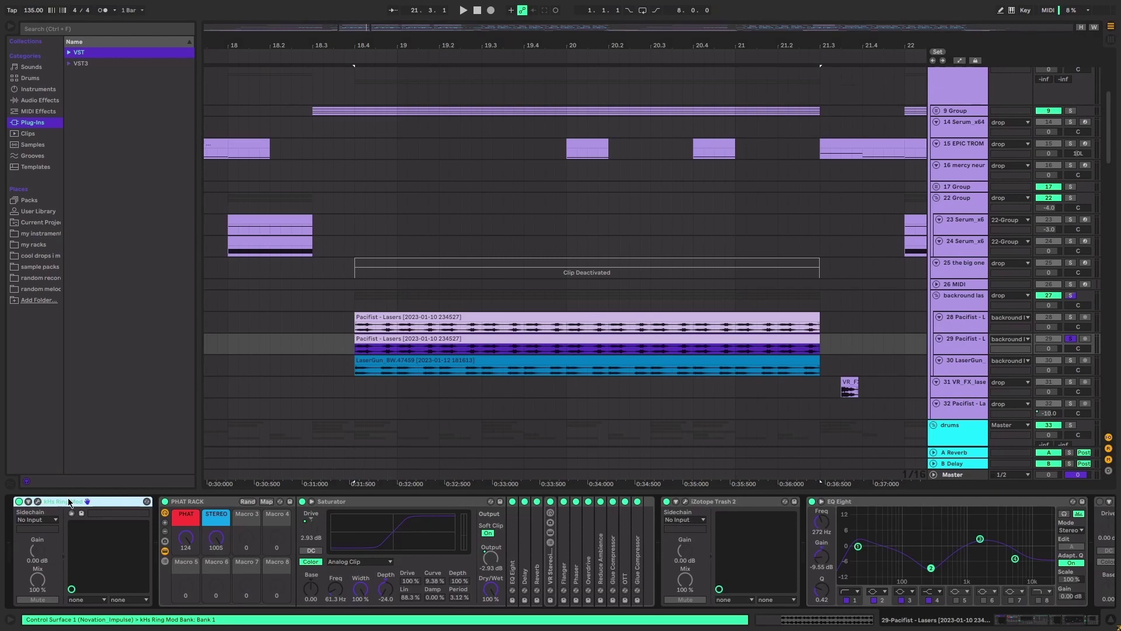
{"action": "left_click", "coordinate": [37, 501]}
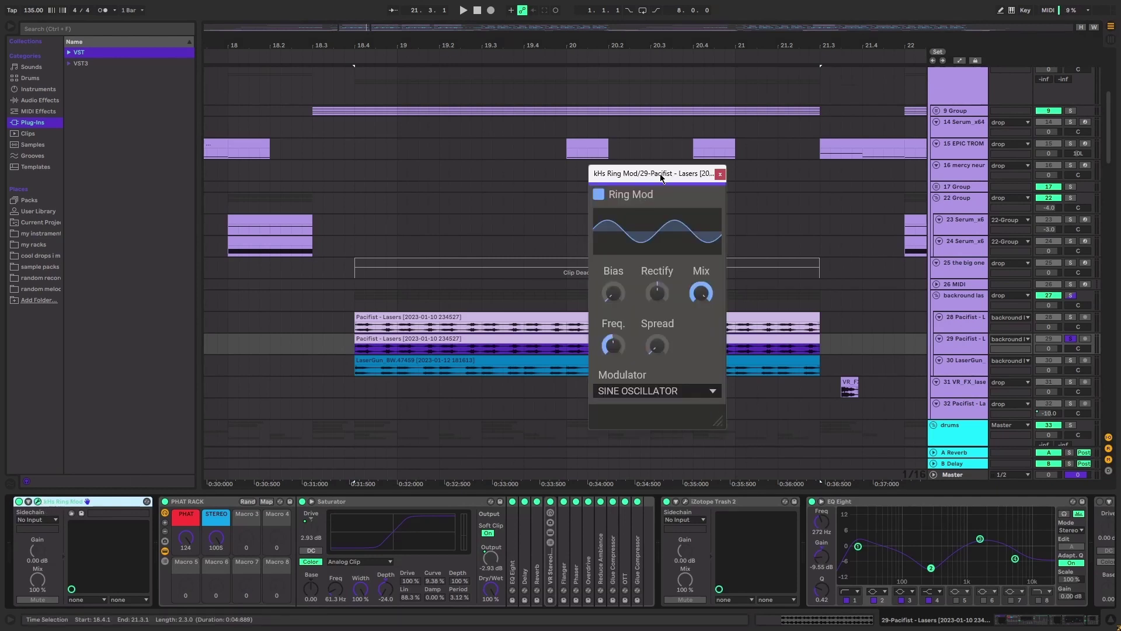
{"action": "left_click_drag", "start_coordinate": [662, 178], "coordinate": [674, 164]}
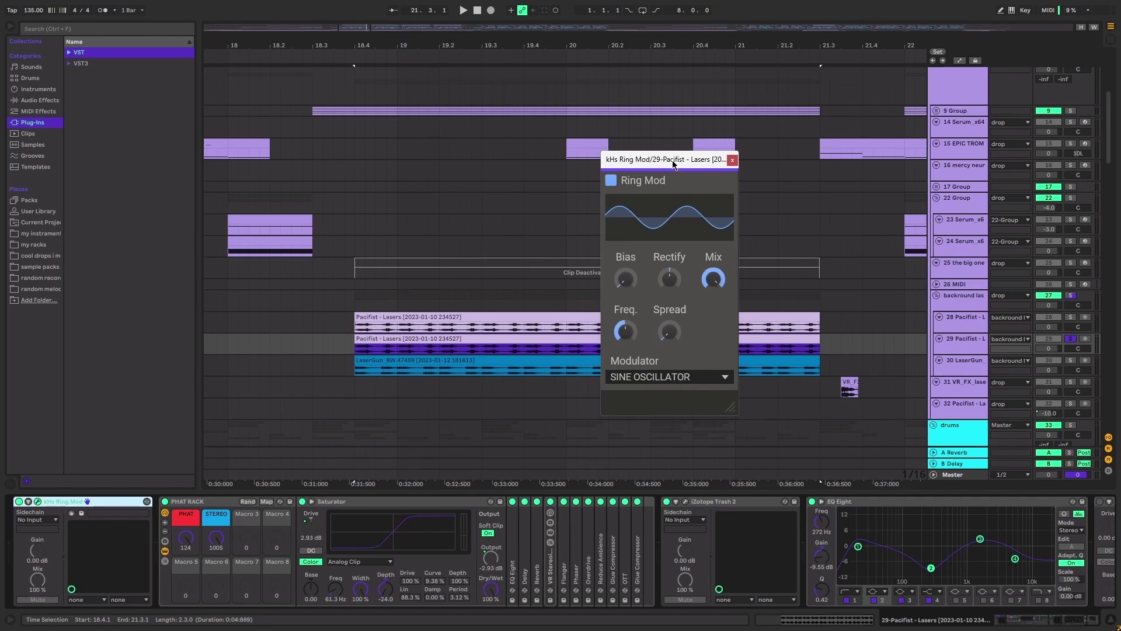
{"action": "key", "text": "space"}
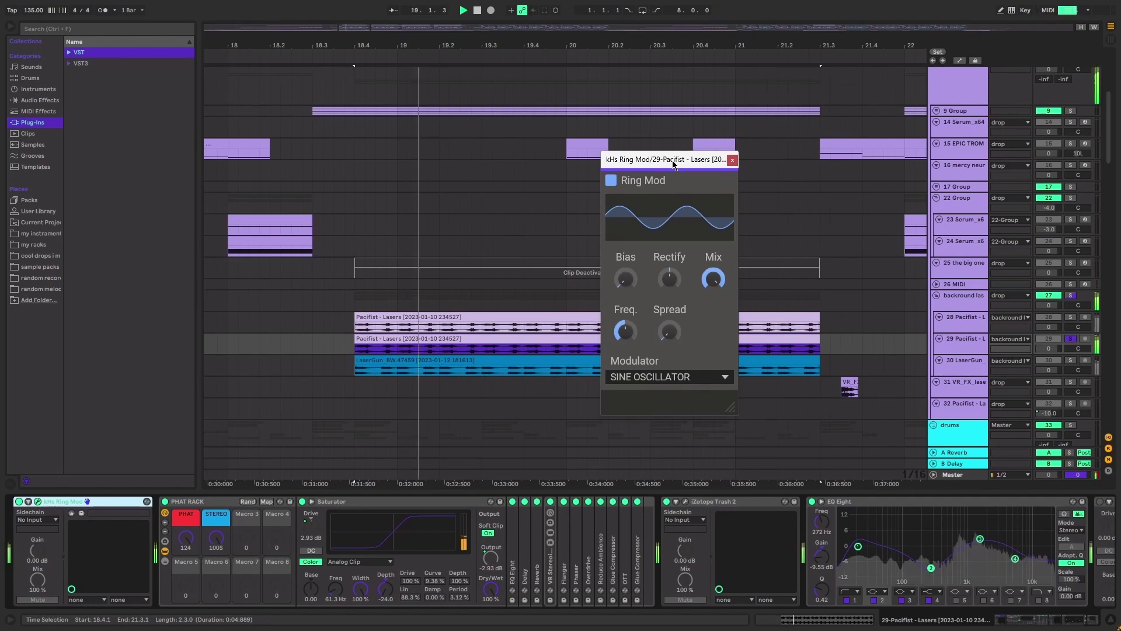
Stop playback and step through the PHAT RACK, iZotope Trash 2 and EQ Eight on 29 Pacifist Lasers
{"action": "left_click", "coordinate": [211, 507]}
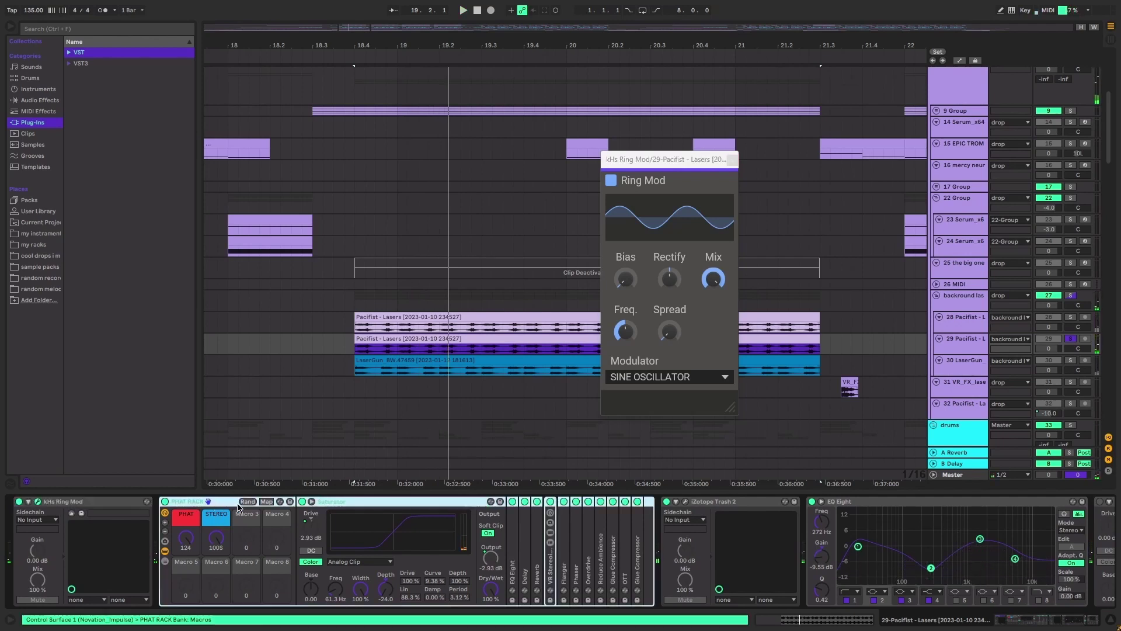
{"action": "left_click", "coordinate": [625, 512]}
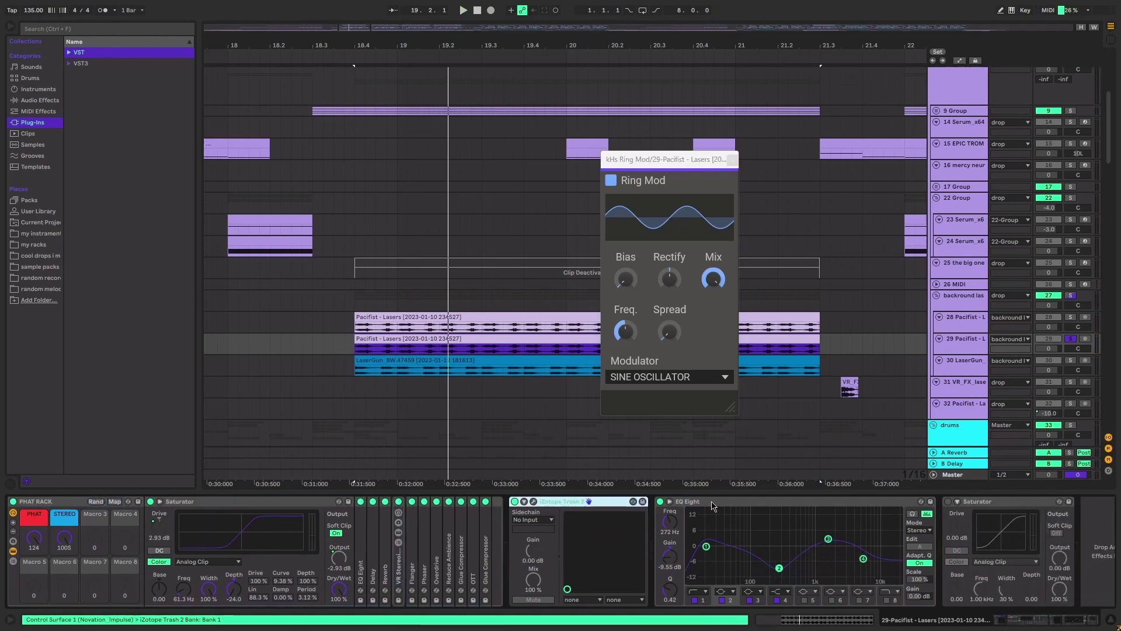
{"action": "left_click", "coordinate": [659, 526]}
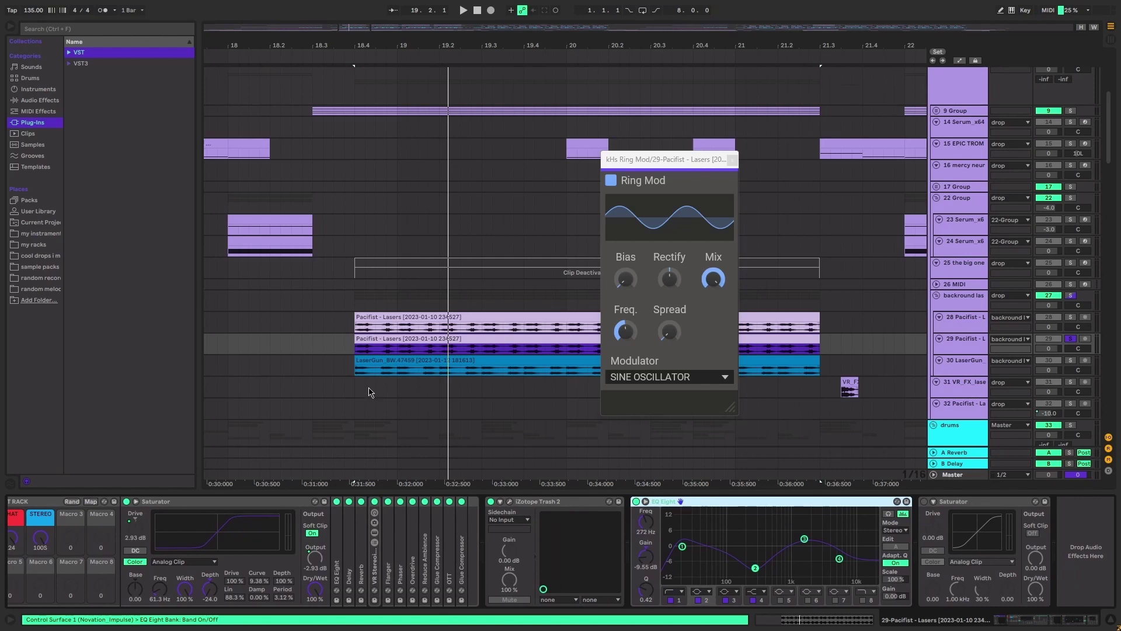
Solo 30 LaserGun, play its clip from 18.4.1 and inspect its Reverb and EQ Eight
{"action": "left_click", "coordinate": [358, 374]}
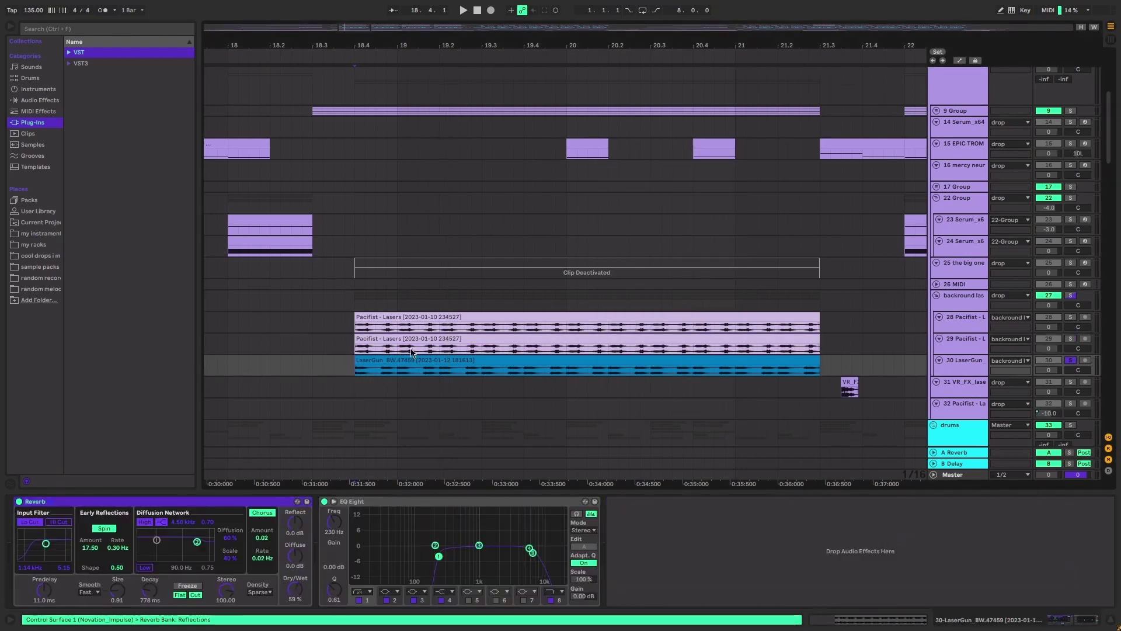
{"action": "scroll", "coordinate": [416, 352], "scroll_direction": "down", "scroll_amount": 2}
{"action": "scroll", "coordinate": [440, 348], "scroll_direction": "up", "scroll_amount": 1}
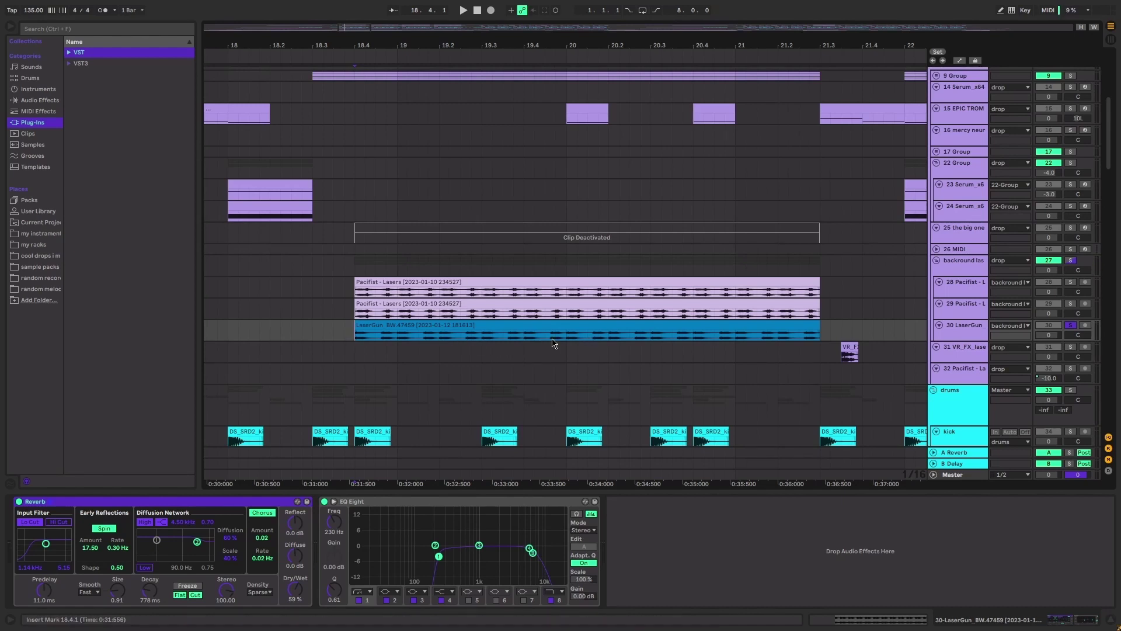
{"action": "key", "text": "space"}
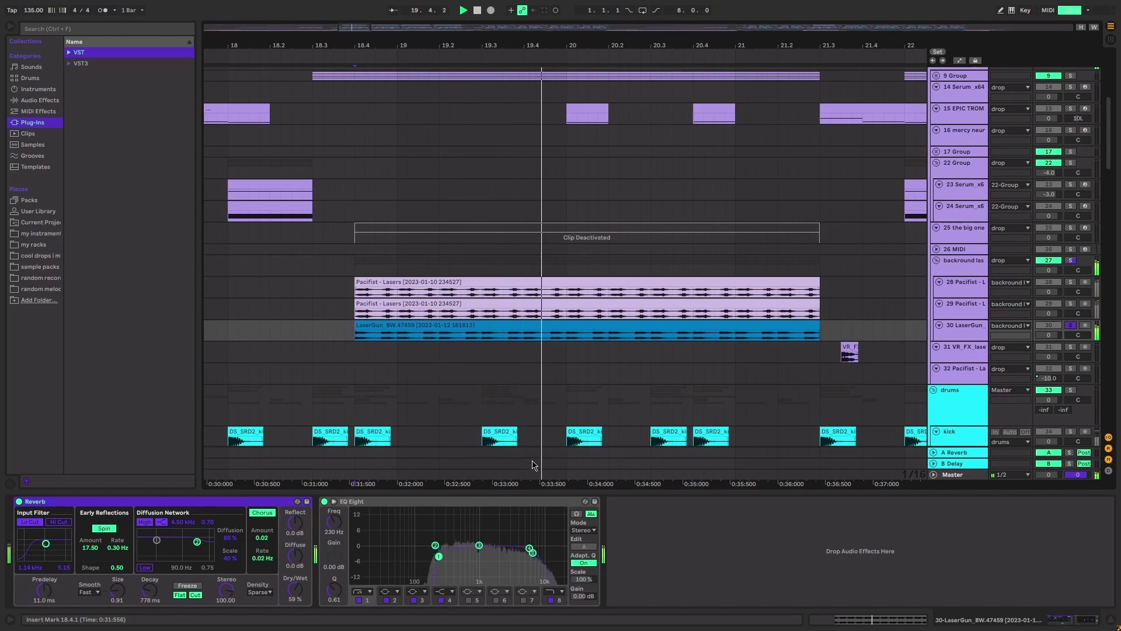
{"action": "left_click", "coordinate": [432, 502]}
Hide the device view and replay the soloed 30 LaserGun clip from 18.4.1
{"action": "left_click_drag", "start_coordinate": [436, 491], "coordinate": [551, 573]}
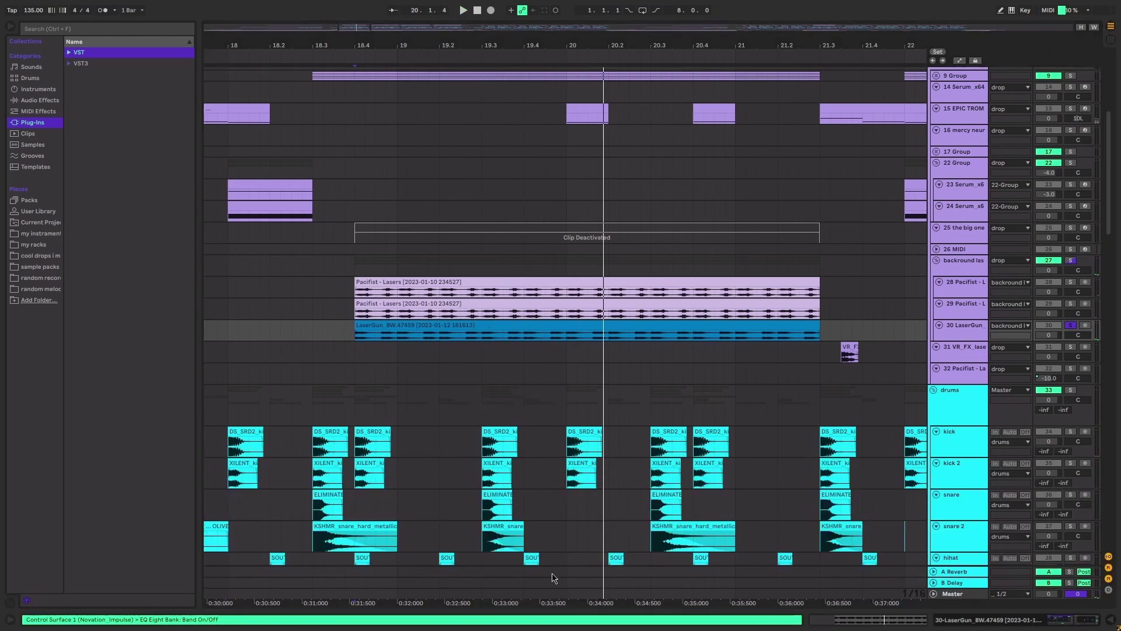
{"action": "left_click", "coordinate": [357, 336]}
{"action": "key", "text": "space"}
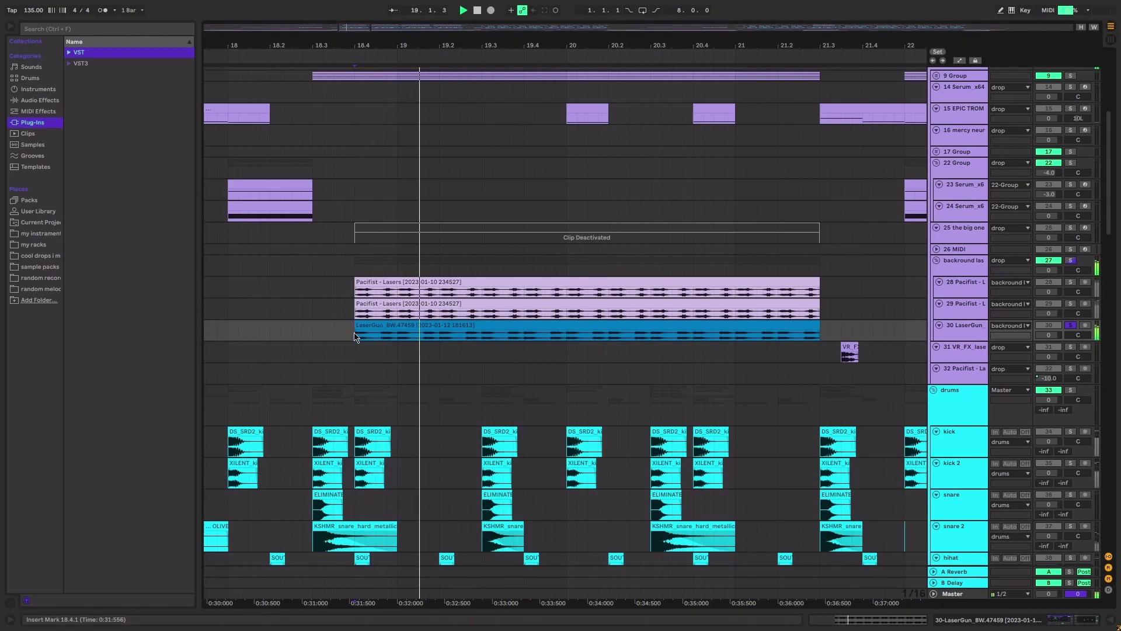
Stop playback, solo 15 EPIC TROMBONE and play it from 20.1.1
{"action": "scroll", "coordinate": [459, 328], "scroll_direction": "up", "scroll_amount": 5}
{"action": "scroll", "coordinate": [459, 327], "scroll_direction": "left", "scroll_amount": 3}
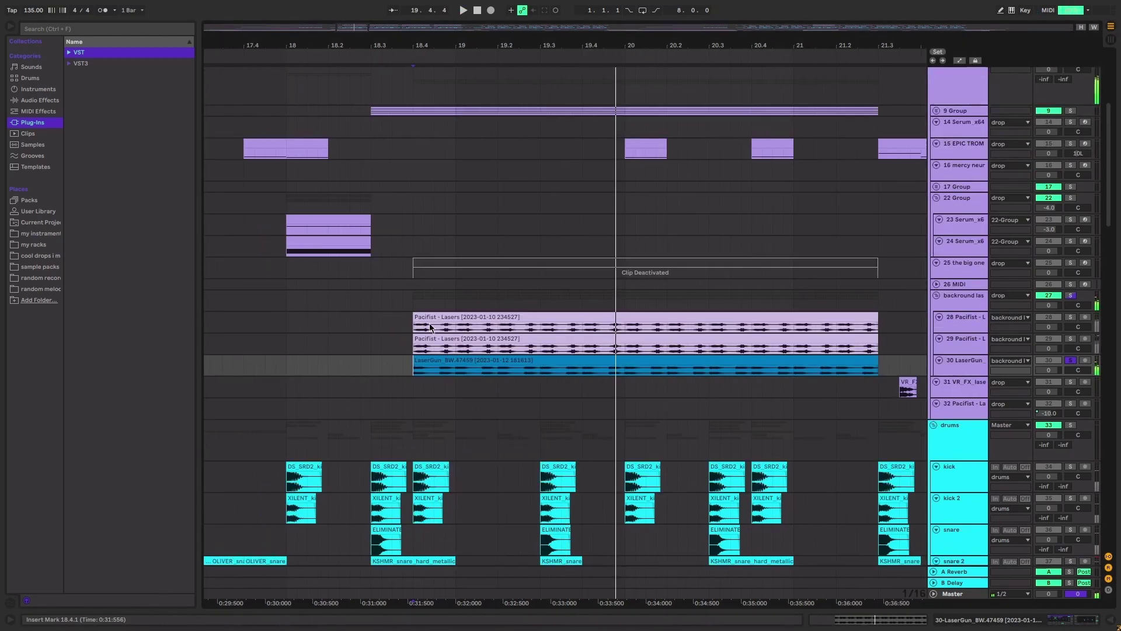
{"action": "scroll", "coordinate": [459, 327], "scroll_direction": "up", "scroll_amount": 5}
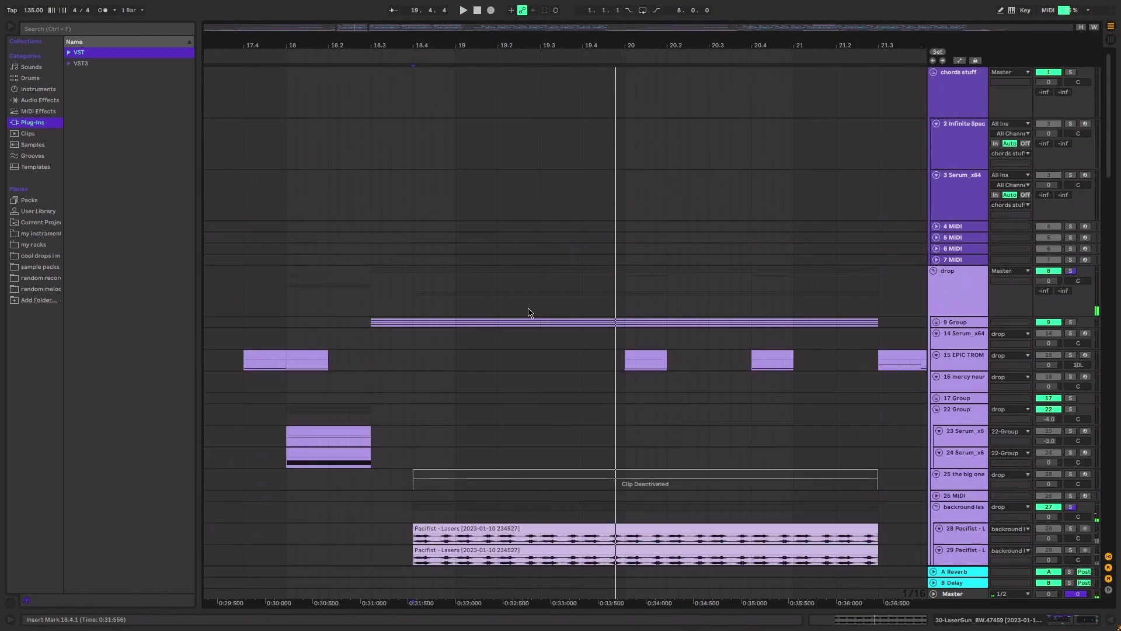
{"action": "left_click", "coordinate": [936, 356]}
{"action": "left_click", "coordinate": [932, 355]}
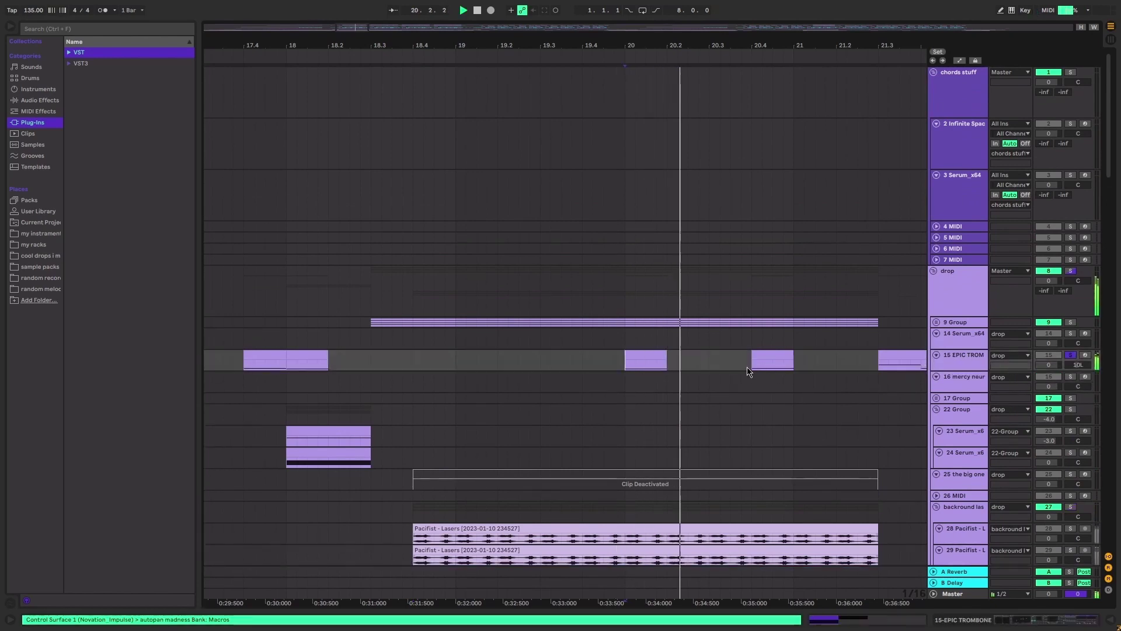
Unfold and solo 9 Group, and select the span around its four layered clips starting at 18.3.1
{"action": "left_click", "coordinate": [936, 322]}
{"action": "scroll", "coordinate": [566, 306], "scroll_direction": "down", "scroll_amount": 2}
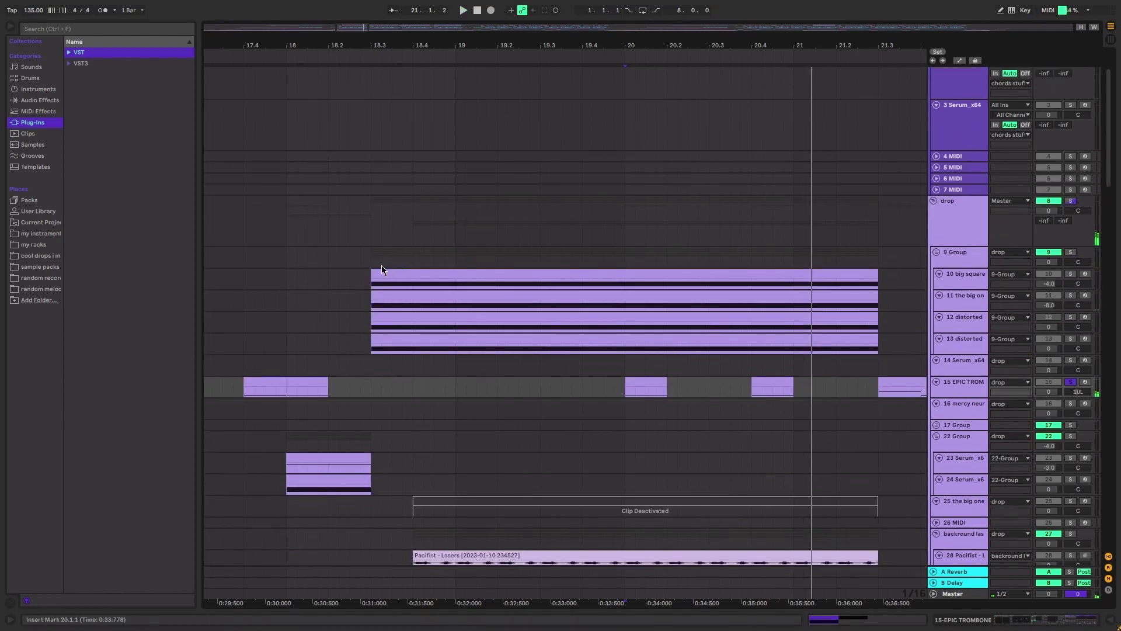
{"action": "left_click", "coordinate": [381, 261]}
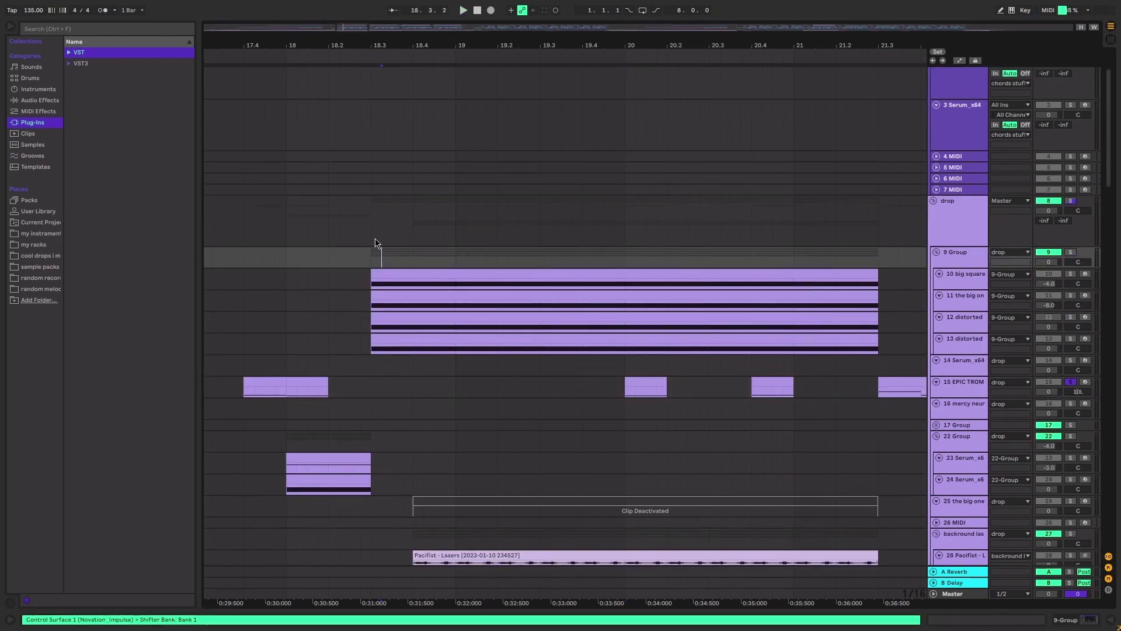
{"action": "left_click", "coordinate": [369, 259]}
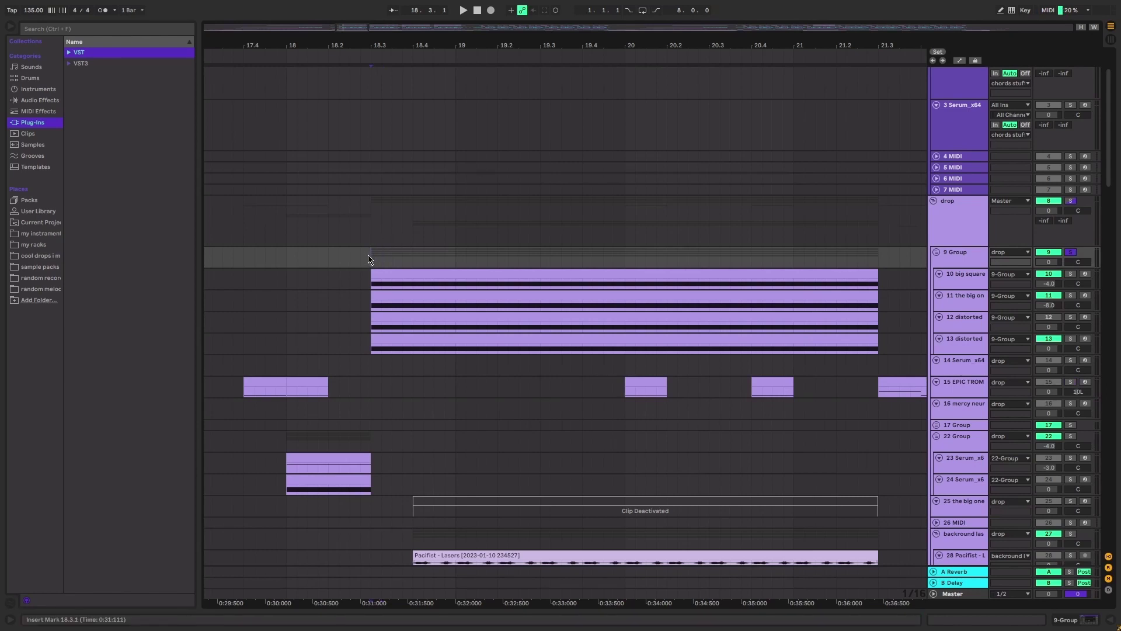
{"action": "left_click", "coordinate": [389, 292]}
{"action": "left_click_drag", "start_coordinate": [347, 244], "coordinate": [868, 352]}
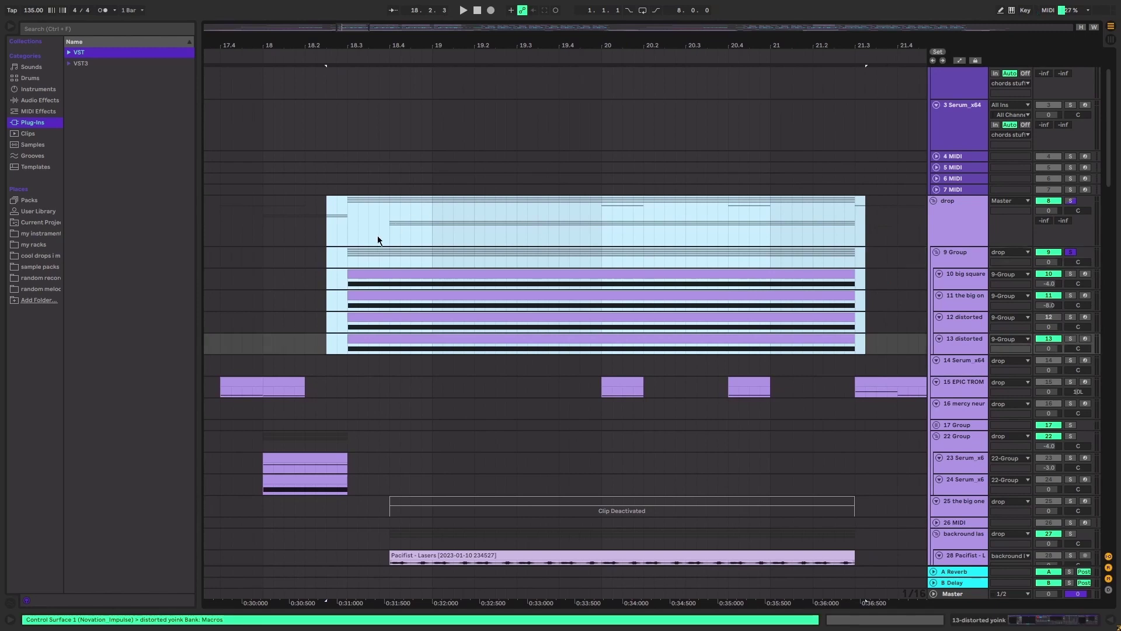
Show the automation lanes of 9 Group and its layers for inspection, and hide them again
{"action": "left_click", "coordinate": [359, 257]}
{"action": "key", "text": "a"}
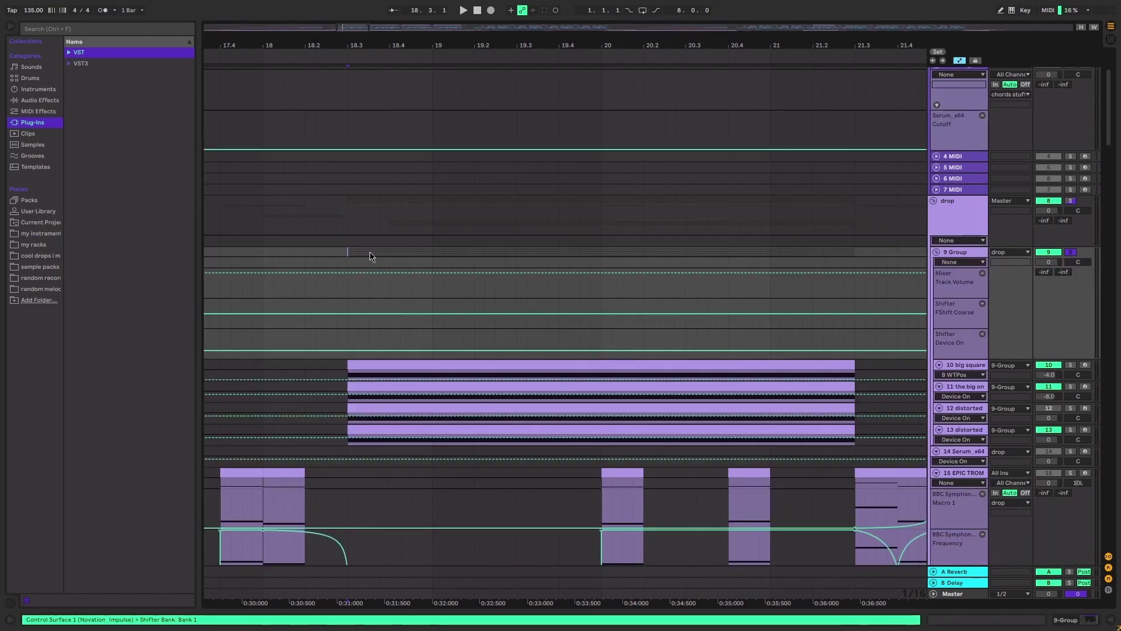
{"action": "scroll", "coordinate": [362, 260], "scroll_direction": "down", "scroll_amount": 4}
{"action": "left_click", "coordinate": [394, 259]}
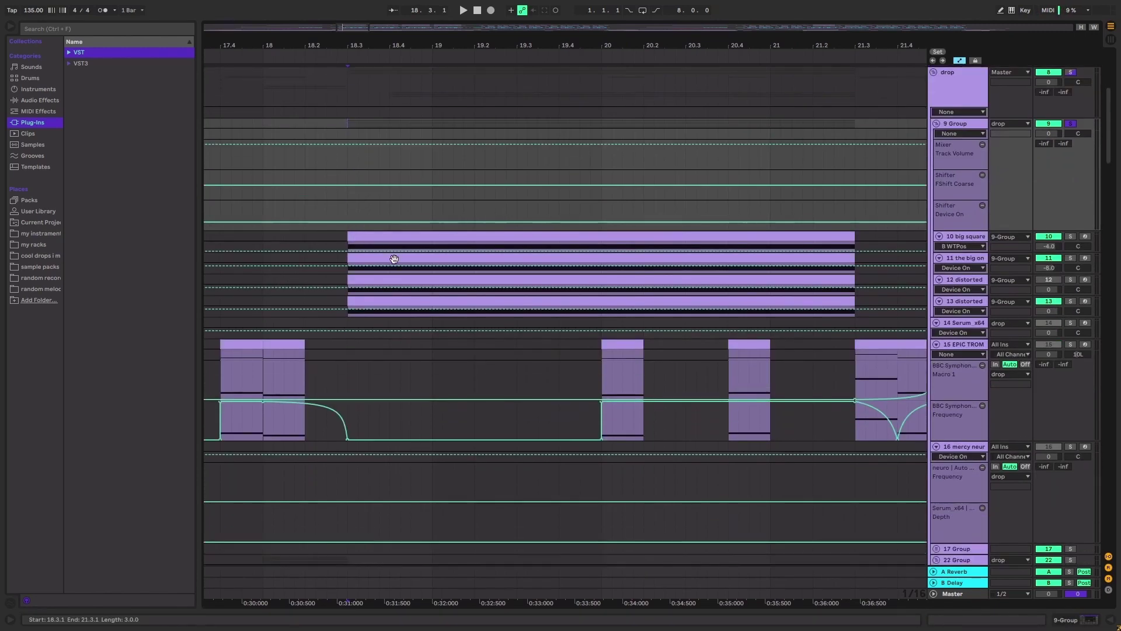
{"action": "key", "text": "a"}
{"action": "key", "text": "a"}
{"action": "key", "text": "a"}
Open the Serum window of 10 big square wave and examine its SY Big Saw oscillators and LFO 1
{"action": "left_click", "coordinate": [759, 156]}
{"action": "double_click", "coordinate": [947, 153]}
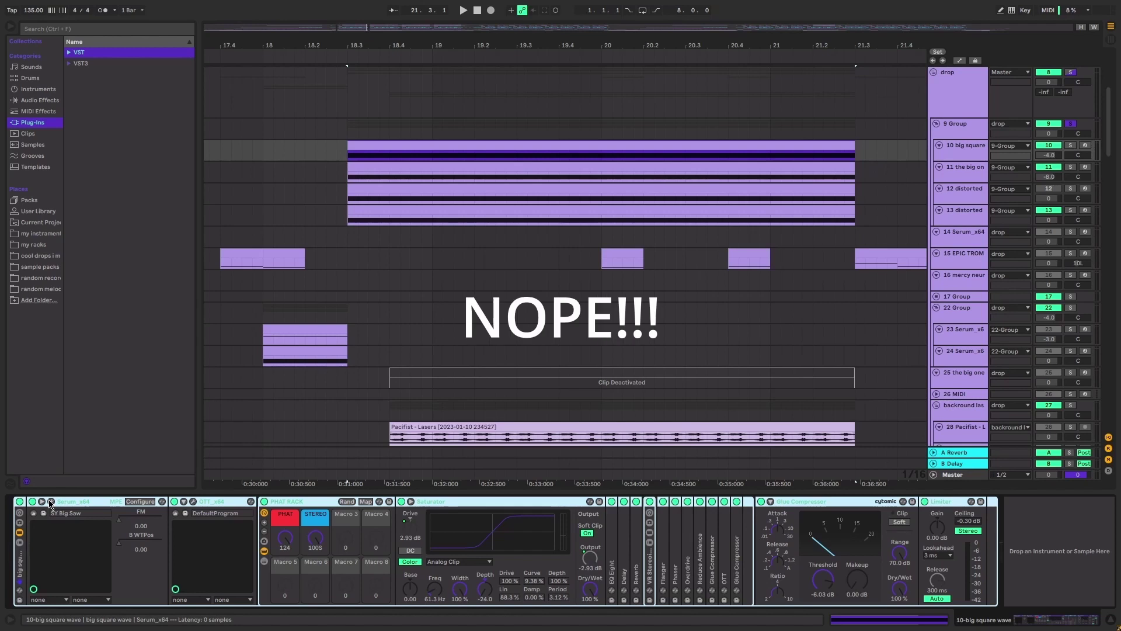
{"action": "left_click", "coordinate": [50, 502]}
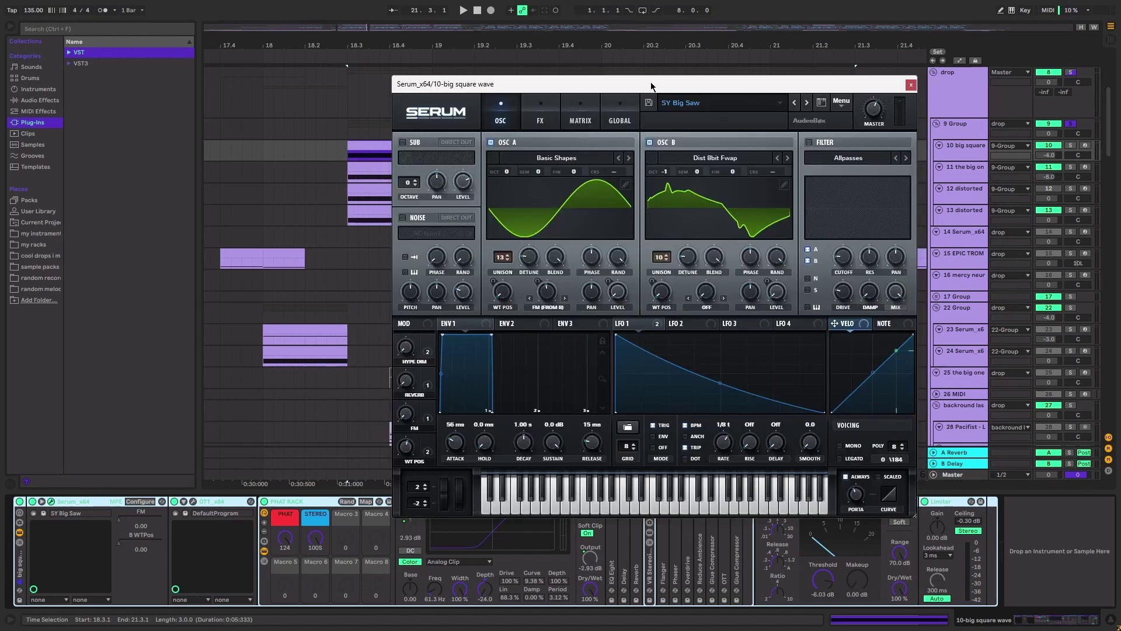
{"action": "left_click_drag", "start_coordinate": [650, 82], "coordinate": [613, 81]}
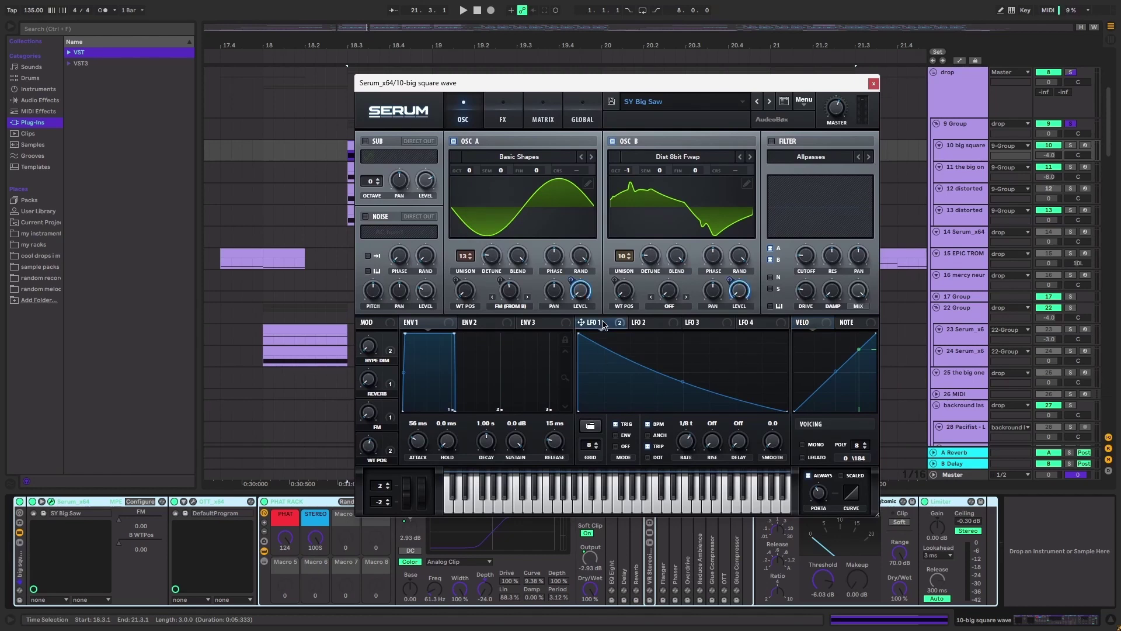
Solo 10 big square wave, play it from 18.3.1, close its Serum window and stop playback
{"action": "key", "text": "s"}
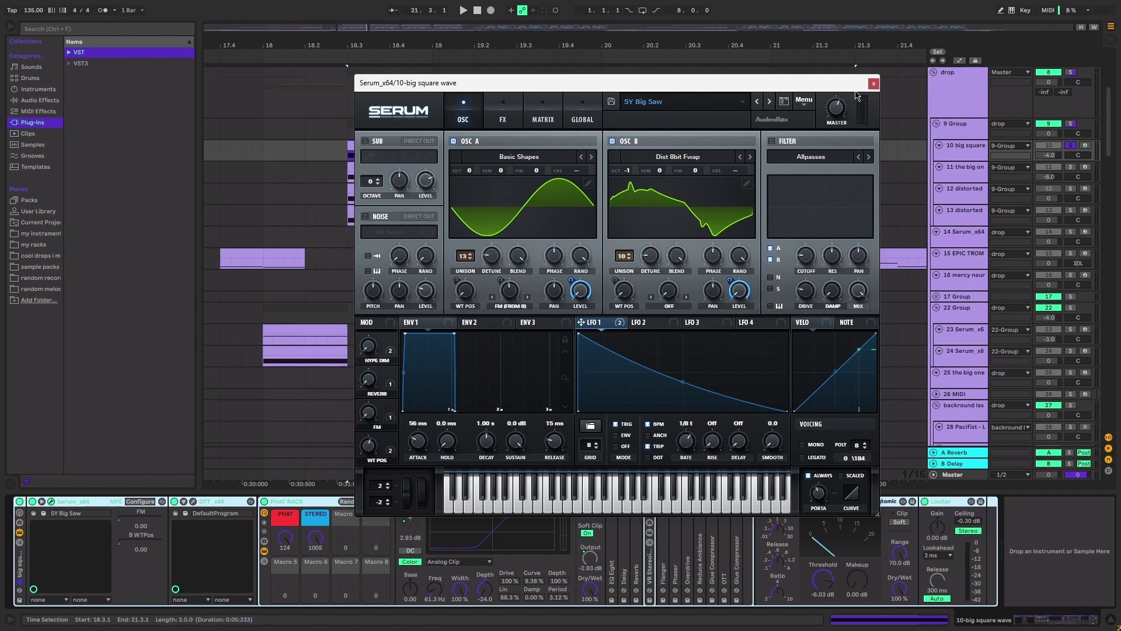
{"action": "key", "text": "space"}
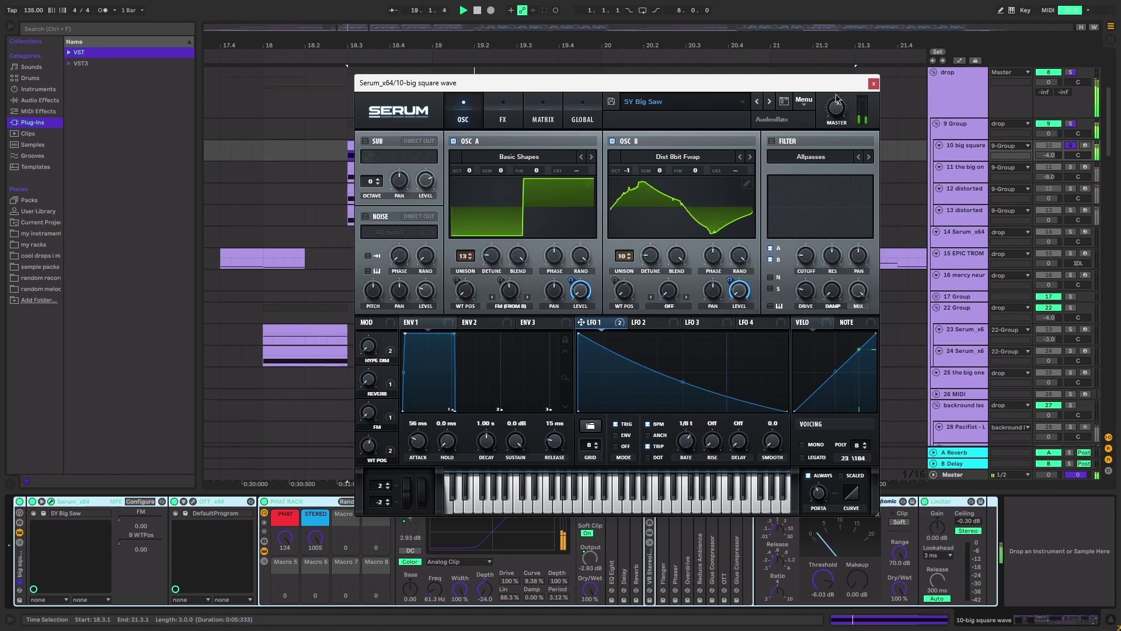
{"action": "left_click", "coordinate": [873, 85]}
{"action": "key", "text": "space"}
Move the solo from 10 big square wave to 9 Group and play its combined layers from 18.3.1
{"action": "scroll", "coordinate": [483, 178], "scroll_direction": "up", "scroll_amount": 1}
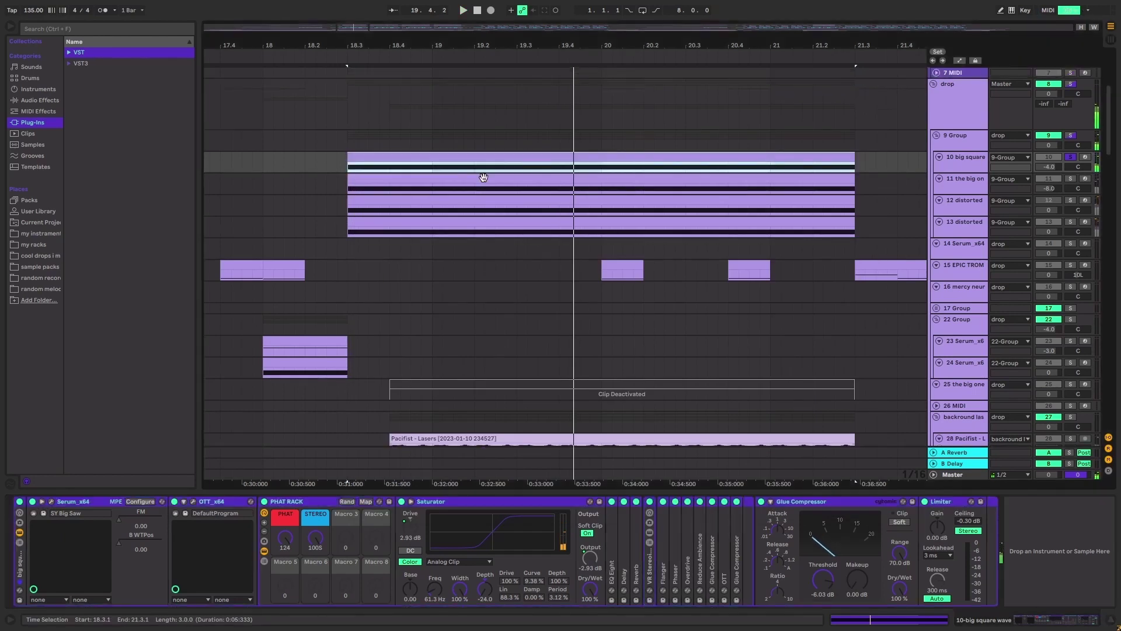
{"action": "scroll", "coordinate": [450, 178], "scroll_direction": "left", "scroll_amount": 1}
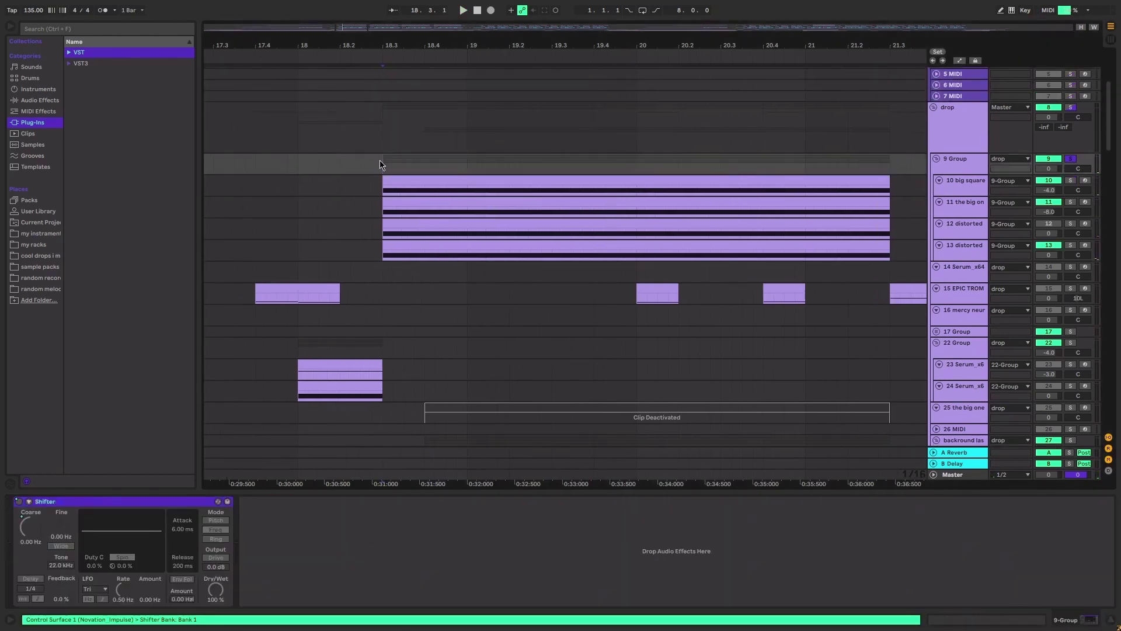
{"action": "key", "text": "space"}
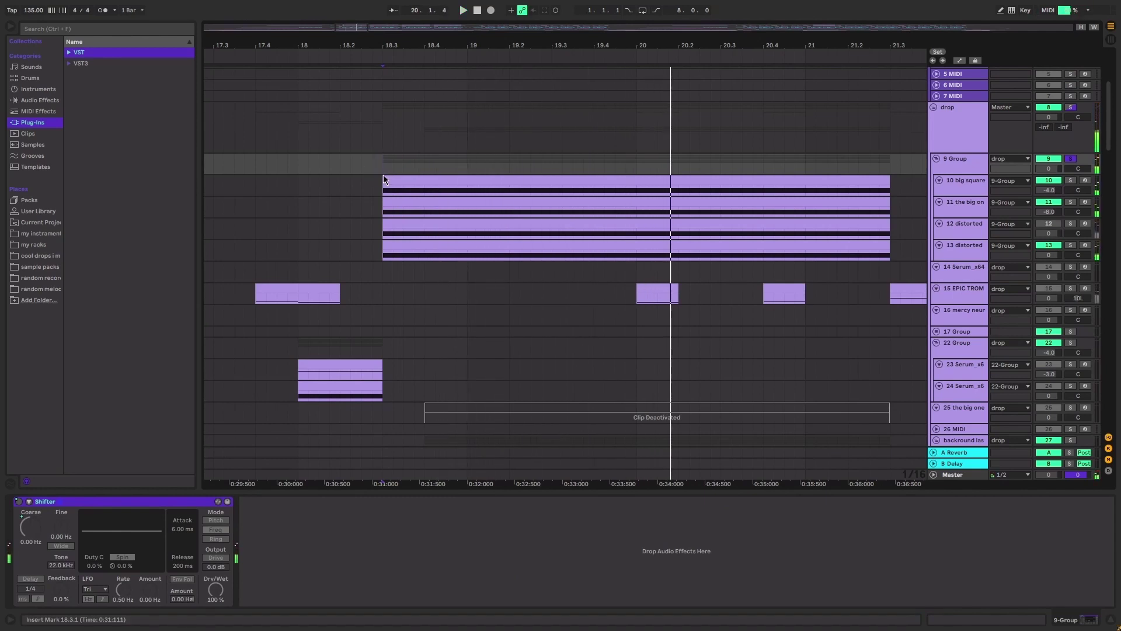
Unsolo 9 Group and play the full mix of the drop from 18.1.1
{"action": "left_click", "coordinate": [310, 170]}
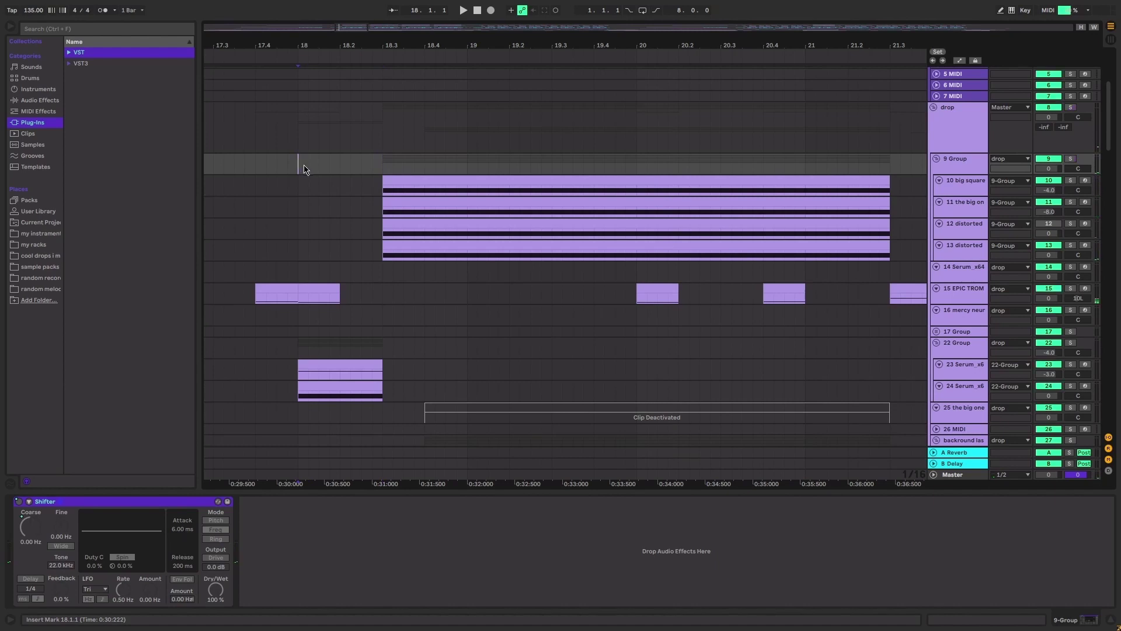
{"action": "scroll", "coordinate": [350, 170], "scroll_direction": "down", "scroll_amount": 1}
{"action": "key", "text": "space"}
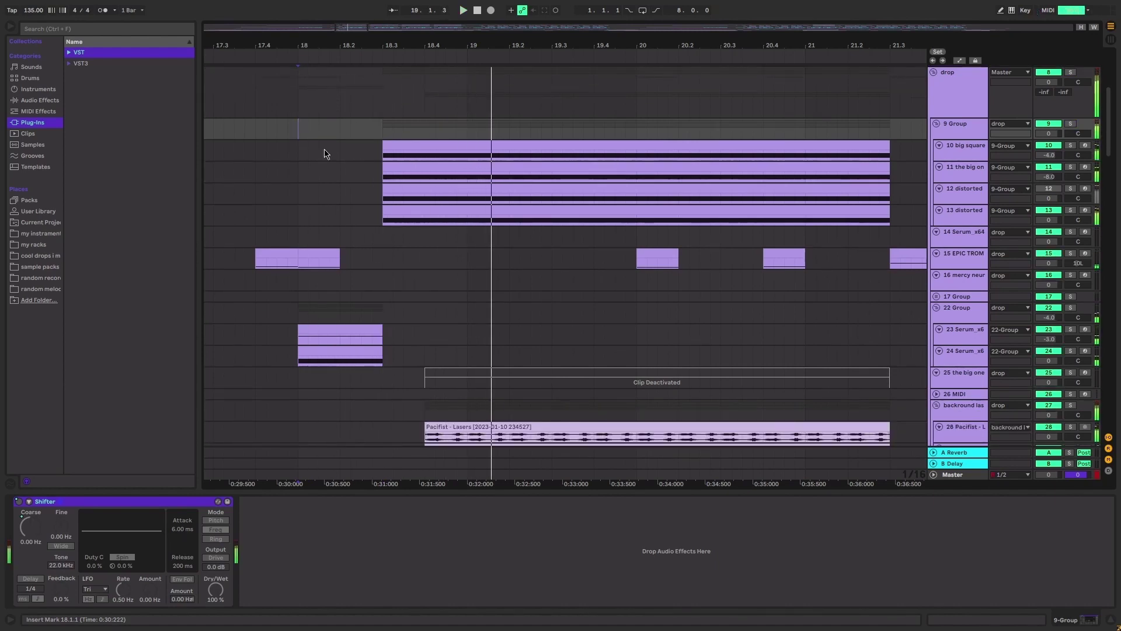
{"action": "key", "text": "space"}
{"action": "key", "text": "space"}
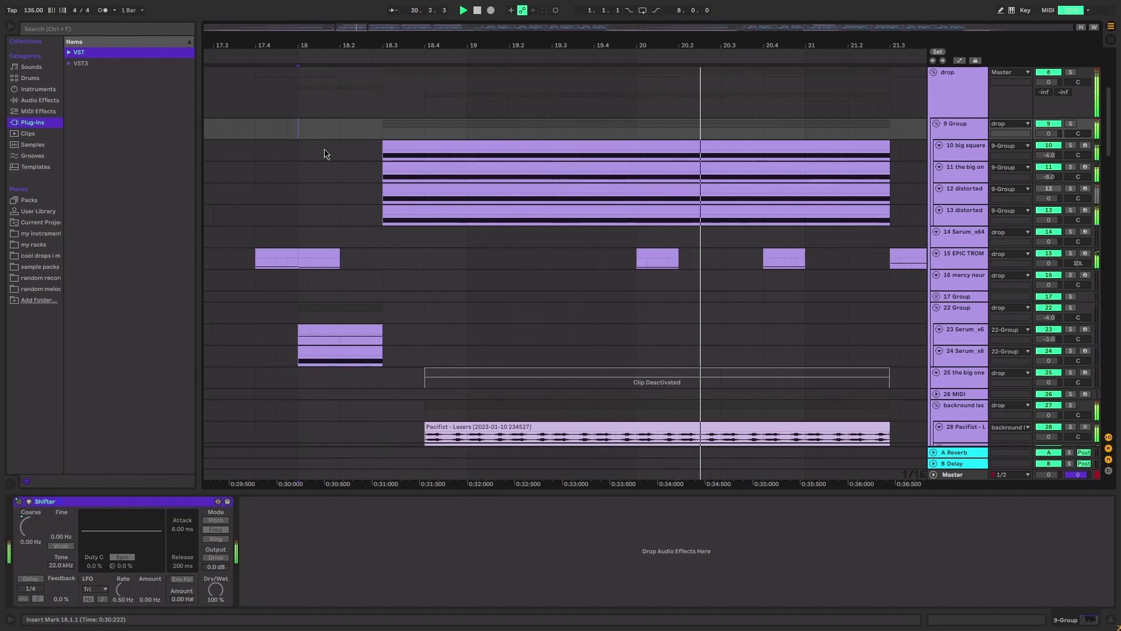
Hide the device view and look through the drop, drums, bass, clicks, FX and vocals tracks around bars 16 to 26
{"action": "scroll", "coordinate": [511, 188], "scroll_direction": "right", "scroll_amount": 1}
{"action": "scroll", "coordinate": [530, 213], "scroll_direction": "down", "scroll_amount": 2}
{"action": "scroll", "coordinate": [579, 247], "scroll_direction": "down", "scroll_amount": 1}
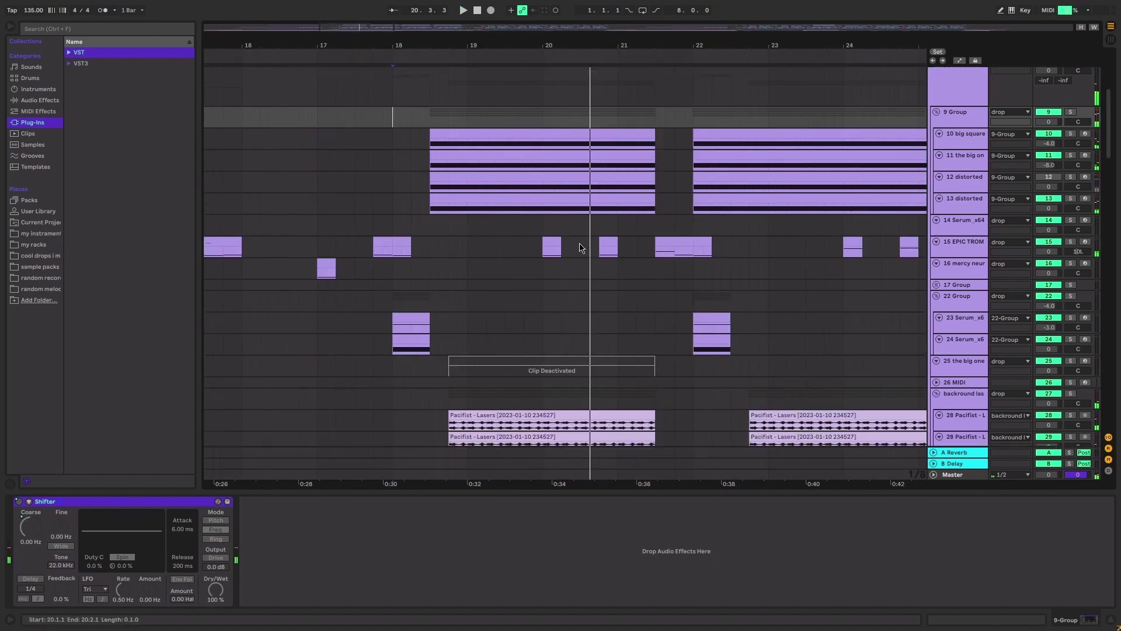
{"action": "scroll", "coordinate": [589, 245], "scroll_direction": "up", "scroll_amount": 2}
{"action": "left_click_drag", "start_coordinate": [644, 493], "coordinate": [692, 556]}
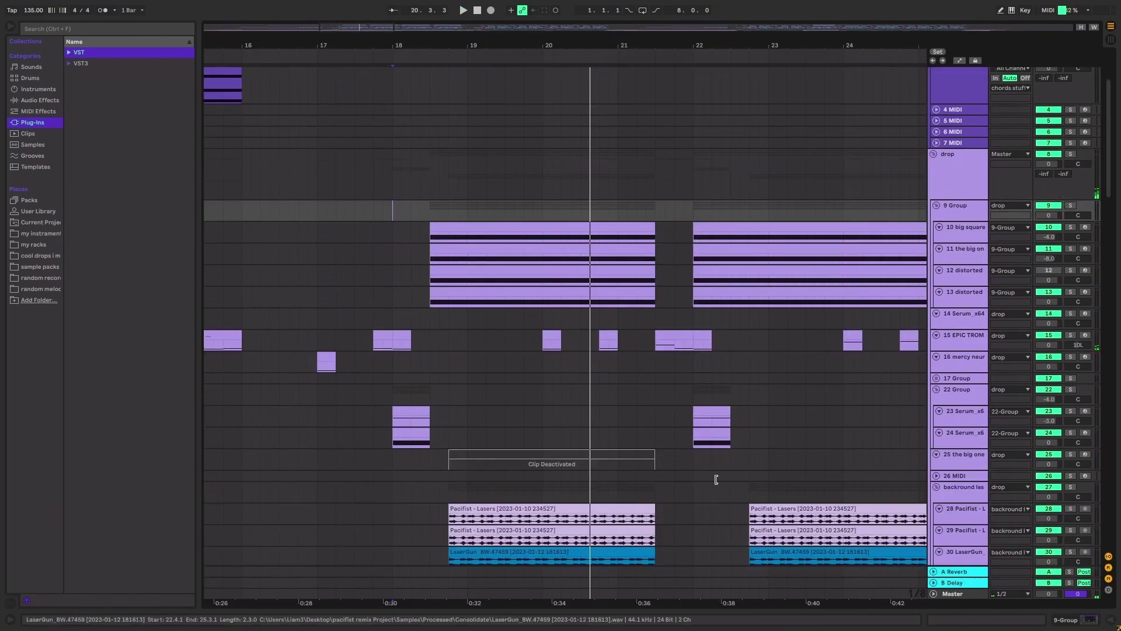
{"action": "scroll", "coordinate": [717, 429], "scroll_direction": "down", "scroll_amount": 3}
{"action": "scroll", "coordinate": [704, 374], "scroll_direction": "right", "scroll_amount": 2}
{"action": "scroll", "coordinate": [630, 350], "scroll_direction": "up", "scroll_amount": 2}
{"action": "scroll", "coordinate": [608, 339], "scroll_direction": "down", "scroll_amount": 15}
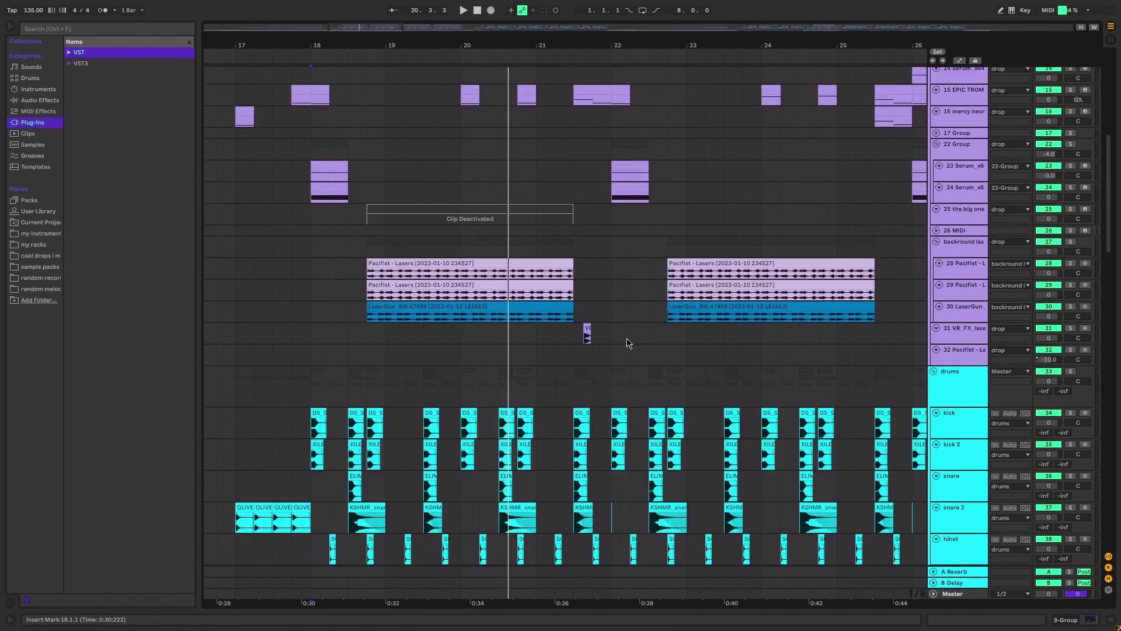
{"action": "scroll", "coordinate": [629, 337], "scroll_direction": "down", "scroll_amount": 10}
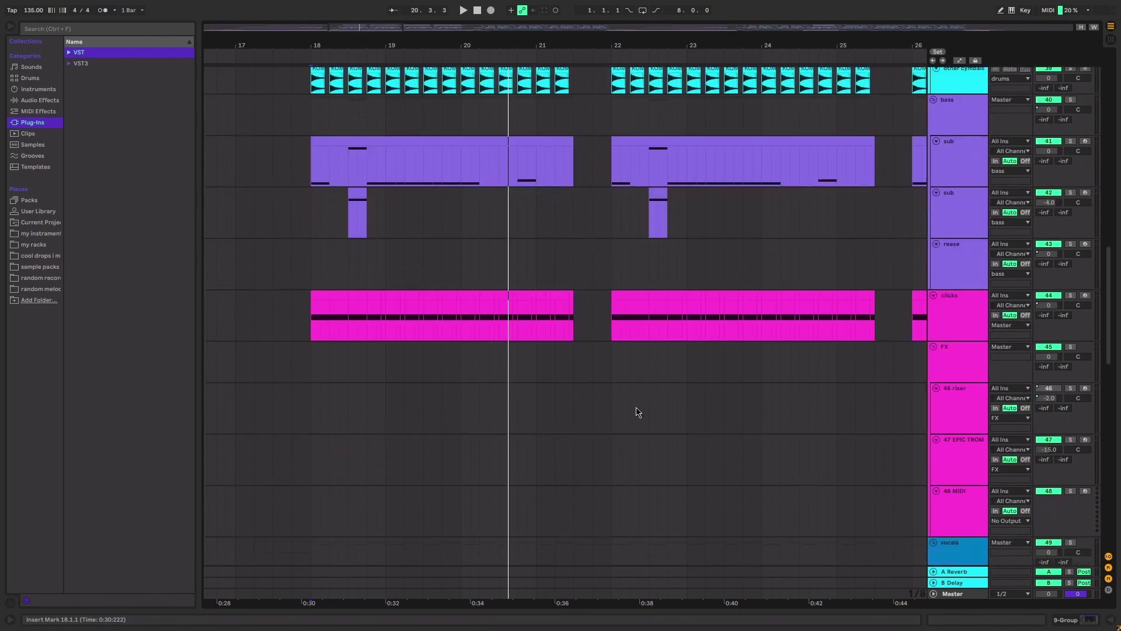
{"action": "scroll", "coordinate": [641, 400], "scroll_direction": "up", "scroll_amount": 1}
{"action": "scroll", "coordinate": [593, 353], "scroll_direction": "up", "scroll_amount": 10}
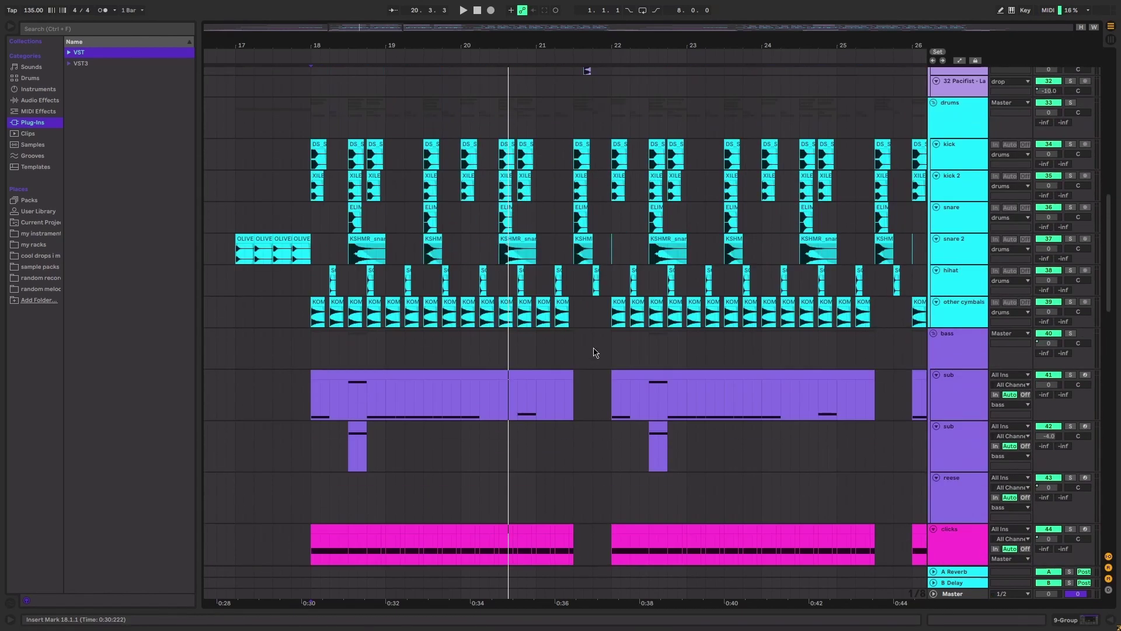
{"action": "scroll", "coordinate": [613, 345], "scroll_direction": "down", "scroll_amount": 11}
{"action": "scroll", "coordinate": [503, 314], "scroll_direction": "down", "scroll_amount": 3}
{"action": "scroll", "coordinate": [512, 310], "scroll_direction": "up", "scroll_amount": 4}
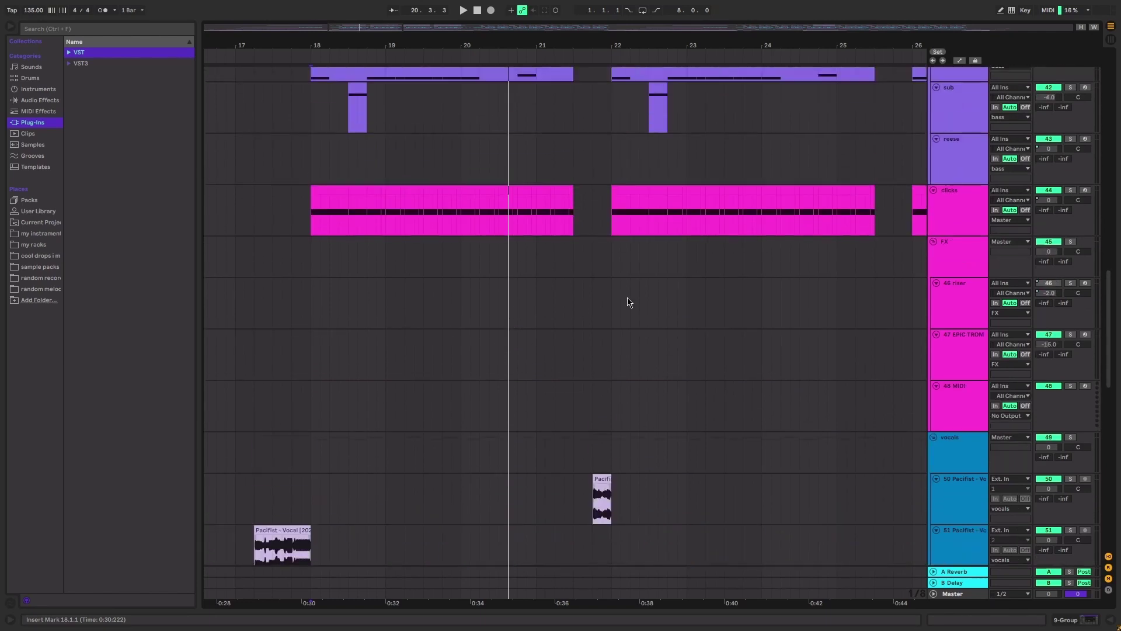
{"action": "scroll", "coordinate": [629, 302], "scroll_direction": "down", "scroll_amount": 2}
{"action": "scroll", "coordinate": [706, 246], "scroll_direction": "up", "scroll_amount": 2}
{"action": "scroll", "coordinate": [340, 237], "scroll_direction": "up", "scroll_amount": 2}
{"action": "scroll", "coordinate": [409, 269], "scroll_direction": "left", "scroll_amount": 12}
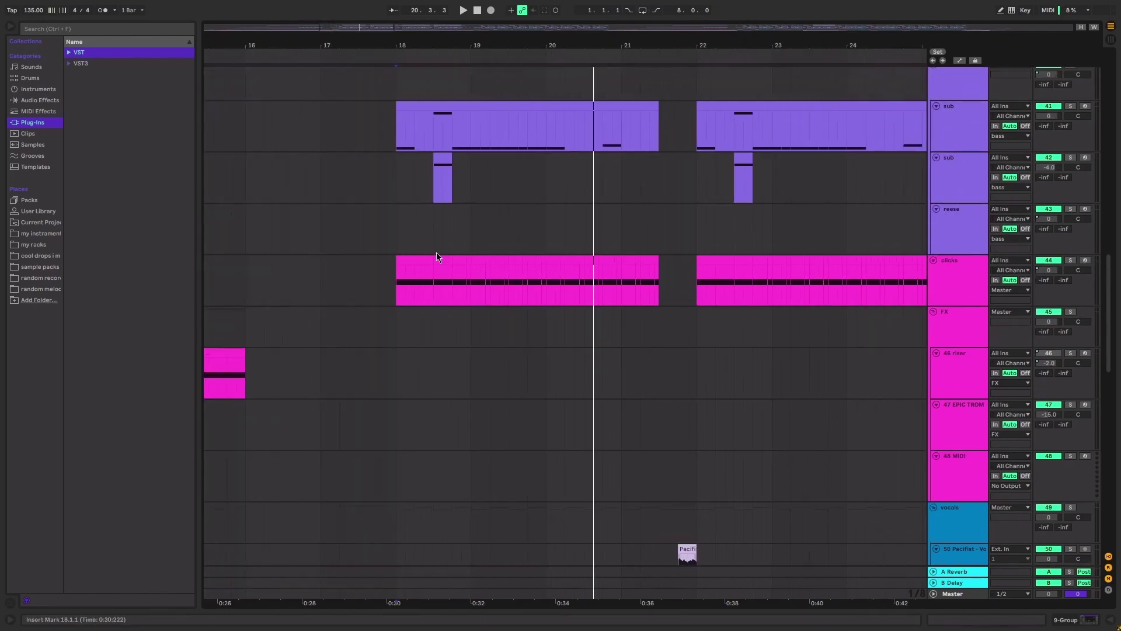
Solo the clicks track, show its device chain, examine the Init patch in its Serum window and close that window
{"action": "left_click", "coordinate": [401, 298]}
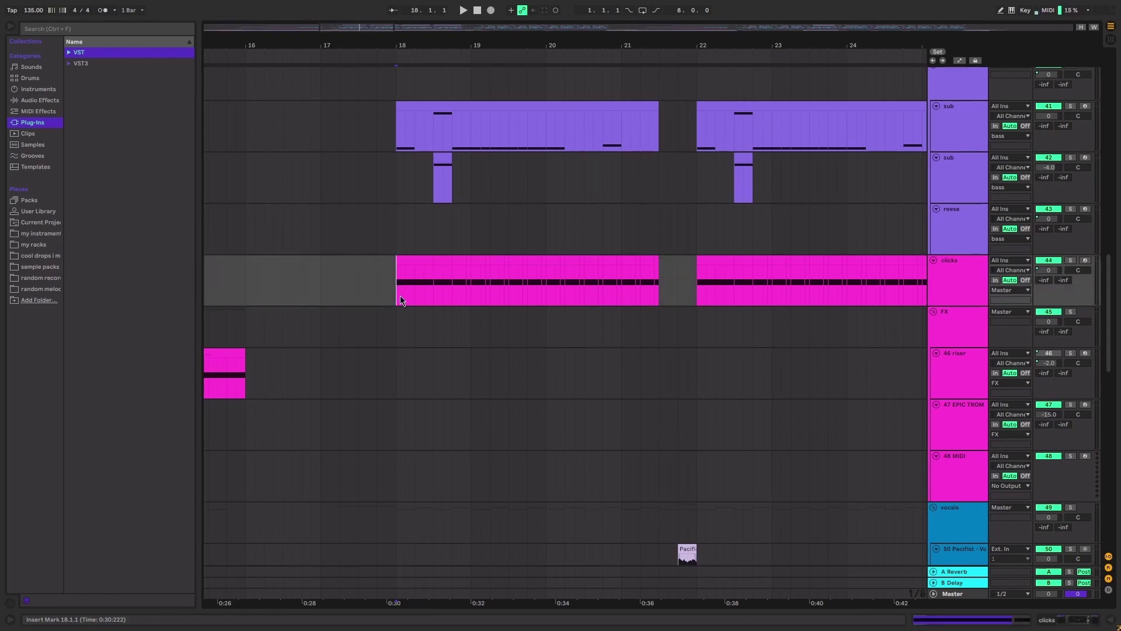
{"action": "double_click", "coordinate": [963, 268]}
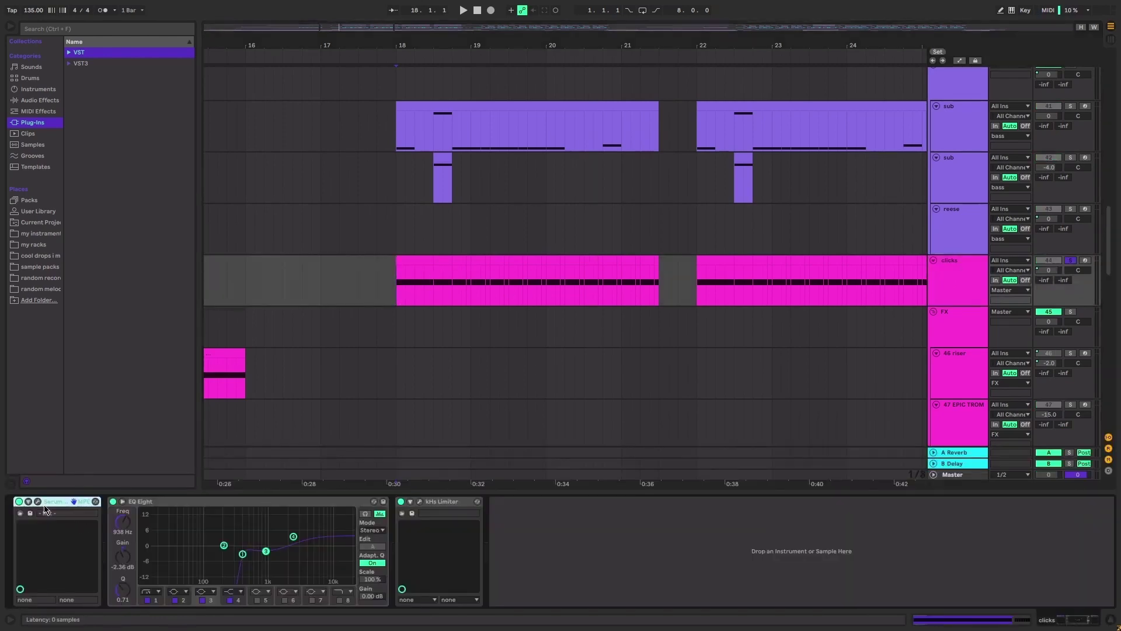
{"action": "left_click", "coordinate": [38, 502]}
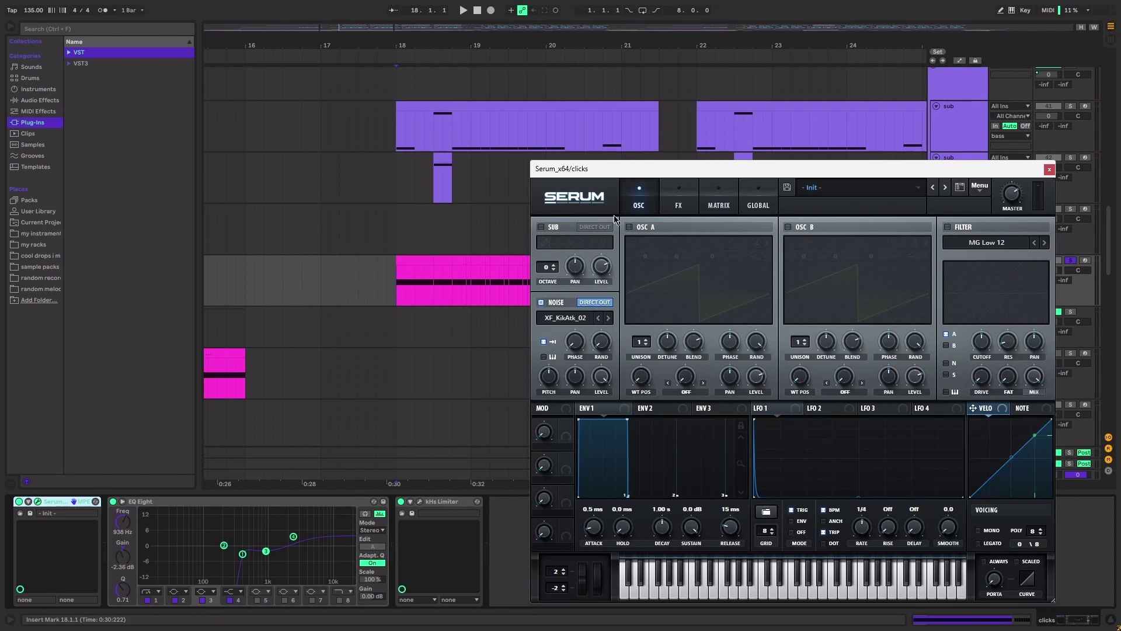
{"action": "left_click_drag", "start_coordinate": [638, 162], "coordinate": [472, 140]}
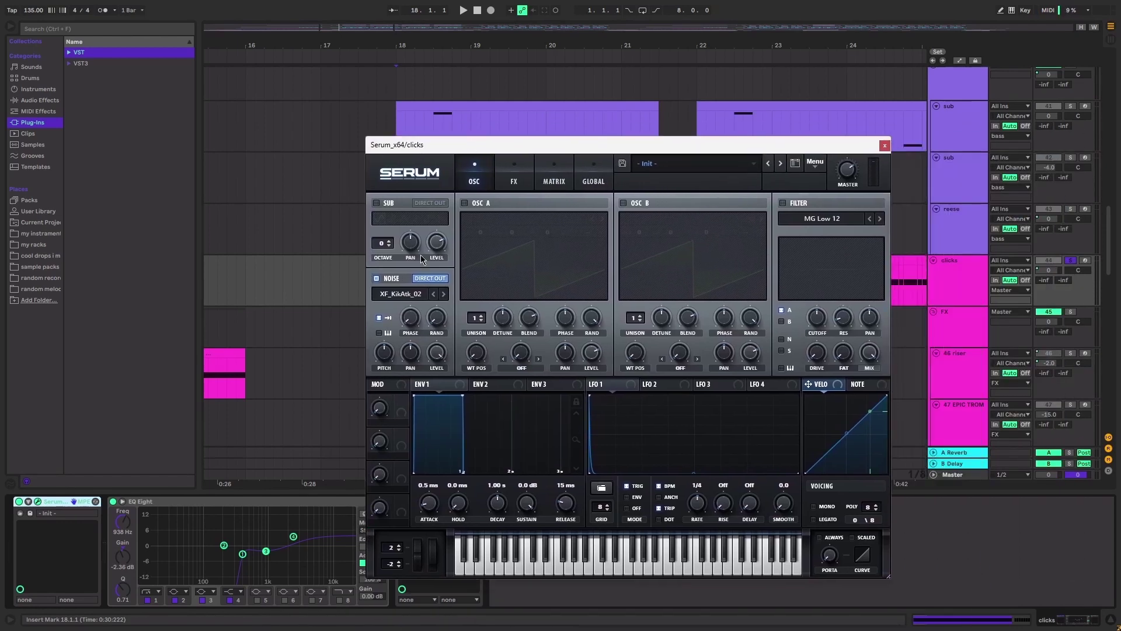
{"action": "left_click", "coordinate": [885, 145]}
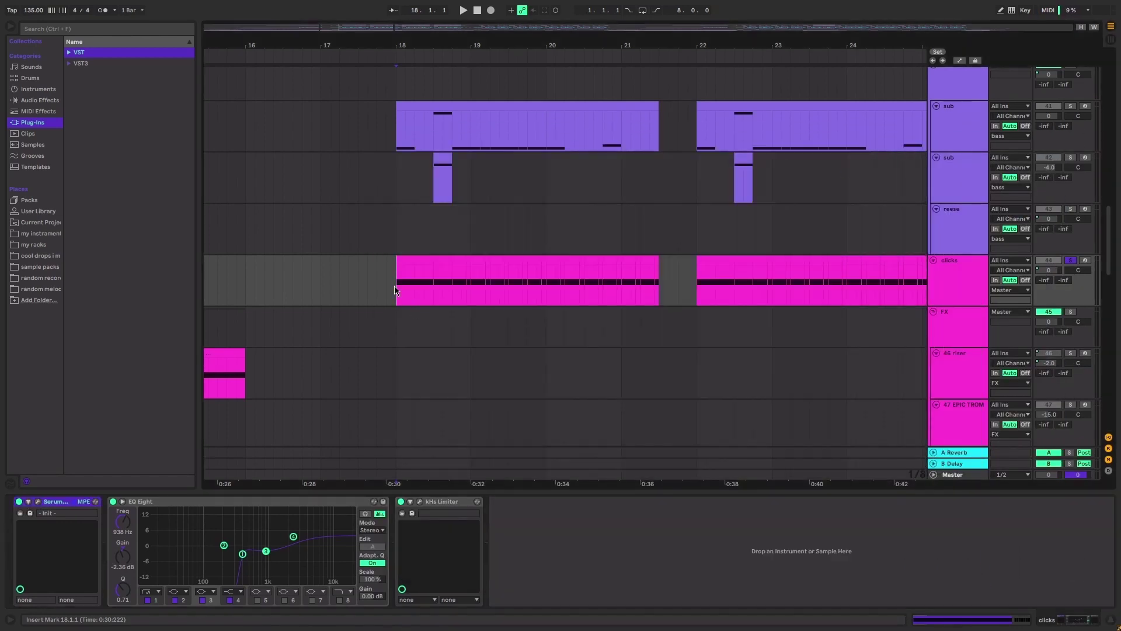
Check the first clicks clip's sections, and play the soloed clicks track from 18.1.1
{"action": "scroll", "coordinate": [394, 286], "scroll_direction": "up", "scroll_amount": 8}
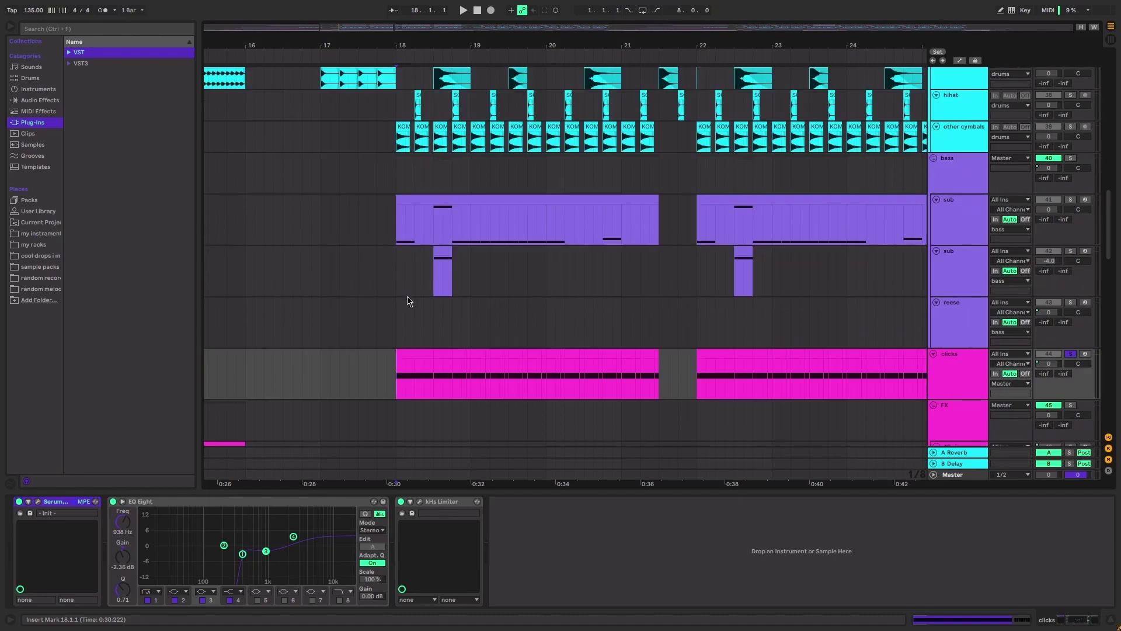
{"action": "scroll", "coordinate": [425, 302], "scroll_direction": "down", "scroll_amount": 6}
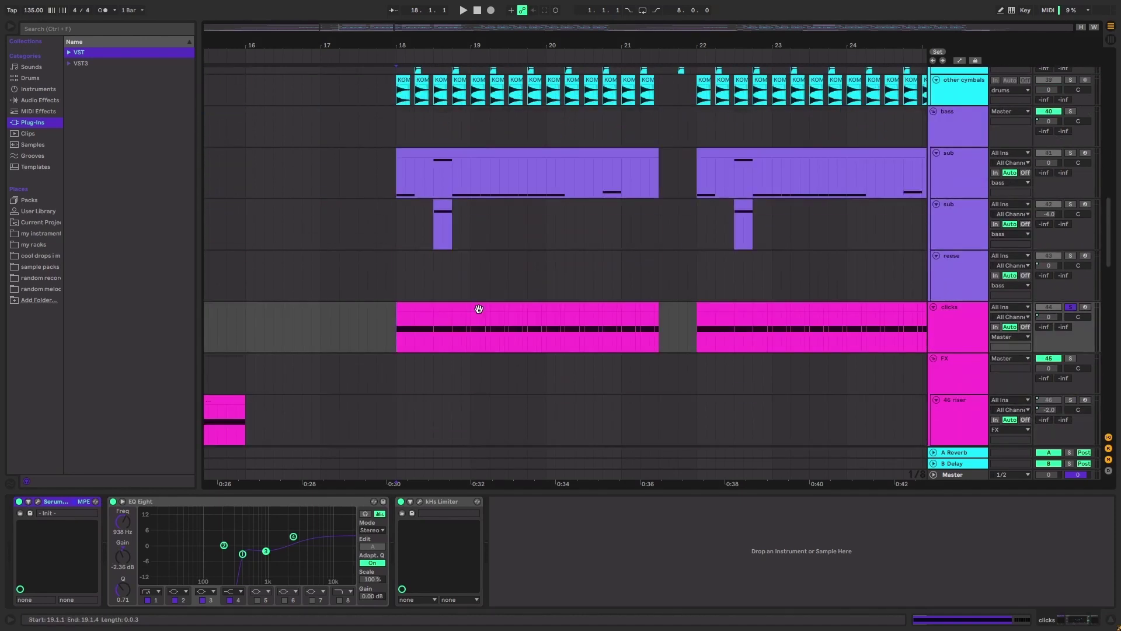
{"action": "left_click", "coordinate": [419, 309]}
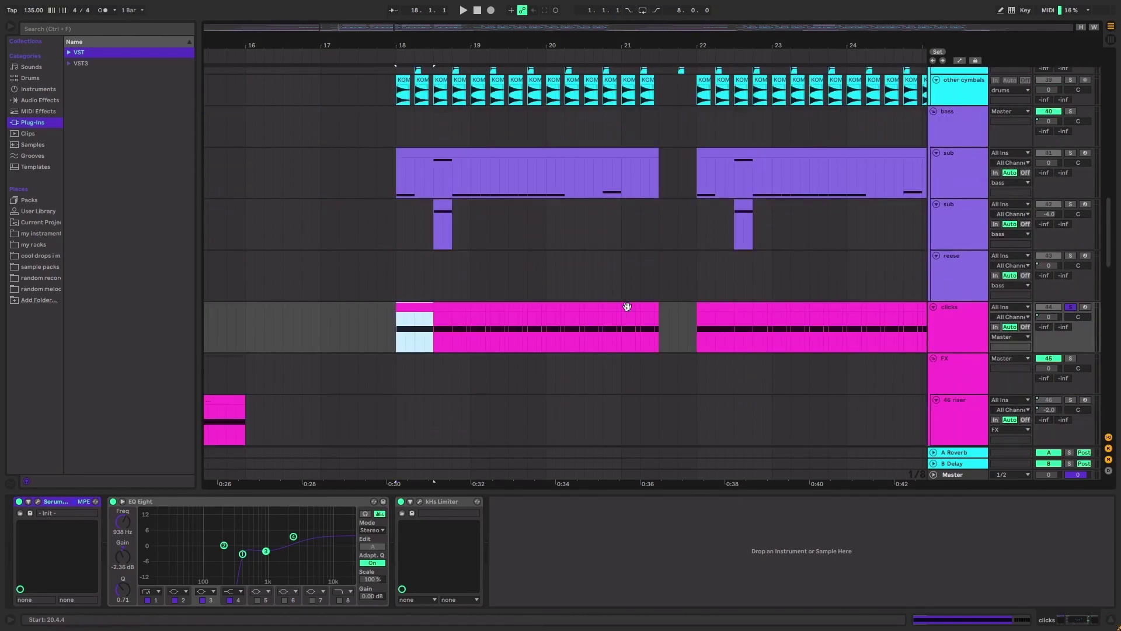
{"action": "left_click", "coordinate": [650, 306]}
{"action": "left_click", "coordinate": [396, 329]}
{"action": "key", "text": "space"}
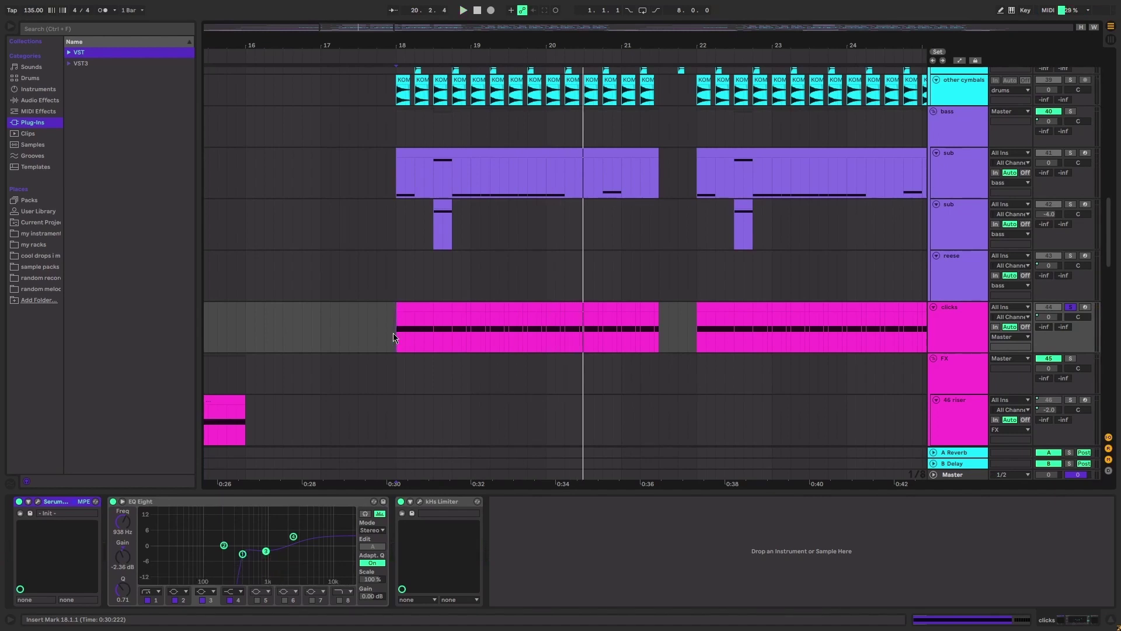
Compare the clicks section from 18.1.1 to 18.3.1 with the 22 Group Serum clips by selecting each span
{"action": "left_click_drag", "start_coordinate": [397, 333], "coordinate": [434, 327]}
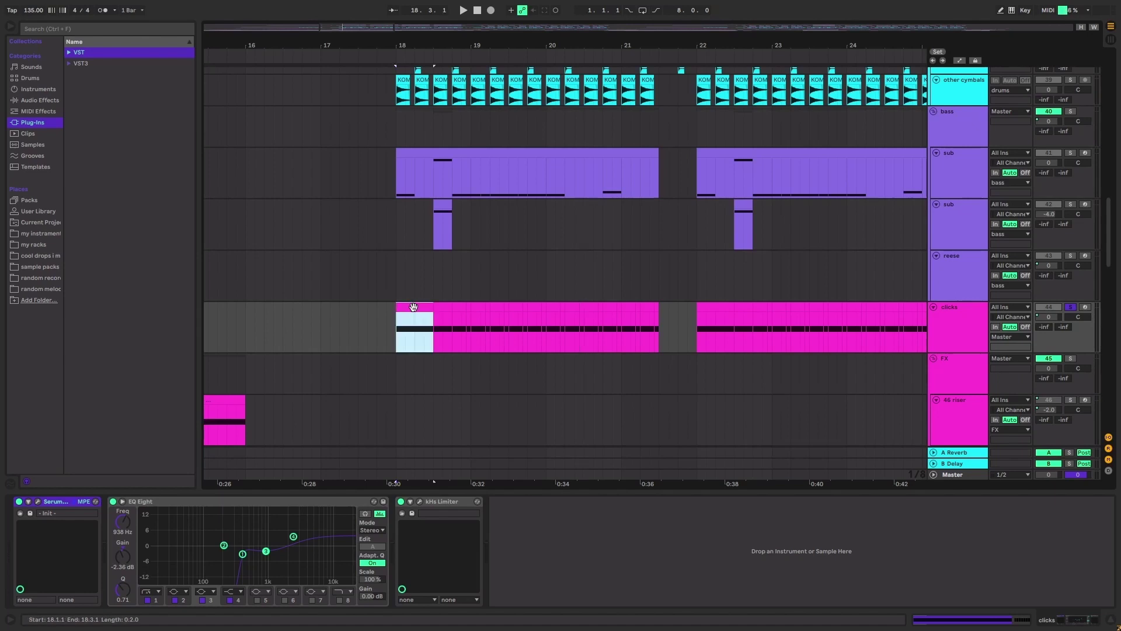
{"action": "scroll", "coordinate": [502, 166], "scroll_direction": "up", "scroll_amount": 10}
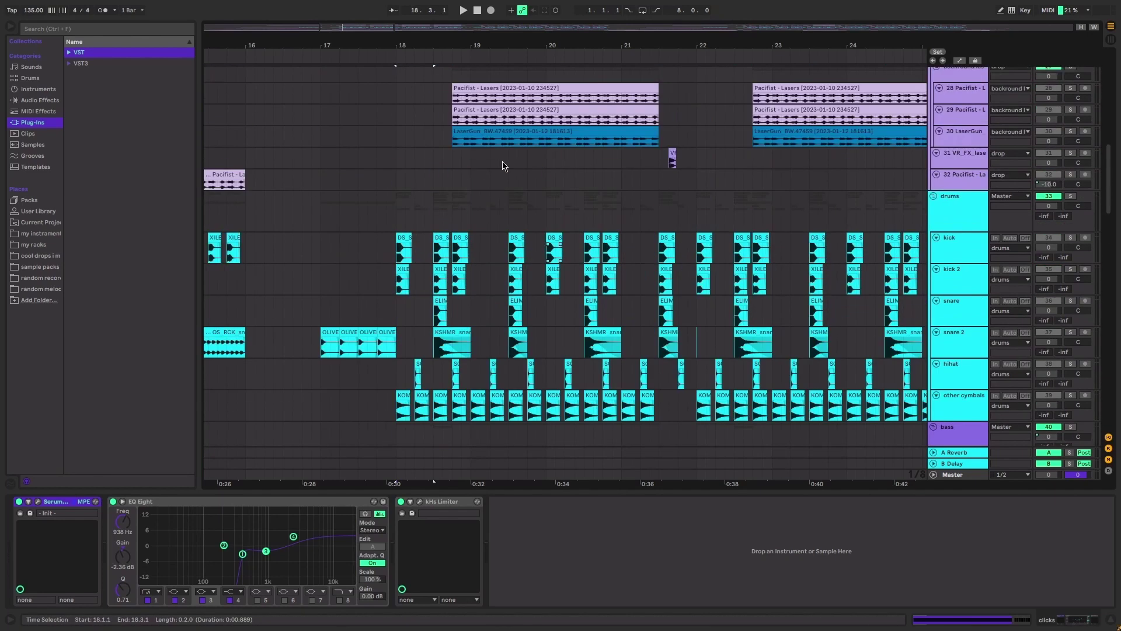
{"action": "scroll", "coordinate": [502, 166], "scroll_direction": "up", "scroll_amount": 3}
{"action": "left_click_drag", "start_coordinate": [387, 219], "coordinate": [434, 261]}
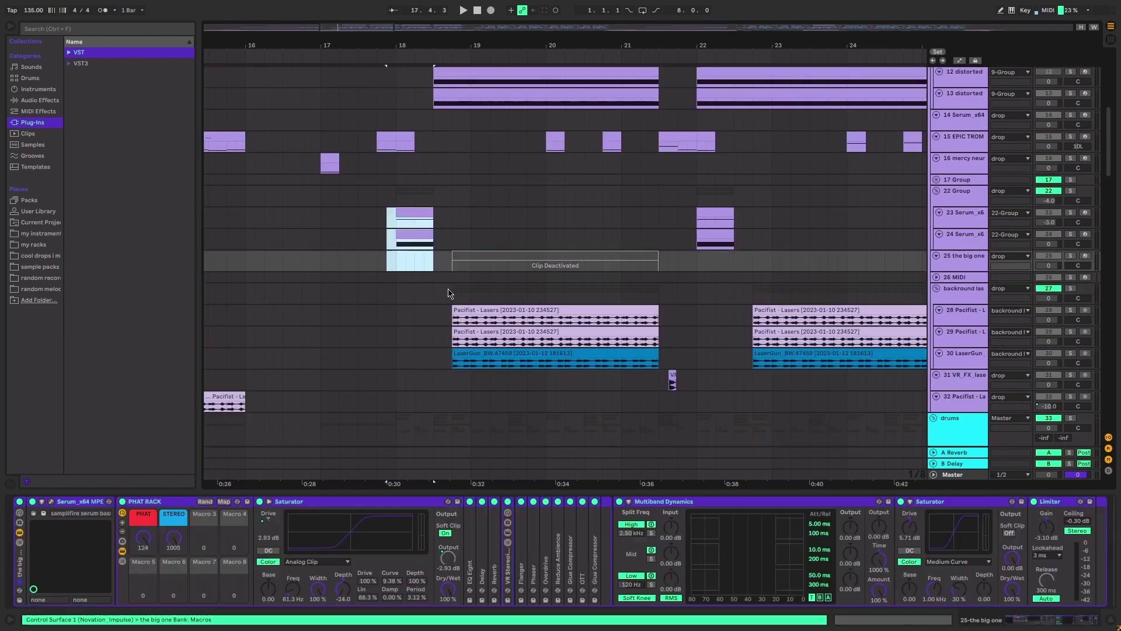
Compare the clicks sections from 18.3.1 to 18.4.1 and from 18.4.1 to the clip's end with the sub clips by selecting them
{"action": "scroll", "coordinate": [450, 294], "scroll_direction": "down", "scroll_amount": 15}
{"action": "left_click_drag", "start_coordinate": [440, 341], "coordinate": [449, 374]}
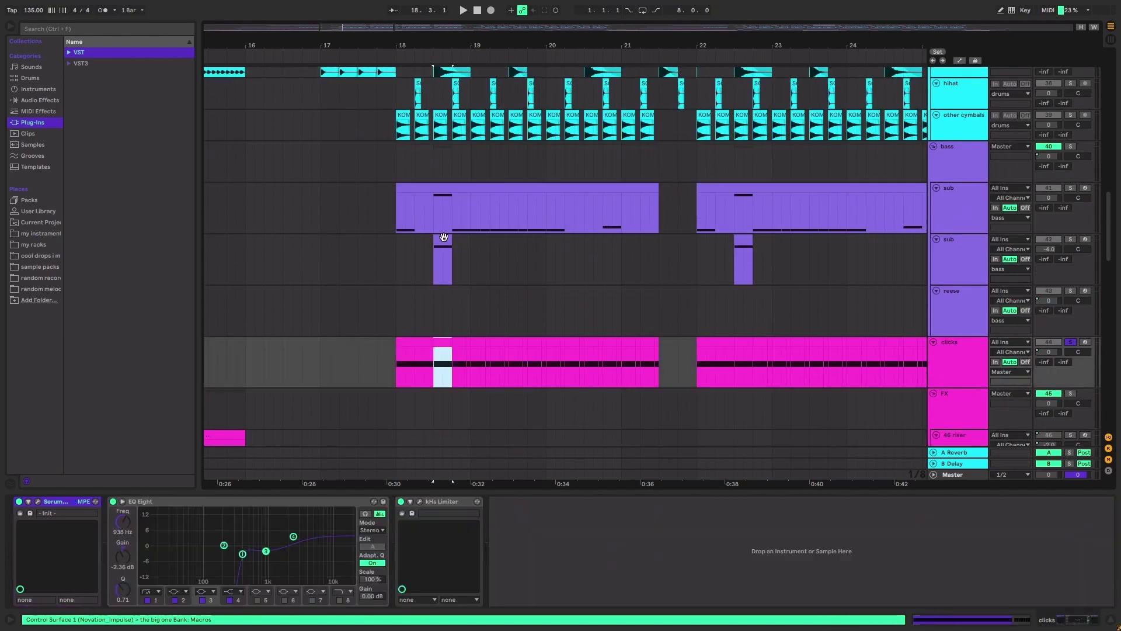
{"action": "left_click", "coordinate": [444, 236]}
{"action": "left_click", "coordinate": [436, 211]}
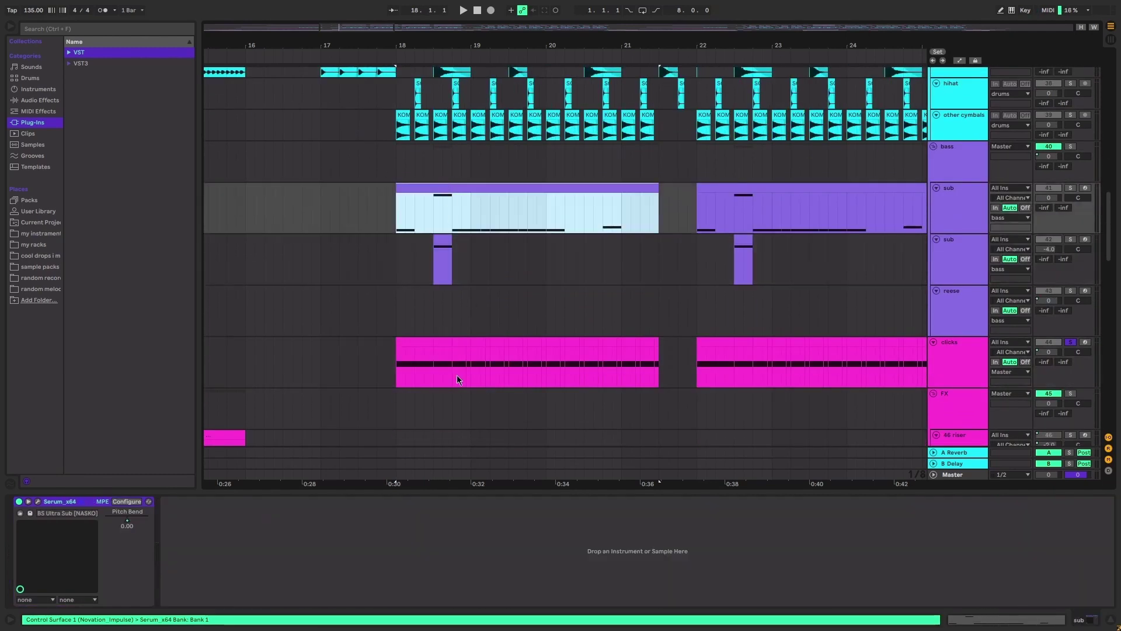
{"action": "left_click_drag", "start_coordinate": [457, 375], "coordinate": [654, 361]}
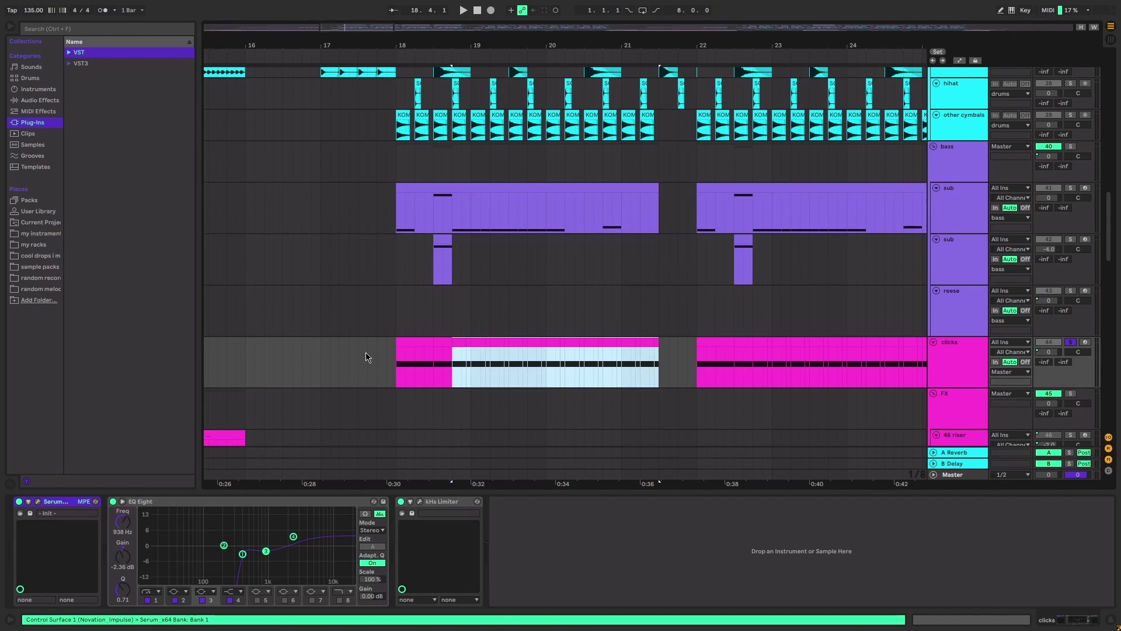
{"action": "left_click", "coordinate": [397, 361]}
Reopen the Serum window of clicks and examine its noise oscillator with the XF_KikAtk_02 sample
{"action": "scroll", "coordinate": [656, 366], "scroll_direction": "down", "scroll_amount": 1}
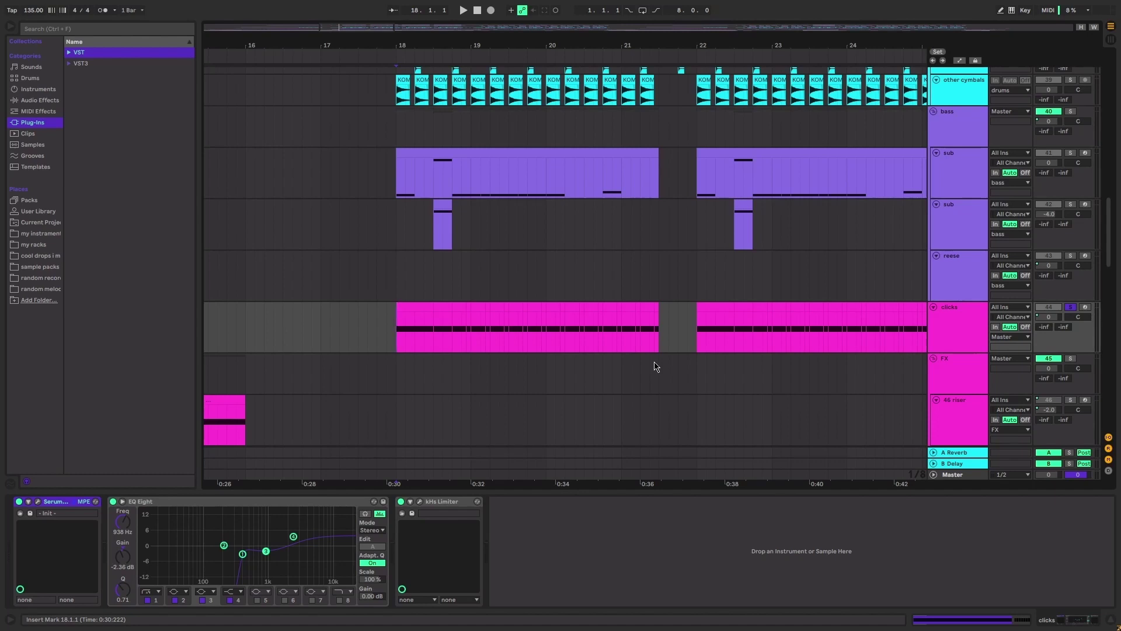
{"action": "left_click", "coordinate": [38, 501]}
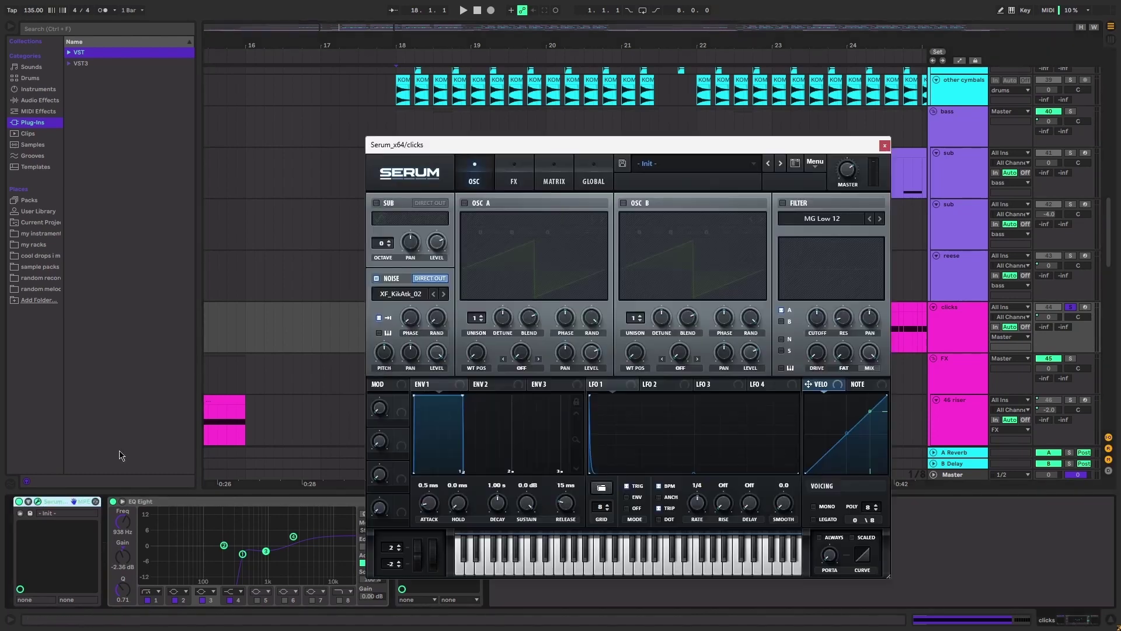
{"action": "left_click_drag", "start_coordinate": [549, 137], "coordinate": [600, 103]}
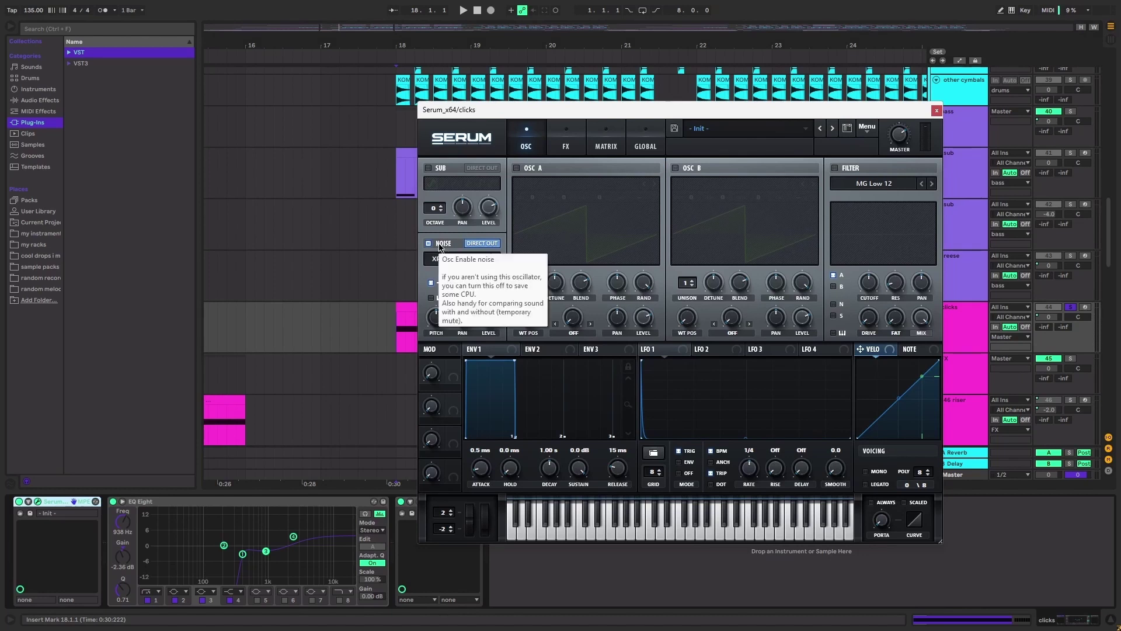
{"action": "left_click_drag", "start_coordinate": [555, 117], "coordinate": [595, 121]}
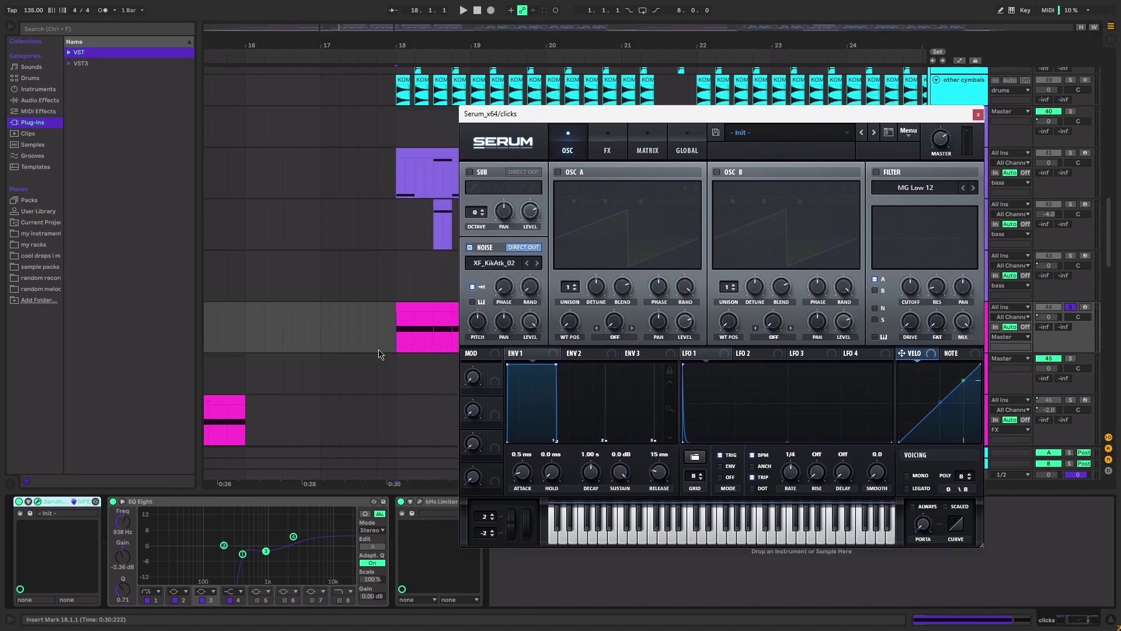
Play the soloed clicks track from 18.1.1 with its Serum oscillator page open, close the Serum window and stop playback
{"action": "left_click", "coordinate": [391, 337]}
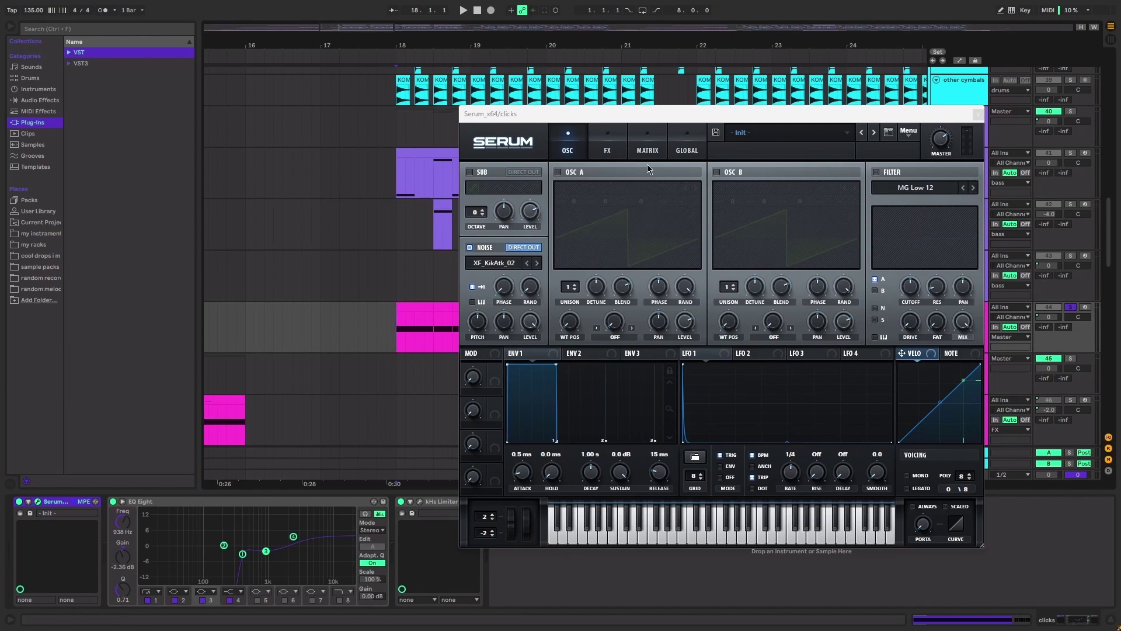
{"action": "left_click", "coordinate": [607, 144]}
{"action": "left_click", "coordinate": [578, 142]}
{"action": "key", "text": "space"}
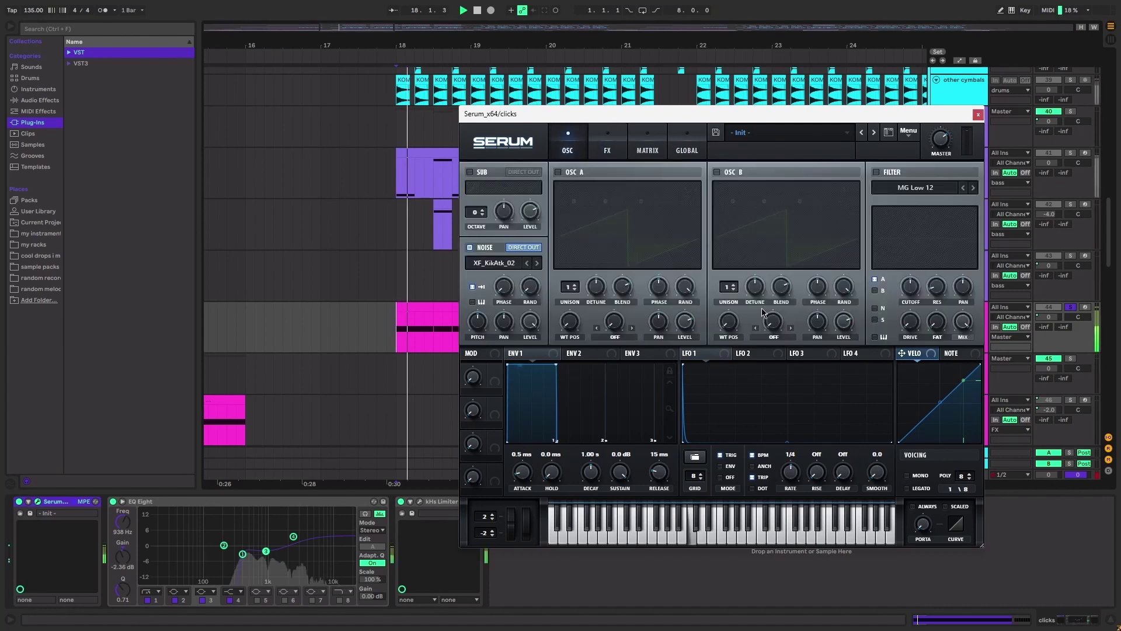
{"action": "left_click", "coordinate": [977, 115]}
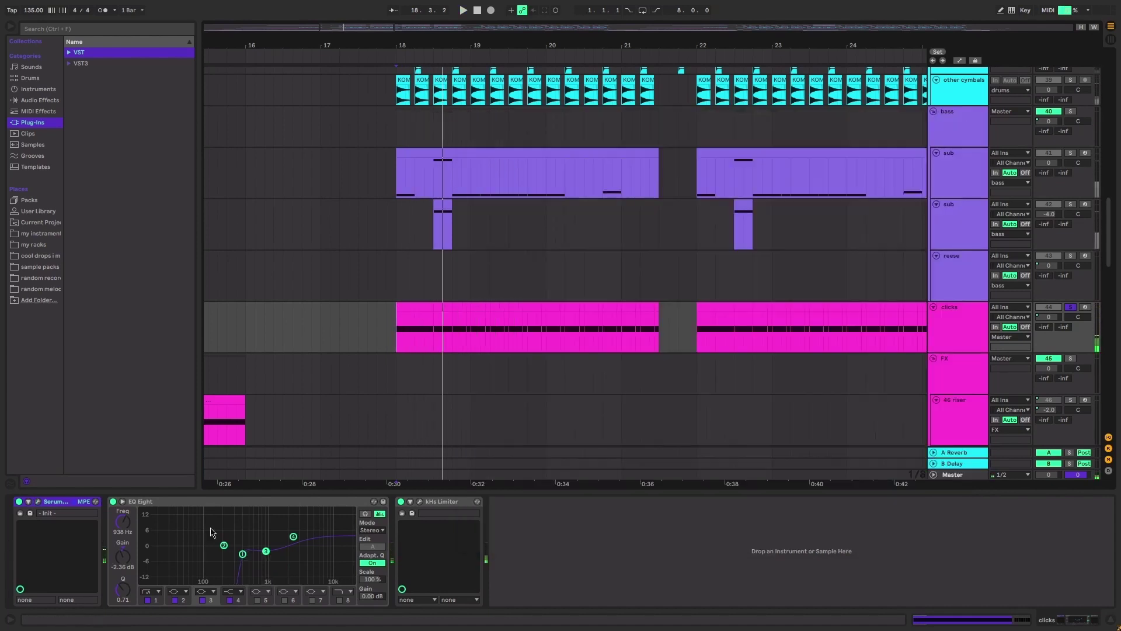
Play the soloed clicks track from 18.1.1 while bypassing and re-enabling its EQ Eight to compare the sound
{"action": "left_click", "coordinate": [140, 504]}
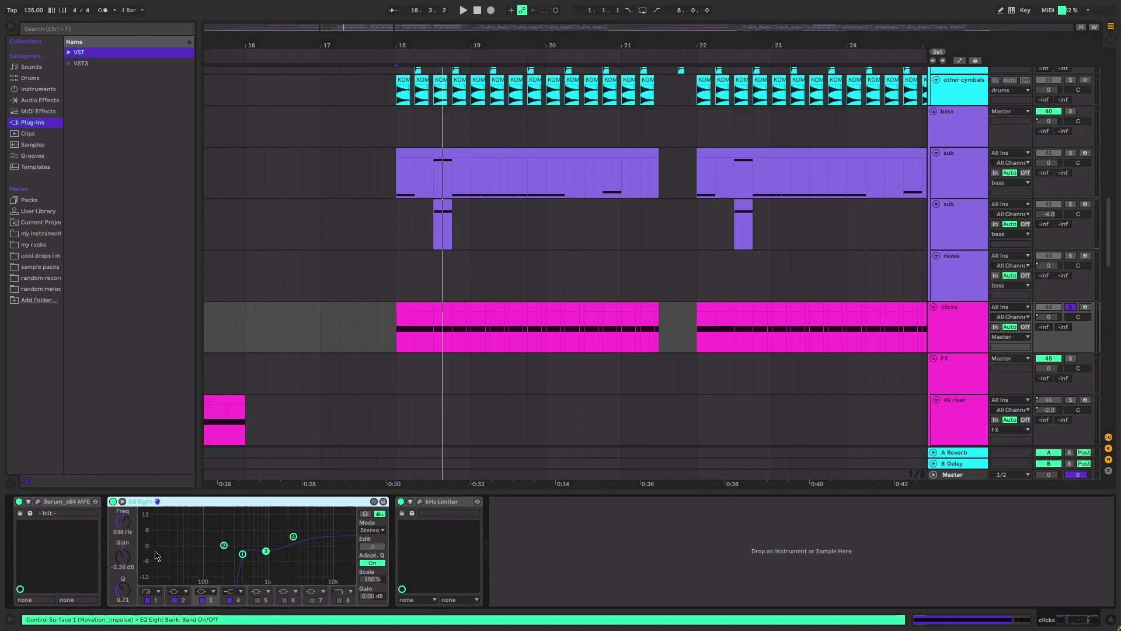
{"action": "key", "text": "space"}
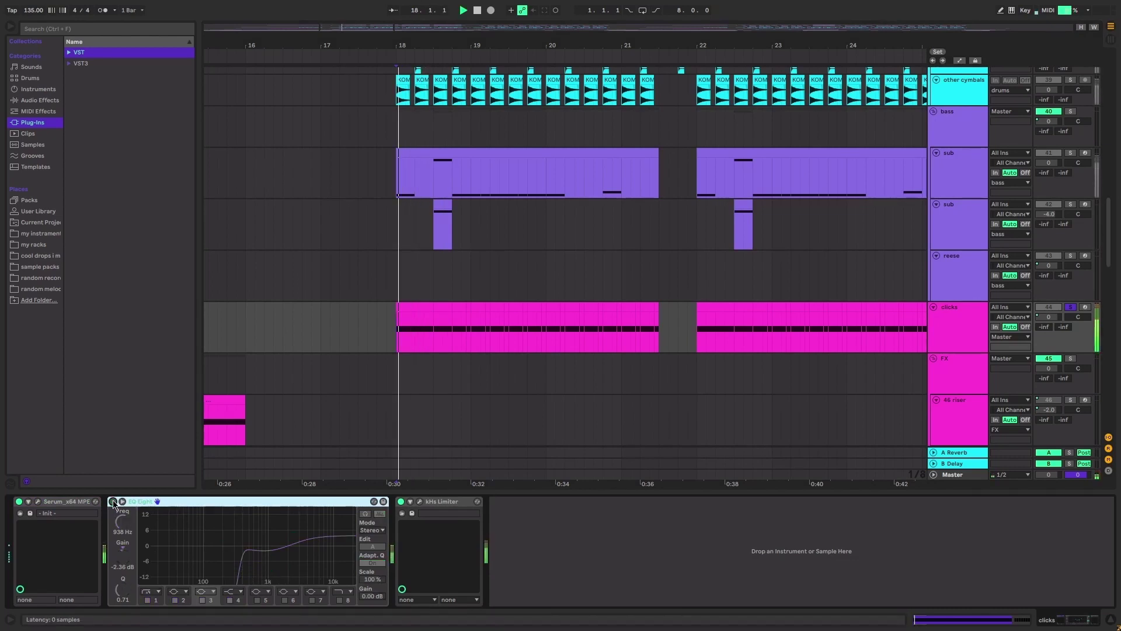
{"action": "left_click", "coordinate": [380, 513]}
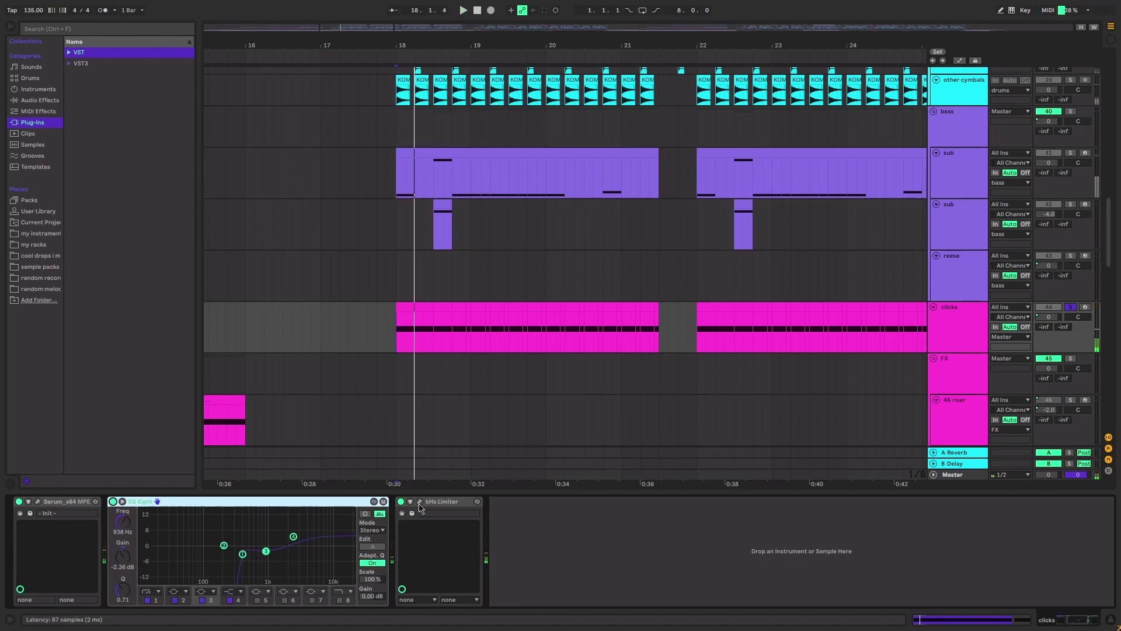
Inspect the kHs Limiter settings on clicks during playback, then close its window, stop and hide the device chain
{"action": "left_click", "coordinate": [419, 501]}
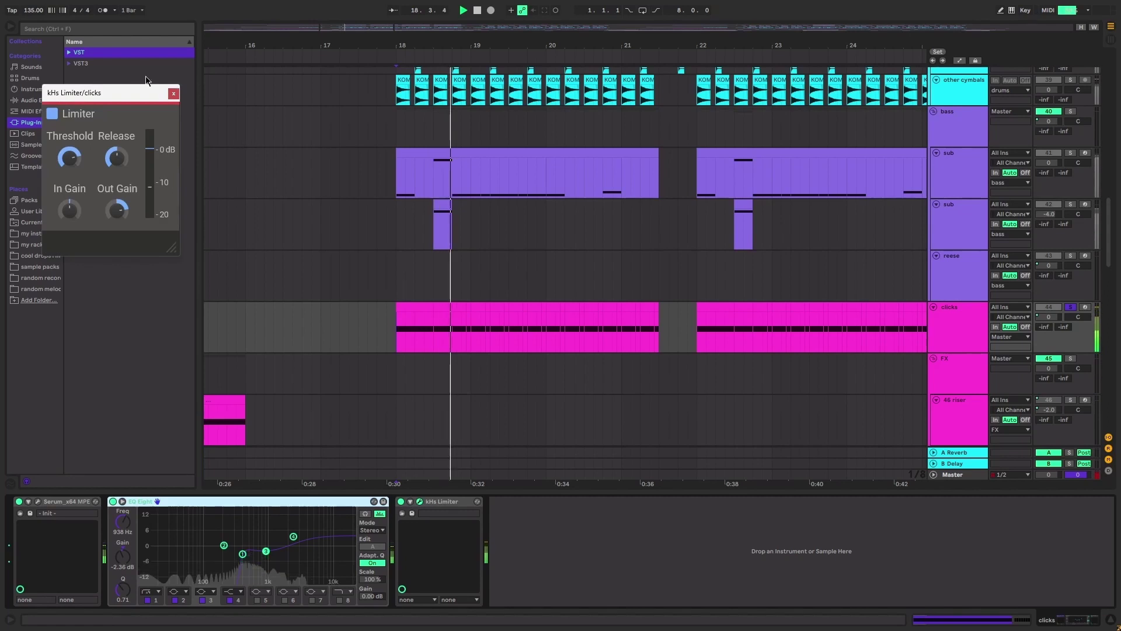
{"action": "left_click", "coordinate": [168, 93]}
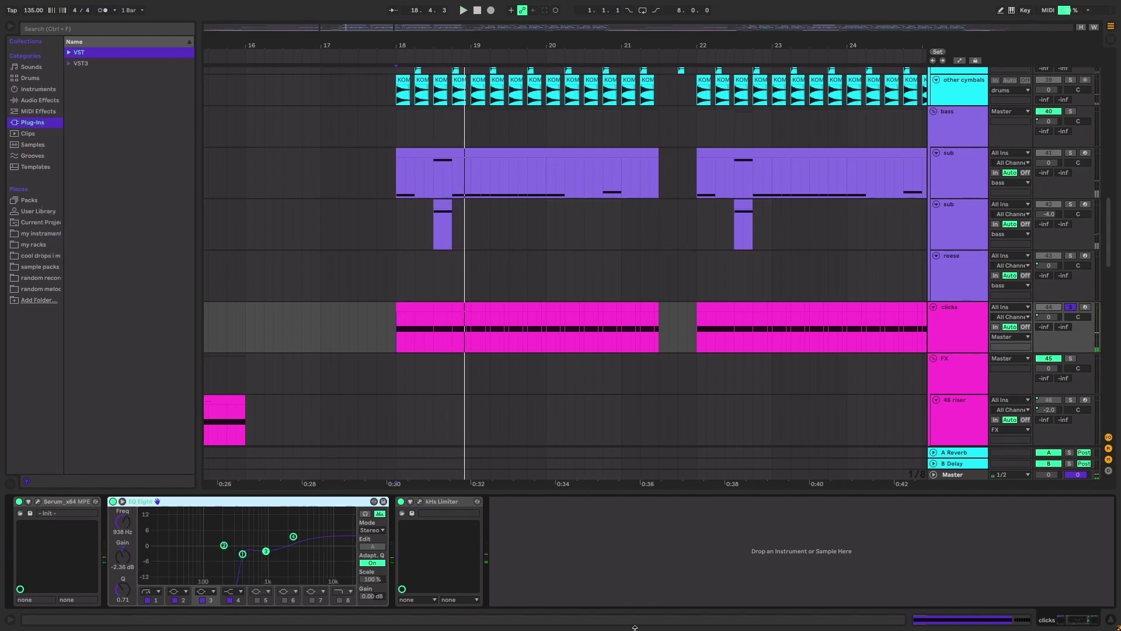
{"action": "left_click_drag", "start_coordinate": [634, 629], "coordinate": [635, 630]}
Display the automation lanes and examine the clicks track's volume automation around bars 45 to 51, then hide the lanes
{"action": "scroll", "coordinate": [572, 403], "scroll_direction": "down", "scroll_amount": 5}
{"action": "scroll", "coordinate": [596, 388], "scroll_direction": "up", "scroll_amount": 2}
{"action": "scroll", "coordinate": [888, 291], "scroll_direction": "up", "scroll_amount": 1}
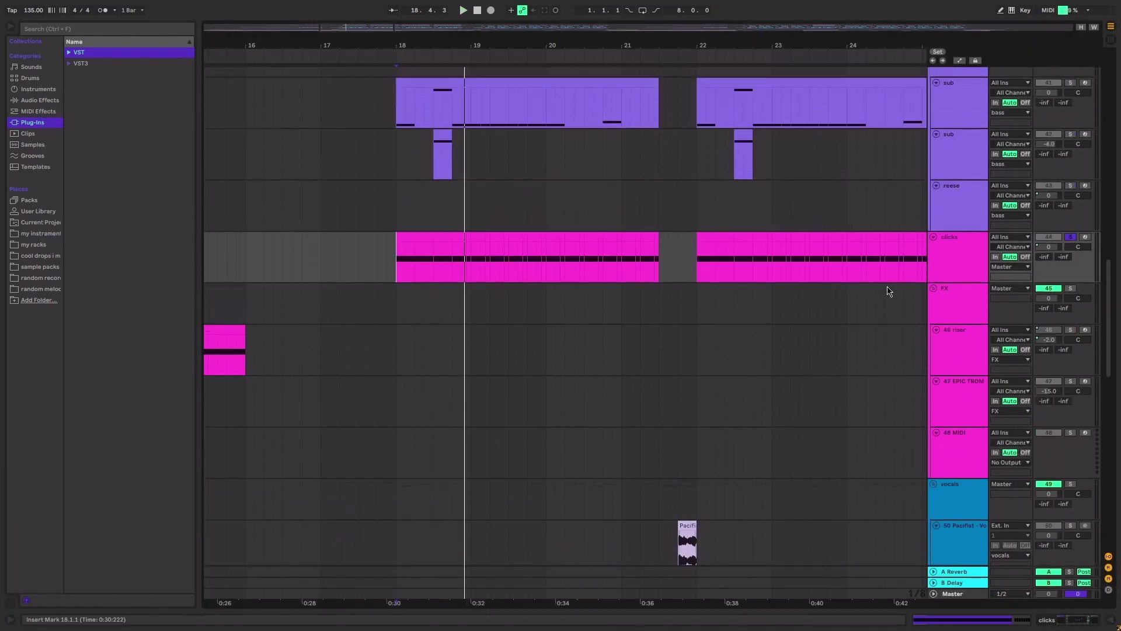
{"action": "scroll", "coordinate": [836, 295], "scroll_direction": "down", "scroll_amount": 2}
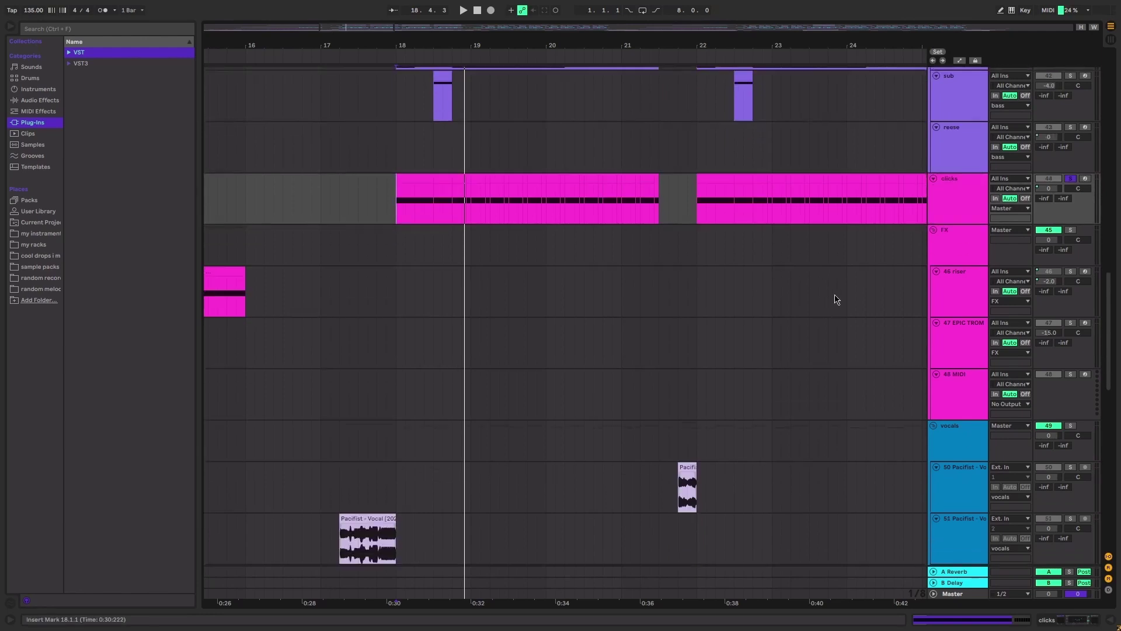
{"action": "scroll", "coordinate": [835, 295], "scroll_direction": "right", "scroll_amount": 1}
{"action": "scroll", "coordinate": [835, 294], "scroll_direction": "down", "scroll_amount": 3}
{"action": "key", "text": "a"}
{"action": "scroll", "coordinate": [683, 264], "scroll_direction": "right", "scroll_amount": 1}
{"action": "scroll", "coordinate": [683, 264], "scroll_direction": "down", "scroll_amount": 5}
{"action": "scroll", "coordinate": [689, 268], "scroll_direction": "up", "scroll_amount": 2}
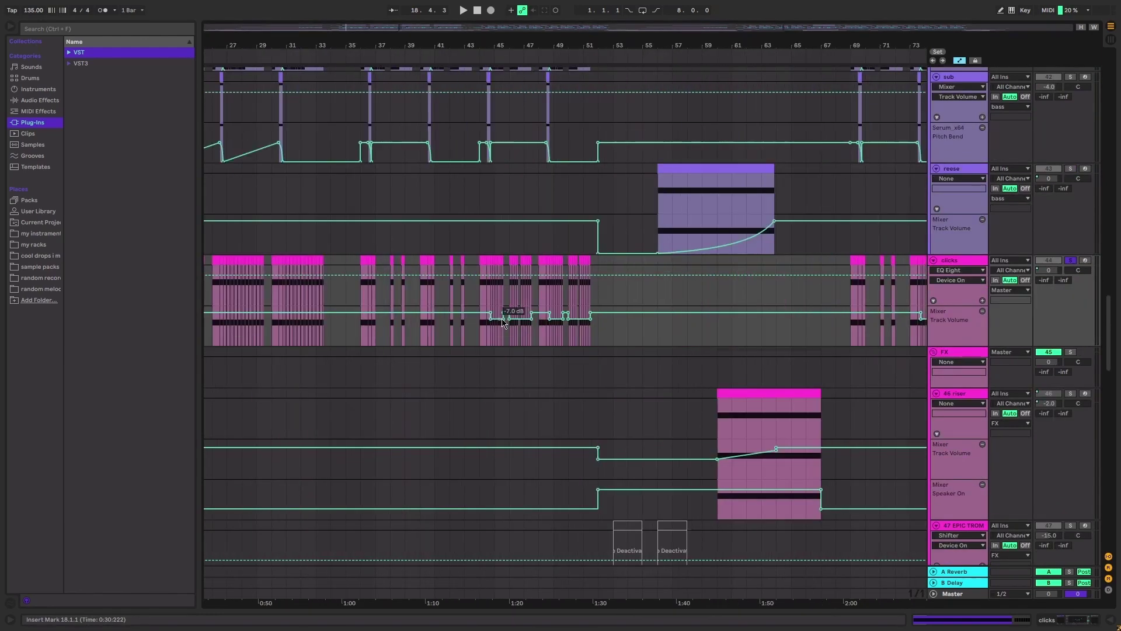
{"action": "scroll", "coordinate": [411, 326], "scroll_direction": "up", "scroll_amount": 3}
{"action": "key", "text": "a"}
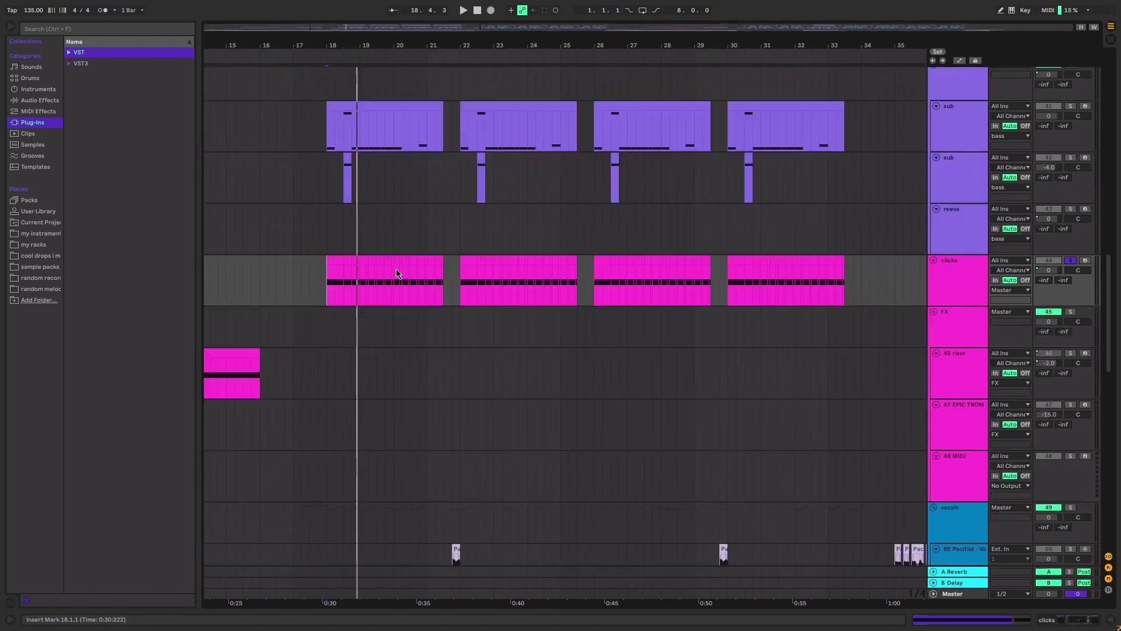
Look over the FX and vocals tracks in the first drop and place the insert marker at 21.4.1 on the track 50 vocal
{"action": "scroll", "coordinate": [396, 269], "scroll_direction": "down", "scroll_amount": 5}
{"action": "scroll", "coordinate": [412, 277], "scroll_direction": "up", "scroll_amount": 3}
{"action": "scroll", "coordinate": [411, 277], "scroll_direction": "down", "scroll_amount": 3}
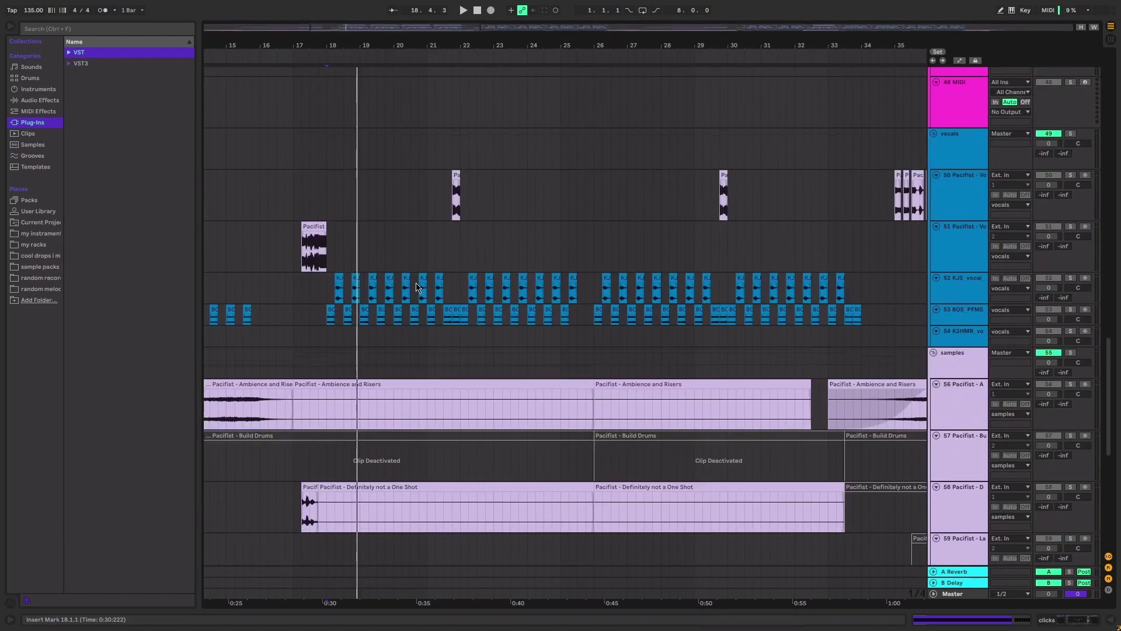
{"action": "scroll", "coordinate": [417, 286], "scroll_direction": "up", "scroll_amount": 6}
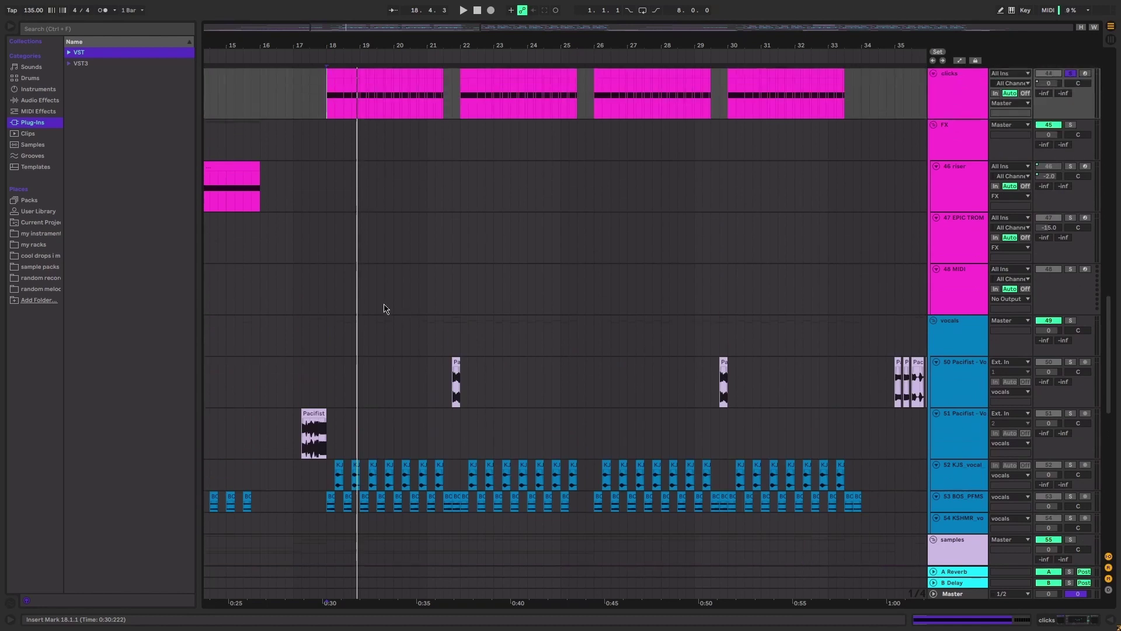
{"action": "scroll", "coordinate": [383, 307], "scroll_direction": "down", "scroll_amount": 4}
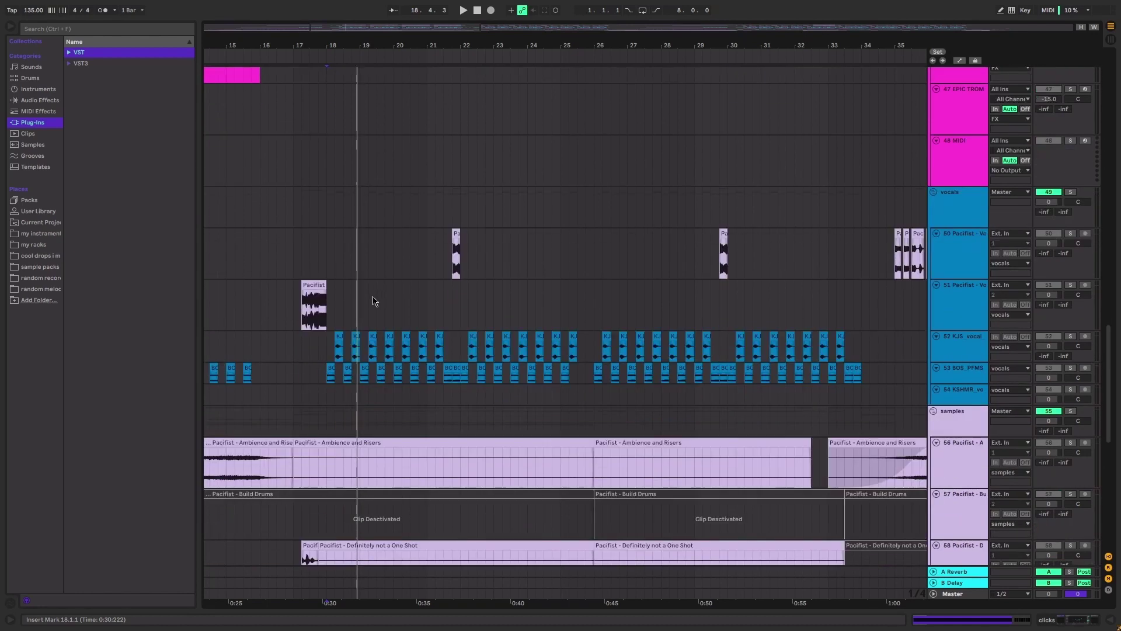
{"action": "scroll", "coordinate": [379, 297], "scroll_direction": "up", "scroll_amount": 1}
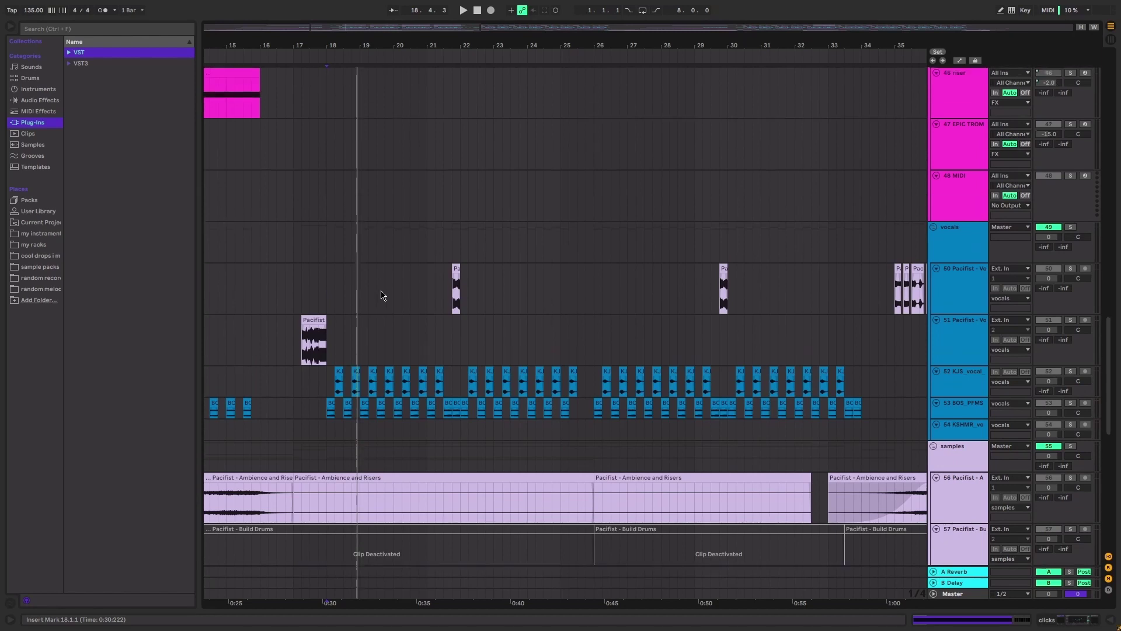
{"action": "scroll", "coordinate": [357, 320], "scroll_direction": "up", "scroll_amount": 2}
{"action": "scroll", "coordinate": [313, 355], "scroll_direction": "left", "scroll_amount": 1}
{"action": "left_click", "coordinate": [603, 289]}
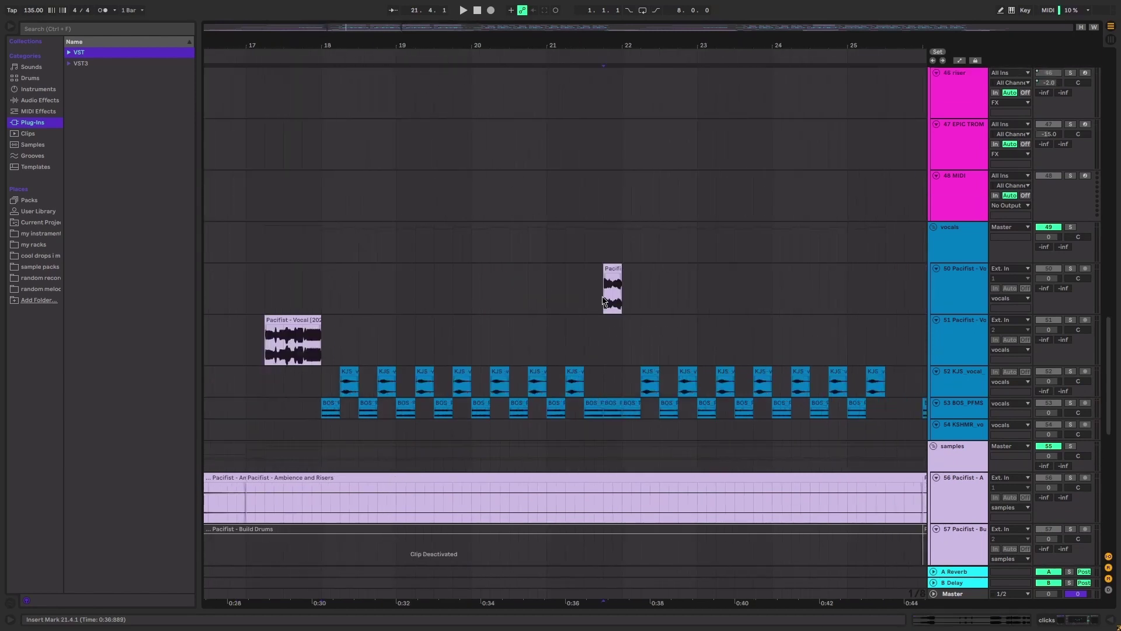
Look through the Pacifist stem tracks in the samples group across the whole arrangement and return to the vocals
{"action": "scroll", "coordinate": [402, 322], "scroll_direction": "down", "scroll_amount": 4}
{"action": "scroll", "coordinate": [444, 327], "scroll_direction": "down", "scroll_amount": 5}
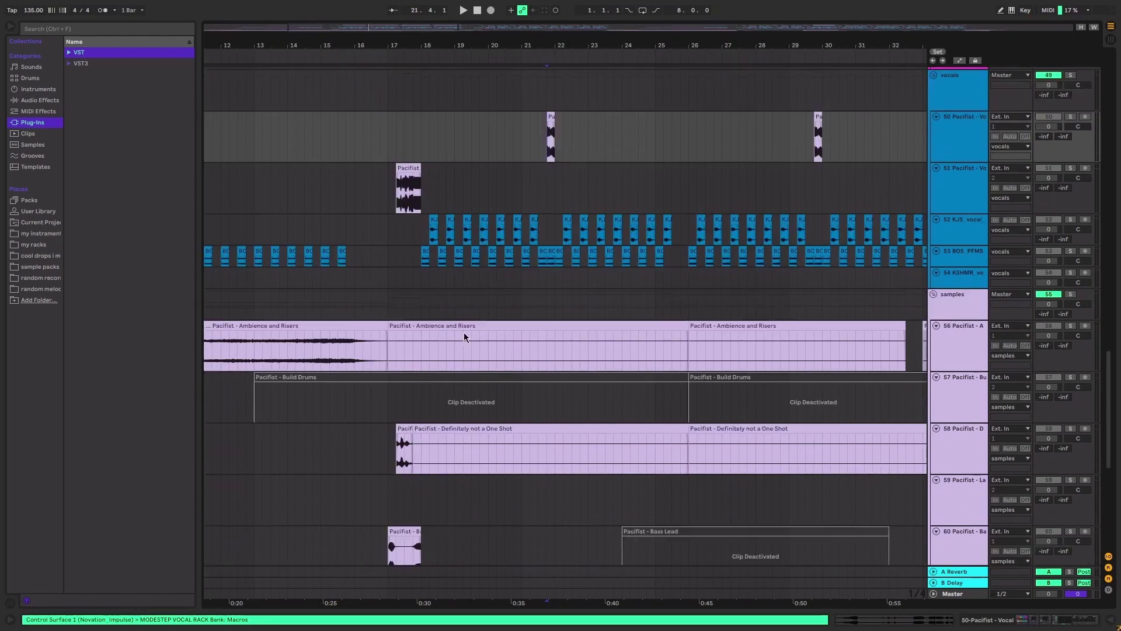
{"action": "scroll", "coordinate": [467, 334], "scroll_direction": "down", "scroll_amount": 6}
{"action": "scroll", "coordinate": [476, 386], "scroll_direction": "down", "scroll_amount": 8}
{"action": "scroll", "coordinate": [461, 386], "scroll_direction": "up", "scroll_amount": 5}
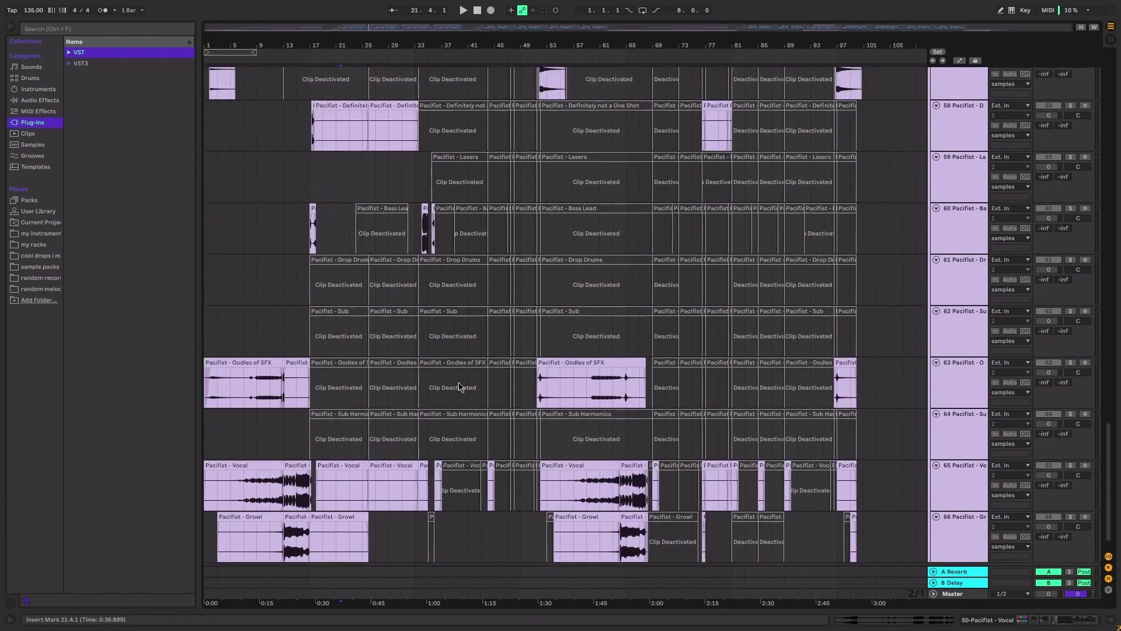
{"action": "scroll", "coordinate": [453, 314], "scroll_direction": "up", "scroll_amount": 8}
{"action": "scroll", "coordinate": [453, 268], "scroll_direction": "up", "scroll_amount": 10}
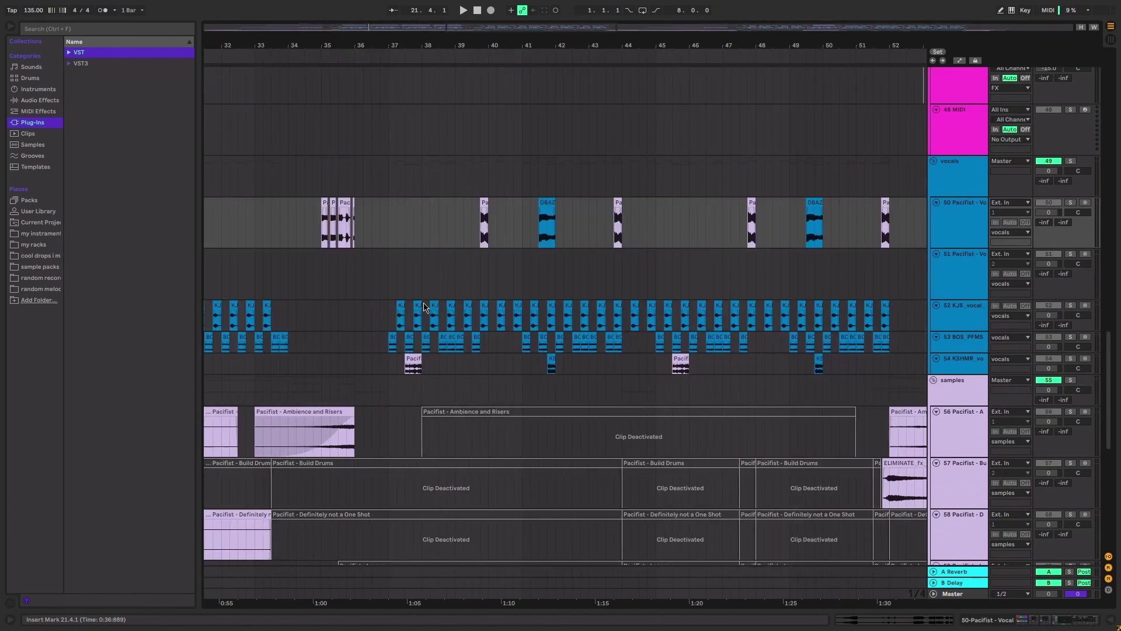
Solo the vocals group and play it from 37.1.1, then stop playback
{"action": "left_click", "coordinate": [330, 385]}
{"action": "scroll", "coordinate": [333, 264], "scroll_direction": "up", "scroll_amount": 3}
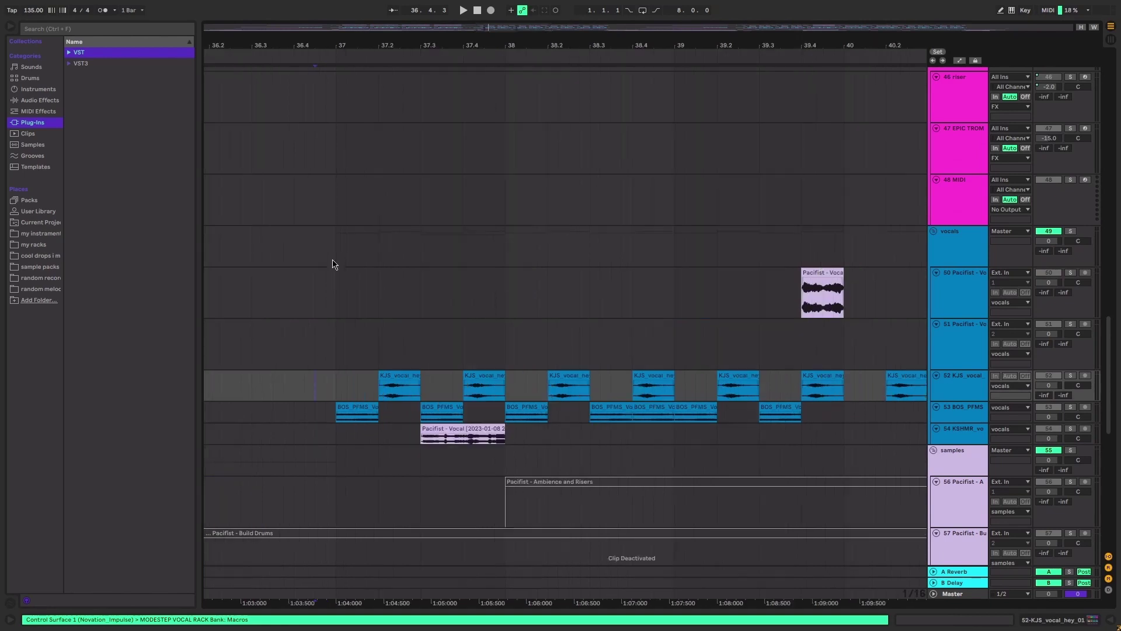
{"action": "left_click", "coordinate": [338, 257]}
{"action": "scroll", "coordinate": [339, 259], "scroll_direction": "down", "scroll_amount": 3}
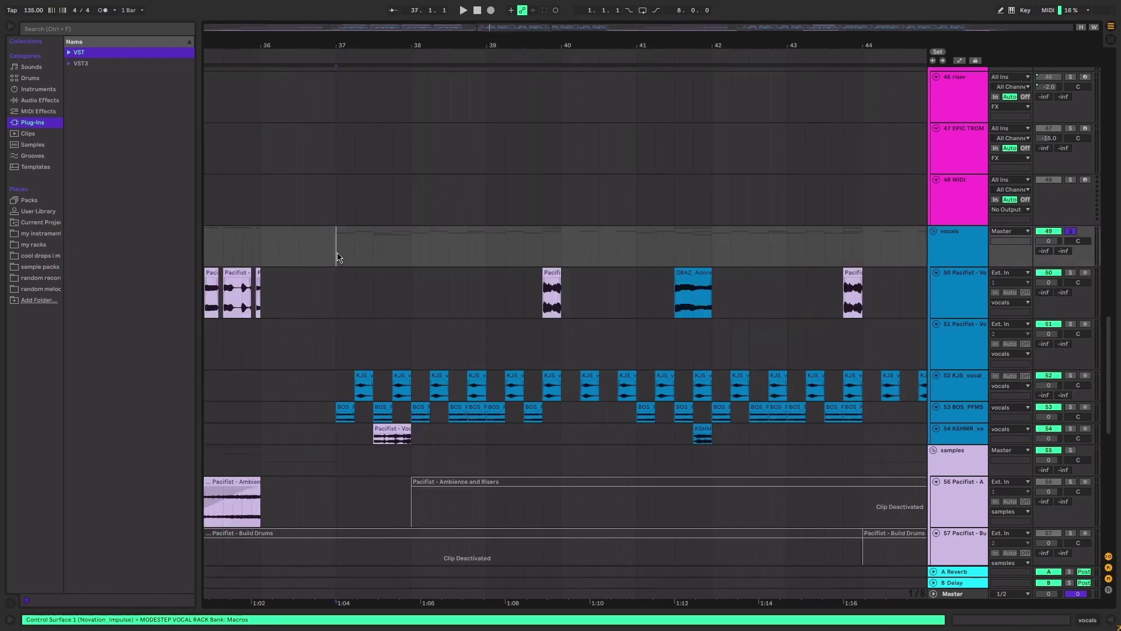
{"action": "scroll", "coordinate": [341, 260], "scroll_direction": "down", "scroll_amount": 1}
{"action": "key", "text": "space"}
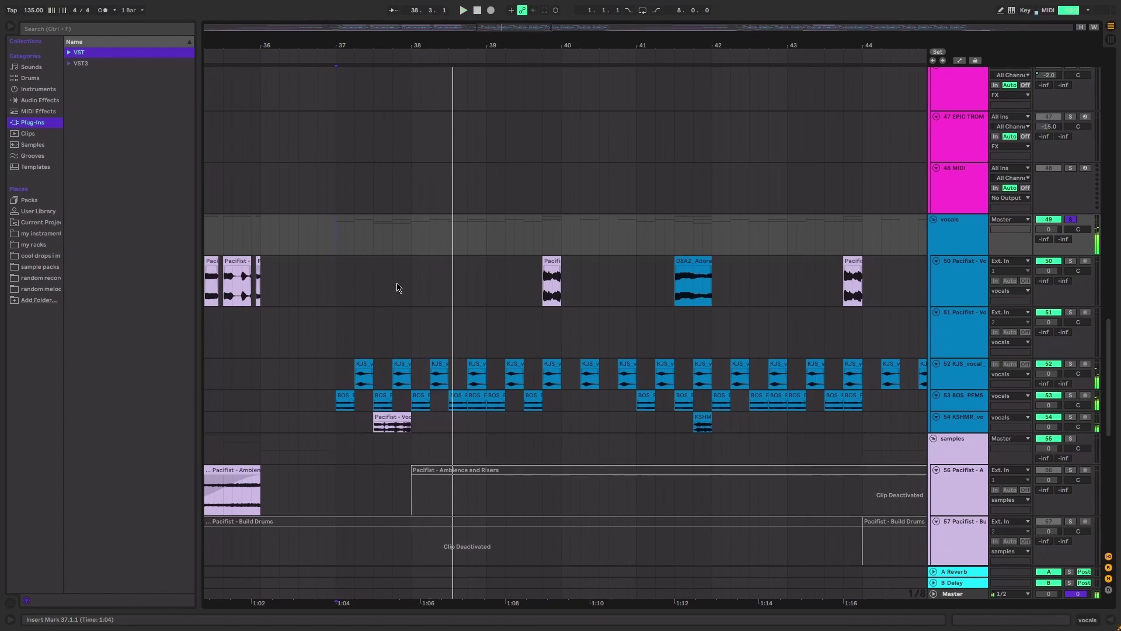
{"action": "scroll", "coordinate": [377, 334], "scroll_direction": "down", "scroll_amount": 2}
{"action": "key", "text": "space"}
Solo the track 54 KSHMR vocal, play its Pacifist vocal clip from 37.3.1 with the effect chain shown, and select the clip's span
{"action": "left_click", "coordinate": [375, 371]}
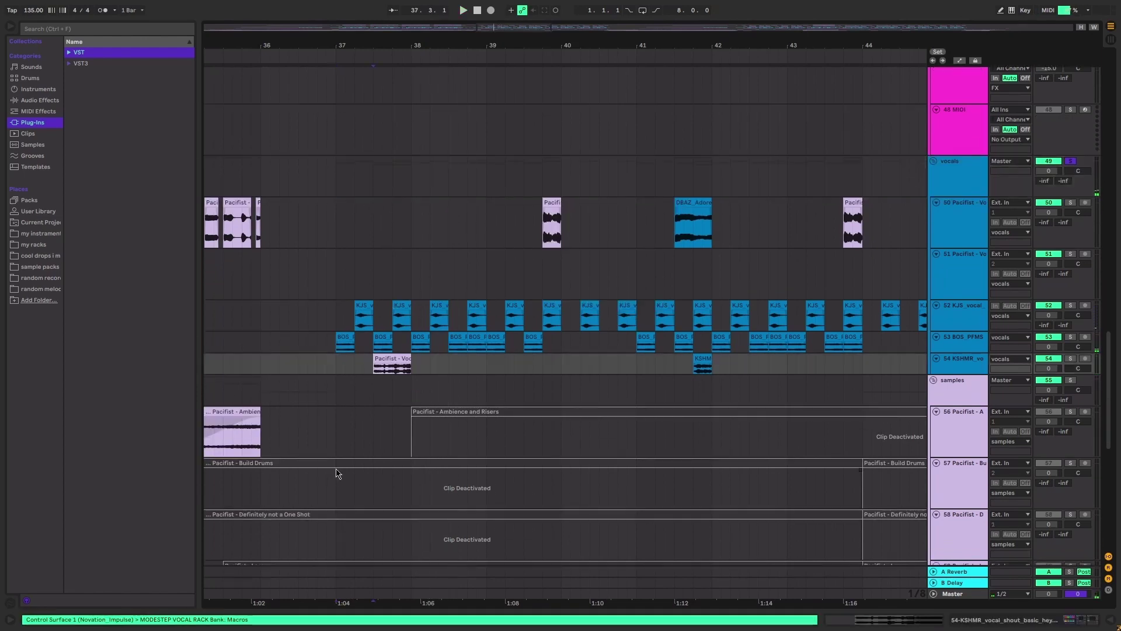
{"action": "key", "text": "space"}
{"action": "double_click", "coordinate": [972, 359]}
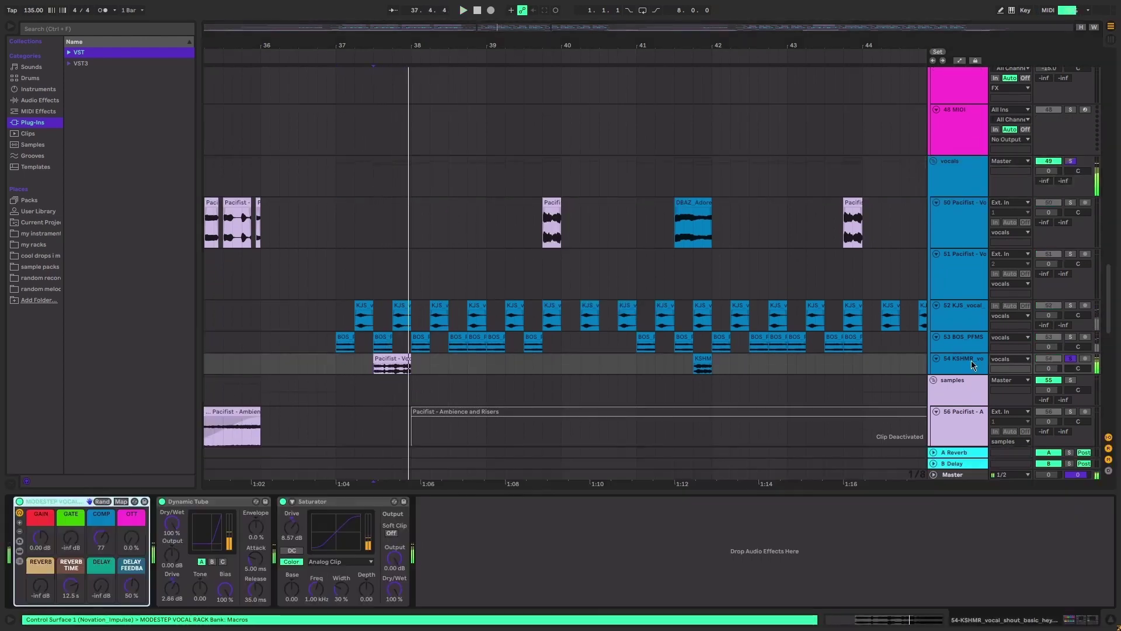
{"action": "key", "text": "space"}
{"action": "key", "text": "space"}
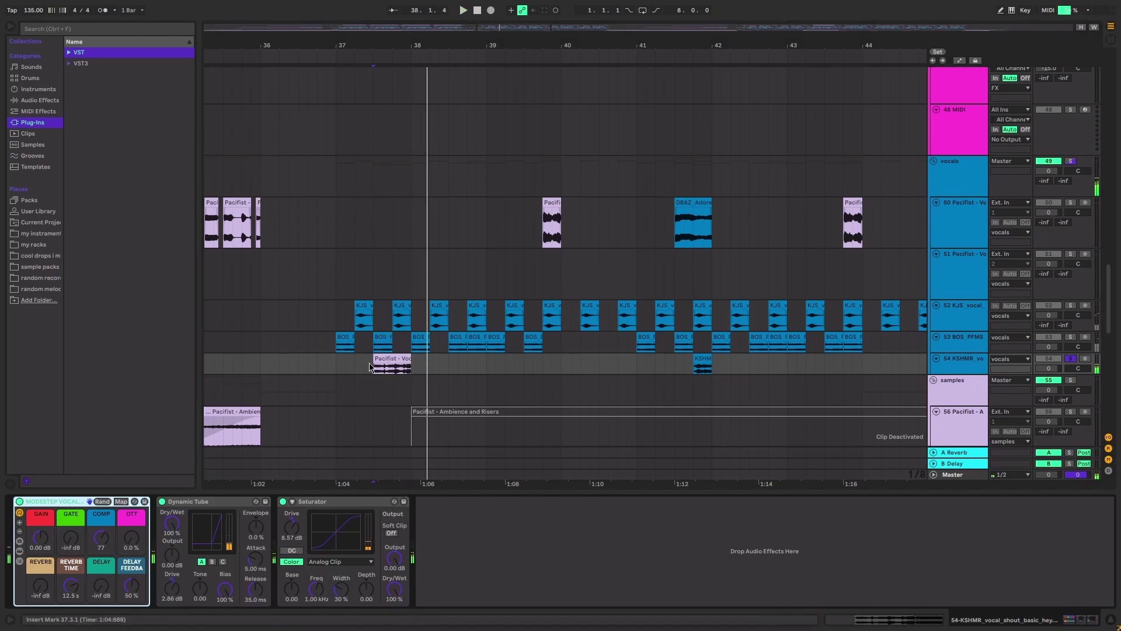
{"action": "key", "text": "space"}
{"action": "left_click_drag", "start_coordinate": [374, 367], "coordinate": [408, 374]}
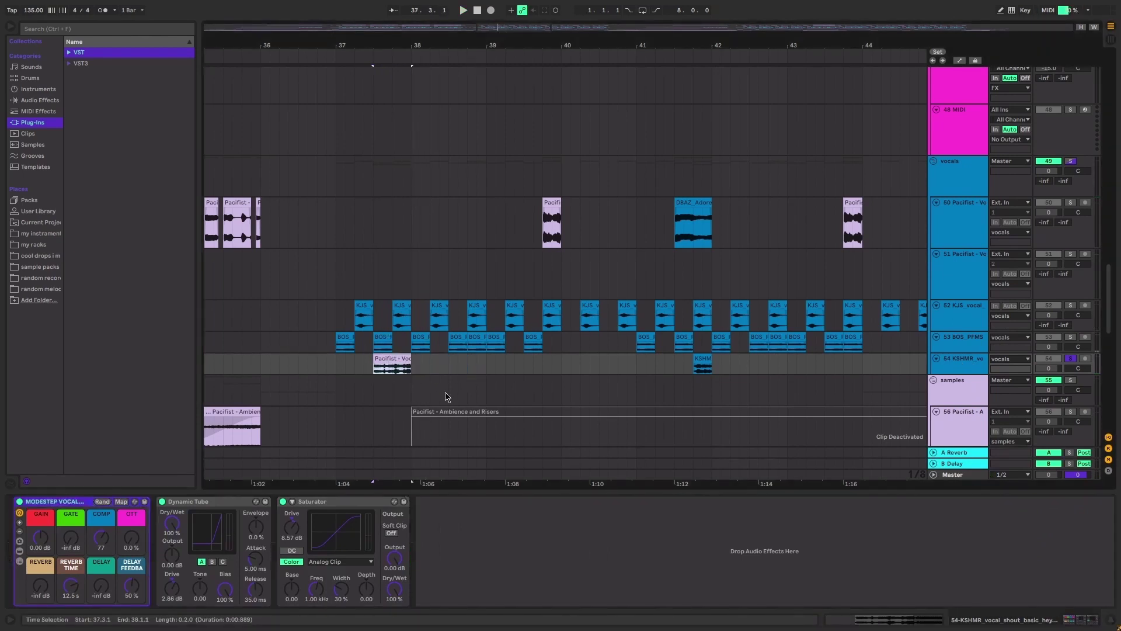
Look across the full arrangement for the other places where the track 54 Pacifist vocal clip is used
{"action": "key", "text": "w"}
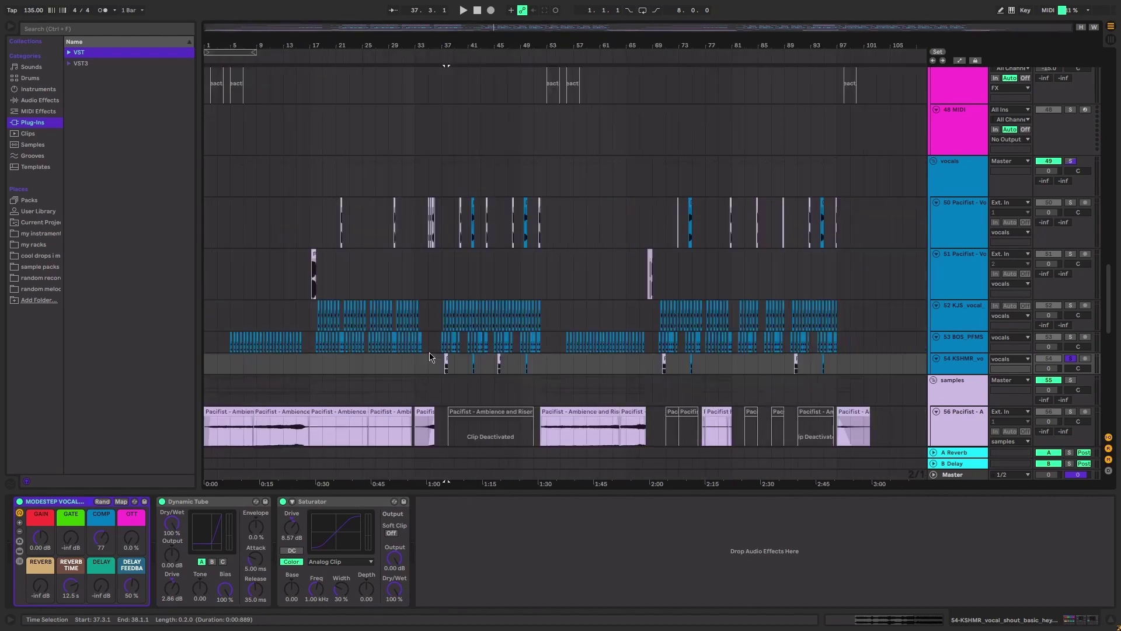
{"action": "scroll", "coordinate": [499, 365], "scroll_direction": "up", "scroll_amount": 3}
{"action": "scroll", "coordinate": [713, 345], "scroll_direction": "right", "scroll_amount": 4}
{"action": "scroll", "coordinate": [724, 318], "scroll_direction": "up", "scroll_amount": 6}
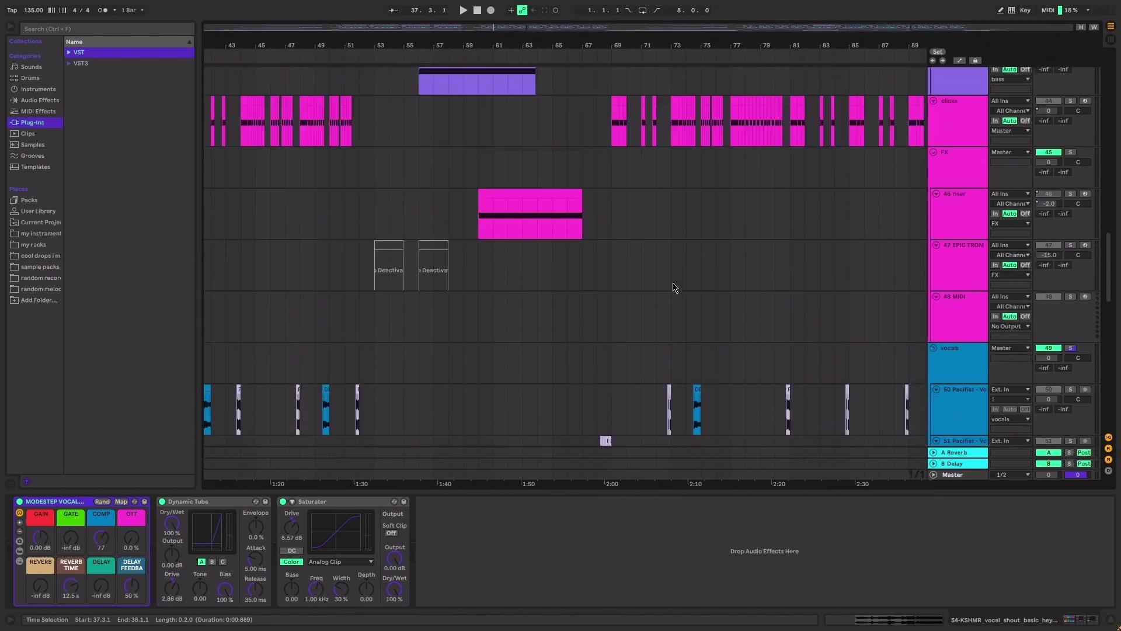
{"action": "left_click_drag", "start_coordinate": [716, 545], "coordinate": [716, 575]}
{"action": "scroll", "coordinate": [704, 263], "scroll_direction": "up", "scroll_amount": 4}
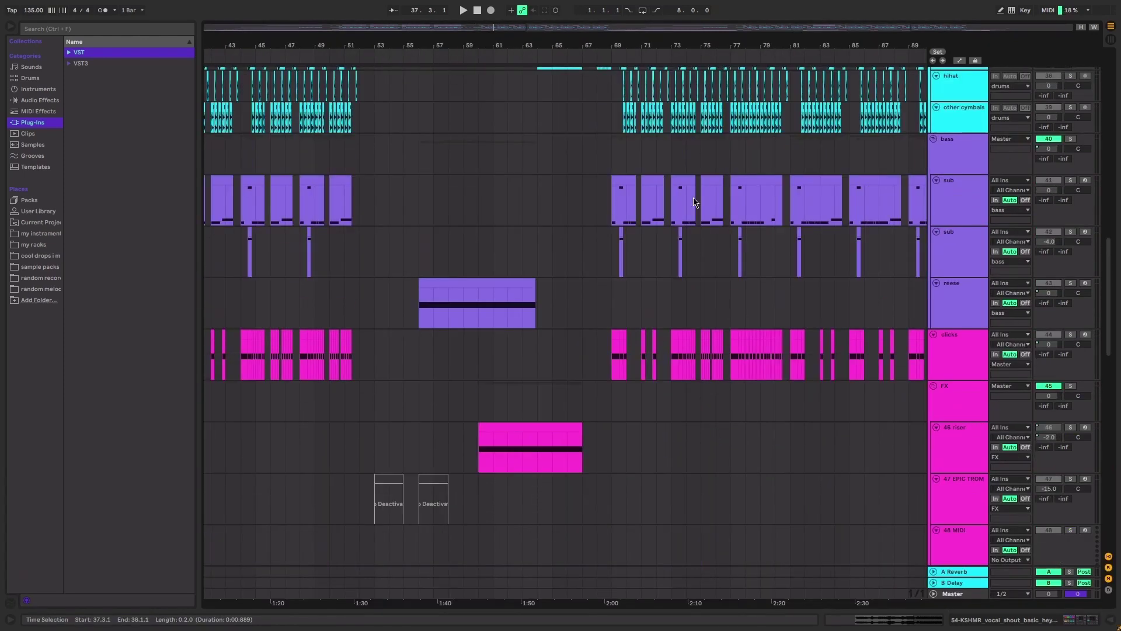
{"action": "scroll", "coordinate": [753, 240], "scroll_direction": "down", "scroll_amount": 5}
{"action": "scroll", "coordinate": [730, 263], "scroll_direction": "down", "scroll_amount": 10}
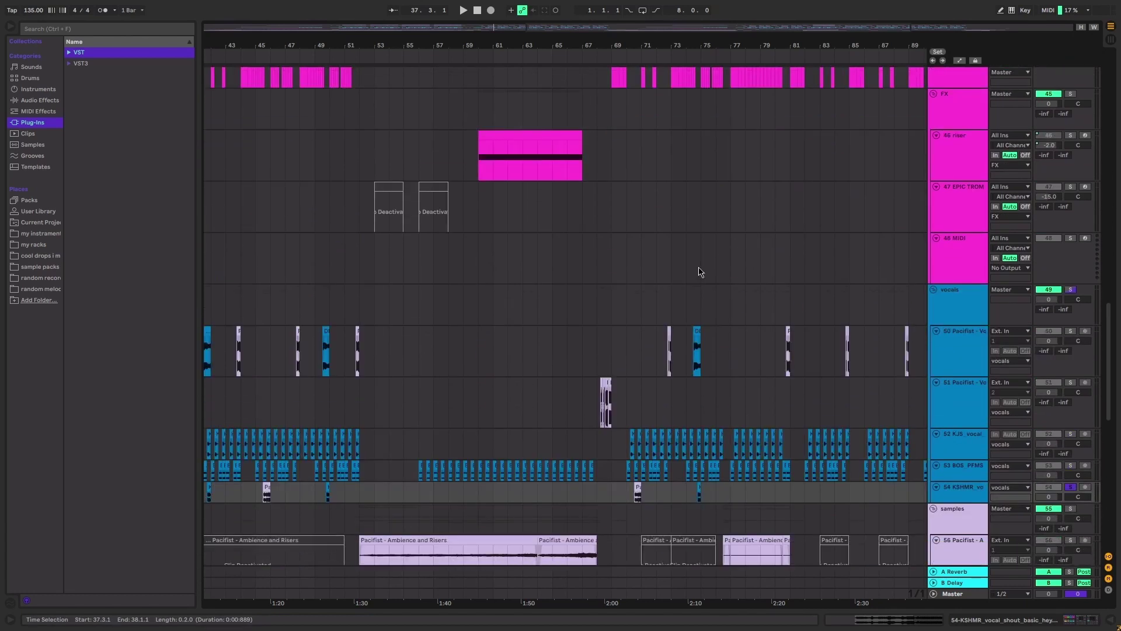
{"action": "scroll", "coordinate": [596, 350], "scroll_direction": "left", "scroll_amount": 6}
{"action": "scroll", "coordinate": [537, 328], "scroll_direction": "up", "scroll_amount": 5}
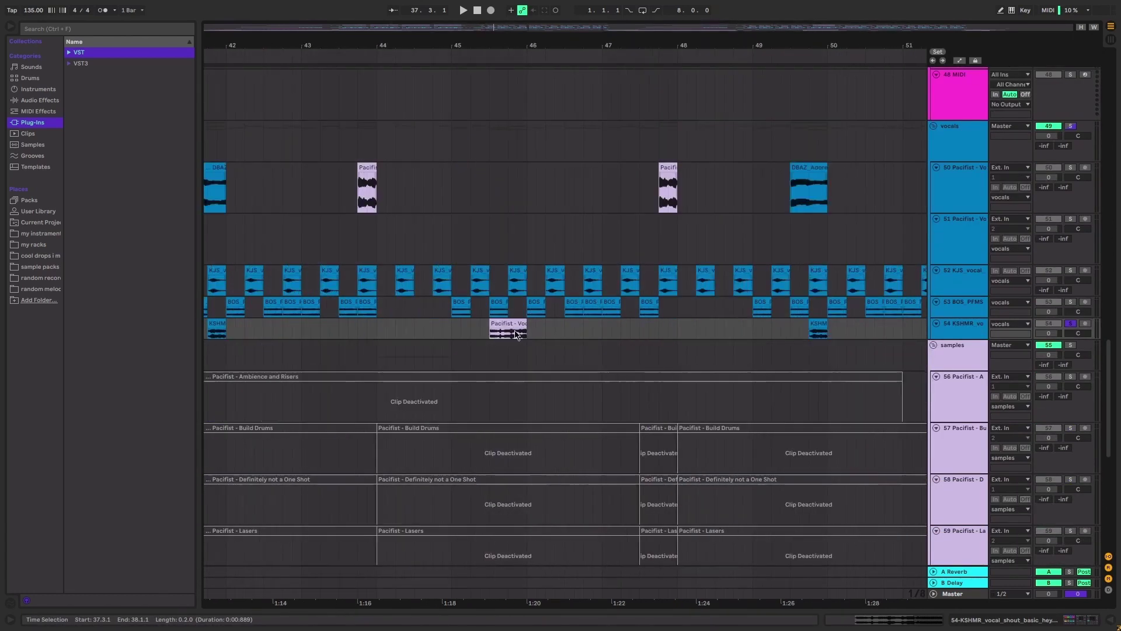
Turn off the solos and play the full mix from 45.1.1 through the track 54 vocal clip, then stop
{"action": "left_click", "coordinate": [455, 332]}
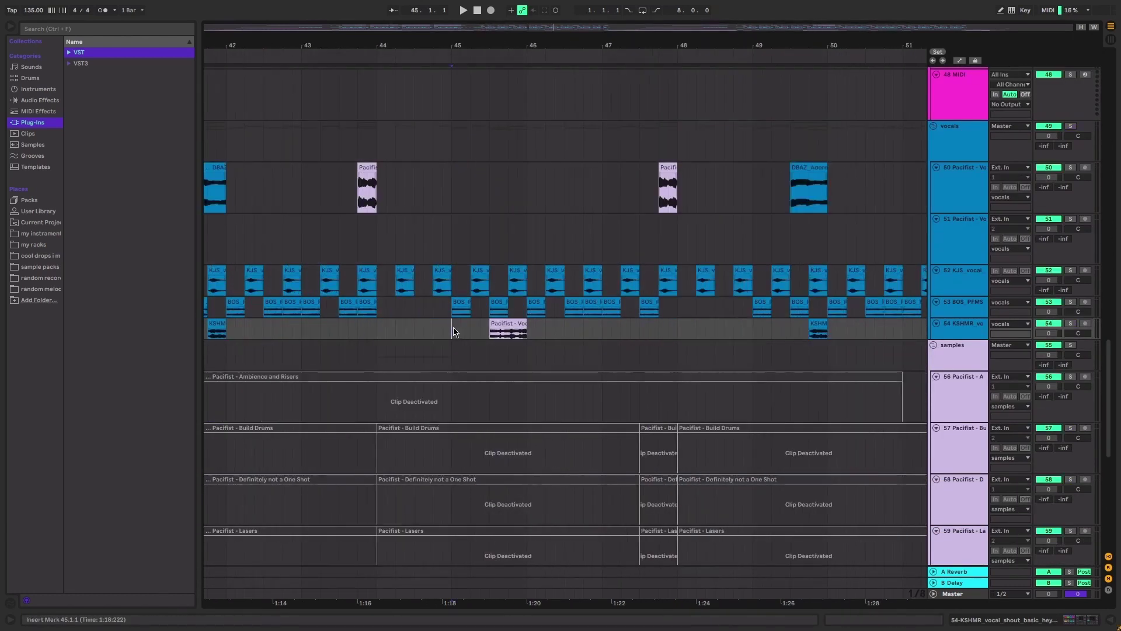
{"action": "key", "text": "space"}
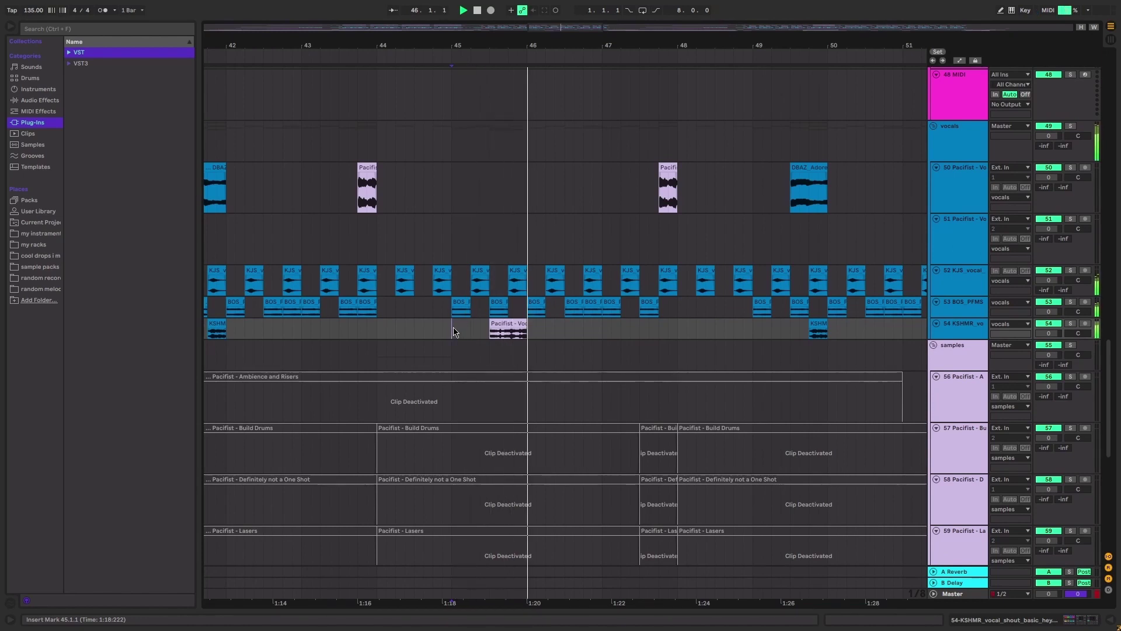
{"action": "scroll", "coordinate": [458, 330], "scroll_direction": "down", "scroll_amount": 3}
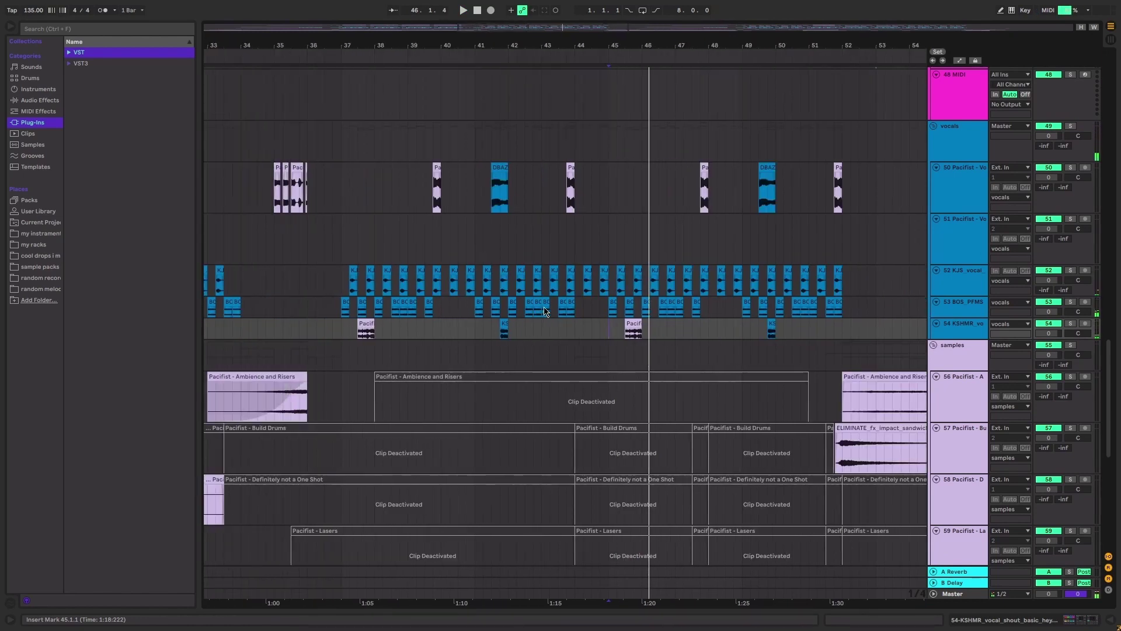
Play the full mix from 70.1.1 through the track 54 vocal clip in the second drop, then stop
{"action": "scroll", "coordinate": [533, 356], "scroll_direction": "right", "scroll_amount": 10}
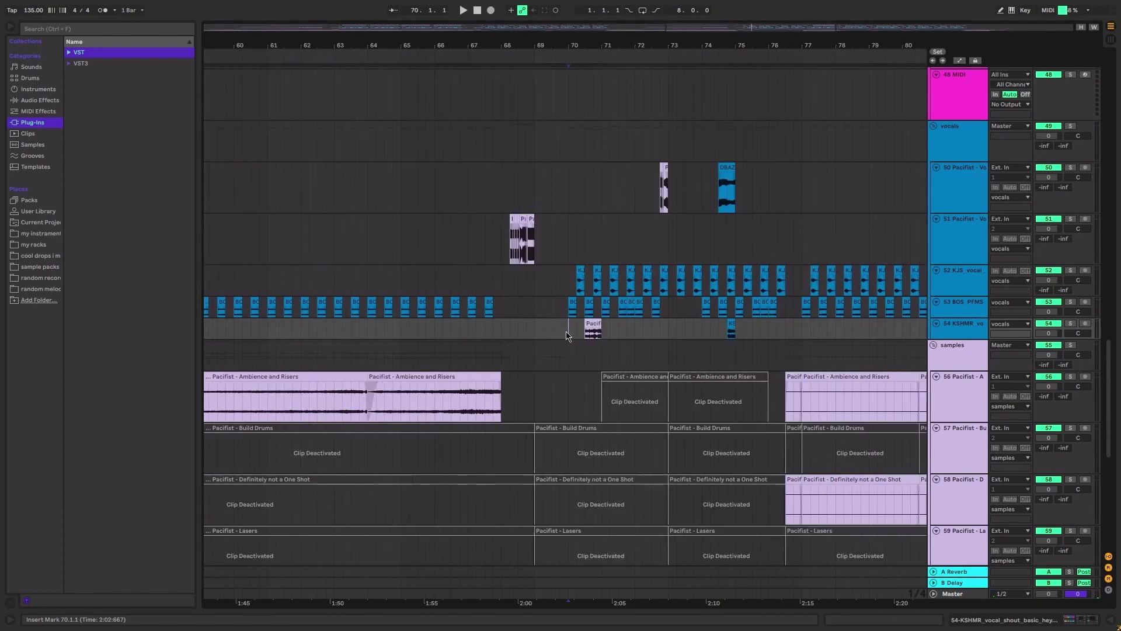
{"action": "key", "text": "space"}
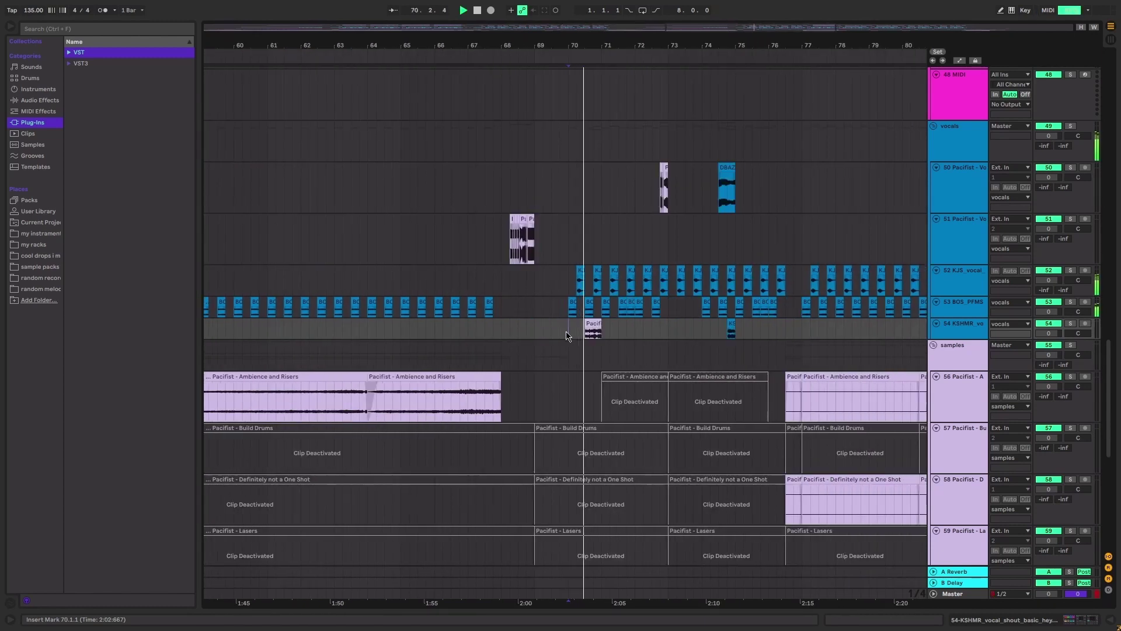
{"action": "key", "text": "space"}
{"action": "scroll", "coordinate": [586, 328], "scroll_direction": "down", "scroll_amount": 3}
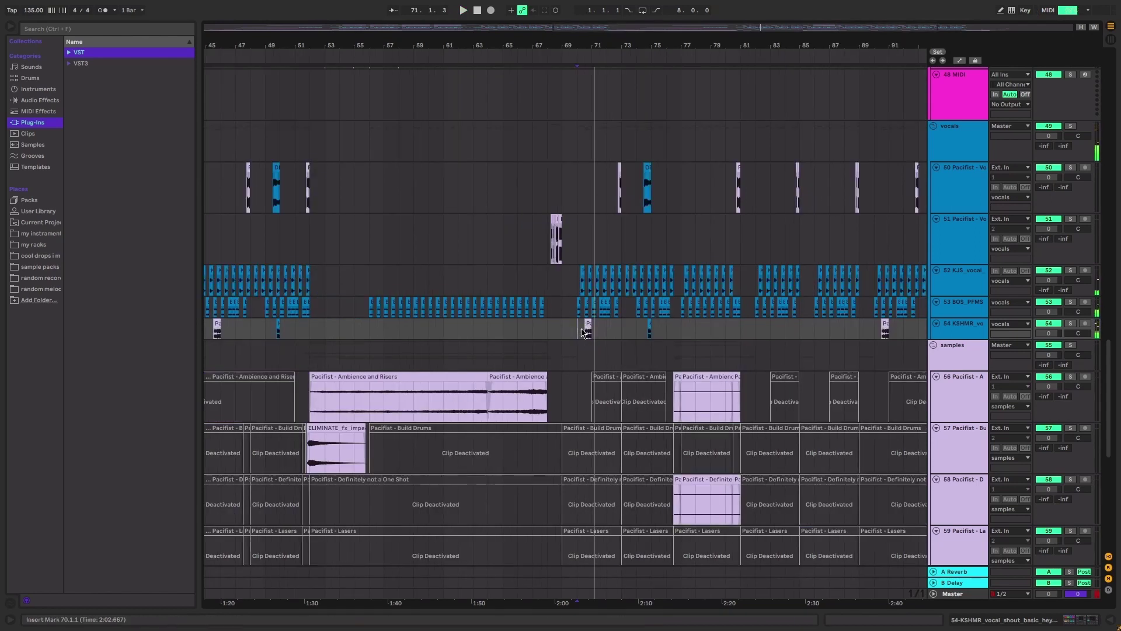
Solo the track 54 KSHMR vocal and play its Pacifist vocal clip at 70.3.1 in the second drop, then stop
{"action": "scroll", "coordinate": [585, 329], "scroll_direction": "up", "scroll_amount": 5}
{"action": "left_click", "coordinate": [587, 328]}
{"action": "key", "text": "space"}
{"action": "key", "text": "s"}
{"action": "scroll", "coordinate": [595, 326], "scroll_direction": "down", "scroll_amount": 6}
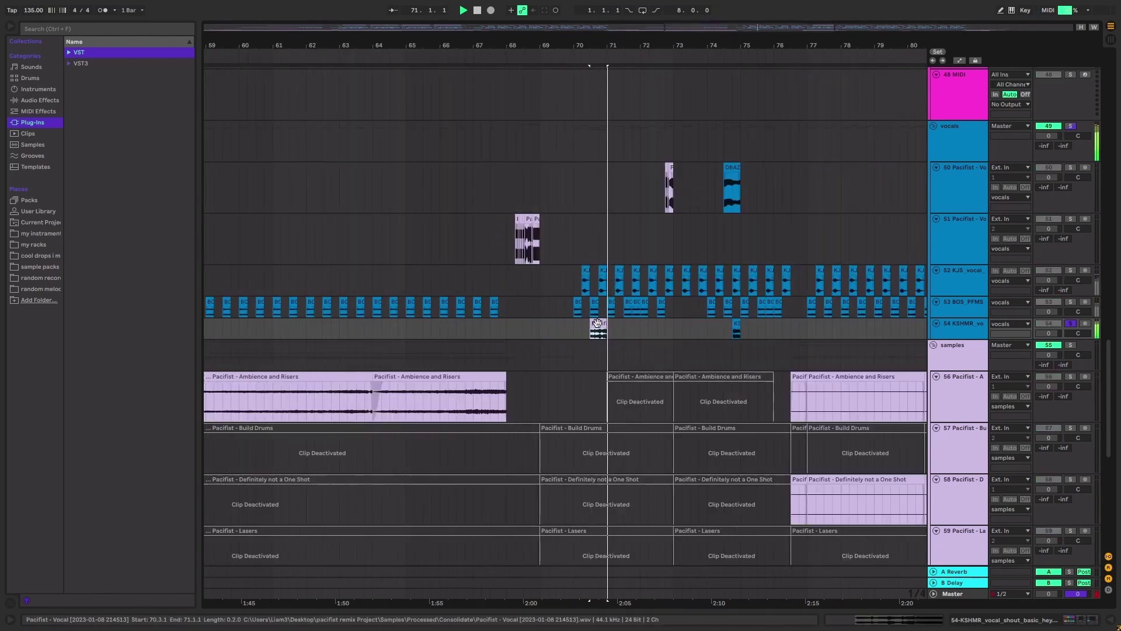
{"action": "key", "text": "space"}
Solo the track 60 Pacifist Bass Lead in the samples group and play its clips from 33.4.1 before the first drop
{"action": "scroll", "coordinate": [402, 337], "scroll_direction": "up", "scroll_amount": 6}
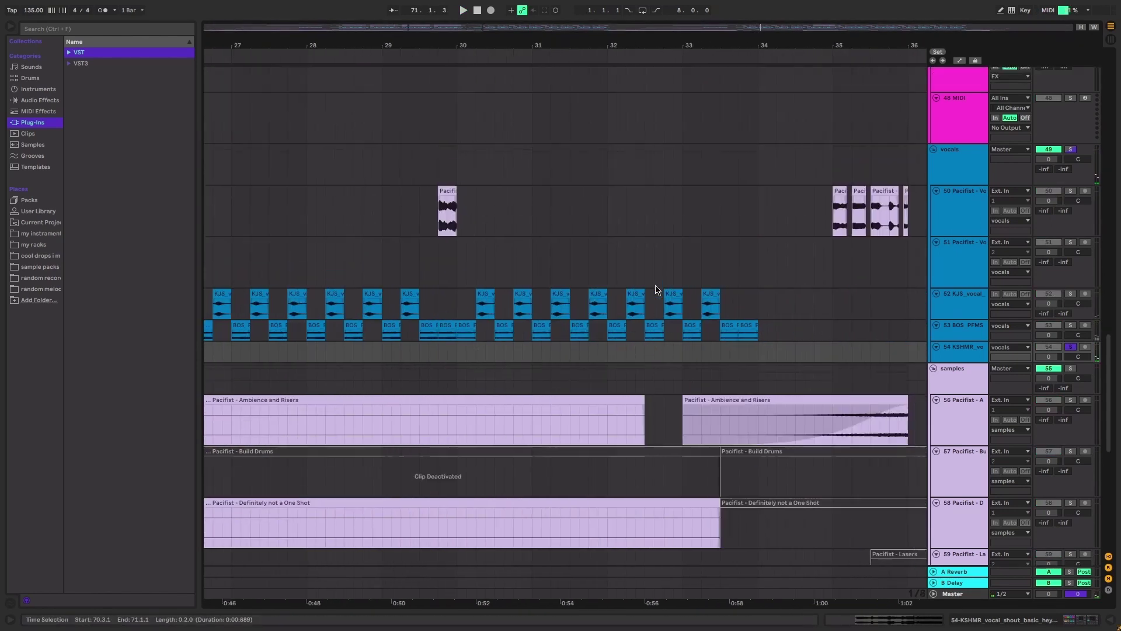
{"action": "scroll", "coordinate": [601, 293], "scroll_direction": "down", "scroll_amount": 4}
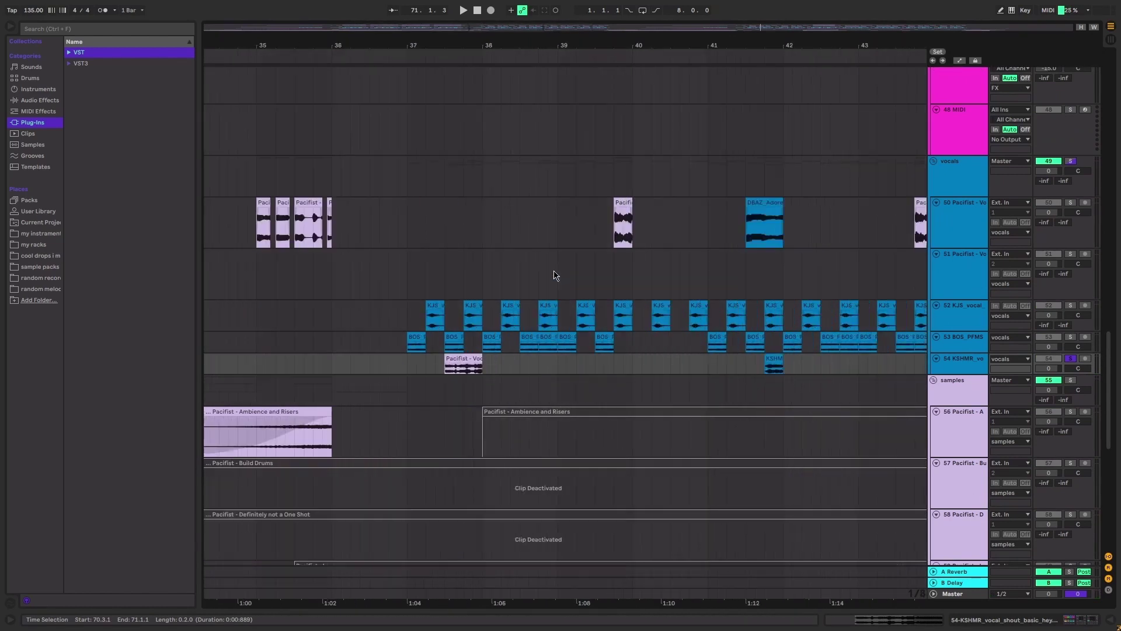
{"action": "scroll", "coordinate": [495, 263], "scroll_direction": "down", "scroll_amount": 3}
{"action": "scroll", "coordinate": [521, 290], "scroll_direction": "down", "scroll_amount": 5}
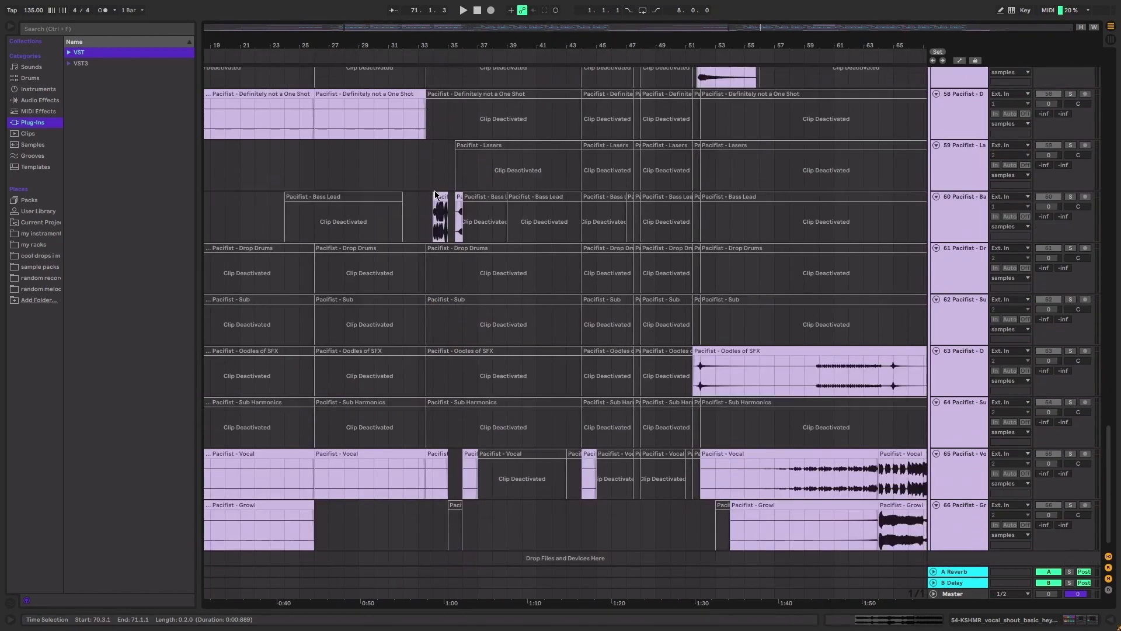
{"action": "scroll", "coordinate": [435, 196], "scroll_direction": "up", "scroll_amount": 3}
{"action": "left_click", "coordinate": [426, 226]}
{"action": "key", "text": "s"}
{"action": "key", "text": "space"}
{"action": "scroll", "coordinate": [443, 251], "scroll_direction": "up", "scroll_amount": 5}
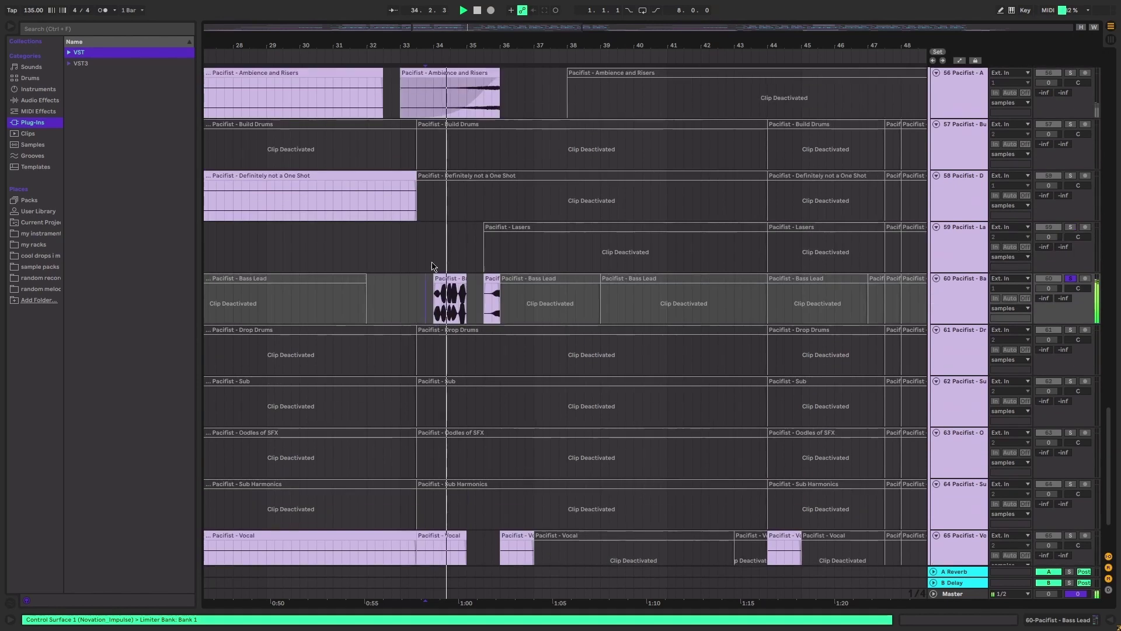
Solo the track 51 Pacifist vocal and play its clip from 17.1.1, then stop
{"action": "scroll", "coordinate": [446, 275], "scroll_direction": "down", "scroll_amount": 5}
{"action": "scroll", "coordinate": [444, 273], "scroll_direction": "left", "scroll_amount": 3}
{"action": "scroll", "coordinate": [444, 270], "scroll_direction": "left", "scroll_amount": 7}
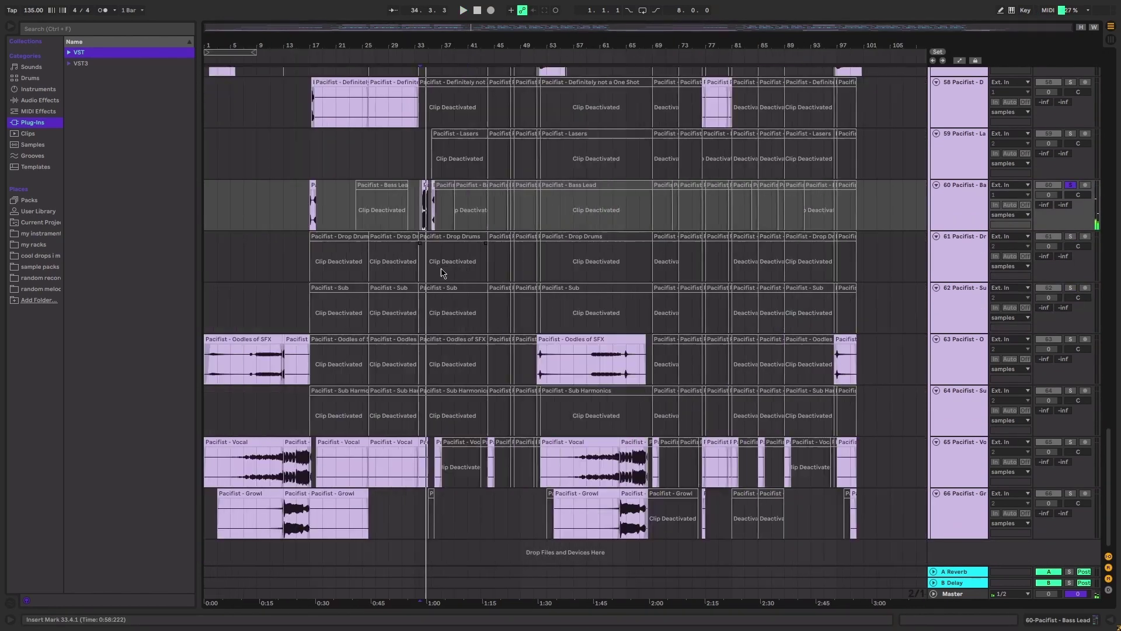
{"action": "scroll", "coordinate": [409, 292], "scroll_direction": "left", "scroll_amount": 6}
{"action": "scroll", "coordinate": [415, 274], "scroll_direction": "up", "scroll_amount": 1}
{"action": "scroll", "coordinate": [415, 275], "scroll_direction": "down", "scroll_amount": 1}
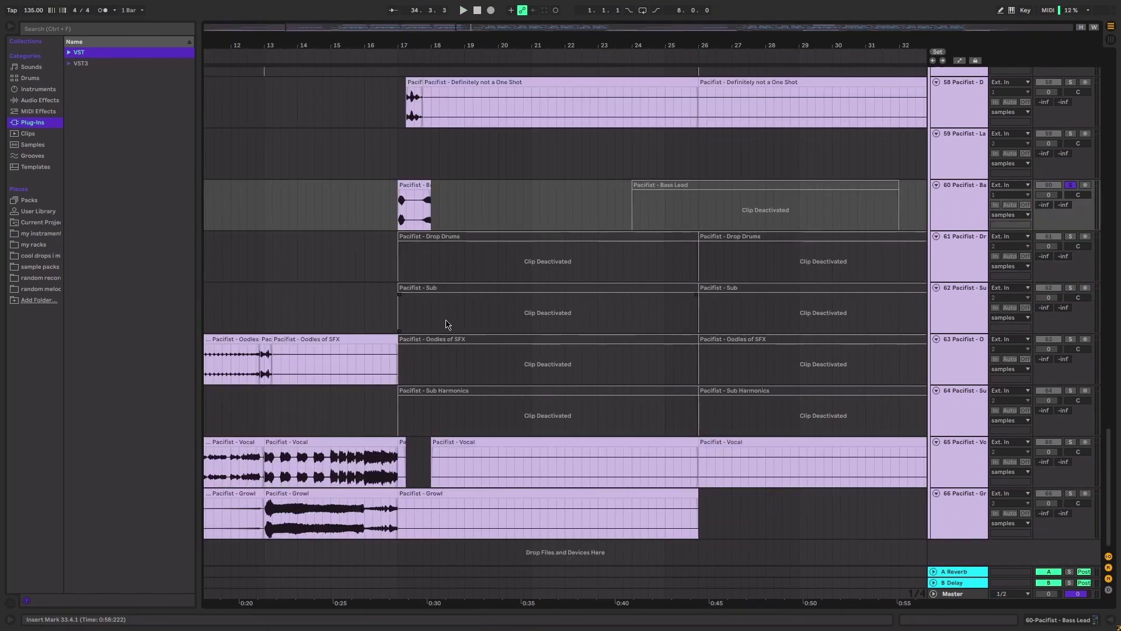
{"action": "scroll", "coordinate": [403, 304], "scroll_direction": "up", "scroll_amount": 9}
{"action": "left_click", "coordinate": [383, 333]}
{"action": "key", "text": "space"}
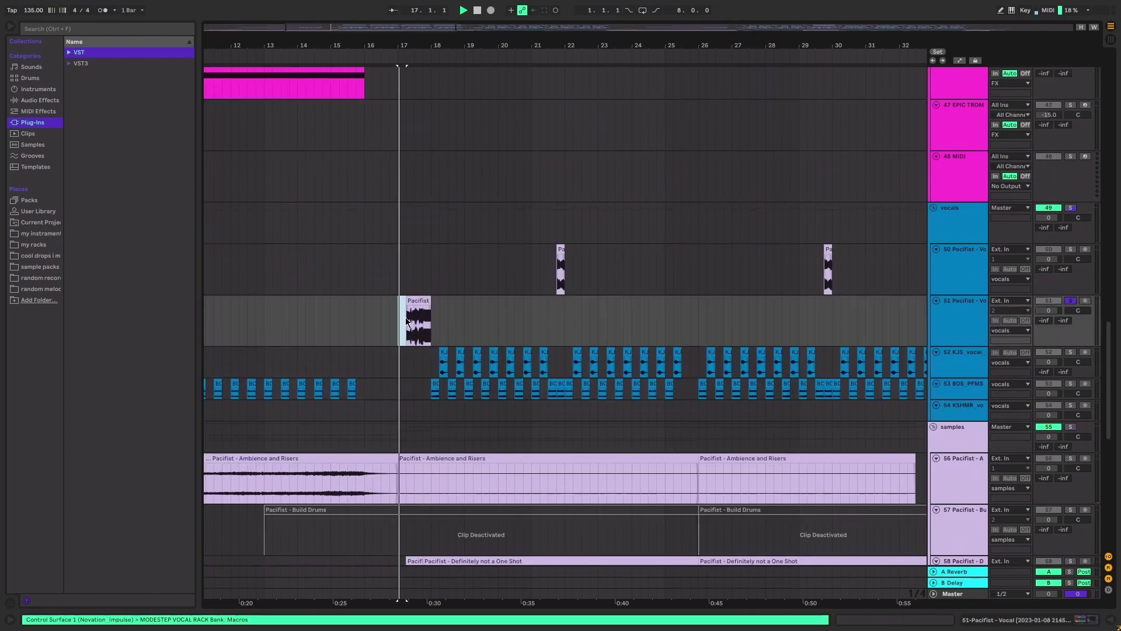
{"action": "scroll", "coordinate": [446, 271], "scroll_direction": "down", "scroll_amount": 3, "text": "ctrl"}
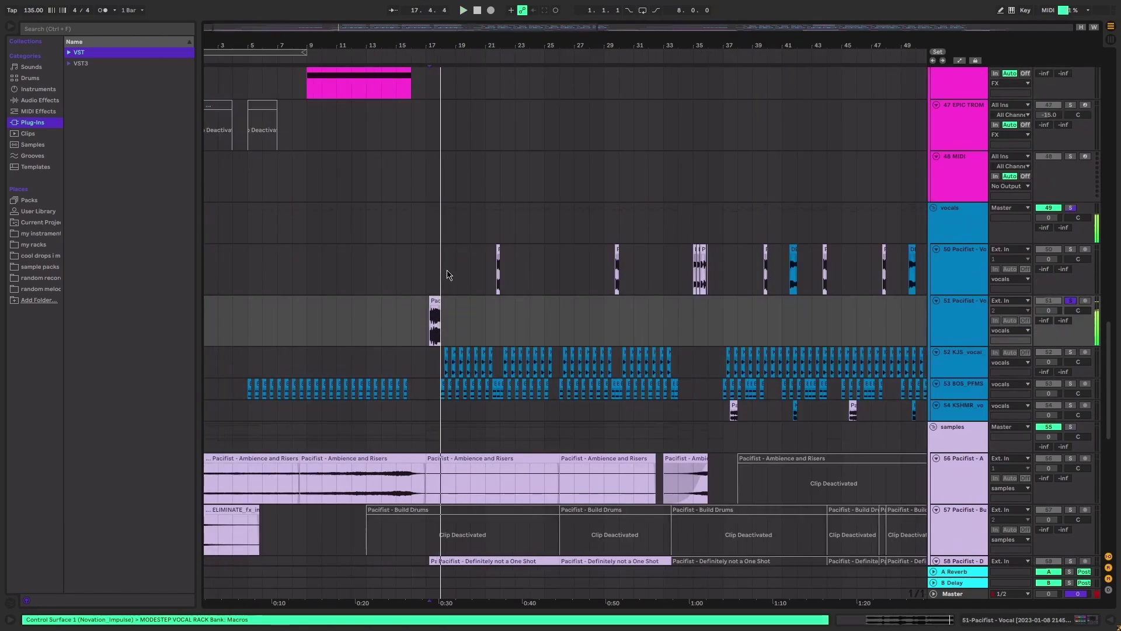
Examine the vocal clips on tracks 50 to 54 from bar 17 onward, marking bars 37 to 42 and the spot before the track 54 clip
{"action": "scroll", "coordinate": [483, 313], "scroll_direction": "up", "scroll_amount": 3}
{"action": "scroll", "coordinate": [681, 395], "scroll_direction": "right", "scroll_amount": 4}
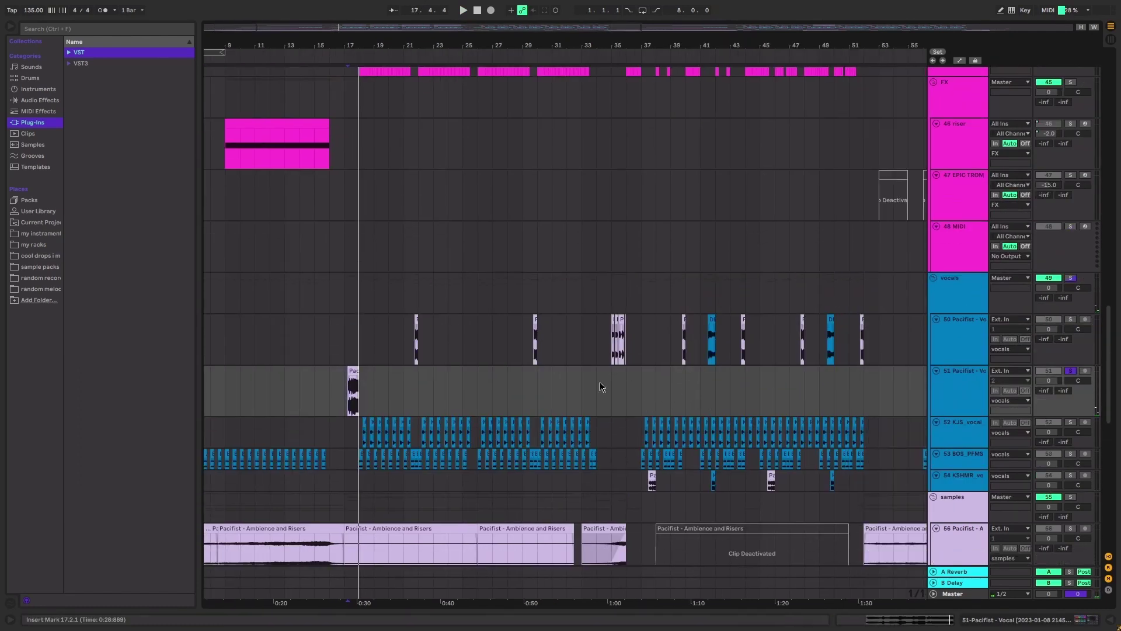
{"action": "scroll", "coordinate": [601, 387], "scroll_direction": "left", "scroll_amount": 2}
{"action": "scroll", "coordinate": [642, 415], "scroll_direction": "right", "scroll_amount": 2}
{"action": "left_click_drag", "start_coordinate": [645, 370], "coordinate": [717, 444]}
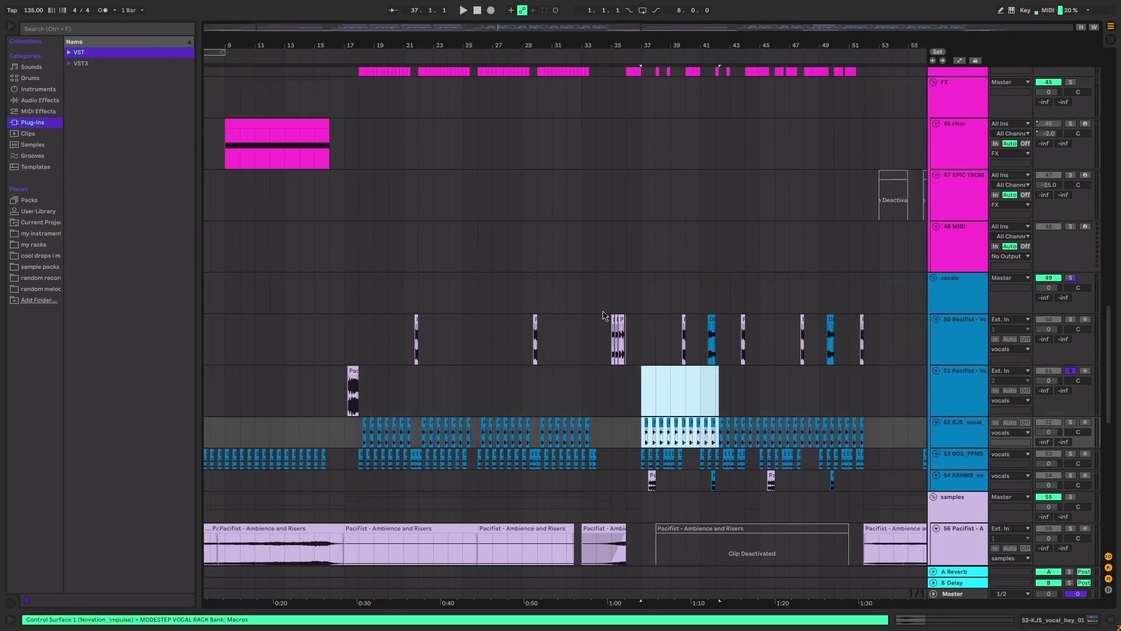
{"action": "scroll", "coordinate": [608, 248], "scroll_direction": "up", "scroll_amount": 8}
{"action": "scroll", "coordinate": [611, 248], "scroll_direction": "down", "scroll_amount": 6}
{"action": "scroll", "coordinate": [503, 250], "scroll_direction": "up", "scroll_amount": 1}
{"action": "scroll", "coordinate": [503, 251], "scroll_direction": "left", "scroll_amount": 4}
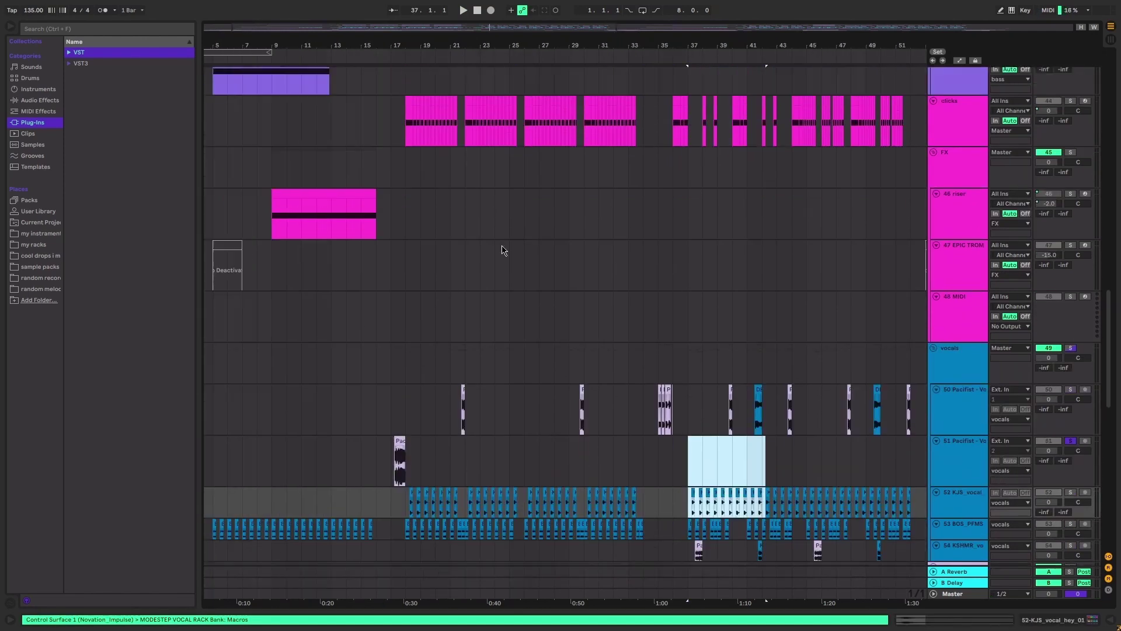
{"action": "scroll", "coordinate": [528, 263], "scroll_direction": "down", "scroll_amount": 5}
{"action": "scroll", "coordinate": [384, 341], "scroll_direction": "up", "scroll_amount": 4}
{"action": "scroll", "coordinate": [611, 325], "scroll_direction": "up", "scroll_amount": 3}
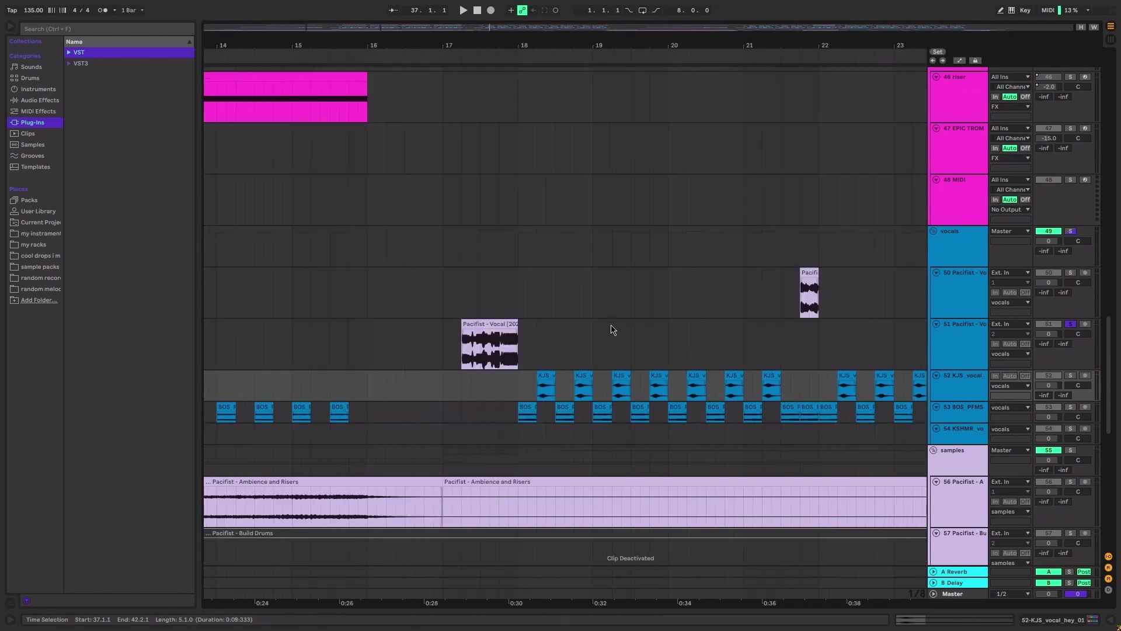
{"action": "scroll", "coordinate": [616, 327], "scroll_direction": "down", "scroll_amount": 3}
{"action": "scroll", "coordinate": [615, 328], "scroll_direction": "right", "scroll_amount": 3}
{"action": "scroll", "coordinate": [557, 326], "scroll_direction": "right", "scroll_amount": 2}
{"action": "scroll", "coordinate": [443, 341], "scroll_direction": "right", "scroll_amount": 15}
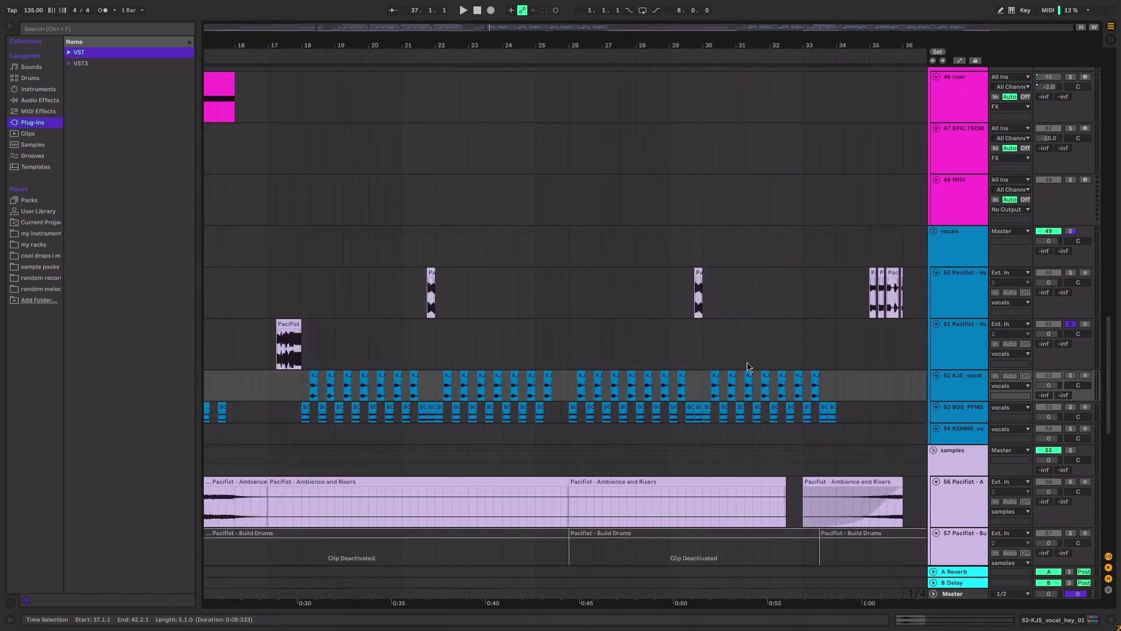
{"action": "left_click_drag", "start_coordinate": [723, 558], "coordinate": [626, 444]}
{"action": "left_click", "coordinate": [626, 440]}
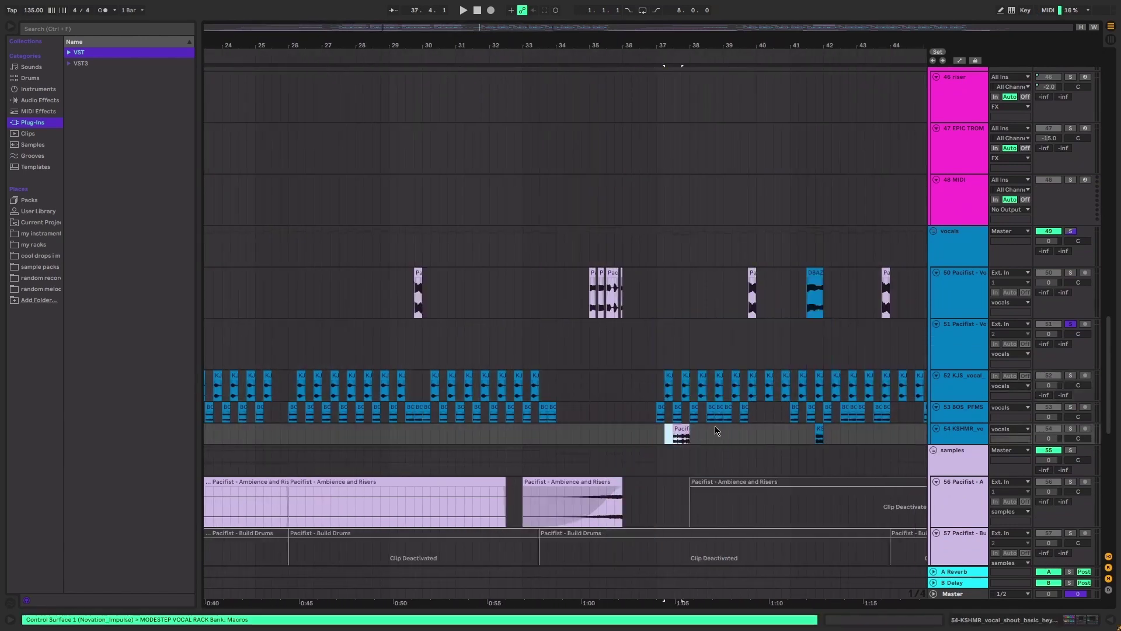
Replay the soloed track 51 Pacifist vocal clip from 17.1.1 and locate the track 54 clip in bar 37
{"action": "scroll", "coordinate": [370, 340], "scroll_direction": "left", "scroll_amount": 9}
{"action": "left_click", "coordinate": [246, 346]}
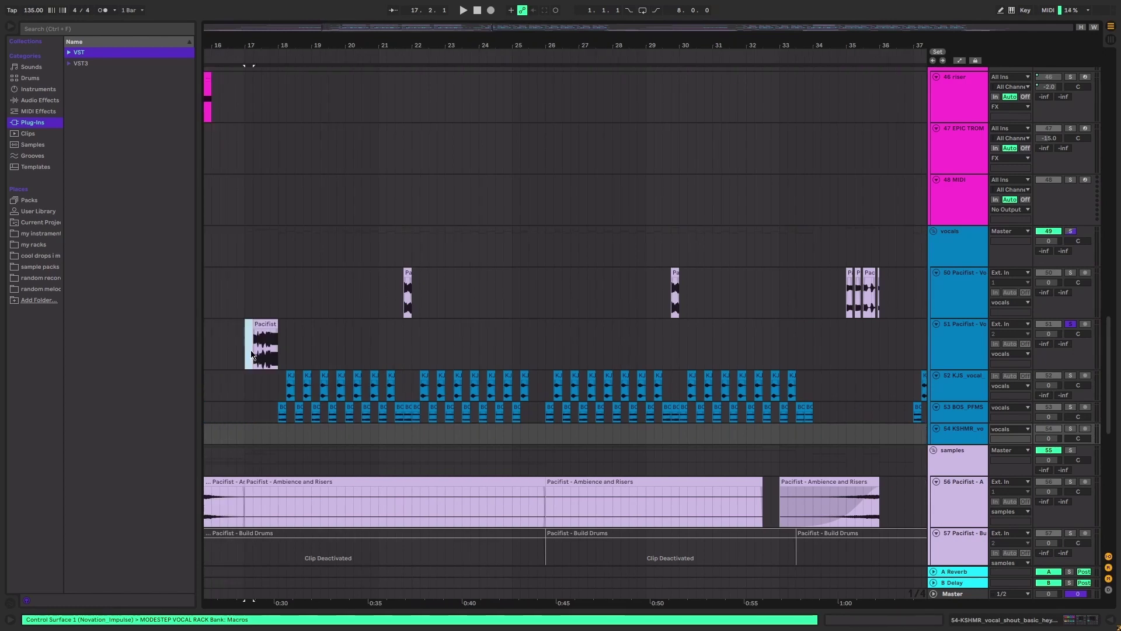
{"action": "key", "text": "space"}
{"action": "scroll", "coordinate": [369, 349], "scroll_direction": "right", "scroll_amount": 3}
{"action": "scroll", "coordinate": [526, 398], "scroll_direction": "right", "scroll_amount": 8}
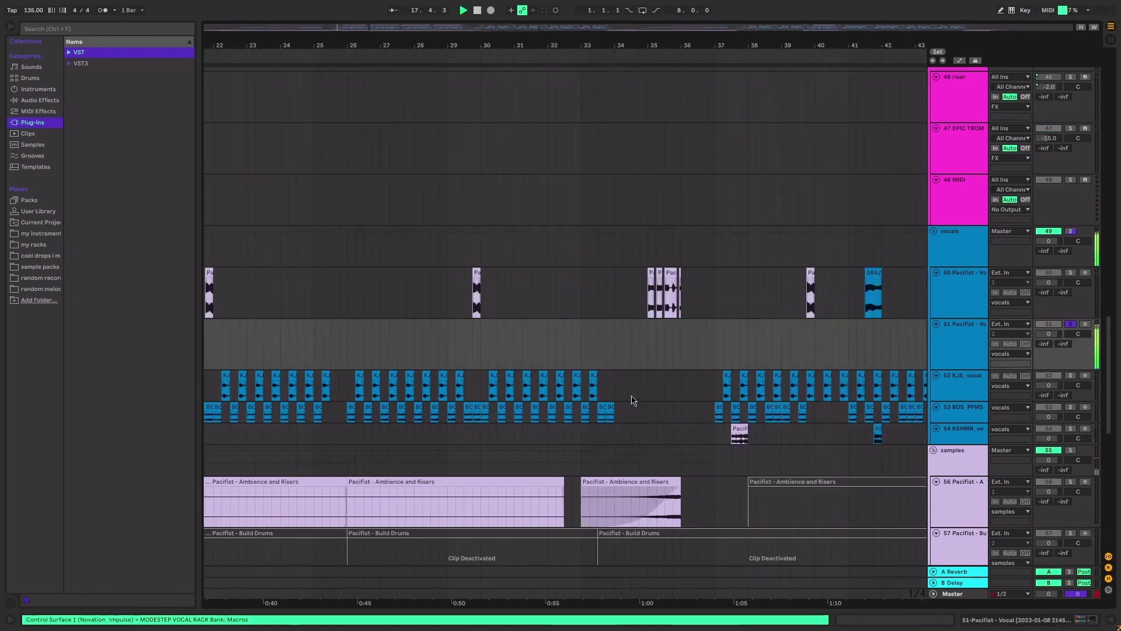
Select the track 54 Pacifist vocal clip at 37.3.1 and inspect its effect chain, especially Dynamic Tube and its Bias control
{"action": "scroll", "coordinate": [514, 449], "scroll_direction": "up", "scroll_amount": 3}
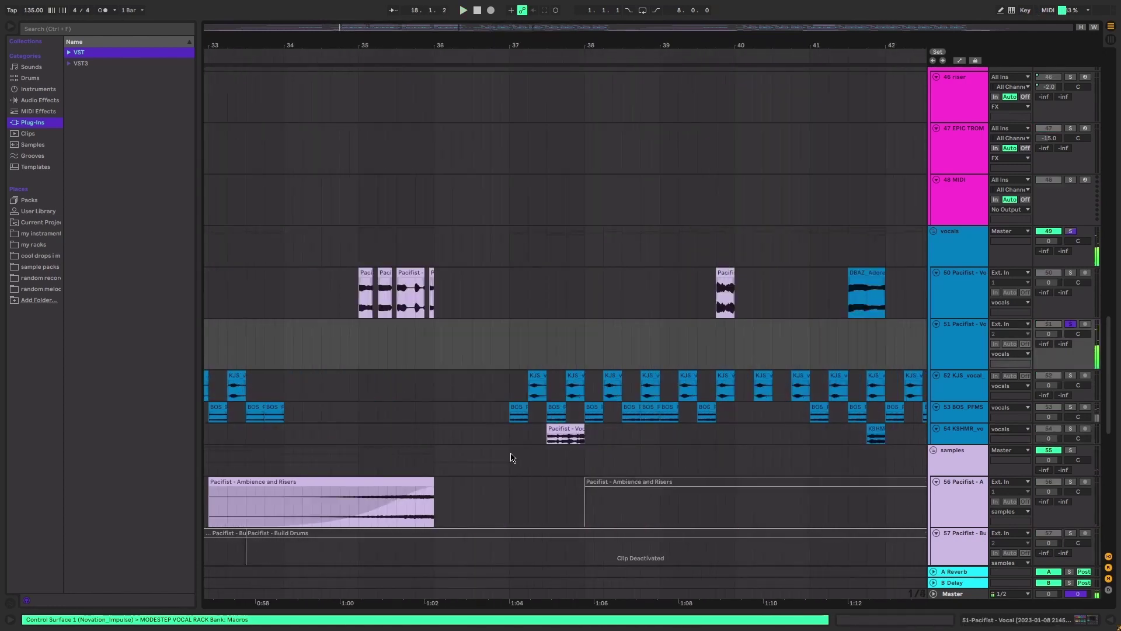
{"action": "left_click", "coordinate": [551, 439]}
{"action": "scroll", "coordinate": [598, 434], "scroll_direction": "up", "scroll_amount": 3}
{"action": "double_click", "coordinate": [963, 429]}
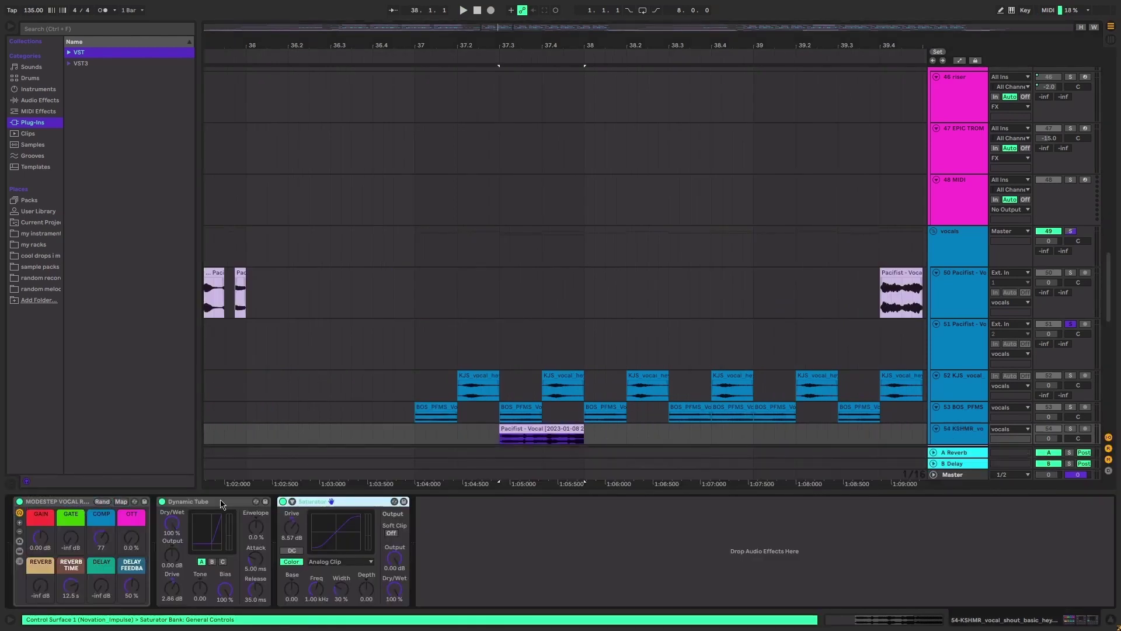
{"action": "left_click", "coordinate": [193, 503]}
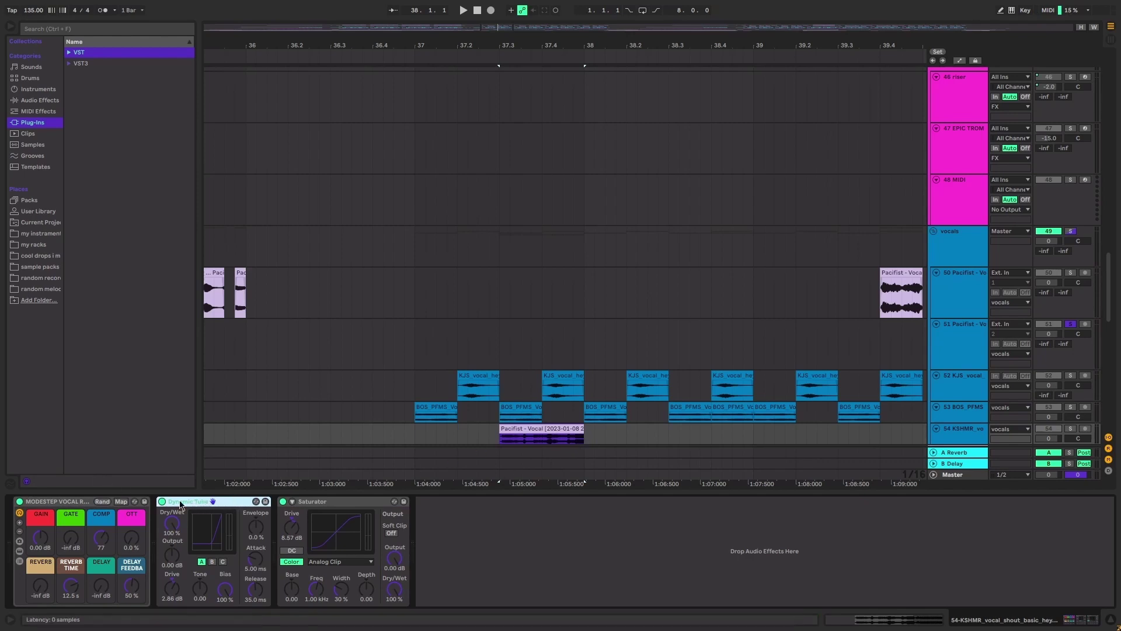
{"action": "left_click", "coordinate": [228, 591]}
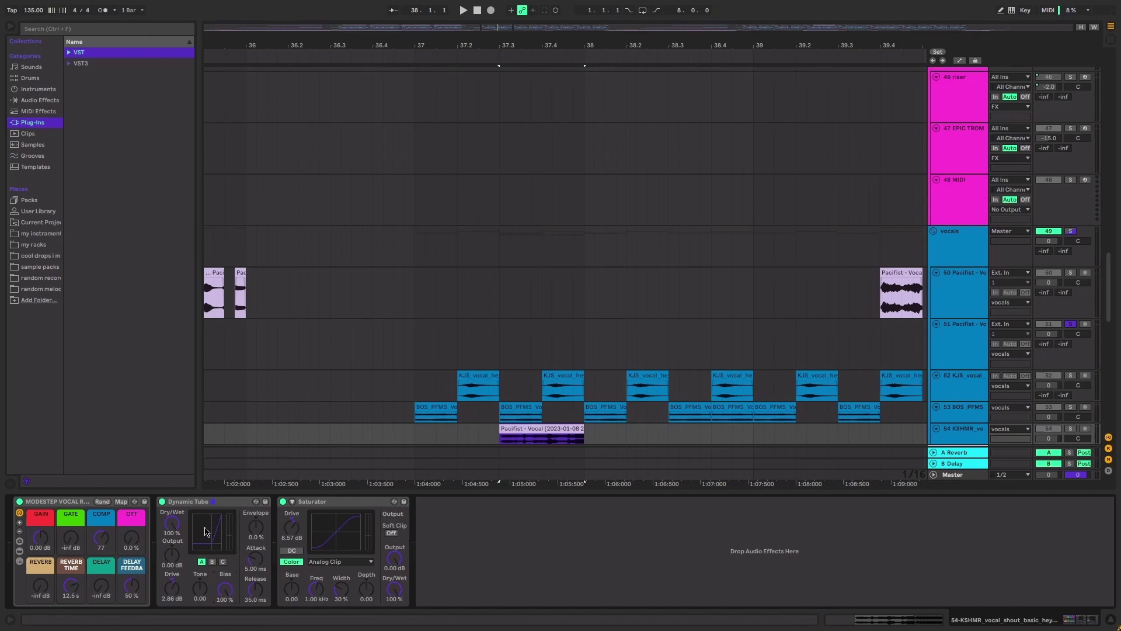
{"action": "left_click", "coordinate": [524, 442]}
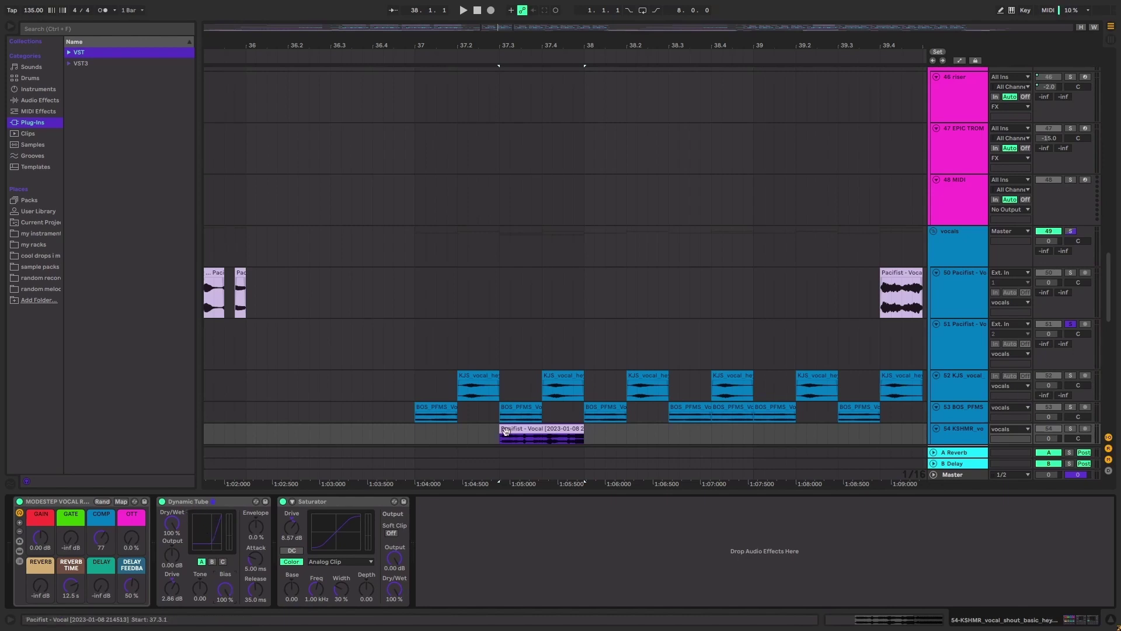
Solo track 54, play its clip with Dynamic Tube bypassed to compare, then re-enable the effect and hide the device chain
{"action": "scroll", "coordinate": [509, 401], "scroll_direction": "down", "scroll_amount": 3}
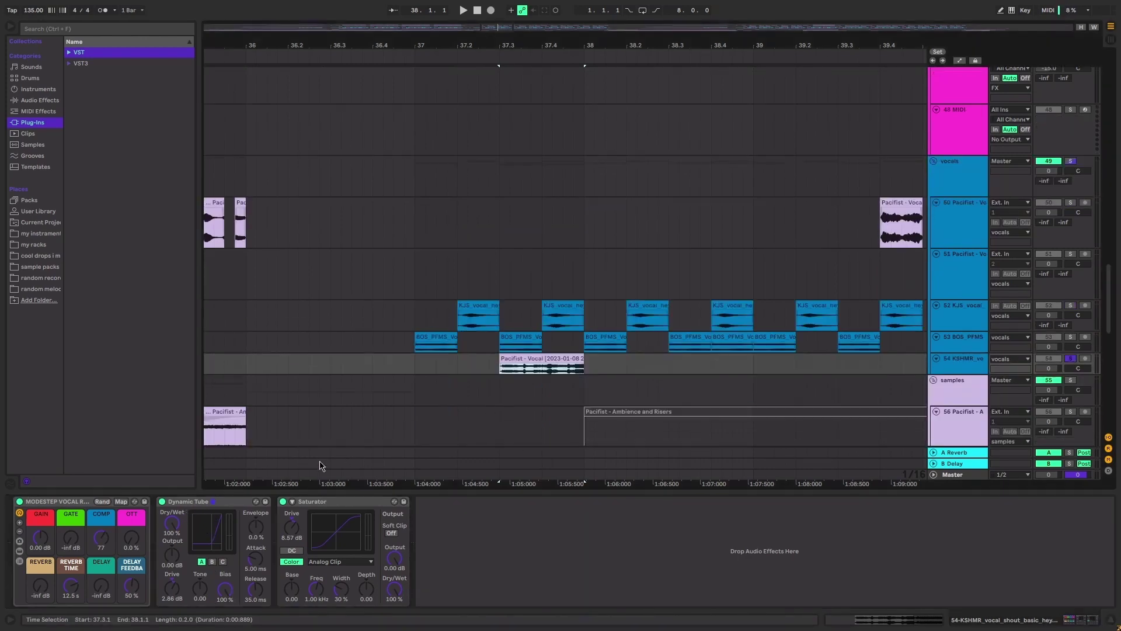
{"action": "left_click", "coordinate": [162, 502]}
{"action": "key", "text": "space"}
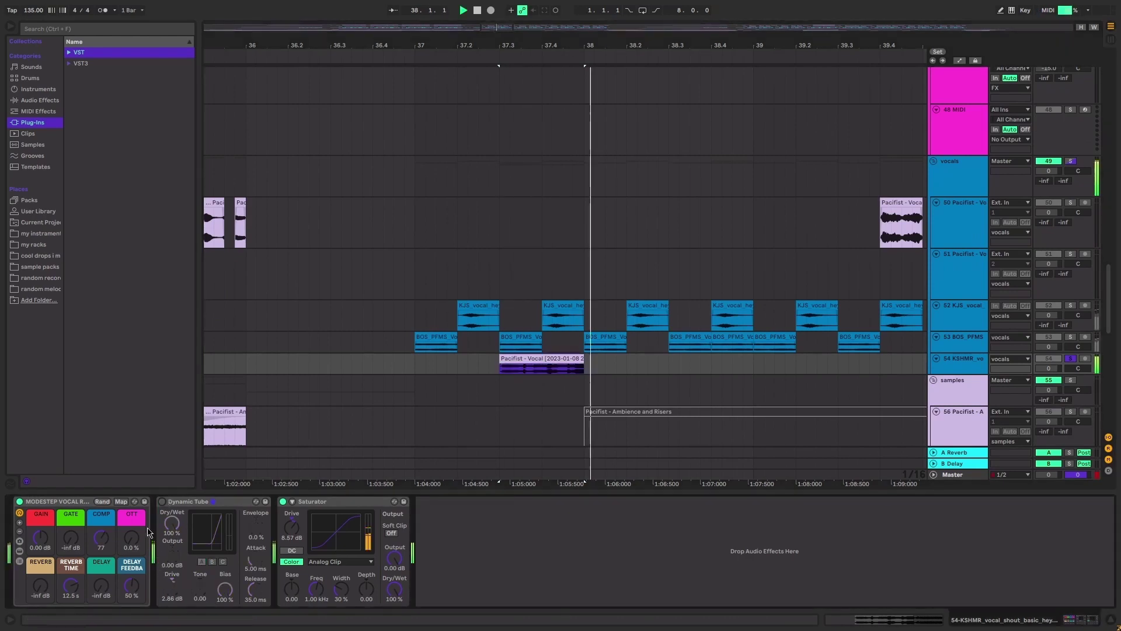
{"action": "left_click", "coordinate": [161, 501]}
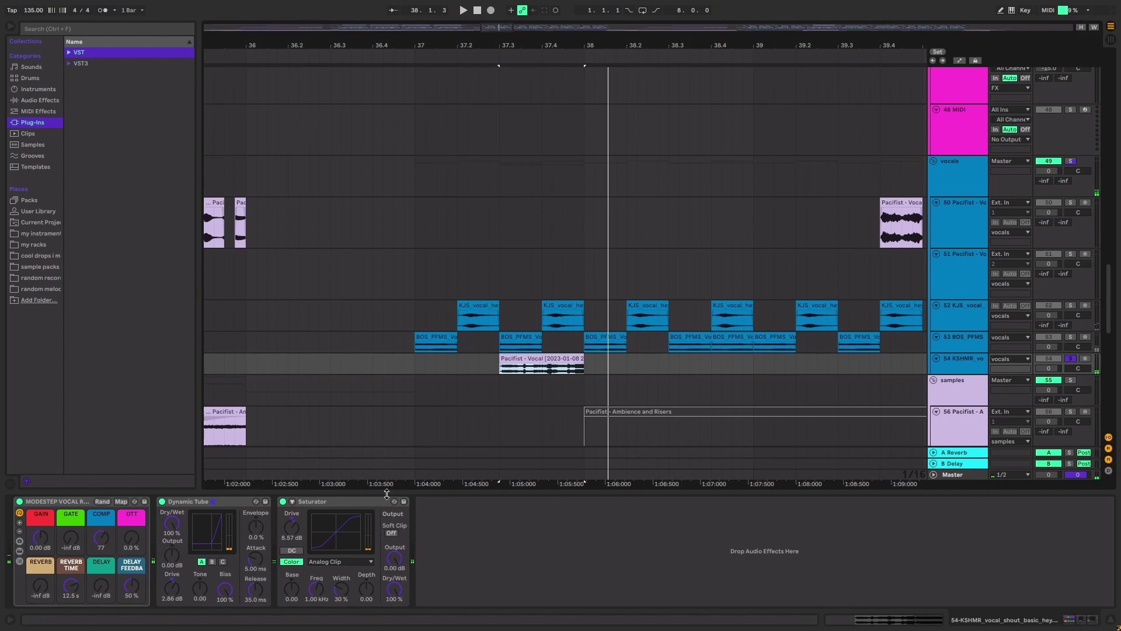
{"action": "left_click_drag", "start_coordinate": [386, 494], "coordinate": [418, 620]}
Play the soloed KSHMR vocal shout clip on track 54 from 41.4.1, then stop
{"action": "scroll", "coordinate": [438, 334], "scroll_direction": "down", "scroll_amount": 10}
{"action": "scroll", "coordinate": [362, 336], "scroll_direction": "up", "scroll_amount": 3}
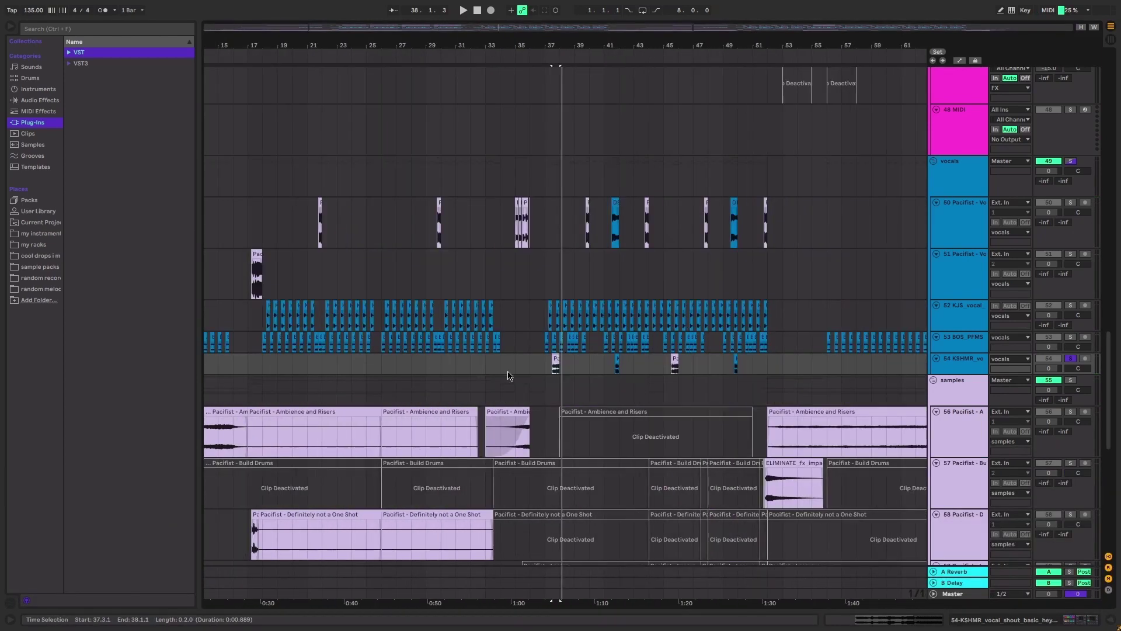
{"action": "left_click", "coordinate": [617, 368]}
{"action": "key", "text": "plus"}
{"action": "key", "text": "plus"}
{"action": "key", "text": "plus"}
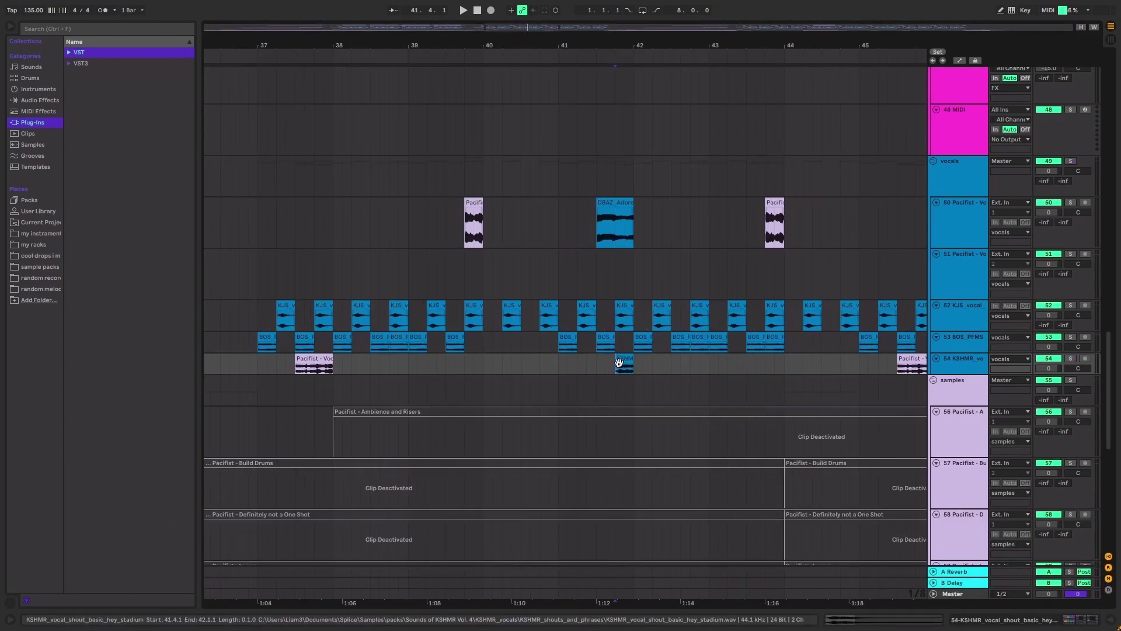
{"action": "key", "text": "space"}
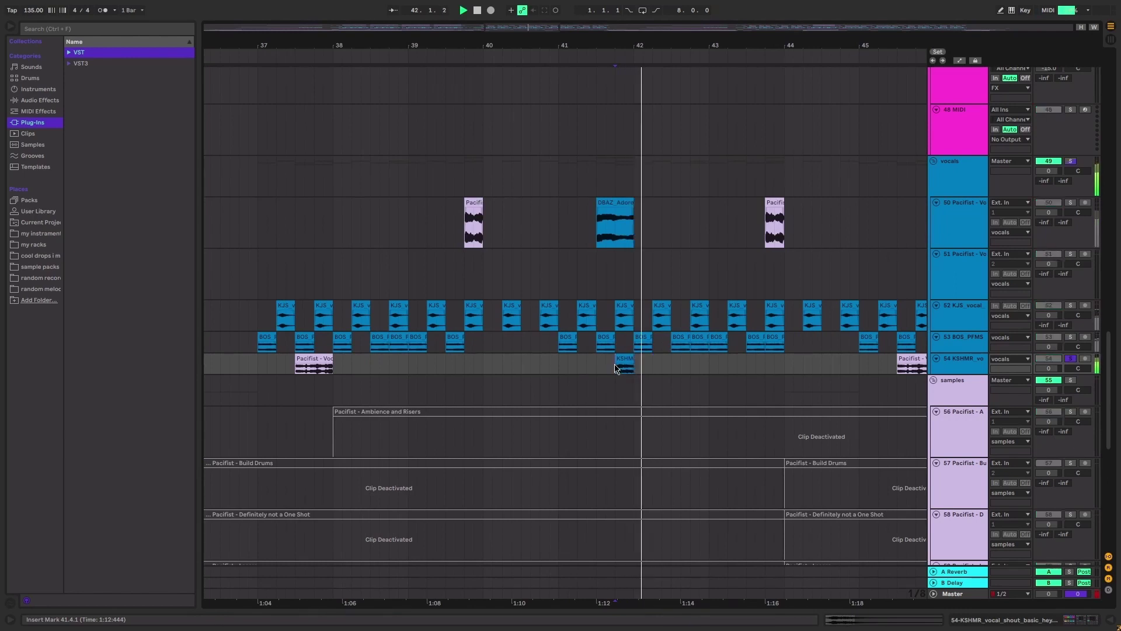
{"action": "key", "text": "minus"}
{"action": "key", "text": "minus"}
{"action": "key", "text": "minus"}
{"action": "key", "text": "minus"}
{"action": "scroll", "coordinate": [311, 321], "scroll_direction": "up", "scroll_amount": 1}
{"action": "key", "text": "space"}
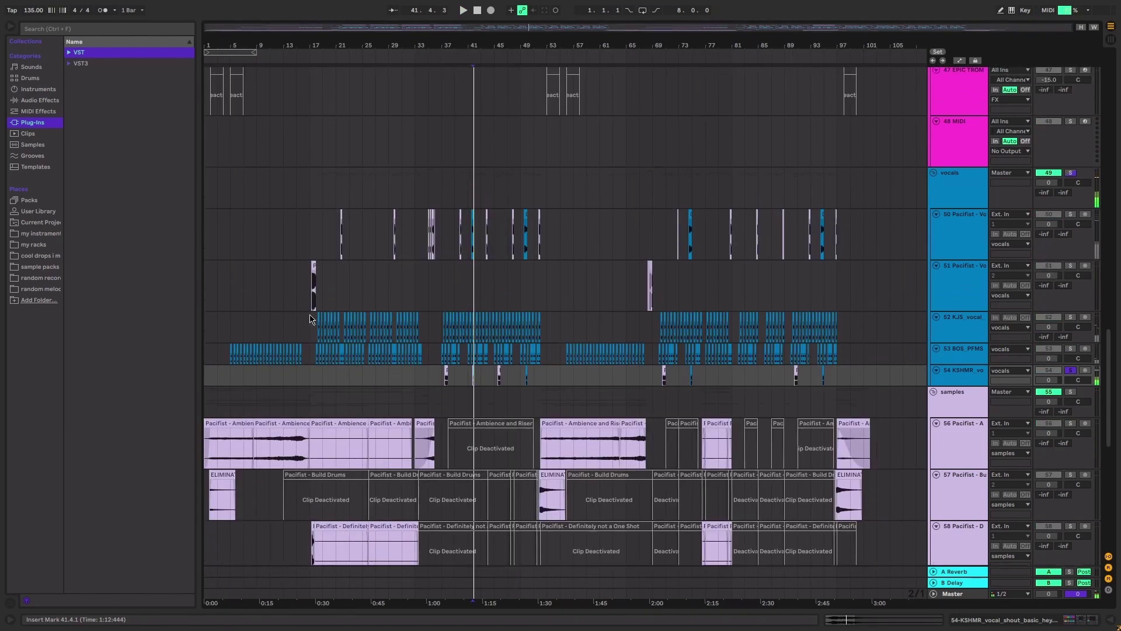
Solo the whole vocals group and play it from 18.1.1
{"action": "scroll", "coordinate": [311, 316], "scroll_direction": "up", "scroll_amount": 5}
{"action": "scroll", "coordinate": [352, 336], "scroll_direction": "up", "scroll_amount": 3}
{"action": "left_click", "coordinate": [335, 319]}
{"action": "scroll", "coordinate": [341, 265], "scroll_direction": "up", "scroll_amount": 4}
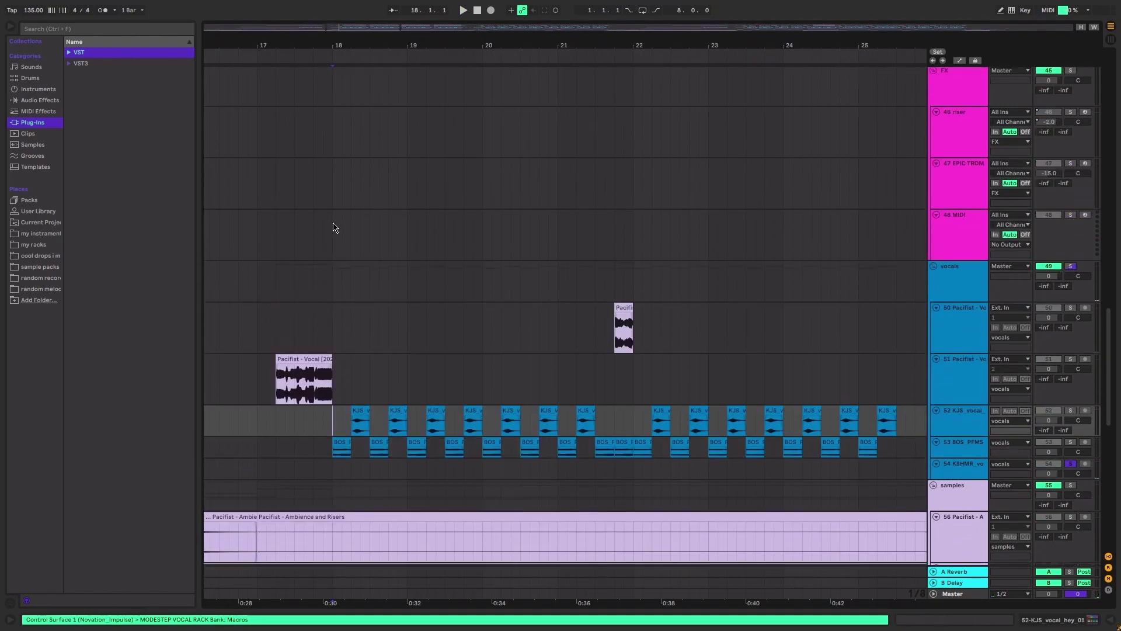
{"action": "left_click", "coordinate": [330, 278]}
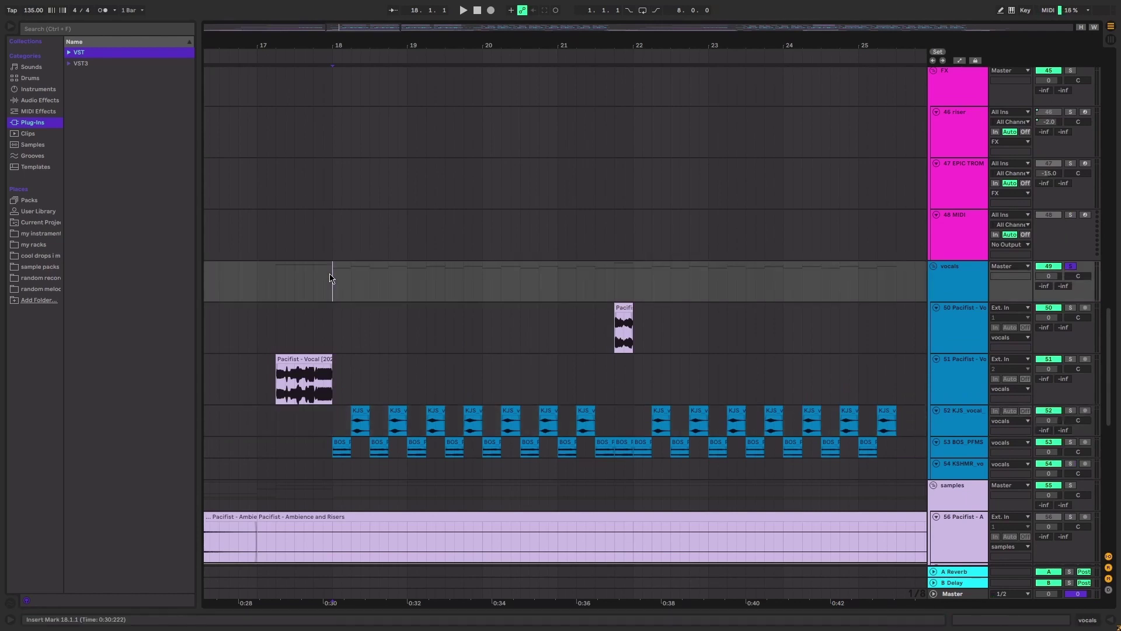
{"action": "key", "text": "space"}
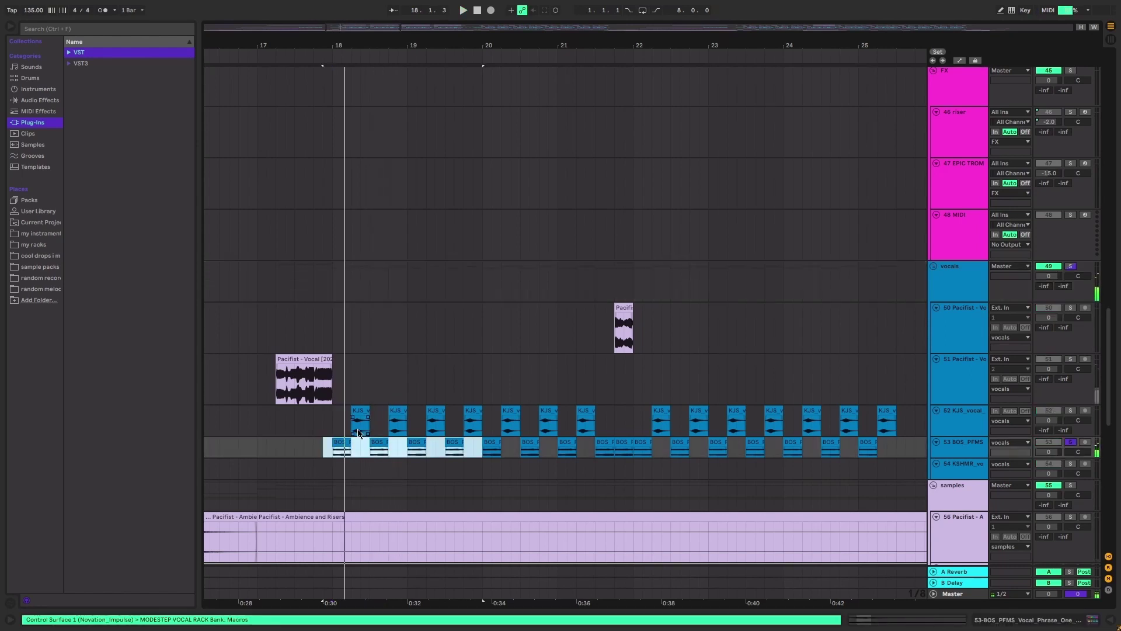
Solo the track 52 KJS vocal and play its hey clips from 18.2.1
{"action": "left_click", "coordinate": [355, 430]}
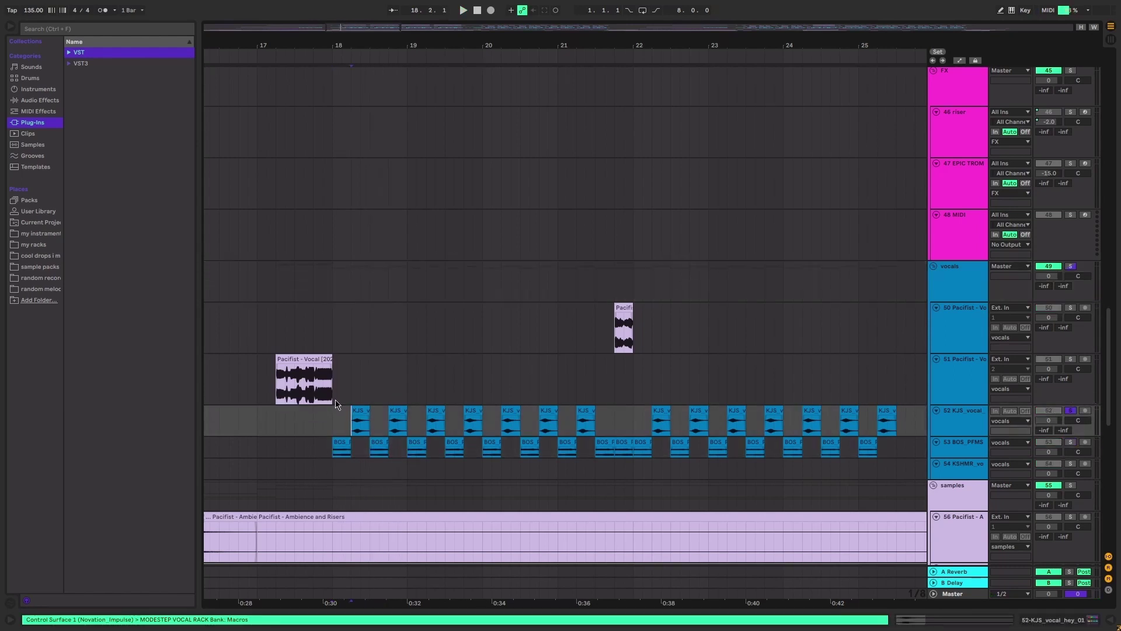
{"action": "key", "text": "space"}
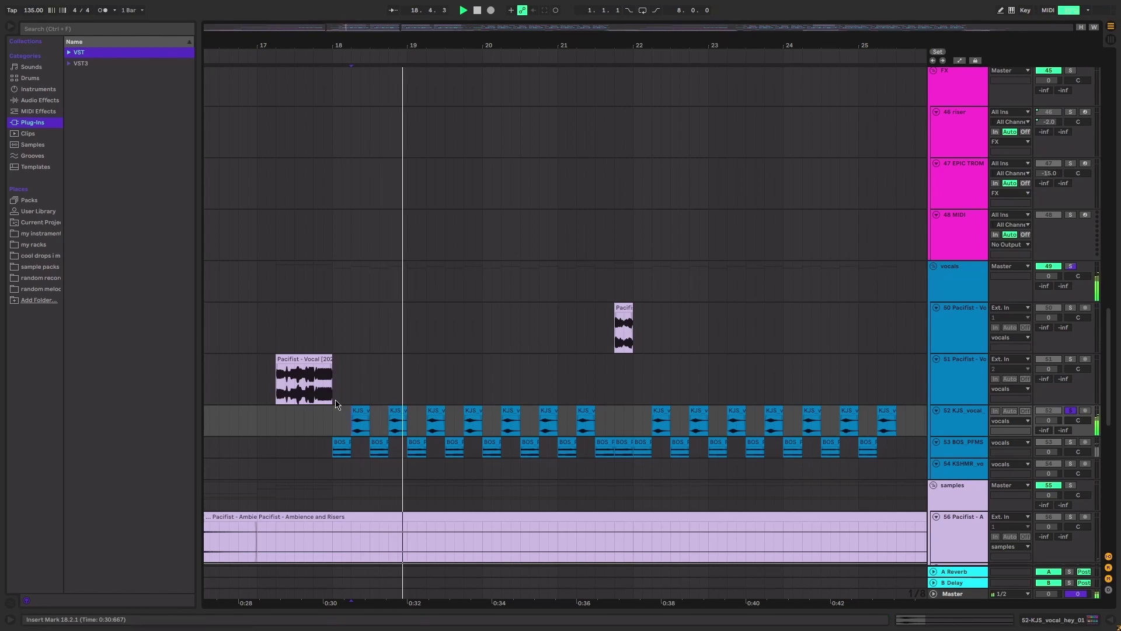
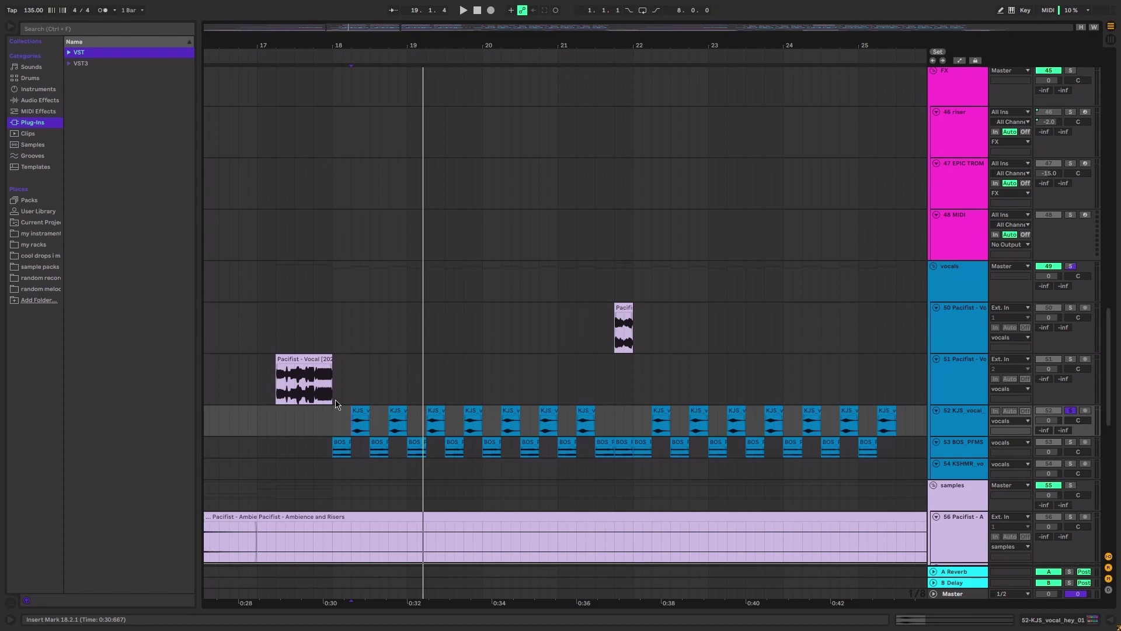
Solo the drop's 9 Group and play its layered leads from 18.3.1, then stop
{"action": "scroll", "coordinate": [520, 258], "scroll_direction": "down", "scroll_amount": 10}
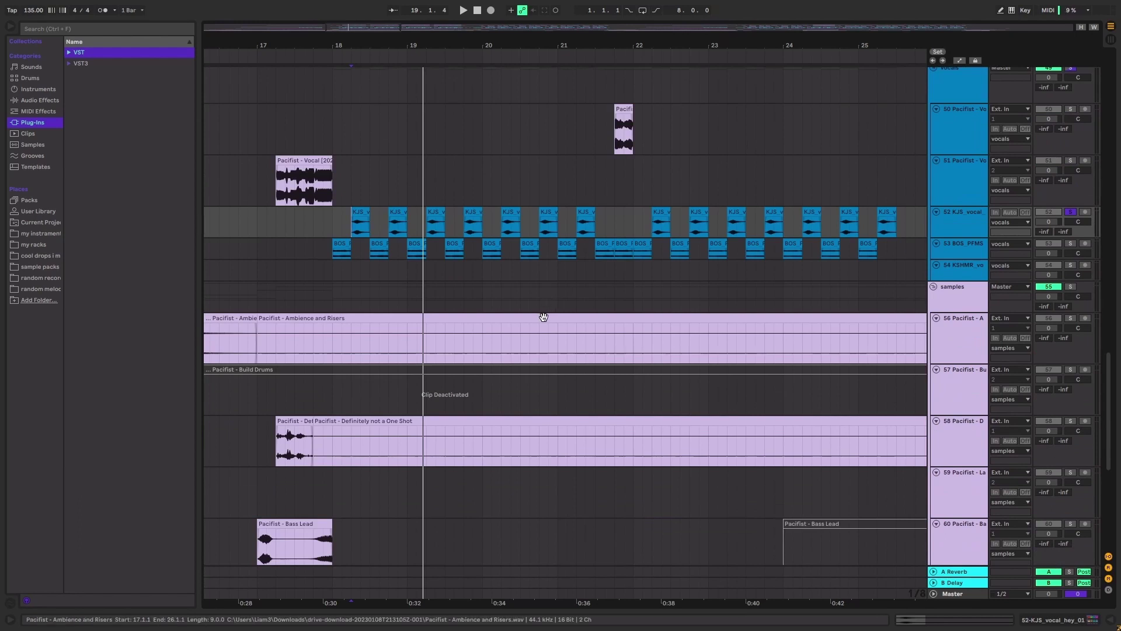
{"action": "scroll", "coordinate": [543, 316], "scroll_direction": "down", "scroll_amount": 5, "text": "ctrl"}
{"action": "scroll", "coordinate": [550, 313], "scroll_direction": "up", "scroll_amount": 3}
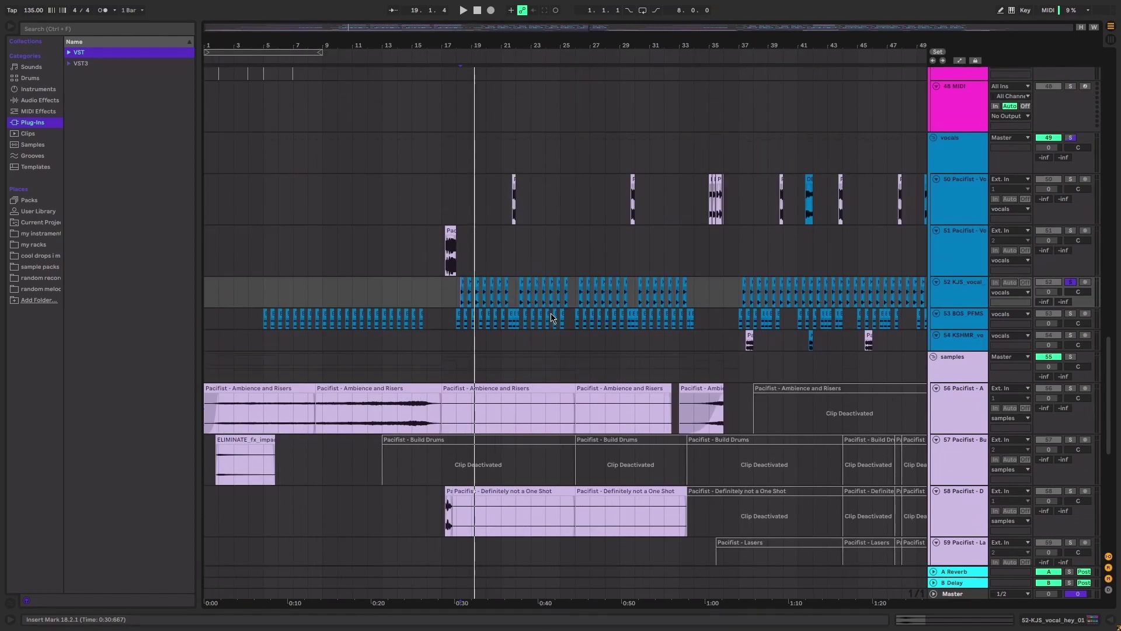
{"action": "scroll", "coordinate": [526, 312], "scroll_direction": "up", "scroll_amount": 20}
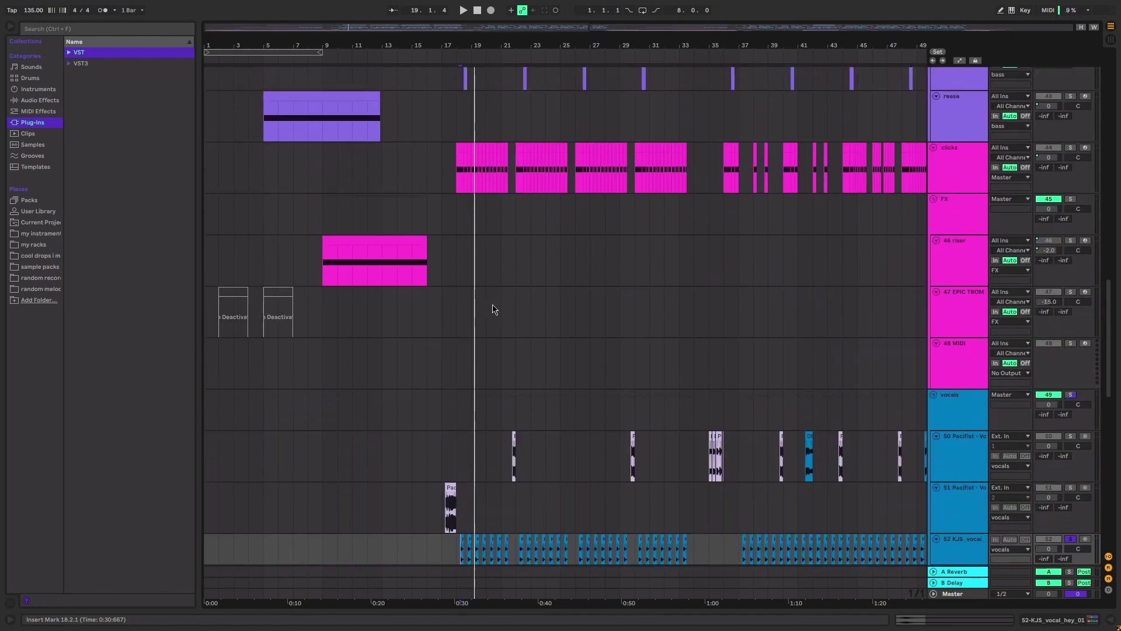
{"action": "scroll", "coordinate": [478, 279], "scroll_direction": "up", "scroll_amount": 20}
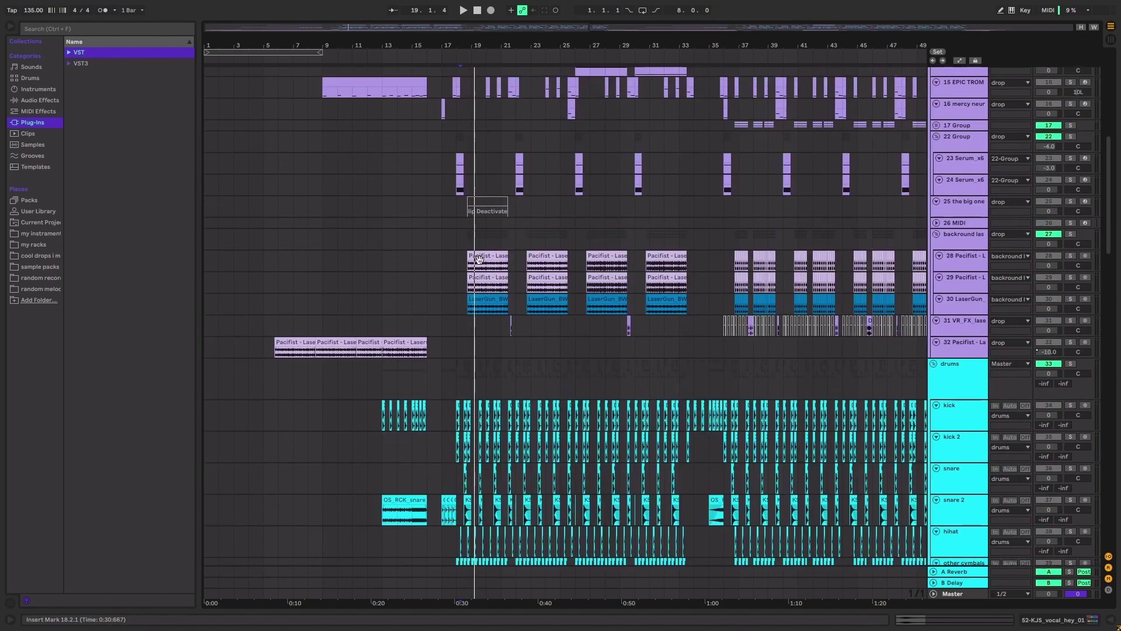
{"action": "scroll", "coordinate": [467, 270], "scroll_direction": "up", "scroll_amount": 10, "text": "ctrl"}
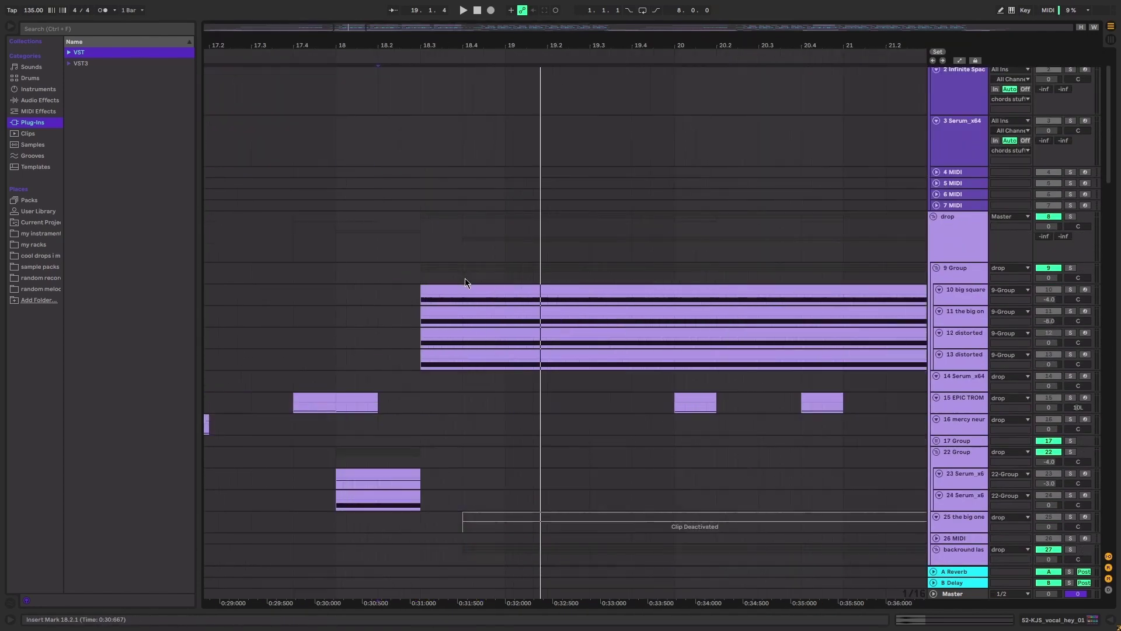
{"action": "scroll", "coordinate": [418, 266], "scroll_direction": "down", "scroll_amount": 5, "text": "ctrl"}
{"action": "left_click", "coordinate": [420, 257]}
{"action": "left_click", "coordinate": [420, 284]}
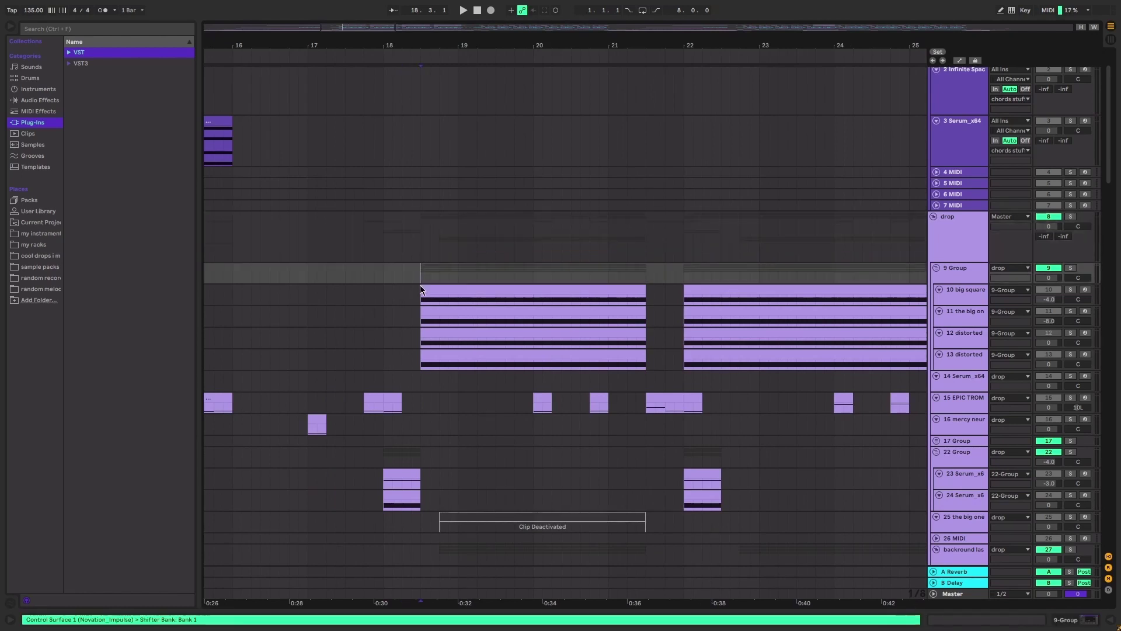
{"action": "key", "text": "space"}
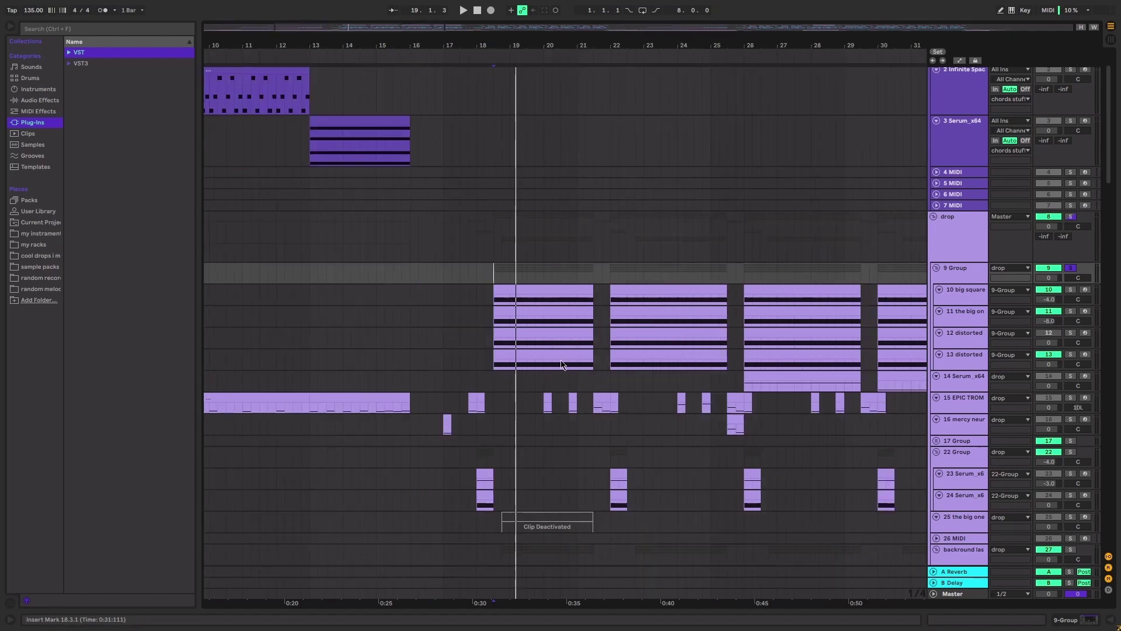
Look over the drop's layers in the second half of the first drop, around bars 26 to 34
{"action": "scroll", "coordinate": [558, 380], "scroll_direction": "down", "scroll_amount": 3}
{"action": "scroll", "coordinate": [607, 341], "scroll_direction": "down", "scroll_amount": 5}
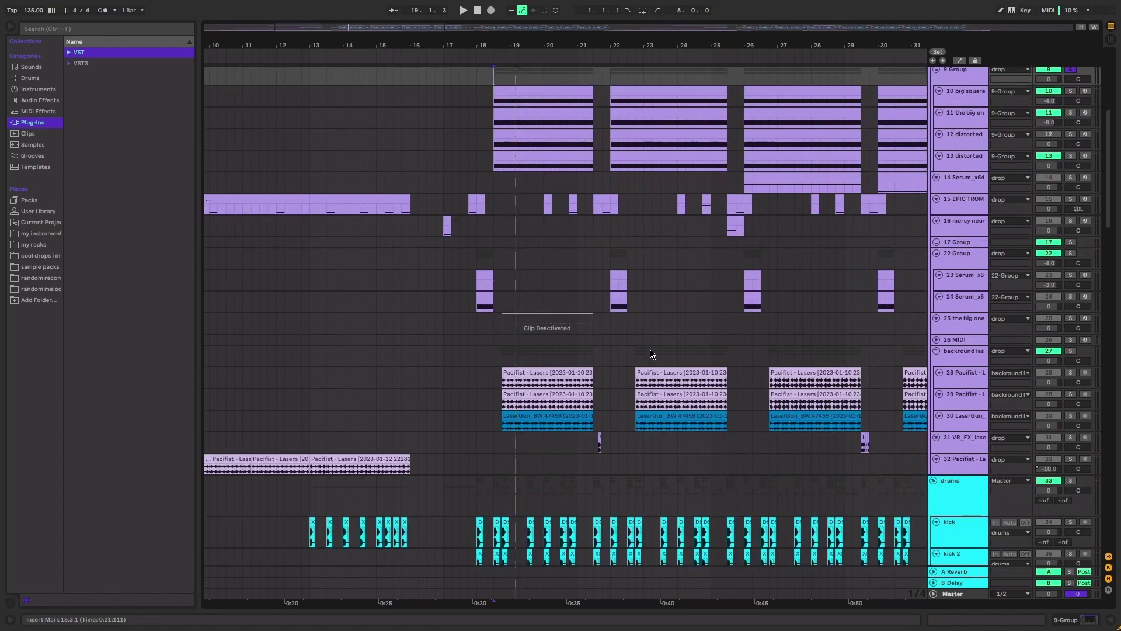
{"action": "scroll", "coordinate": [650, 354], "scroll_direction": "down", "scroll_amount": 5}
{"action": "scroll", "coordinate": [374, 337], "scroll_direction": "up", "scroll_amount": 5}
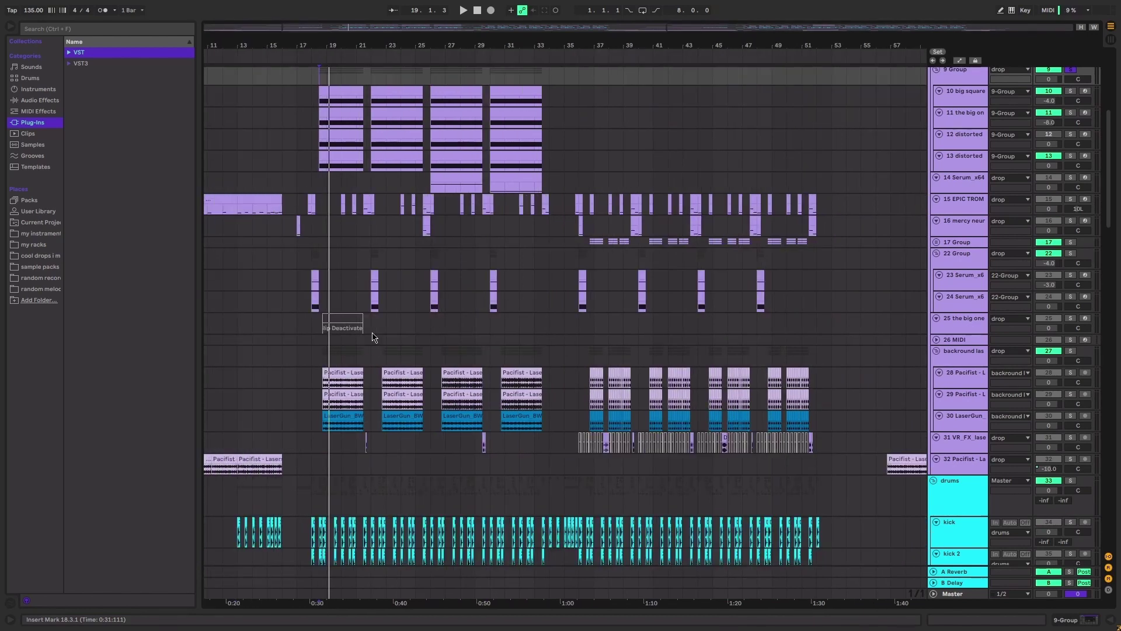
{"action": "scroll", "coordinate": [487, 244], "scroll_direction": "up", "scroll_amount": 3}
{"action": "left_click", "coordinate": [484, 209]}
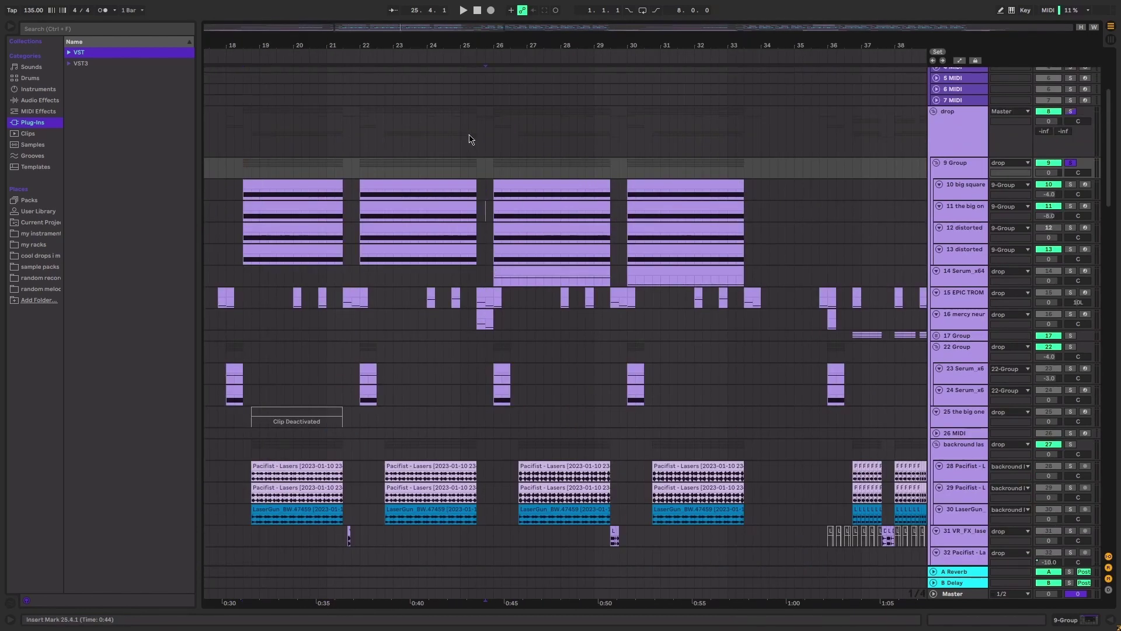
{"action": "left_click_drag", "start_coordinate": [471, 139], "coordinate": [752, 564]}
{"action": "left_click", "coordinate": [761, 415]}
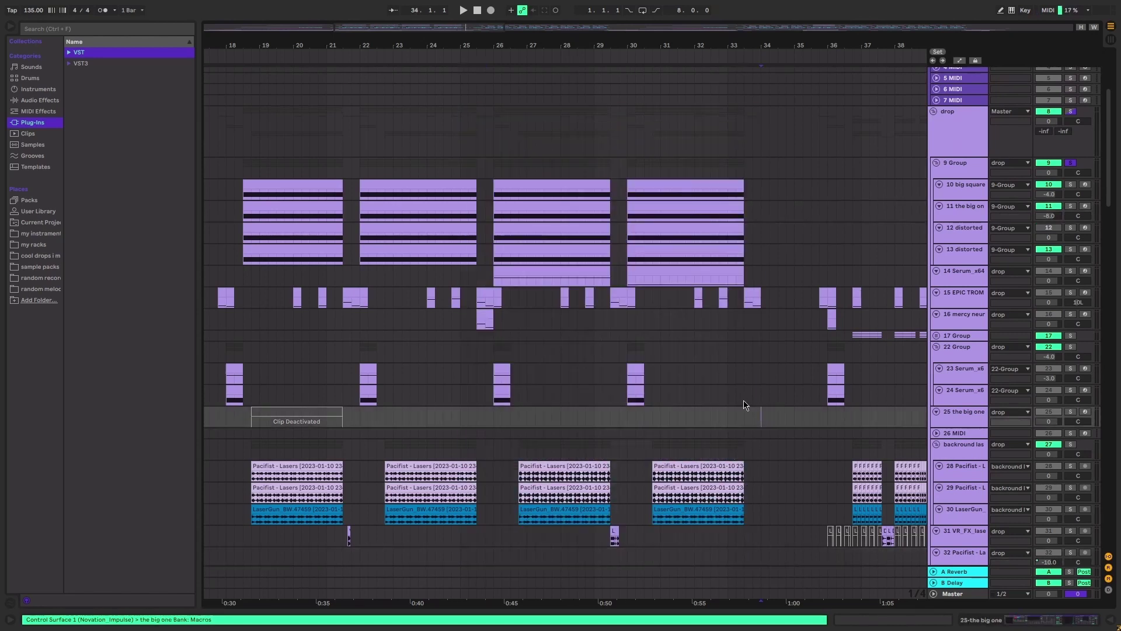
{"action": "scroll", "coordinate": [744, 404], "scroll_direction": "down", "scroll_amount": 5}
{"action": "scroll", "coordinate": [621, 333], "scroll_direction": "up", "scroll_amount": 4}
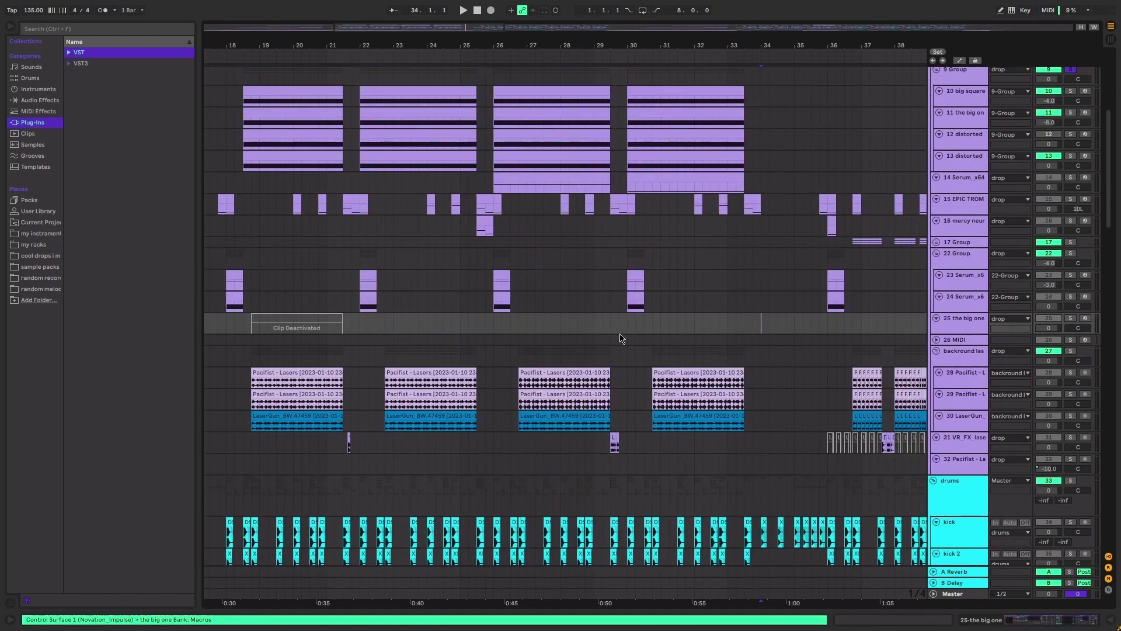
{"action": "left_click_drag", "start_coordinate": [479, 104], "coordinate": [686, 376]}
{"action": "mouse_move", "coordinate": [729, 432]}
{"action": "left_mouse_down"}
{"action": "mouse_move", "coordinate": [744, 446]}
{"action": "mouse_move", "coordinate": [879, 442]}
{"action": "left_mouse_up"}
Inspect the kHs Ring Mod effect on the track 29 lasers, then close its window
{"action": "scroll", "coordinate": [778, 445], "scroll_direction": "up", "scroll_amount": 3}
{"action": "left_click", "coordinate": [404, 327]}
{"action": "left_click", "coordinate": [773, 428]}
{"action": "left_click", "coordinate": [867, 447]}
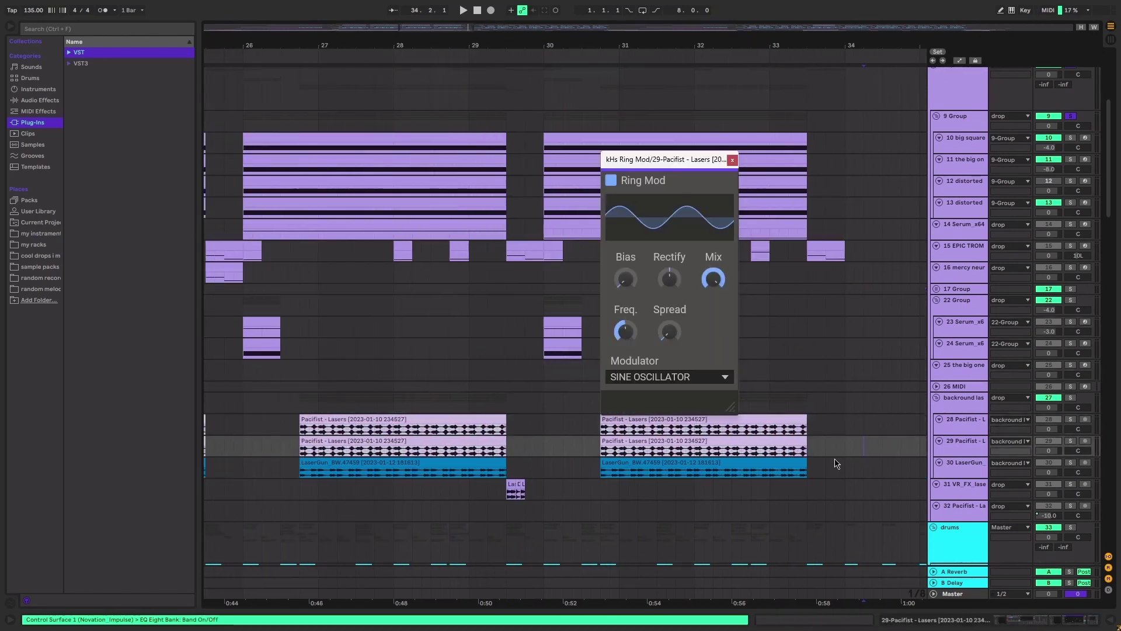
{"action": "left_click", "coordinate": [732, 160]}
View the track 28 lasers clip, then play the soloed background lasers group from 26.1.1 and stop
{"action": "scroll", "coordinate": [416, 279], "scroll_direction": "left", "scroll_amount": 5}
{"action": "scroll", "coordinate": [415, 278], "scroll_direction": "down", "scroll_amount": 2}
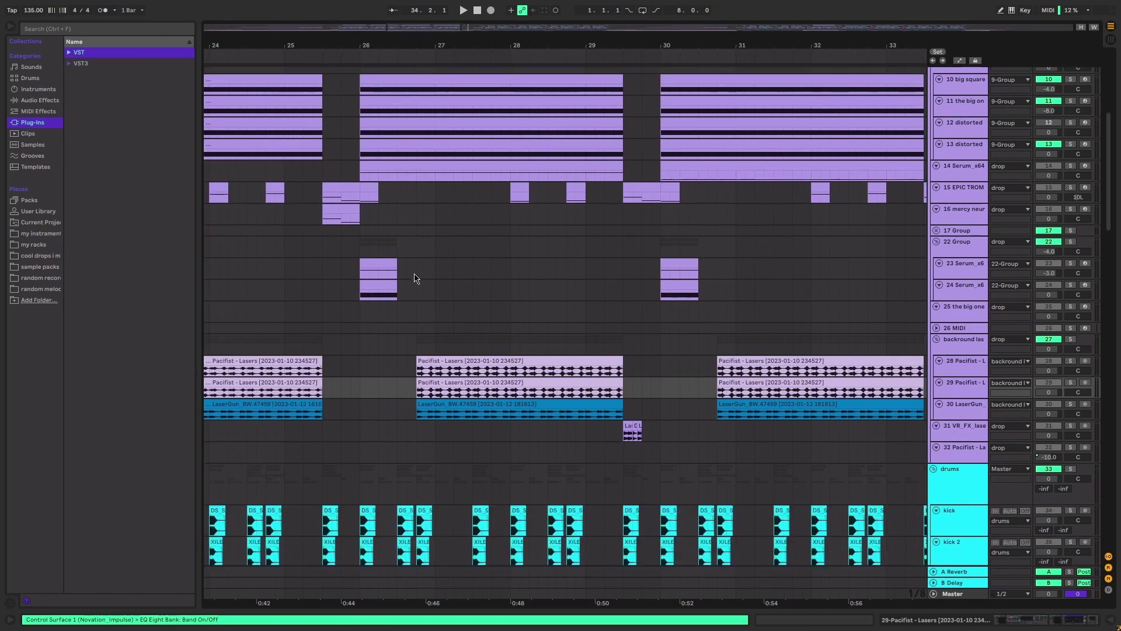
{"action": "left_click", "coordinate": [359, 341]}
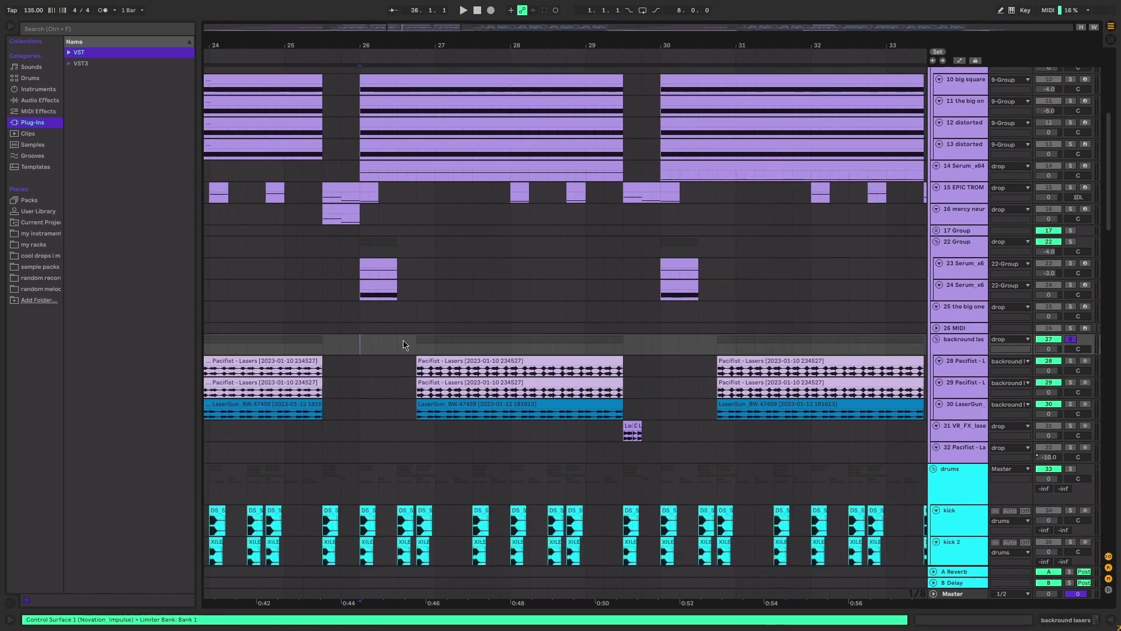
{"action": "left_click", "coordinate": [416, 365]}
{"action": "double_click", "coordinate": [444, 363]}
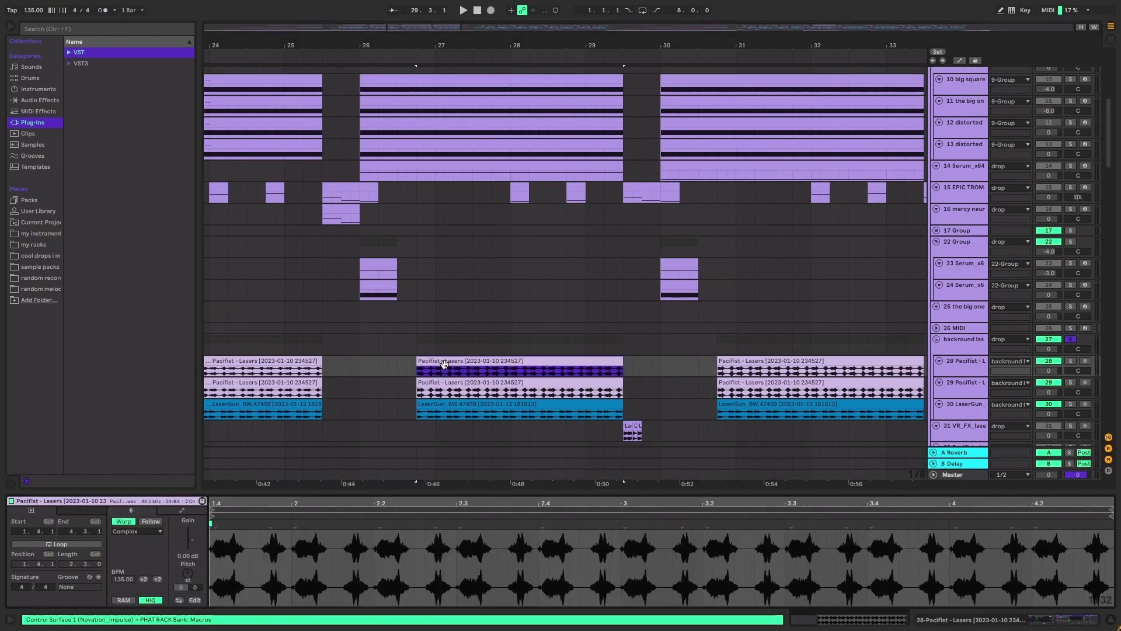
{"action": "left_click", "coordinate": [368, 339]}
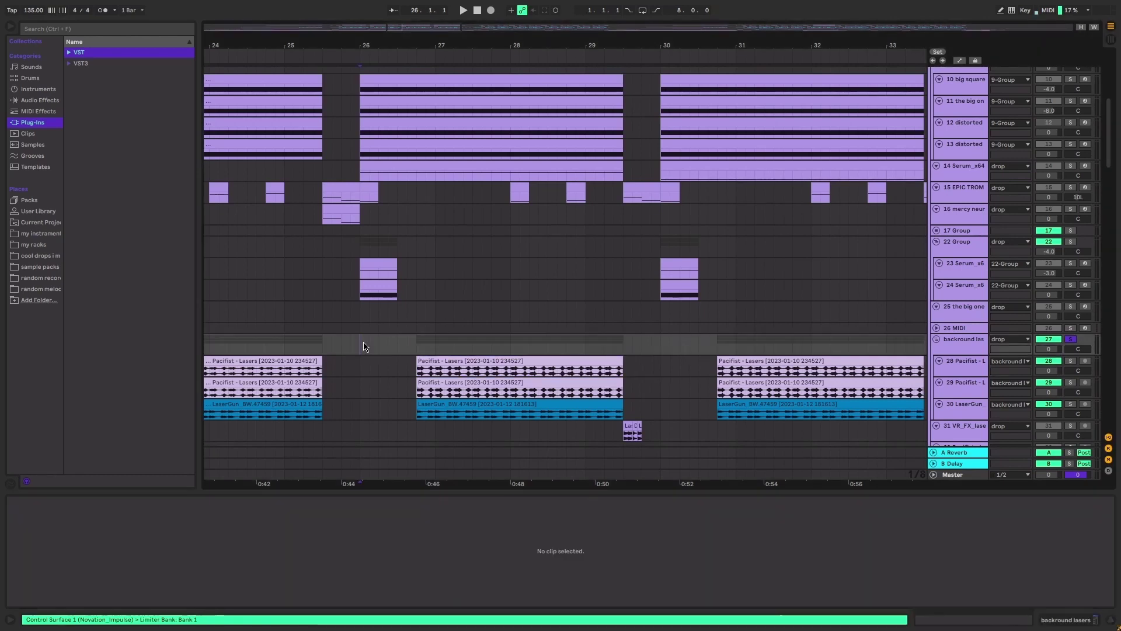
{"action": "key", "text": "space"}
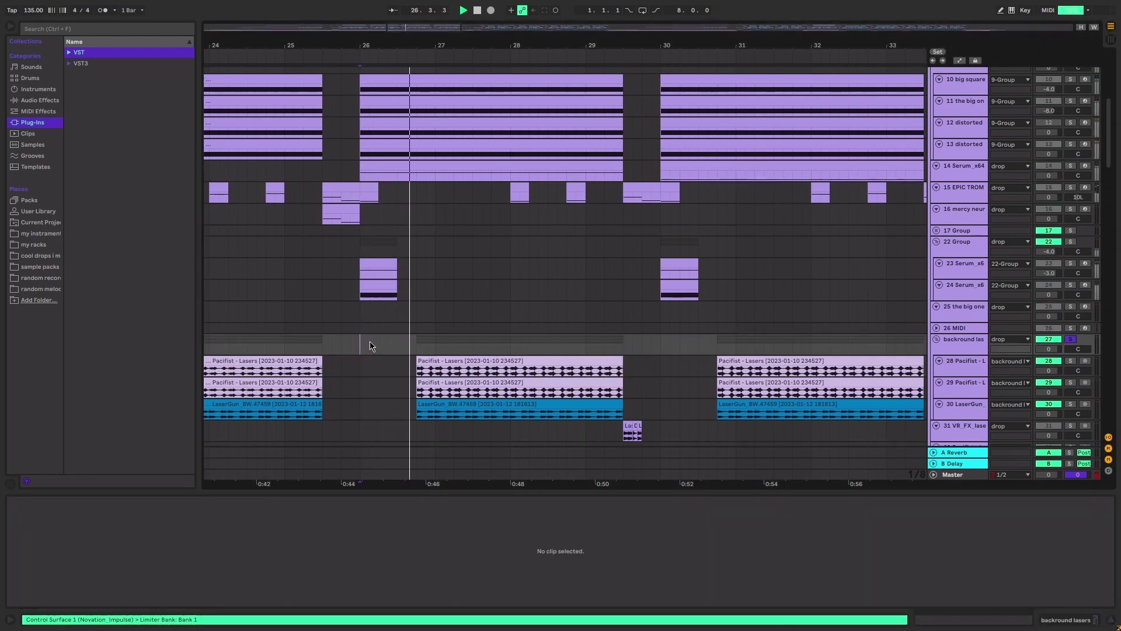
{"action": "key", "text": "space"}
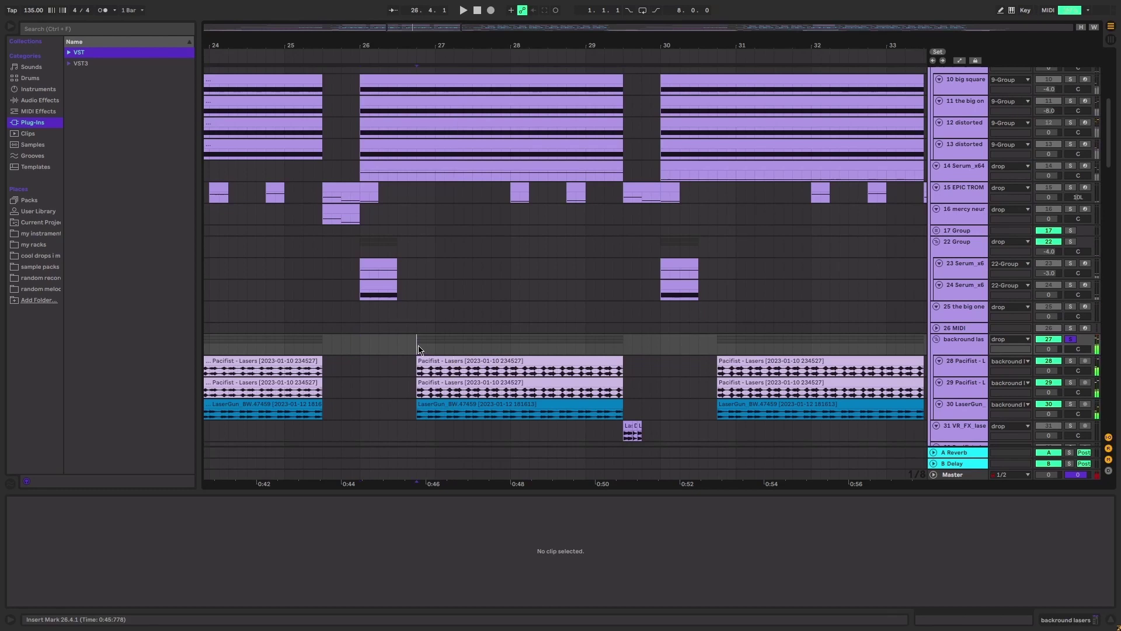
Play the soloed background lasers from the clip start at 26.4.1, then stop
{"action": "left_click", "coordinate": [417, 349]}
{"action": "key", "text": "space"}
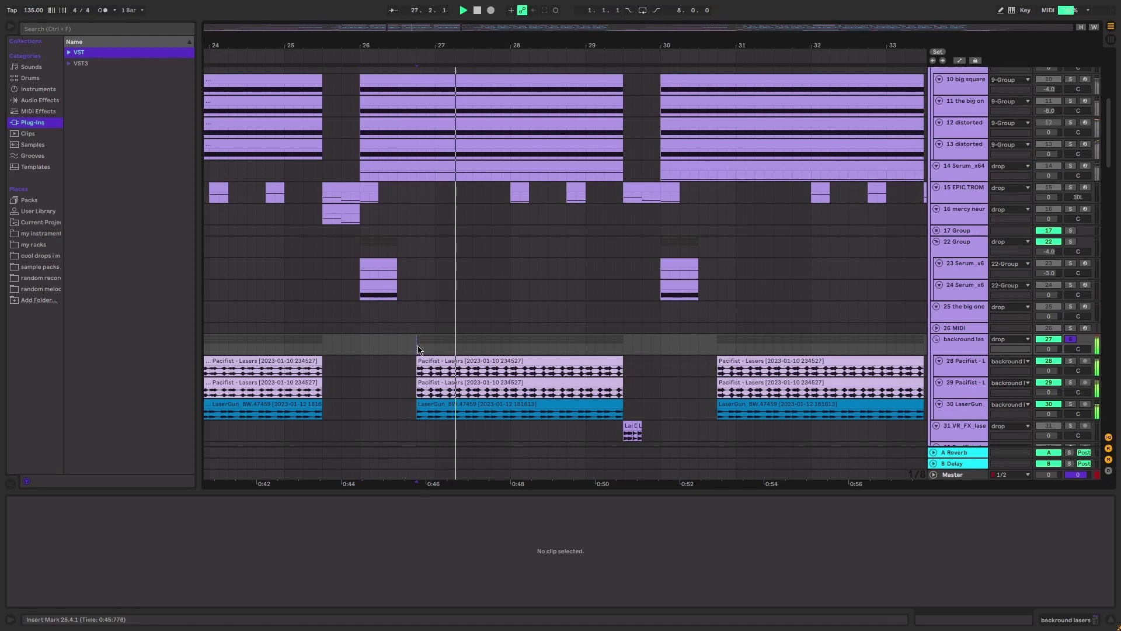
{"action": "key", "text": "space"}
Play the soloed background lasers from 30.4.1, then stop
{"action": "left_click_drag", "start_coordinate": [548, 359], "coordinate": [653, 358]}
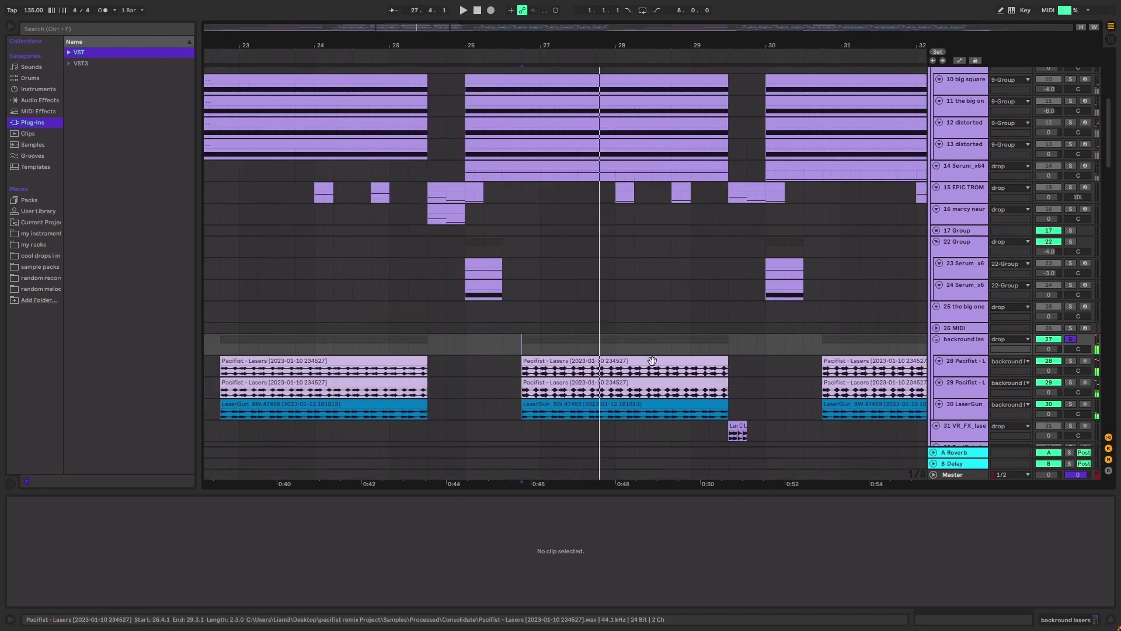
{"action": "scroll", "coordinate": [723, 358], "scroll_direction": "down", "scroll_amount": 3}
{"action": "left_click_drag", "start_coordinate": [817, 357], "coordinate": [723, 357]}
{"action": "key", "text": "space"}
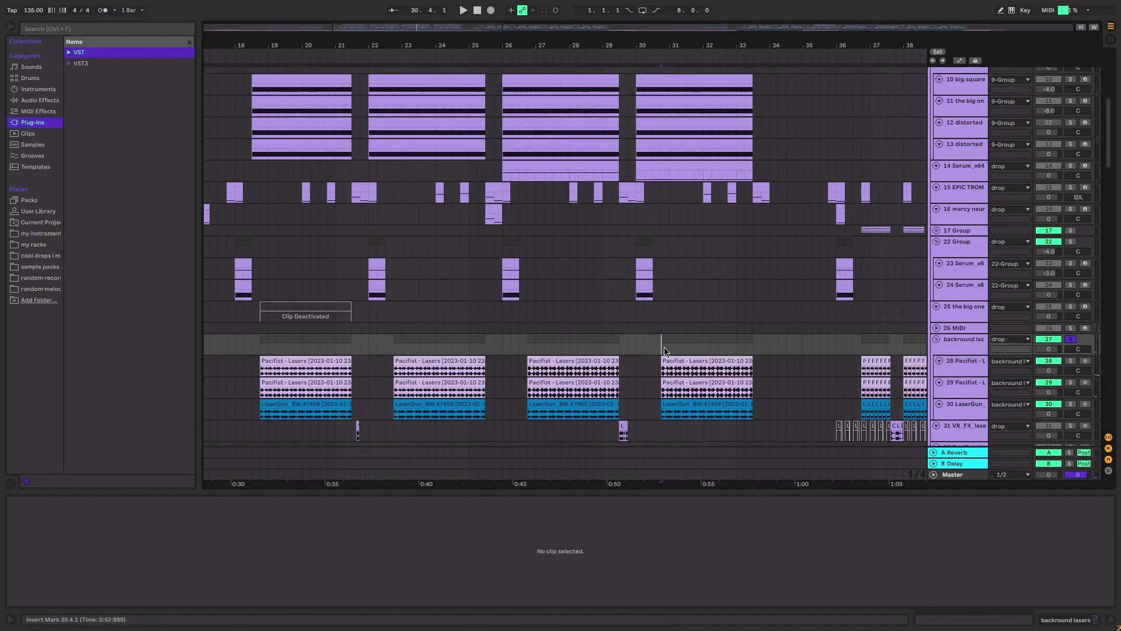
{"action": "left_click", "coordinate": [670, 350]}
{"action": "scroll", "coordinate": [664, 346], "scroll_direction": "right", "scroll_amount": 3}
{"action": "scroll", "coordinate": [675, 348], "scroll_direction": "right", "scroll_amount": 3}
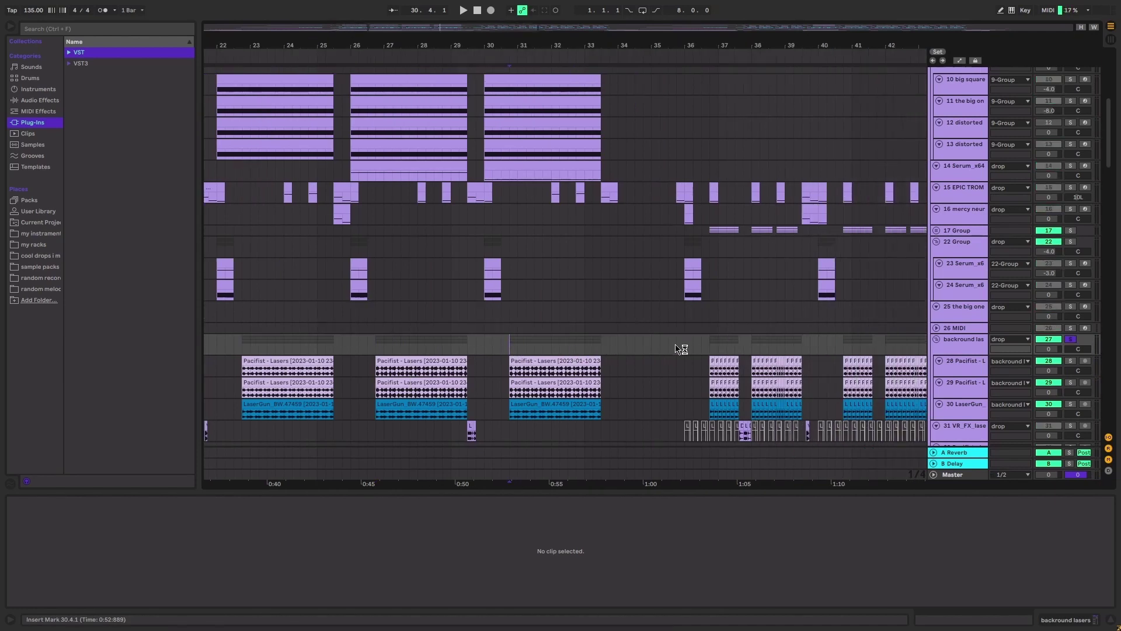
{"action": "key", "text": "space"}
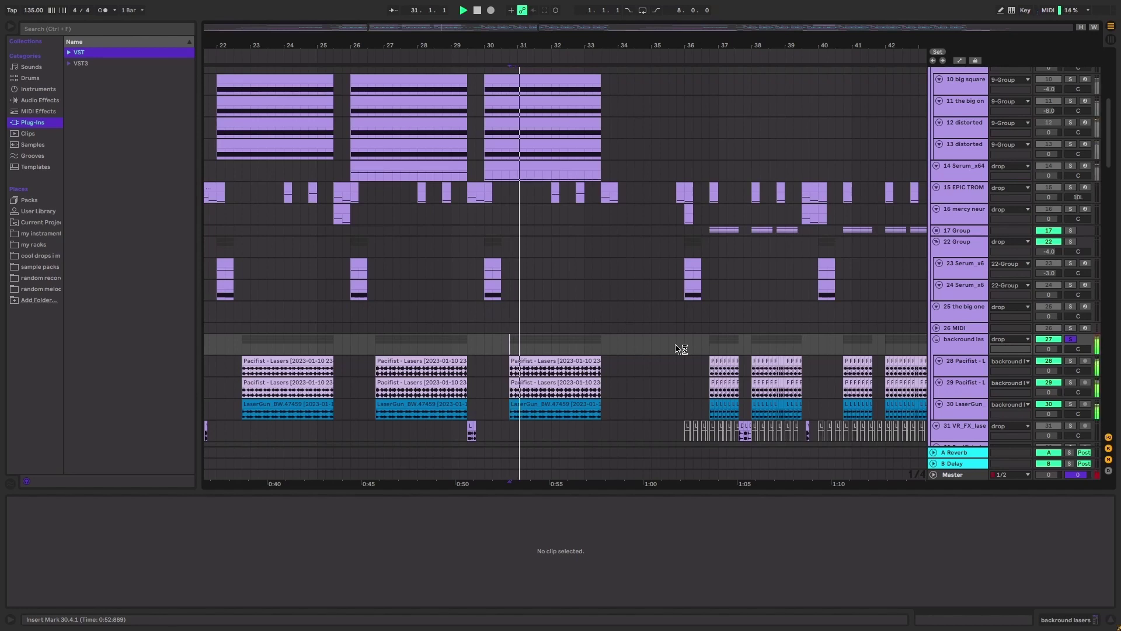
{"action": "key", "text": "space"}
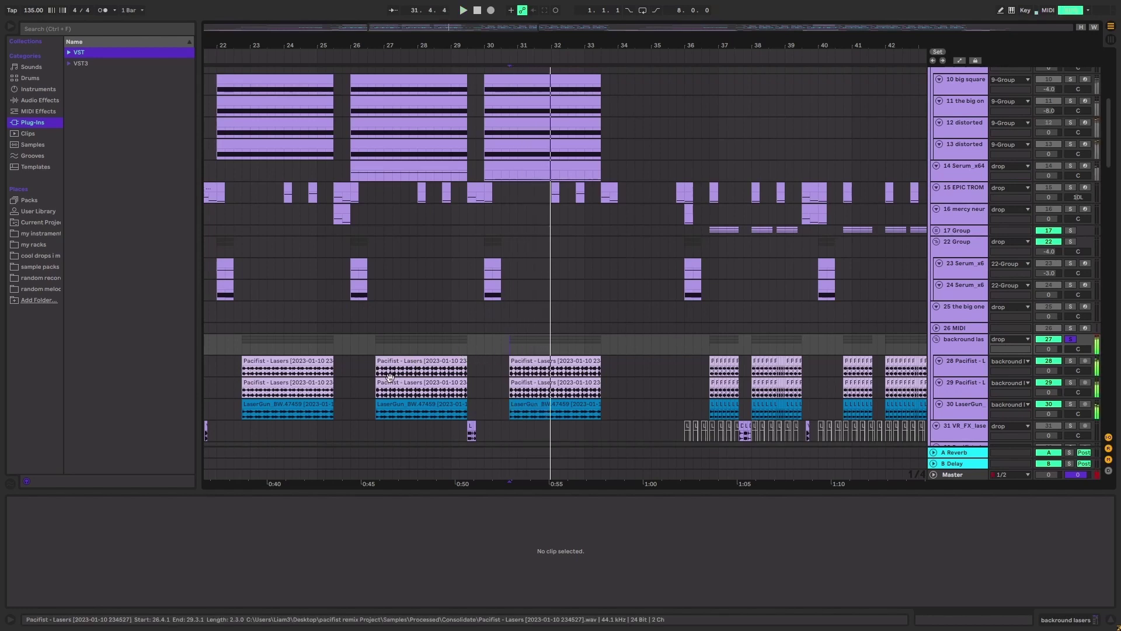
Collapse the empty clip detail view to give the arrangement more room
{"action": "scroll", "coordinate": [397, 365], "scroll_direction": "down", "scroll_amount": 5}
{"action": "scroll", "coordinate": [395, 357], "scroll_direction": "up", "scroll_amount": 3}
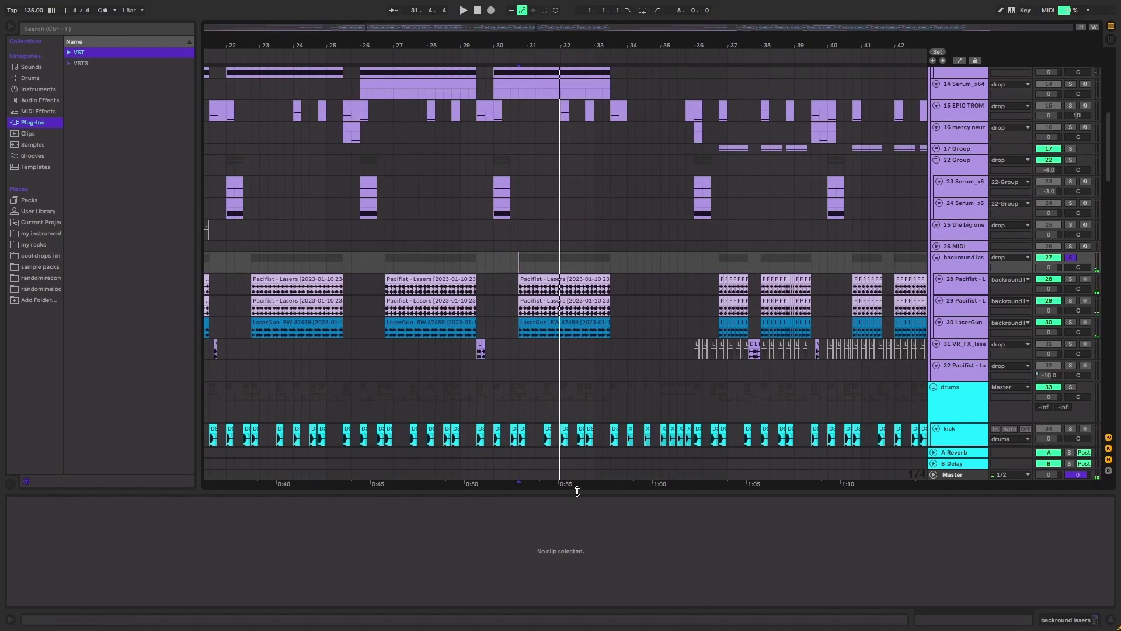
{"action": "left_click_drag", "start_coordinate": [576, 492], "coordinate": [793, 625]}
Solo the track 31 laser FX and play its short fill clips from 29.3.1, then stop
{"action": "scroll", "coordinate": [652, 359], "scroll_direction": "left", "scroll_amount": 2}
{"action": "scroll", "coordinate": [653, 359], "scroll_direction": "left", "scroll_amount": 2}
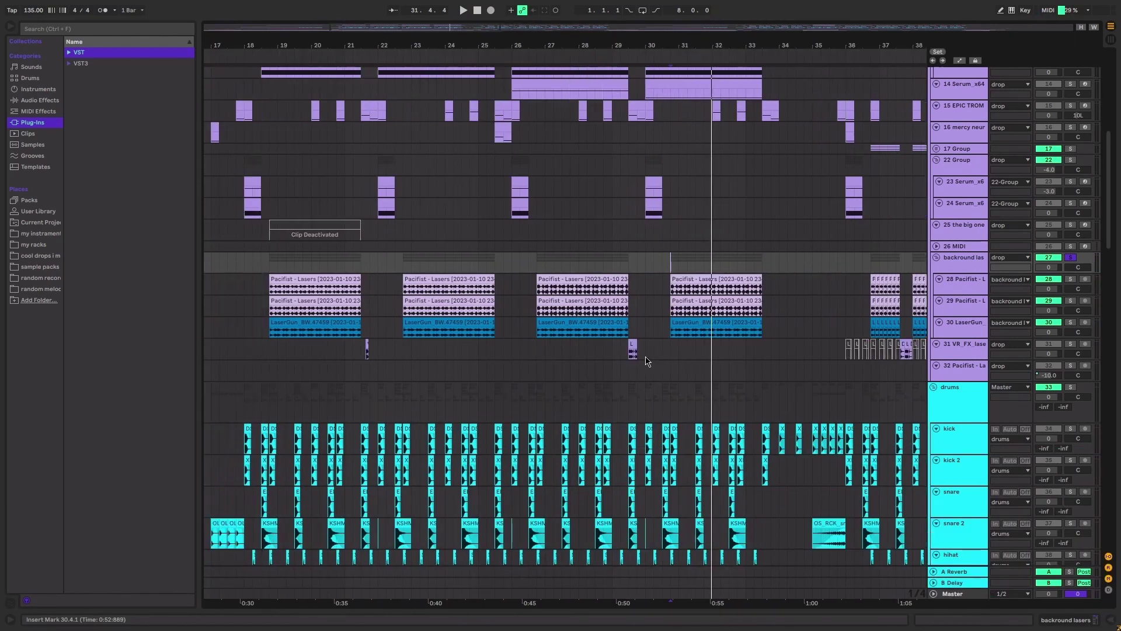
{"action": "left_click_drag", "start_coordinate": [645, 356], "coordinate": [422, 355]}
{"action": "scroll", "coordinate": [716, 353], "scroll_direction": "up", "scroll_amount": 4, "text": "ctrl"}
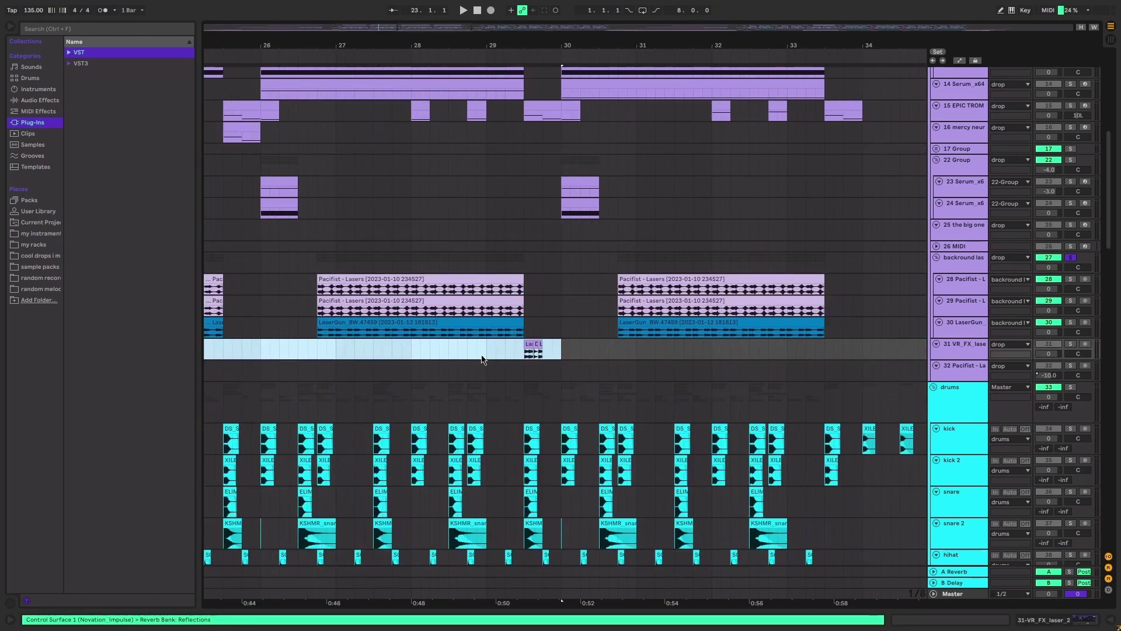
{"action": "left_click", "coordinate": [530, 353]}
{"action": "scroll", "coordinate": [536, 355], "scroll_direction": "up", "scroll_amount": 5, "text": "ctrl"}
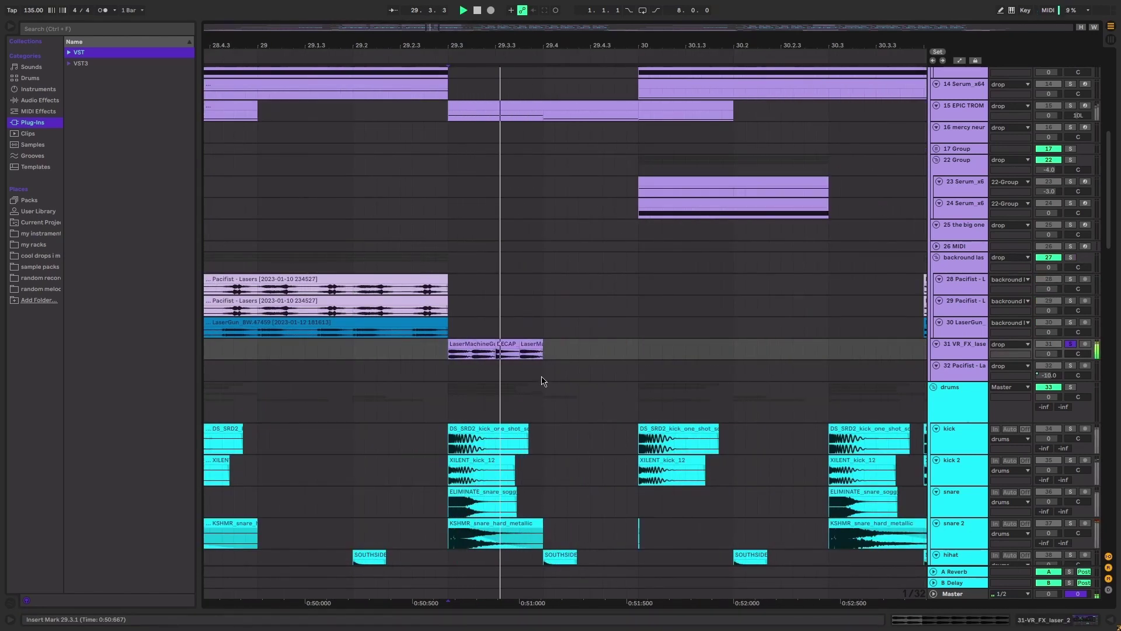
{"action": "scroll", "coordinate": [576, 402], "scroll_direction": "down", "scroll_amount": 10, "text": "ctrl"}
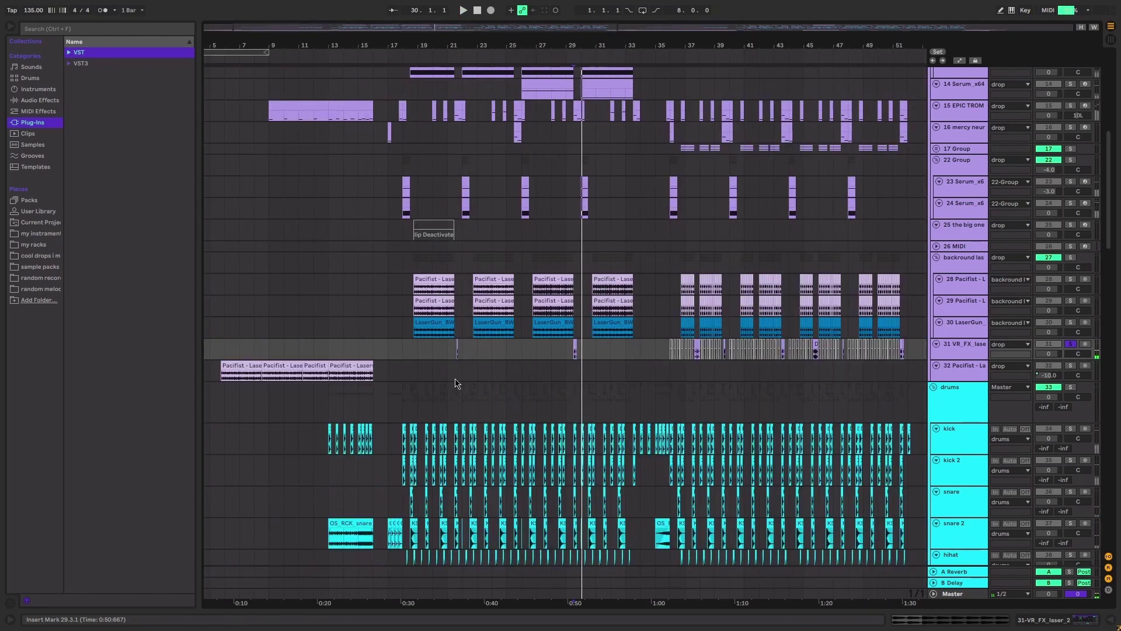
Unsolo track 31 and play its laser fill in the full mix from 21.3.3, then stop
{"action": "scroll", "coordinate": [458, 373], "scroll_direction": "up", "scroll_amount": 5, "text": "ctrl"}
{"action": "left_click", "coordinate": [466, 349]}
{"action": "scroll", "coordinate": [527, 379], "scroll_direction": "down", "scroll_amount": 3, "text": "ctrl"}
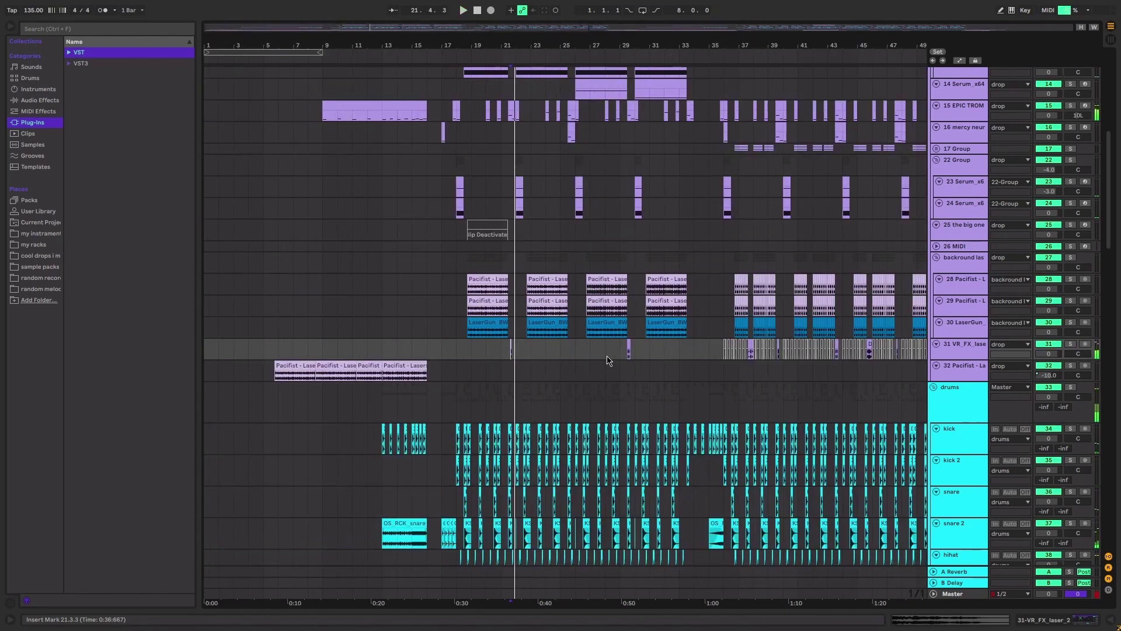
Solo the track 60 Pacifist Bass Lead and play its clip from 34.1.1
{"action": "scroll", "coordinate": [514, 351], "scroll_direction": "right", "scroll_amount": 10}
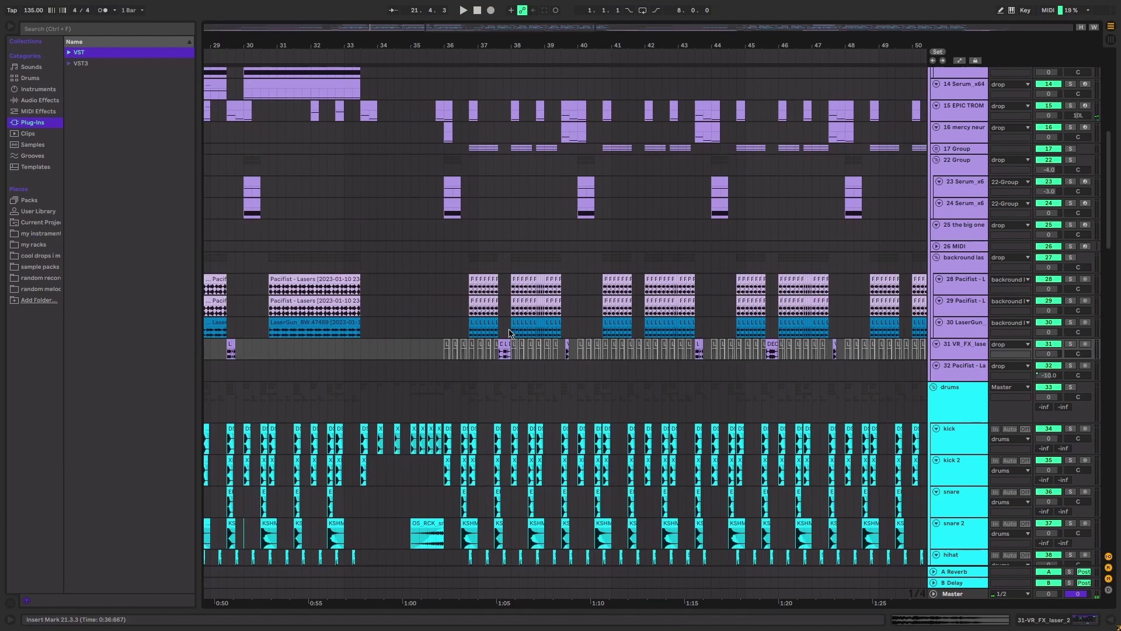
{"action": "scroll", "coordinate": [457, 433], "scroll_direction": "down", "scroll_amount": 3, "text": "ctrl"}
{"action": "scroll", "coordinate": [447, 427], "scroll_direction": "down", "scroll_amount": 3}
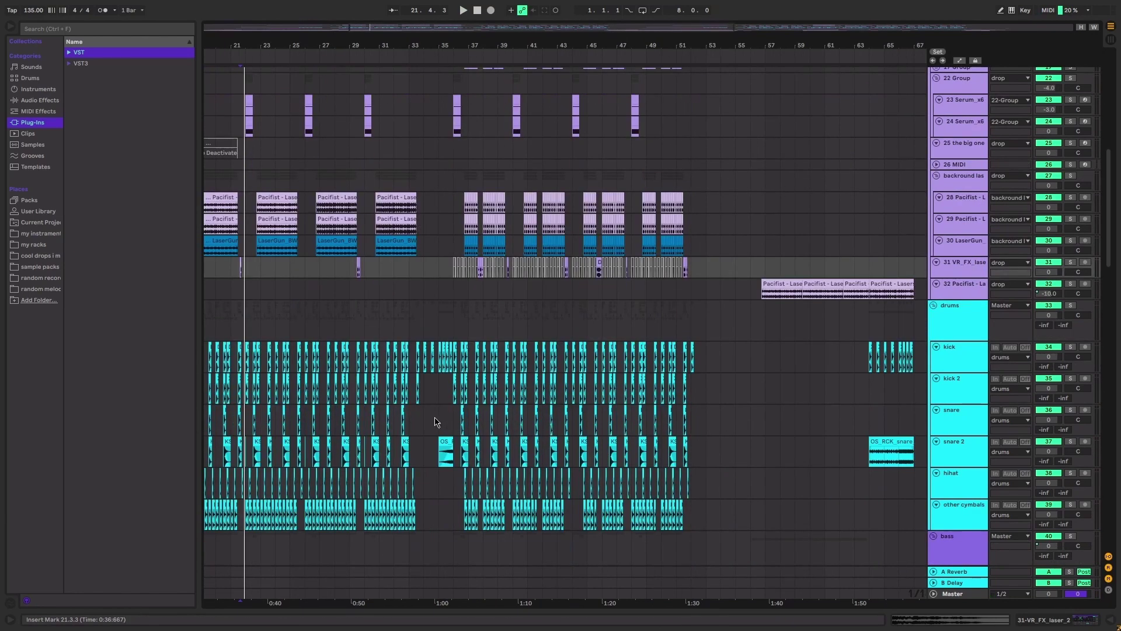
{"action": "scroll", "coordinate": [436, 421], "scroll_direction": "up", "scroll_amount": 5, "text": "ctrl"}
{"action": "scroll", "coordinate": [375, 422], "scroll_direction": "down", "scroll_amount": 10}
{"action": "scroll", "coordinate": [411, 423], "scroll_direction": "down", "scroll_amount": 4}
{"action": "scroll", "coordinate": [447, 400], "scroll_direction": "left", "scroll_amount": 2}
{"action": "scroll", "coordinate": [467, 383], "scroll_direction": "down", "scroll_amount": 5}
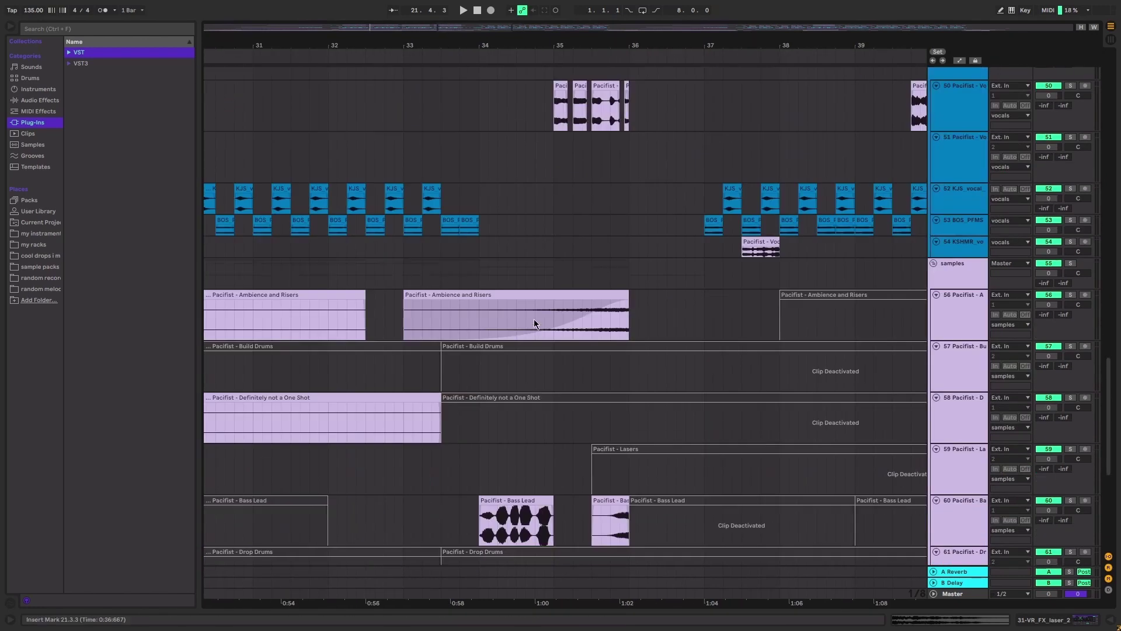
{"action": "scroll", "coordinate": [514, 362], "scroll_direction": "down", "scroll_amount": 2}
{"action": "left_click", "coordinate": [475, 428]}
{"action": "key", "text": "s"}
{"action": "double_click", "coordinate": [515, 407]}
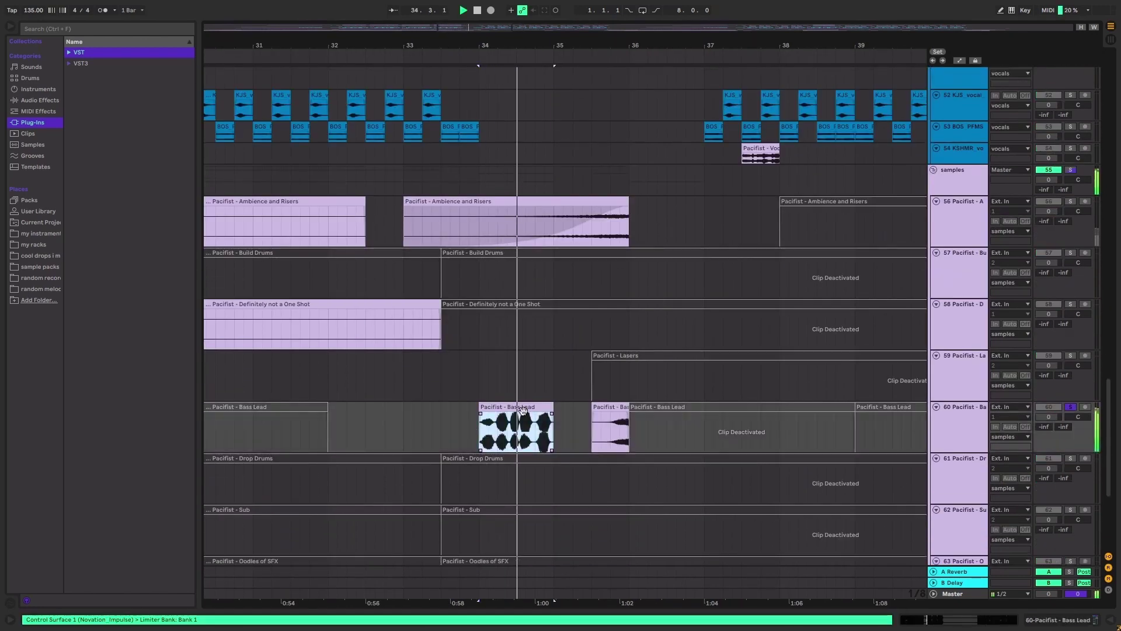
Solo the track 56 Pacifist Ambience and Risers and play its riser clip from 33.1.1 and from 35.1.3
{"action": "key", "text": "space"}
{"action": "left_click_drag", "start_coordinate": [491, 491], "coordinate": [545, 628]}
{"action": "scroll", "coordinate": [478, 346], "scroll_direction": "up", "scroll_amount": 5}
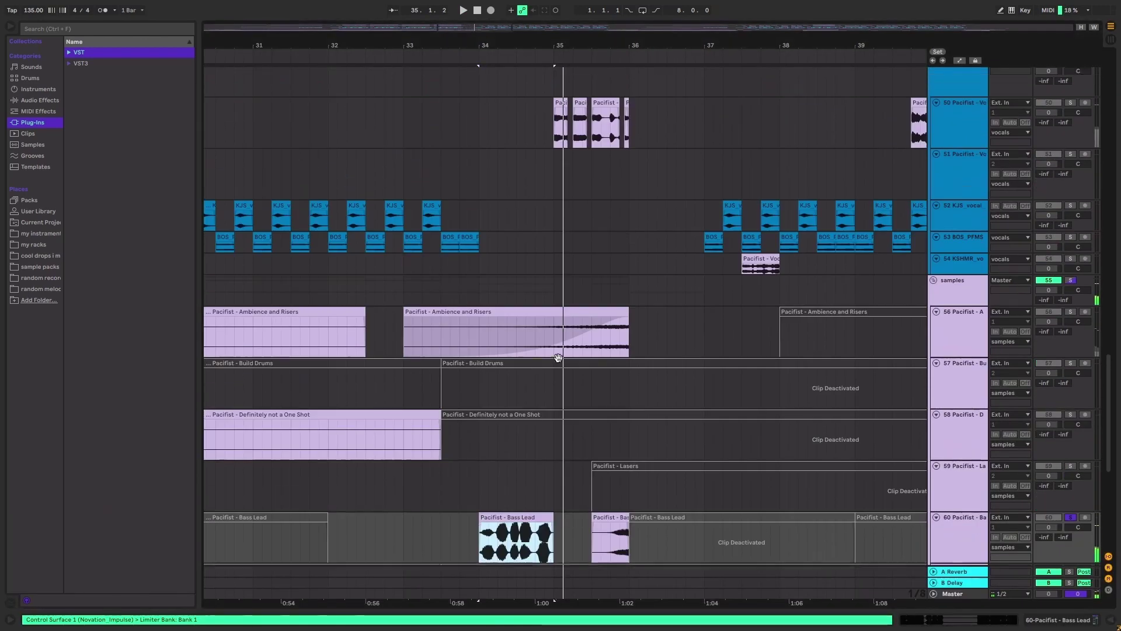
{"action": "left_click", "coordinate": [480, 336]}
{"action": "key", "text": "s"}
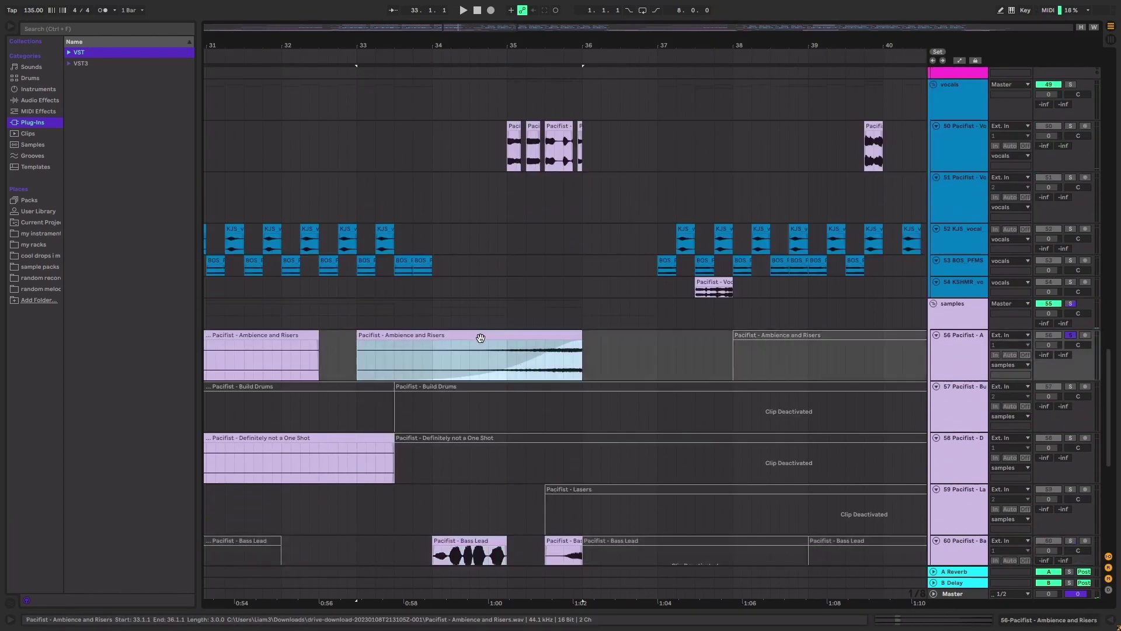
{"action": "key", "text": "space"}
{"action": "left_click", "coordinate": [522, 354]}
{"action": "key", "text": "space"}
{"action": "key", "text": "space"}
{"action": "scroll", "coordinate": [497, 349], "scroll_direction": "up", "scroll_amount": 1}
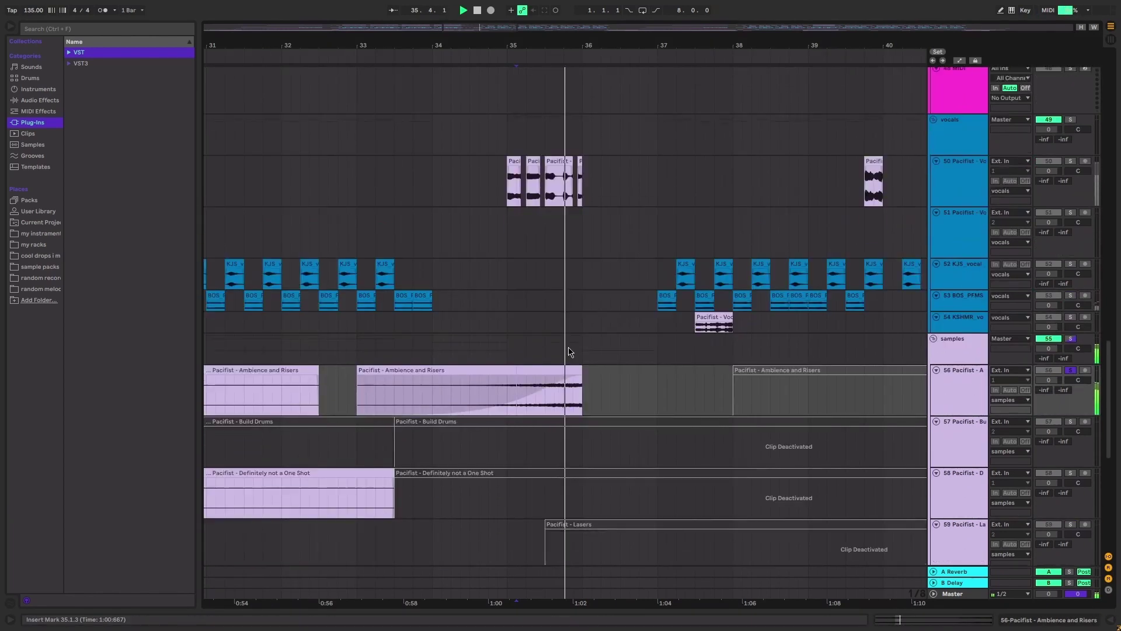
{"action": "scroll", "coordinate": [568, 353], "scroll_direction": "down", "scroll_amount": 8}
{"action": "key", "text": "space"}
Solo the track 60 Pacifist Bass Lead again and play its short clip from 35.3.1
{"action": "left_click_drag", "start_coordinate": [555, 354], "coordinate": [548, 354]}
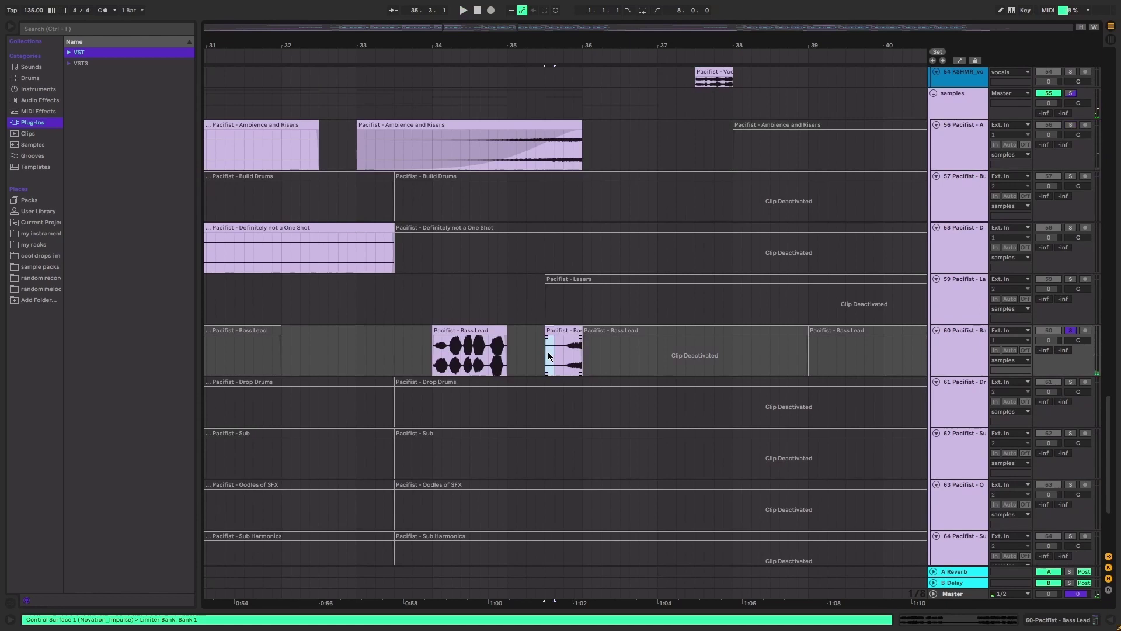
{"action": "key", "text": "space"}
{"action": "scroll", "coordinate": [547, 359], "scroll_direction": "up", "scroll_amount": 5}
{"action": "scroll", "coordinate": [549, 358], "scroll_direction": "up", "scroll_amount": 2}
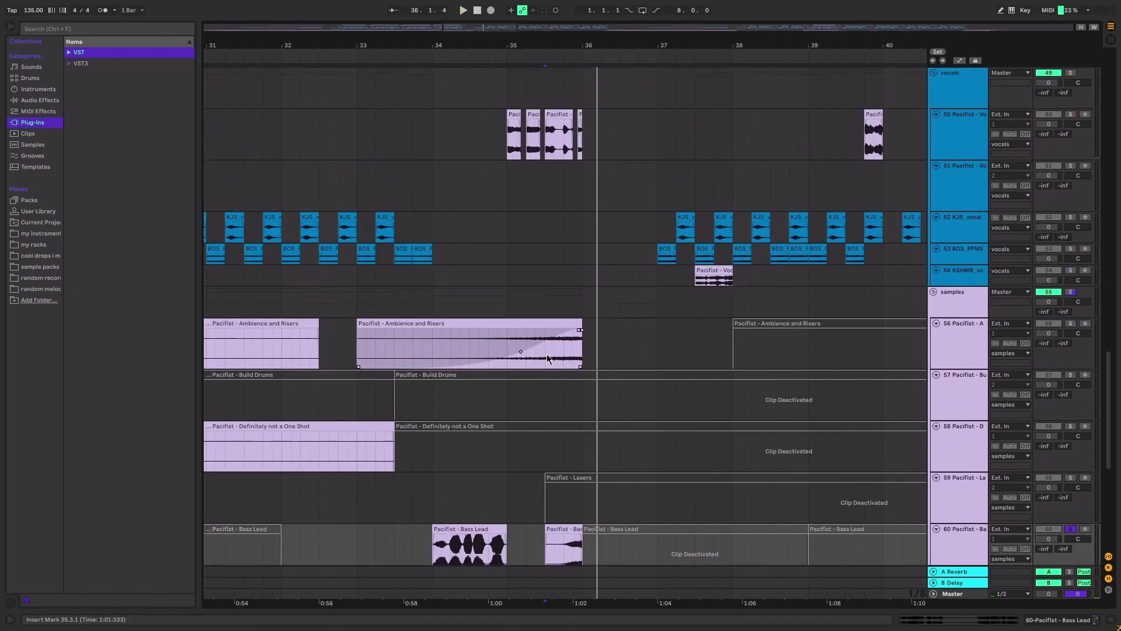
Solo the track 50 Pacifist Vocal and play its chopped vocal clips from 35.1.1
{"action": "scroll", "coordinate": [523, 338], "scroll_direction": "up", "scroll_amount": 4}
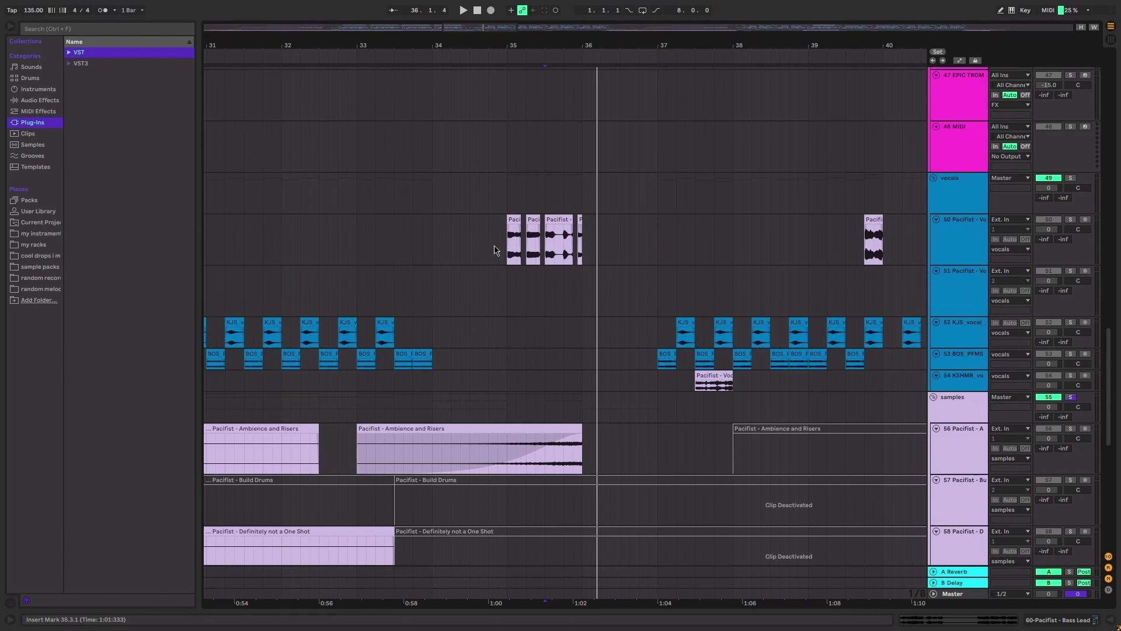
{"action": "left_click", "coordinate": [497, 249]}
{"action": "left_click", "coordinate": [503, 245]}
{"action": "scroll", "coordinate": [534, 248], "scroll_direction": "up", "scroll_amount": 3}
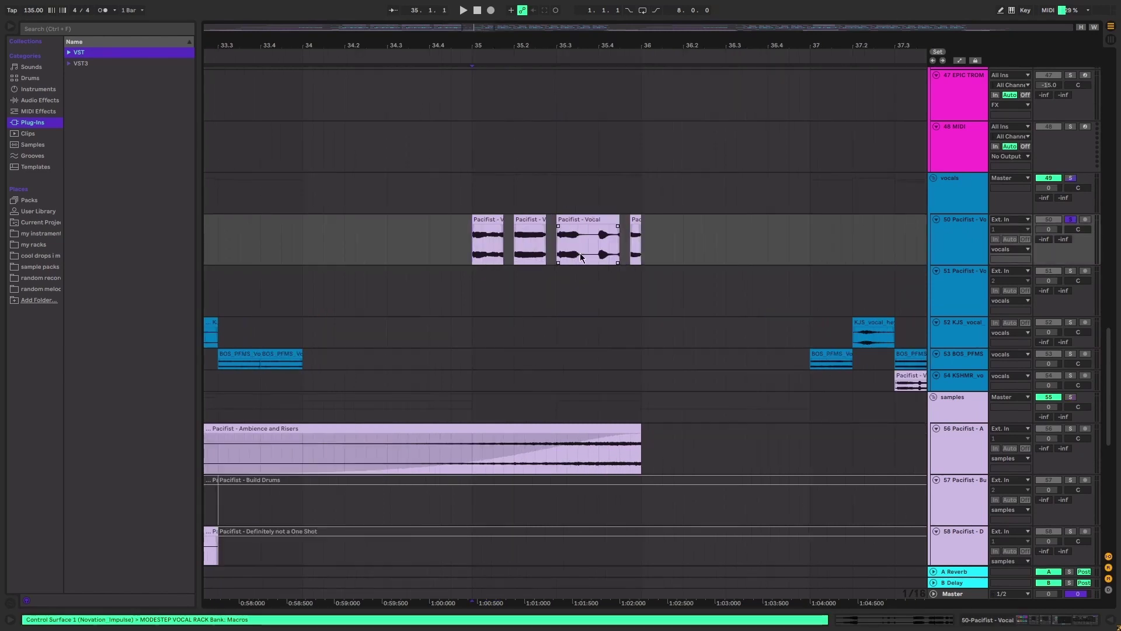
{"action": "scroll", "coordinate": [580, 253], "scroll_direction": "right", "scroll_amount": 2}
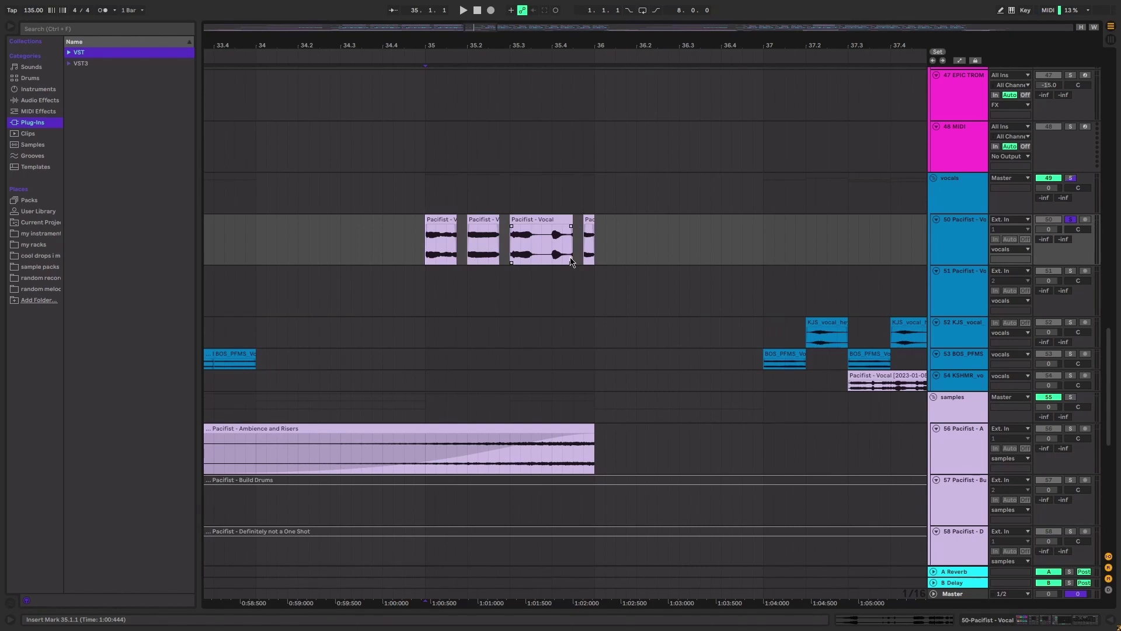
{"action": "scroll", "coordinate": [574, 261], "scroll_direction": "right", "scroll_amount": 1}
{"action": "scroll", "coordinate": [573, 253], "scroll_direction": "left", "scroll_amount": 2}
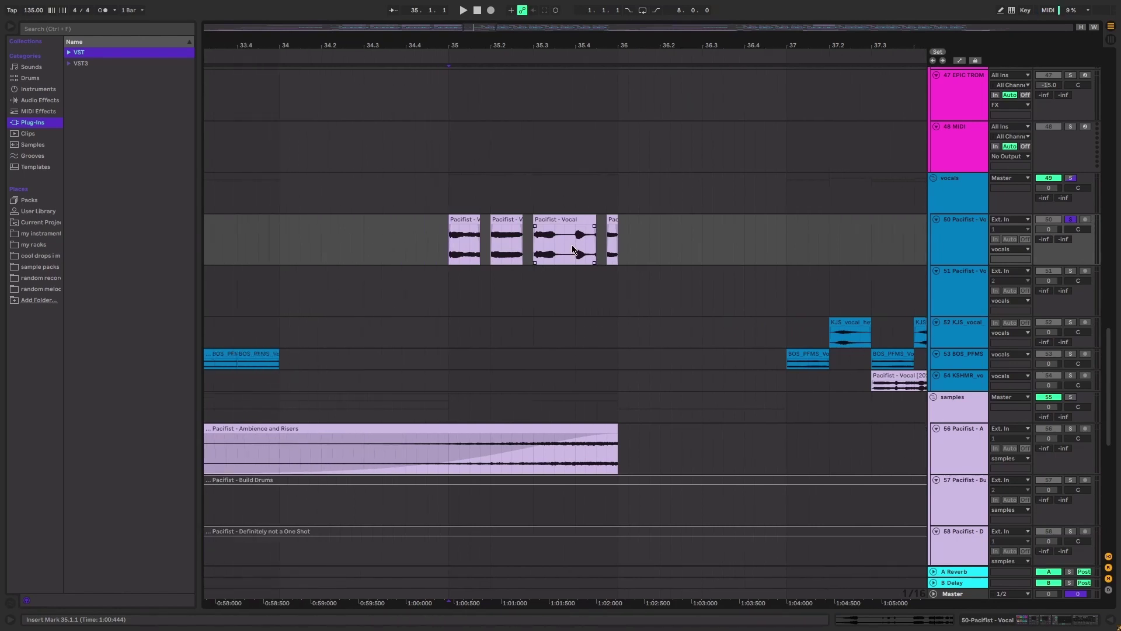
{"action": "scroll", "coordinate": [579, 241], "scroll_direction": "left", "scroll_amount": 2}
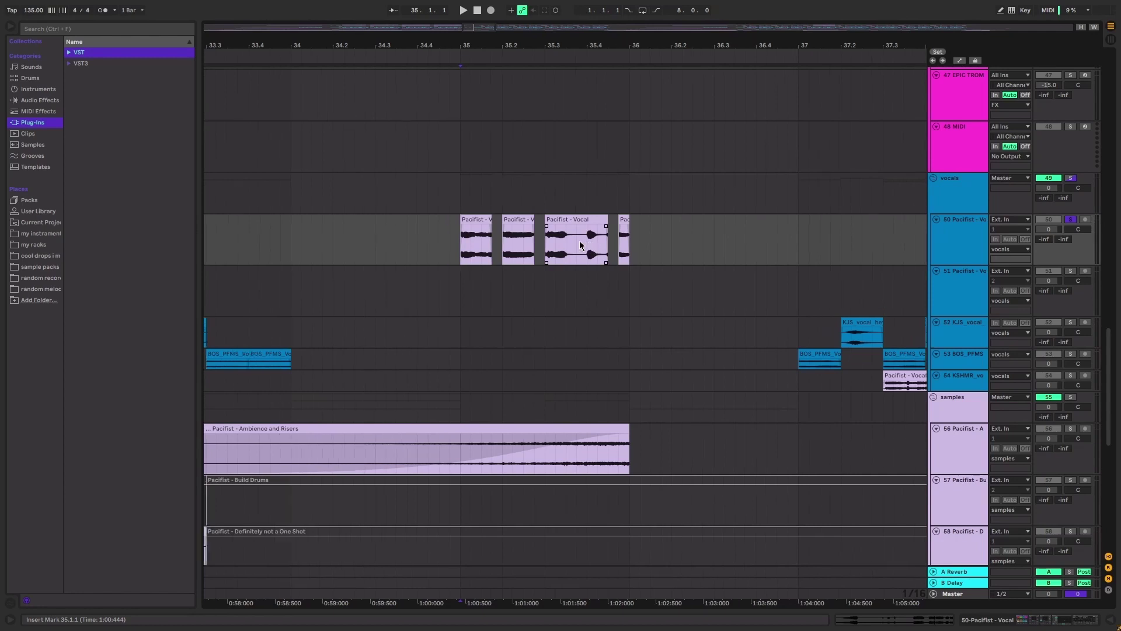
{"action": "scroll", "coordinate": [609, 232], "scroll_direction": "right", "scroll_amount": 2}
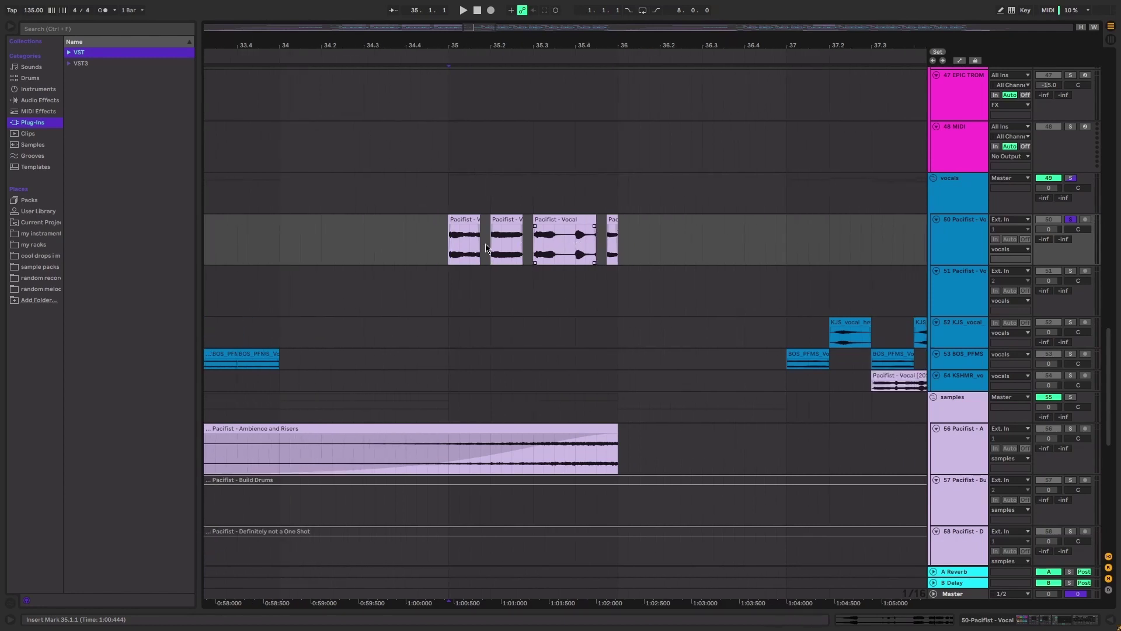
{"action": "key", "text": "space"}
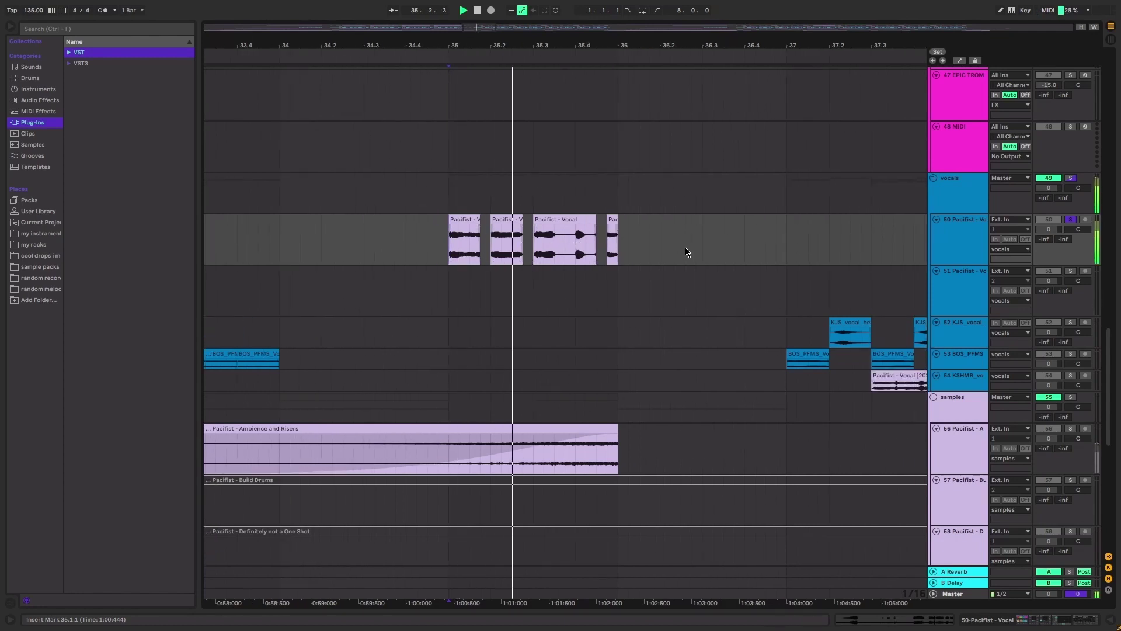
Stop playback and show track 50's effect chain and its Reverb and Grain Delay automation lanes
{"action": "double_click", "coordinate": [959, 232]}
{"action": "key", "text": "space"}
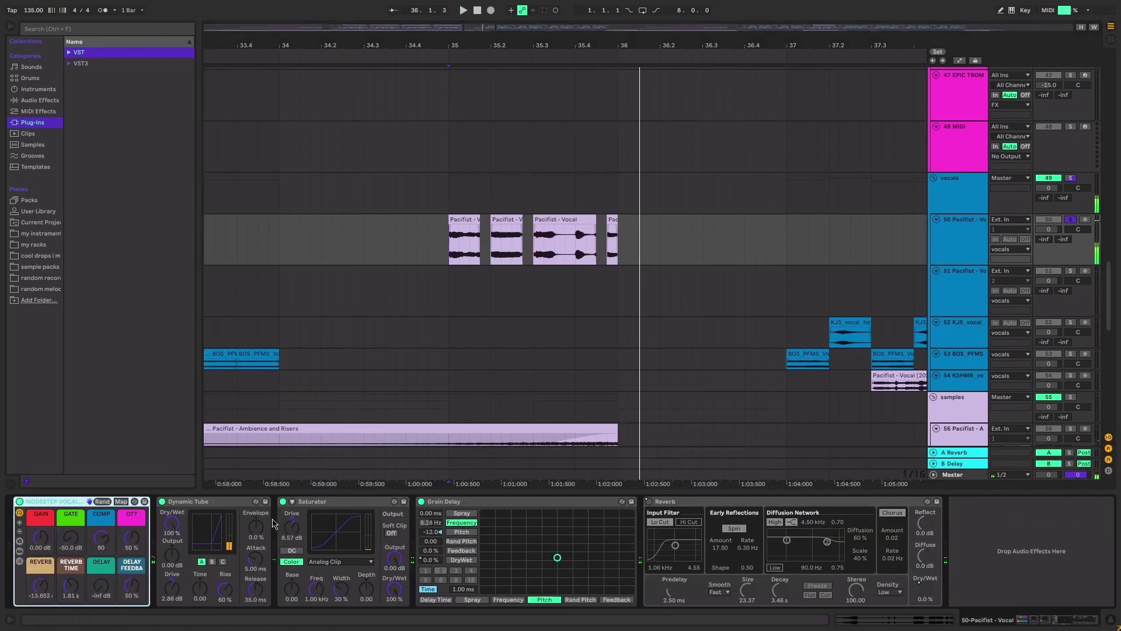
{"action": "key", "text": "a"}
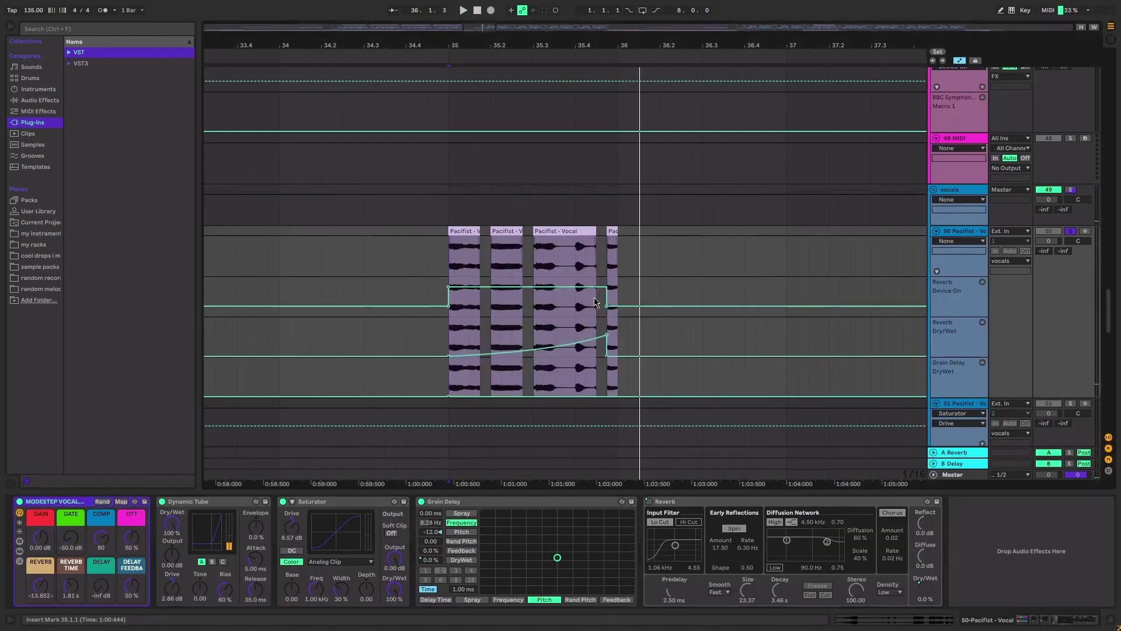
{"action": "scroll", "coordinate": [599, 270], "scroll_direction": "down", "scroll_amount": 3}
{"action": "scroll", "coordinate": [599, 270], "scroll_direction": "down", "scroll_amount": 5}
{"action": "scroll", "coordinate": [608, 263], "scroll_direction": "up", "scroll_amount": 2}
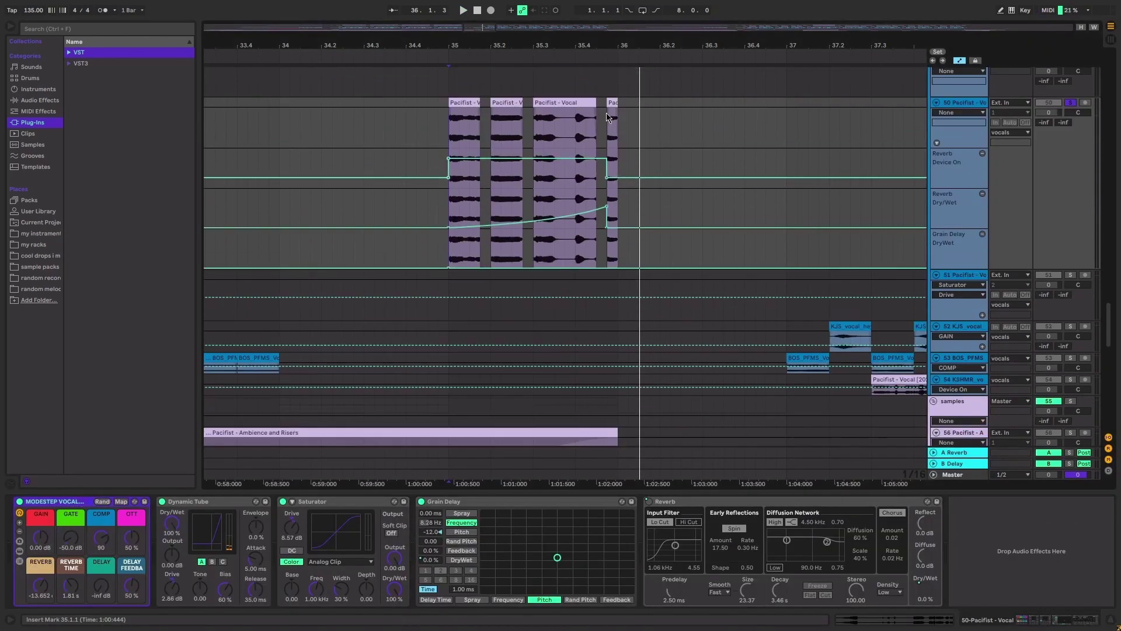
{"action": "scroll", "coordinate": [610, 264], "scroll_direction": "up", "scroll_amount": 1}
Play the soloed vocal from 35.1.1 while inspecting its Grain Delay, Saturator and Dynamic Tube effects
{"action": "key", "text": "space"}
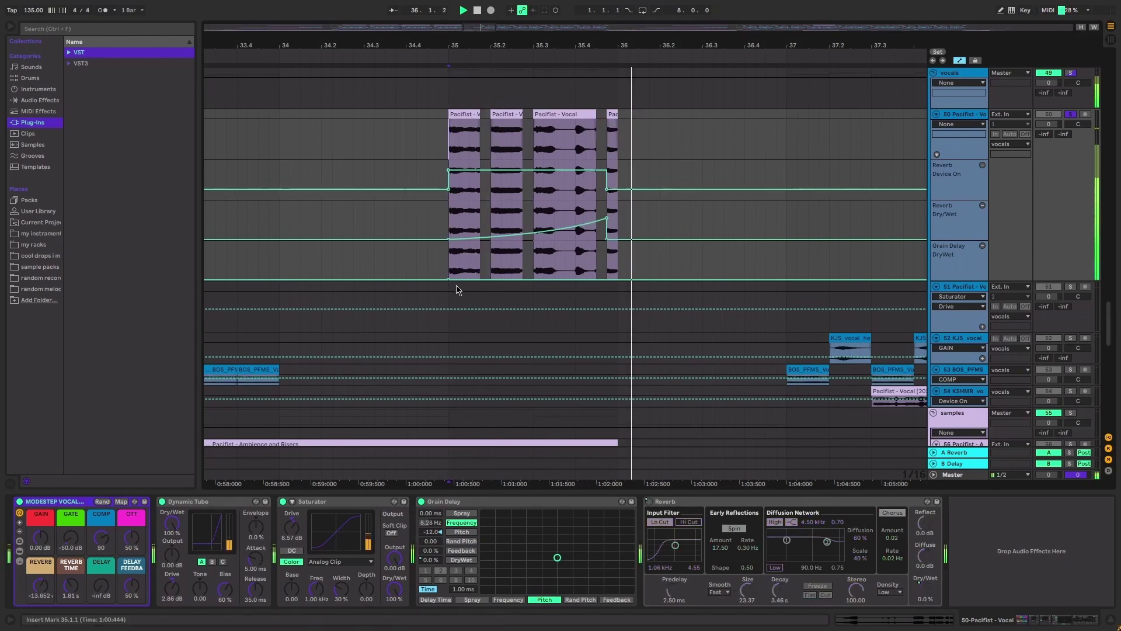
{"action": "left_click", "coordinate": [459, 503]}
{"action": "key", "text": "space"}
{"action": "key", "text": "space"}
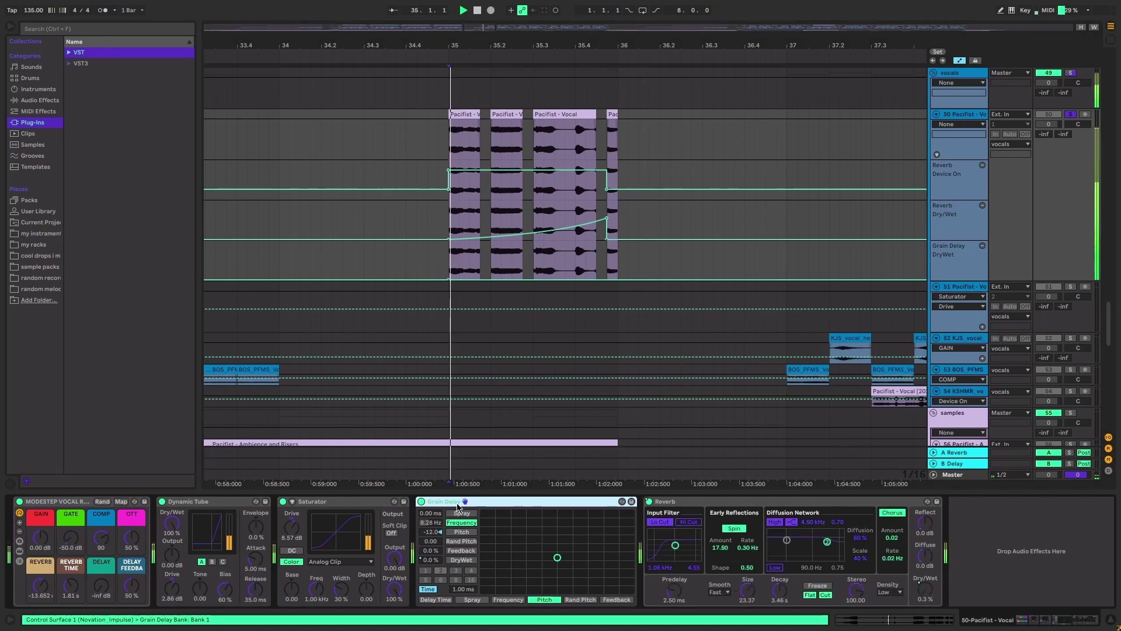
{"action": "left_click", "coordinate": [327, 503]}
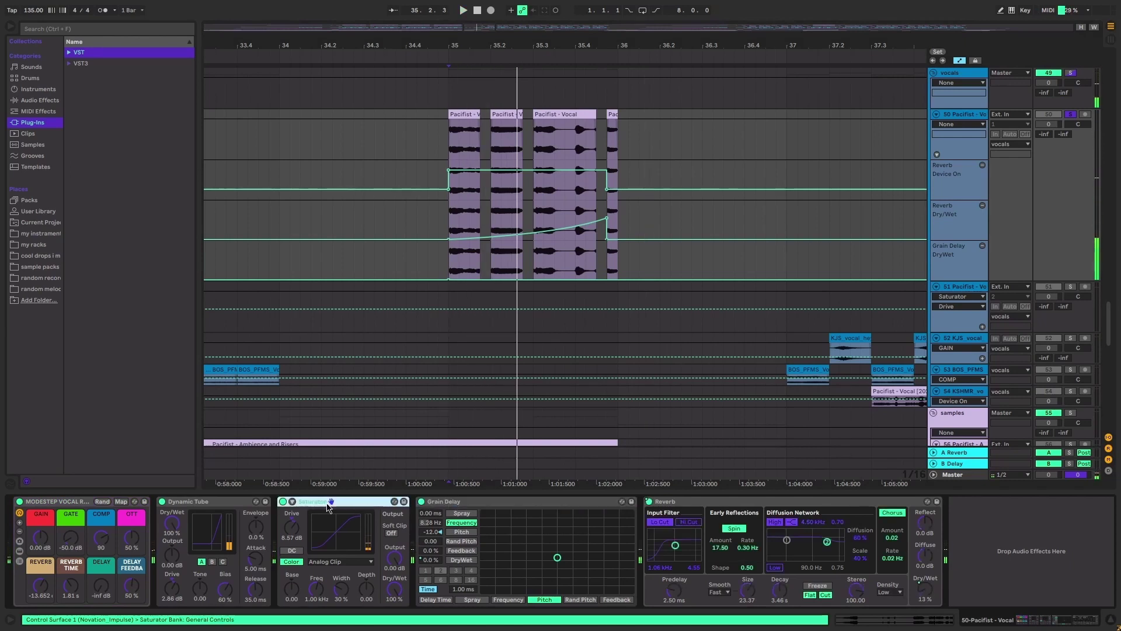
{"action": "left_click", "coordinate": [198, 503]}
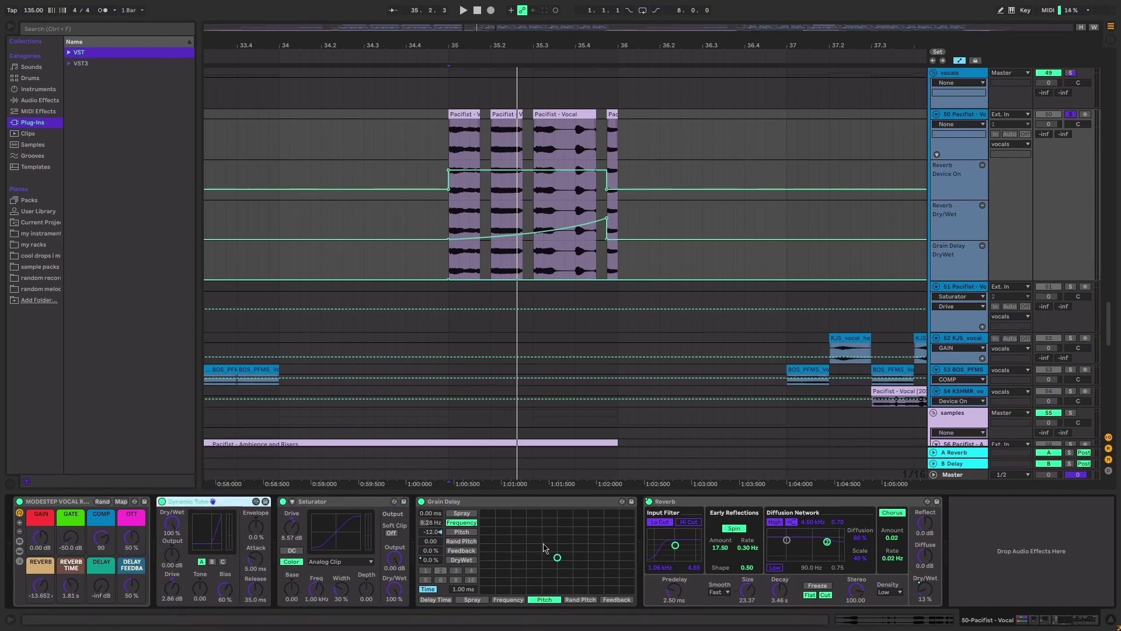
Replay the vocal chops from 35.1.1 against their reverb automation, stop, and hide the automation lanes
{"action": "key", "text": "space"}
{"action": "scroll", "coordinate": [467, 175], "scroll_direction": "down", "scroll_amount": 3}
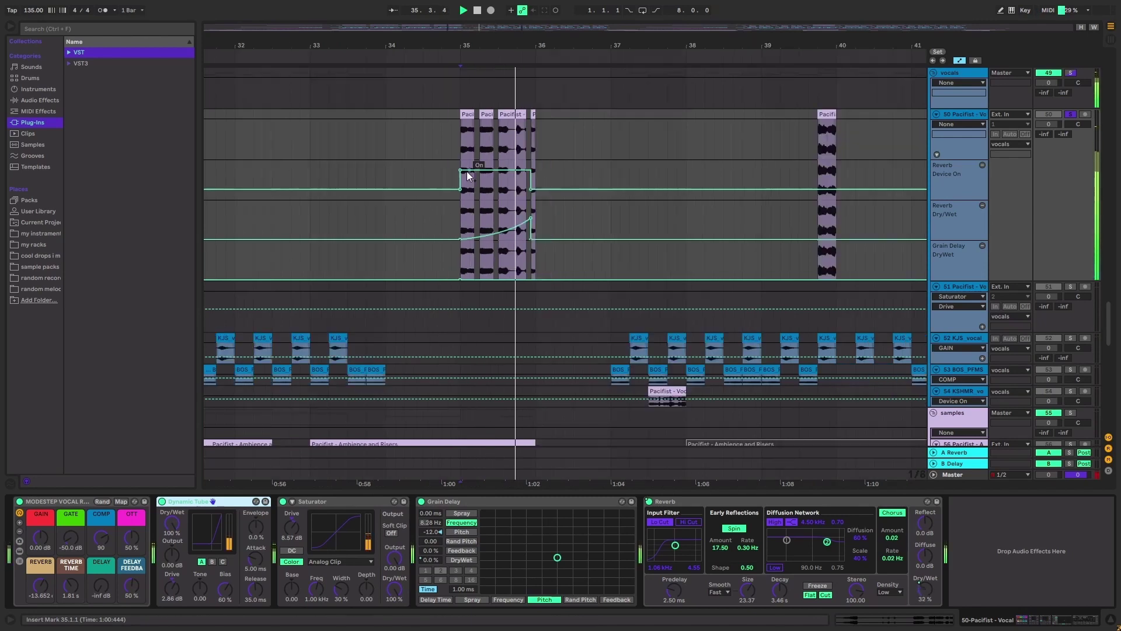
{"action": "scroll", "coordinate": [467, 175], "scroll_direction": "up", "scroll_amount": 4}
{"action": "key", "text": "a"}
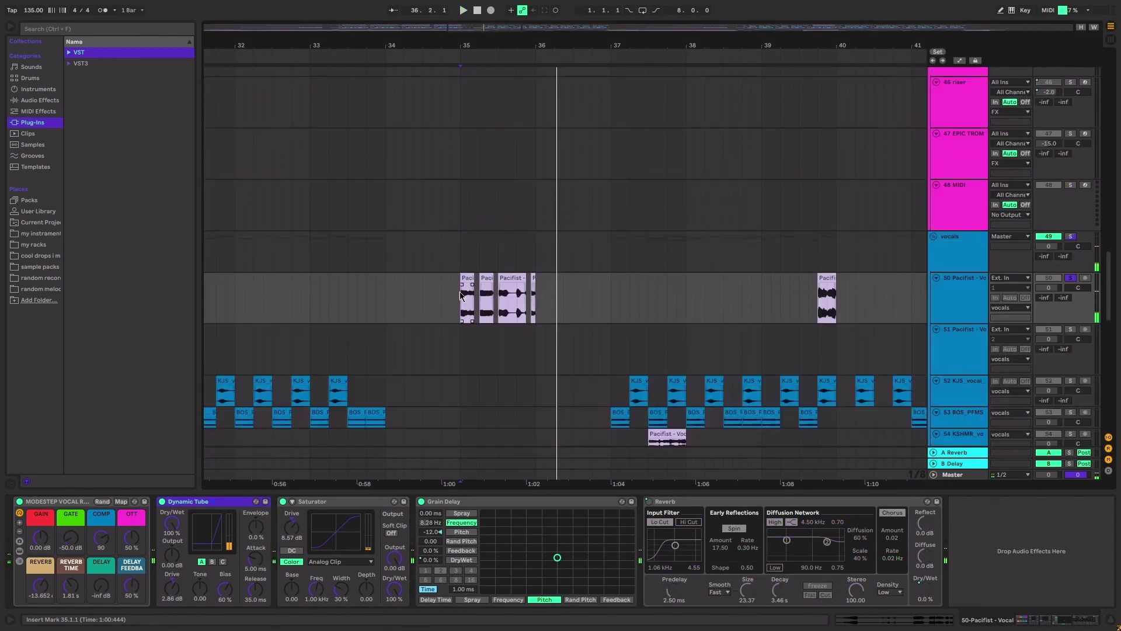
{"action": "key", "text": "space"}
Unsolo track 50 and play the vocal chops in the full mix from 35.1.1, then stop
{"action": "scroll", "coordinate": [467, 314], "scroll_direction": "up", "scroll_amount": 2}
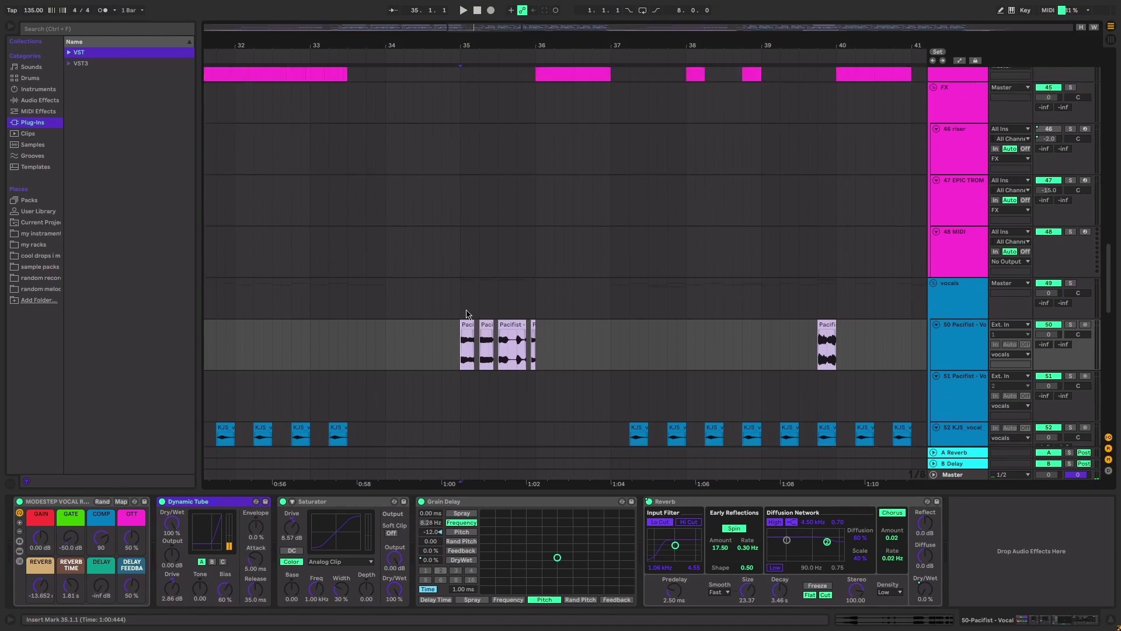
{"action": "key", "text": "space"}
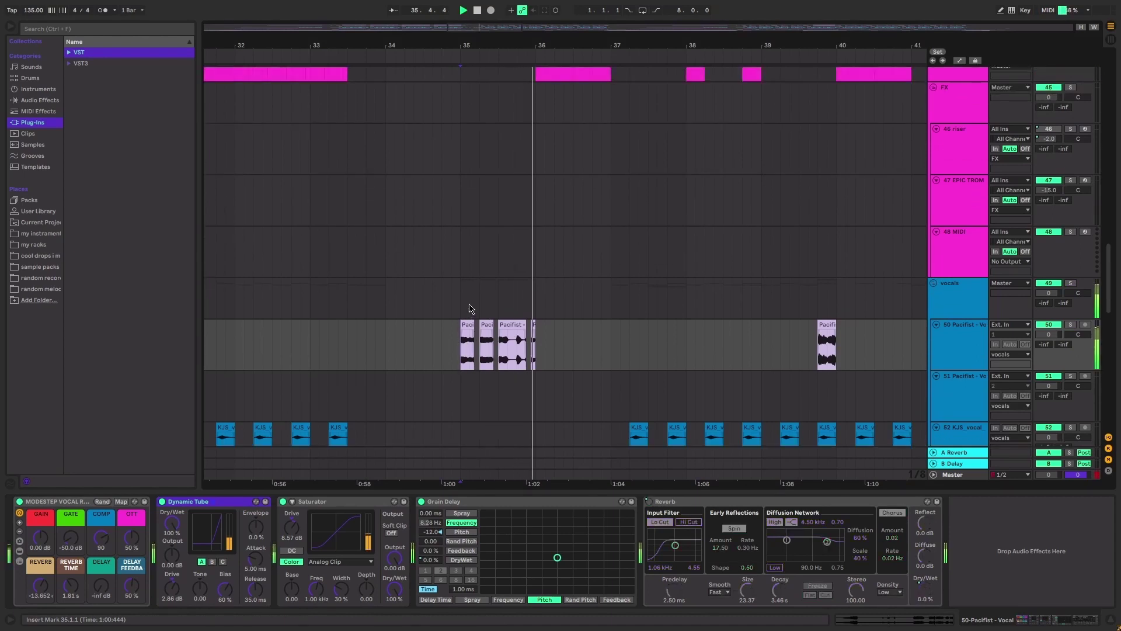
{"action": "scroll", "coordinate": [512, 363], "scroll_direction": "up", "scroll_amount": 6}
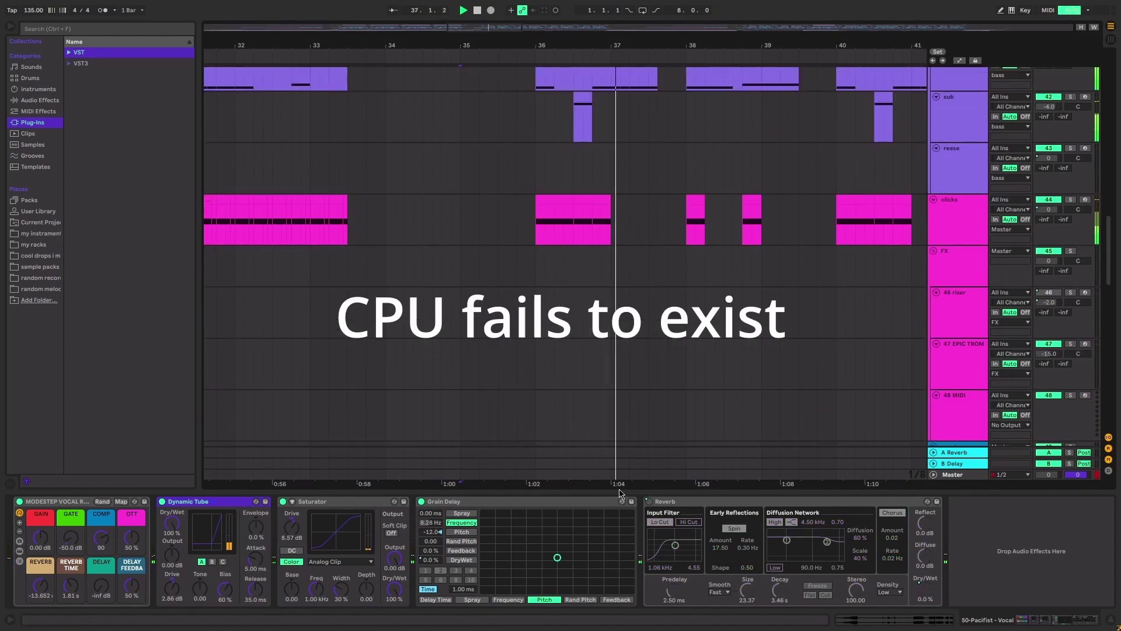
{"action": "key", "text": "space"}
Collapse the device view and highlight the background laser clips from 36.3.3, plus the earlier ones from 32.1.1
{"action": "left_click_drag", "start_coordinate": [621, 494], "coordinate": [619, 566]}
{"action": "scroll", "coordinate": [558, 374], "scroll_direction": "right", "scroll_amount": 3}
{"action": "scroll", "coordinate": [513, 303], "scroll_direction": "up", "scroll_amount": 9}
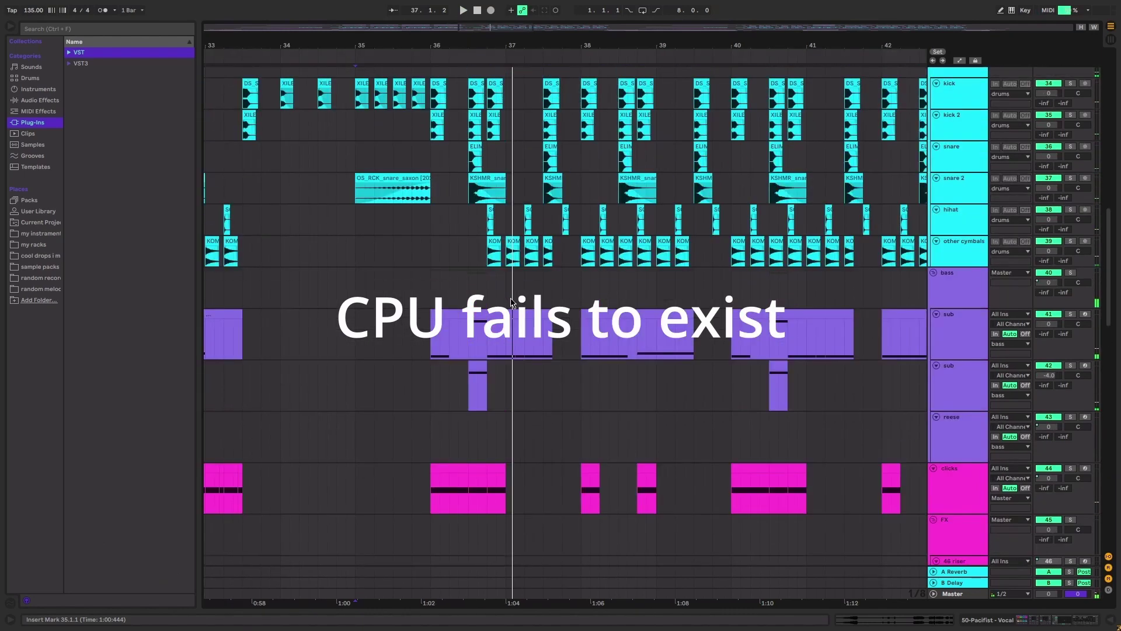
{"action": "scroll", "coordinate": [512, 302], "scroll_direction": "up", "scroll_amount": 15}
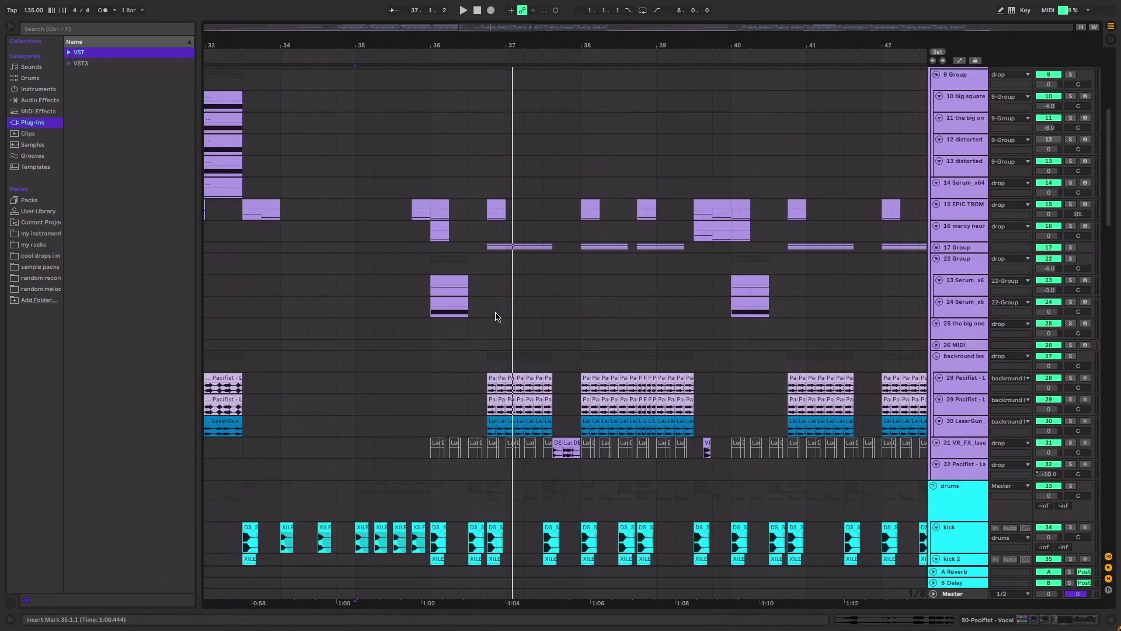
{"action": "scroll", "coordinate": [496, 316], "scroll_direction": "down", "scroll_amount": 1}
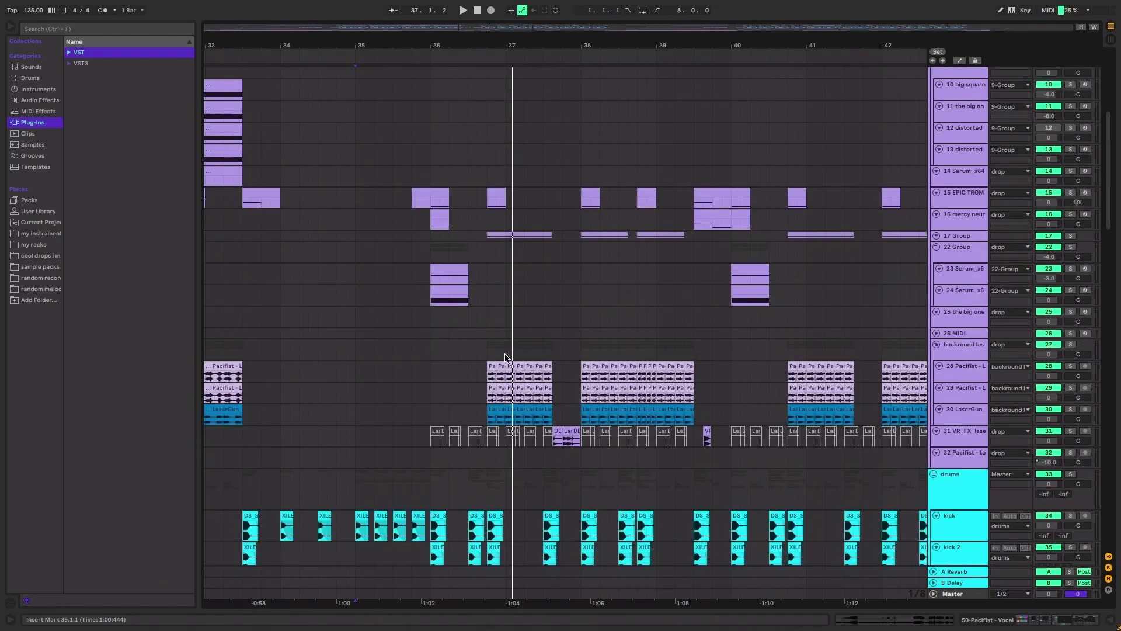
{"action": "left_click", "coordinate": [479, 346]}
{"action": "left_click_drag", "start_coordinate": [481, 349], "coordinate": [706, 416]}
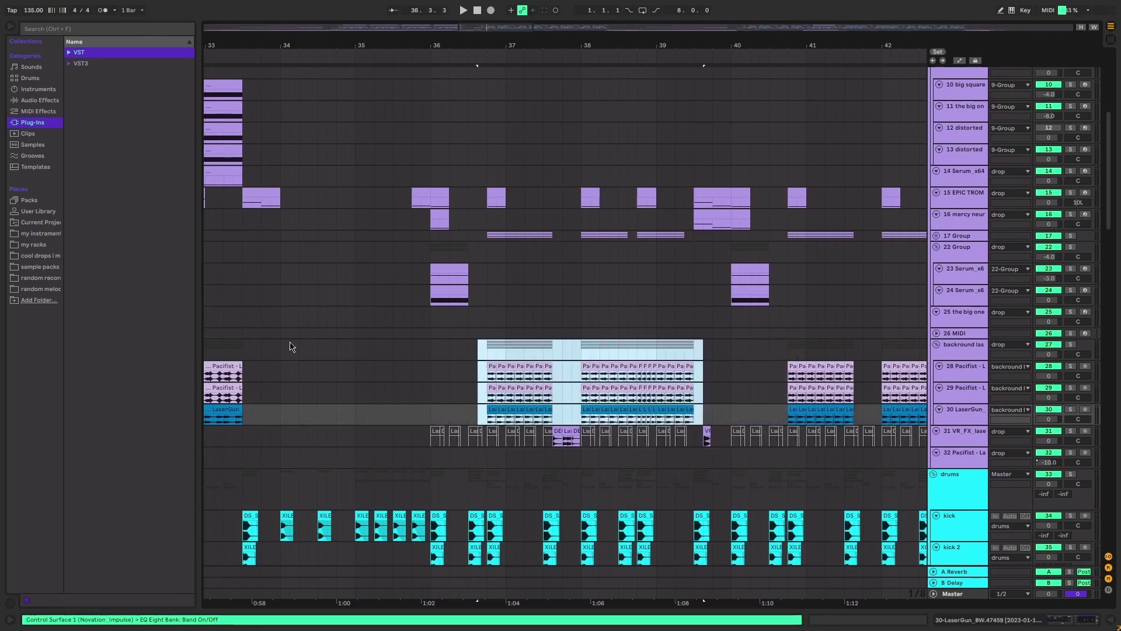
{"action": "left_click_drag", "start_coordinate": [291, 347], "coordinate": [133, 392]}
{"action": "scroll", "coordinate": [379, 356], "scroll_direction": "up", "scroll_amount": 5}
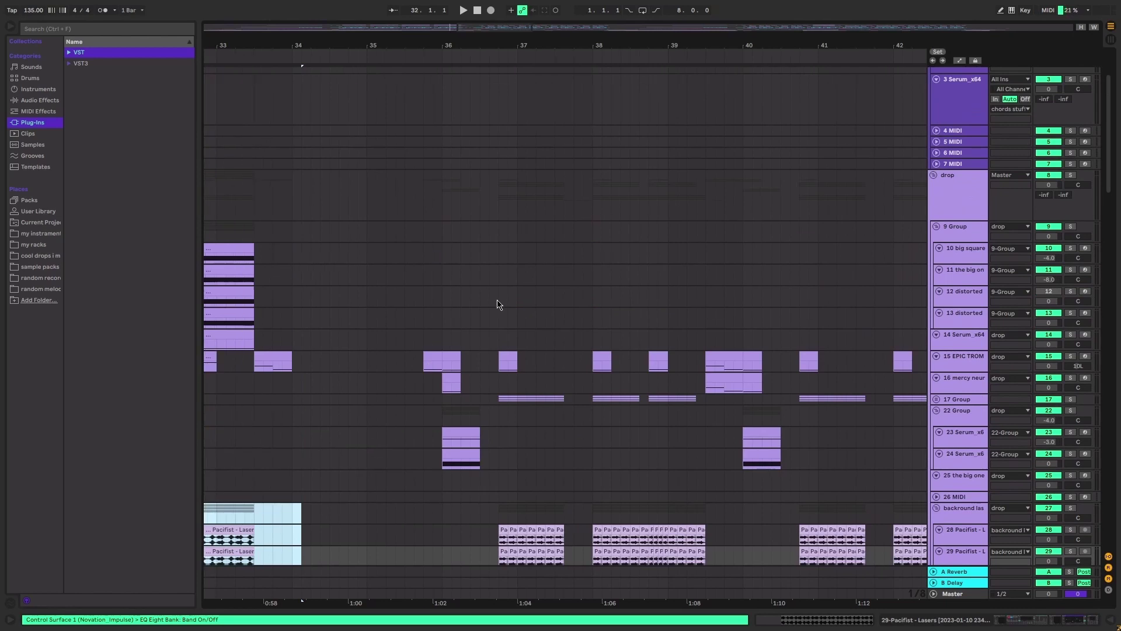
Unfold track 17 Group and place the insert marker at 36.4.1 on track 18 inside it
{"action": "scroll", "coordinate": [495, 318], "scroll_direction": "left", "scroll_amount": 1}
{"action": "left_click", "coordinate": [426, 311]}
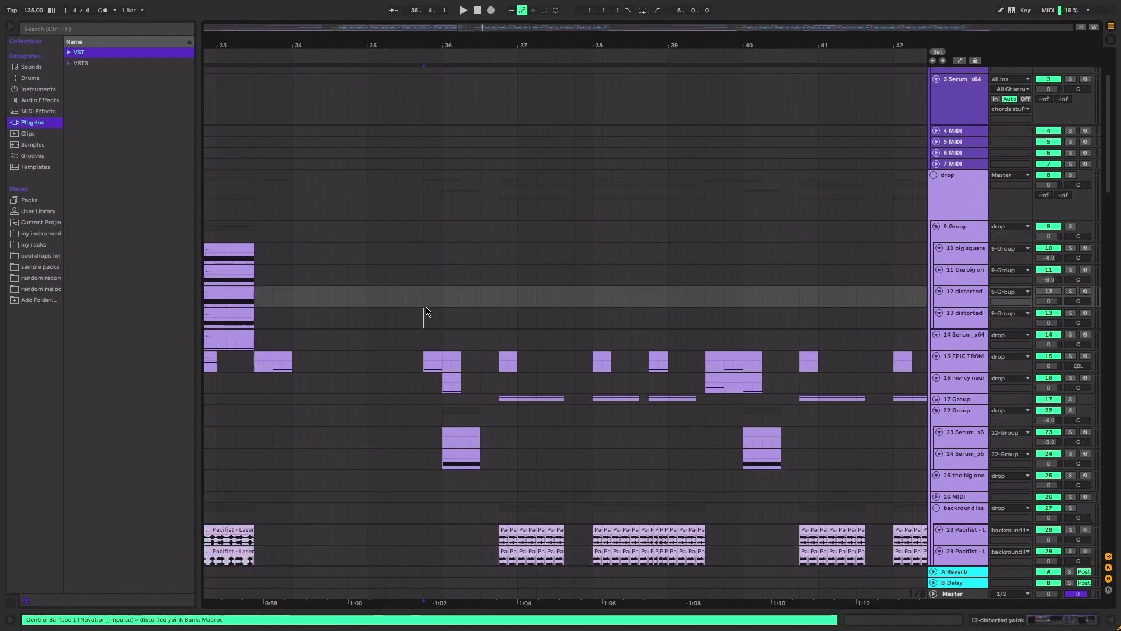
{"action": "left_click", "coordinate": [937, 399]}
{"action": "scroll", "coordinate": [647, 362], "scroll_direction": "down", "scroll_amount": 3}
{"action": "scroll", "coordinate": [647, 362], "scroll_direction": "down", "scroll_amount": 3}
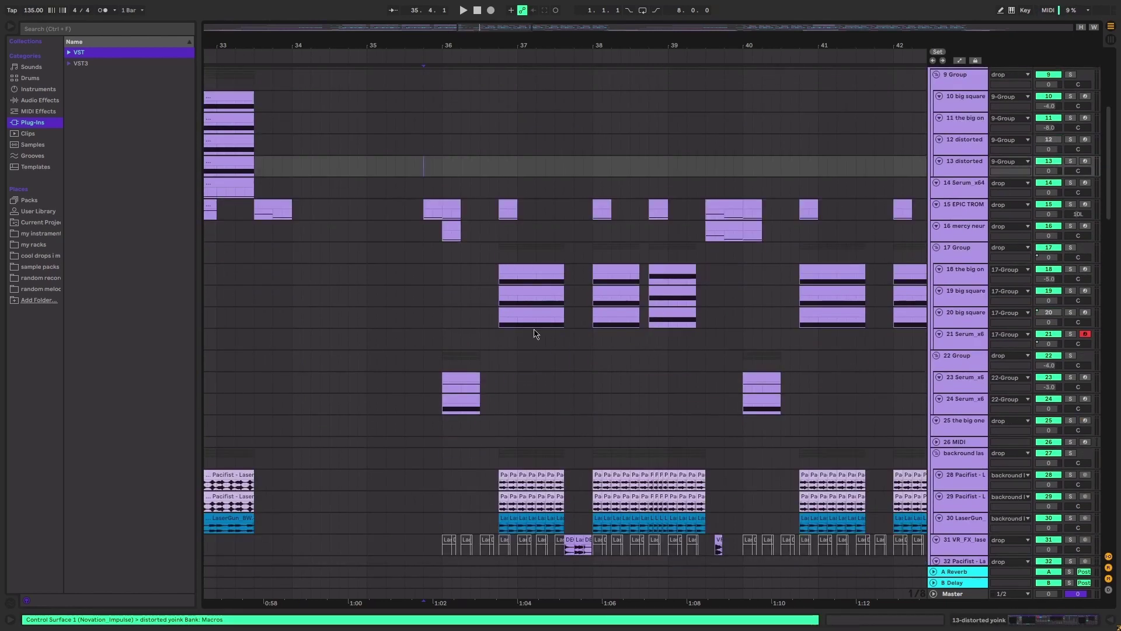
{"action": "scroll", "coordinate": [533, 333], "scroll_direction": "up", "scroll_amount": 3, "text": "ctrl"}
{"action": "left_click", "coordinate": [453, 274]}
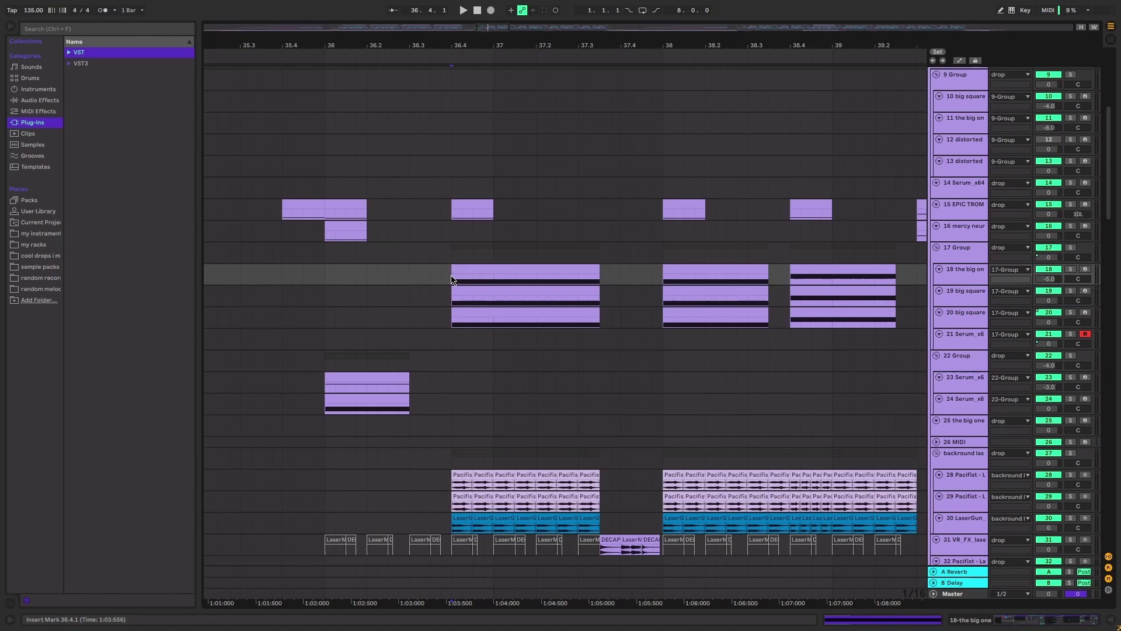
Show track 18's device chain, look through its effects, and select its clip starting at 36.4.1
{"action": "double_click", "coordinate": [978, 271]}
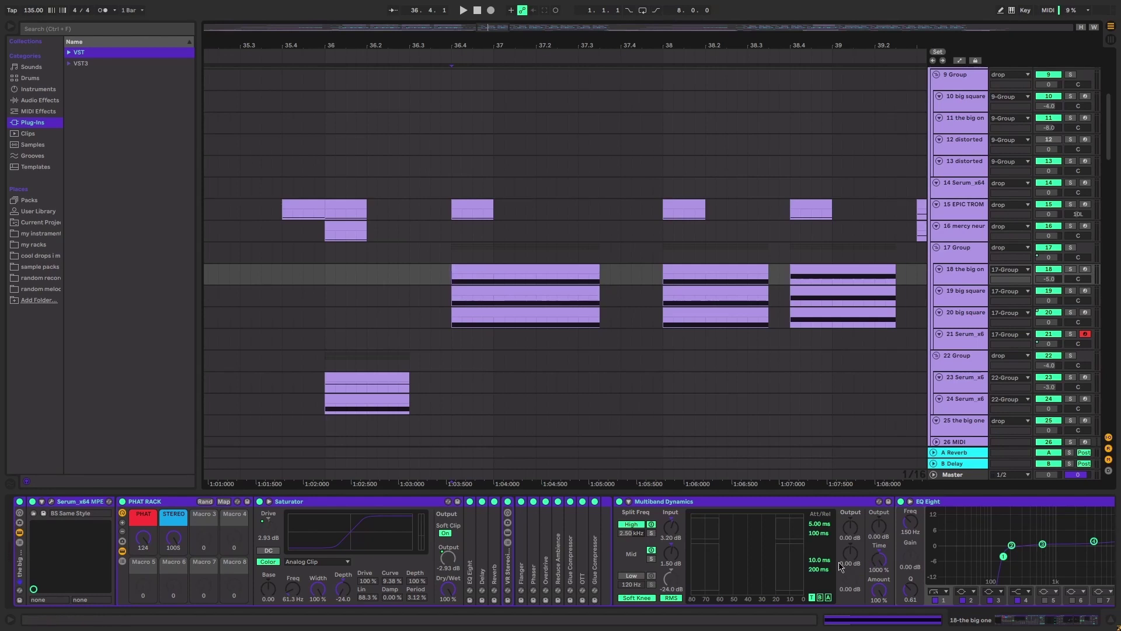
{"action": "left_click_drag", "start_coordinate": [1038, 620], "coordinate": [964, 630]}
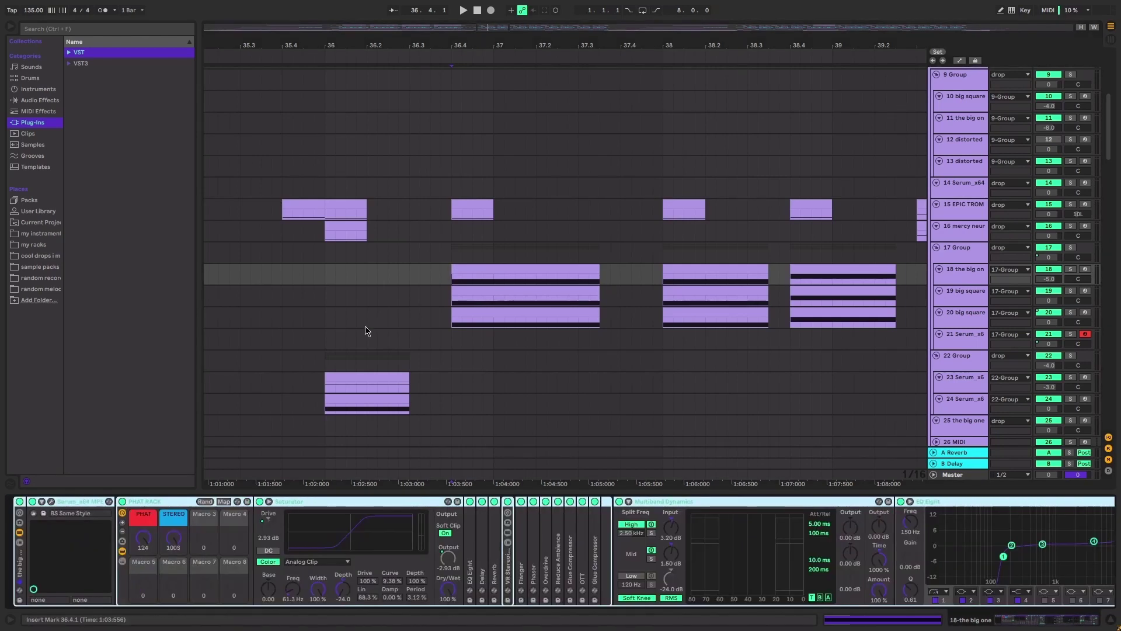
{"action": "left_click", "coordinate": [454, 270]}
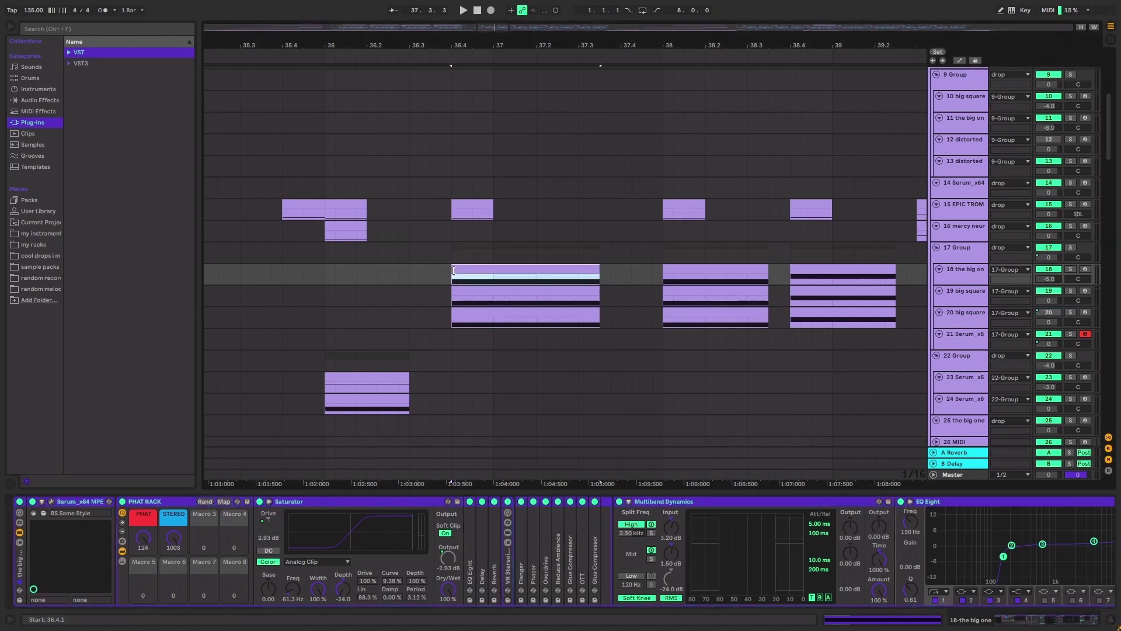
Solo track 18 and play its lead from 36.4.1, then stop playback
{"action": "key", "text": "s"}
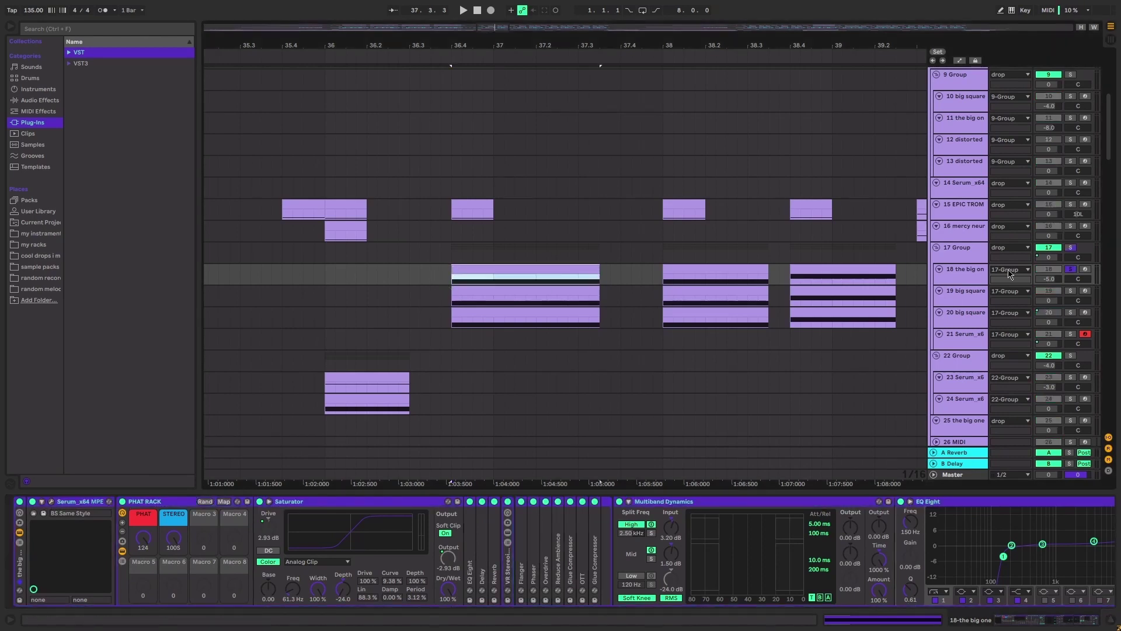
{"action": "left_click", "coordinate": [450, 276]}
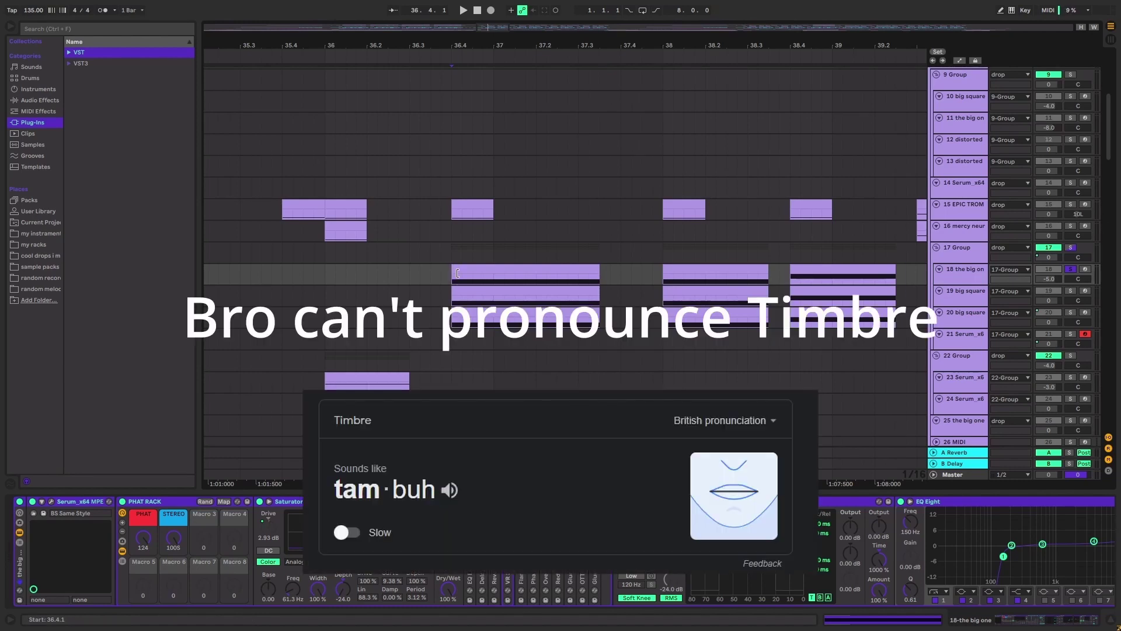
{"action": "key", "text": "space"}
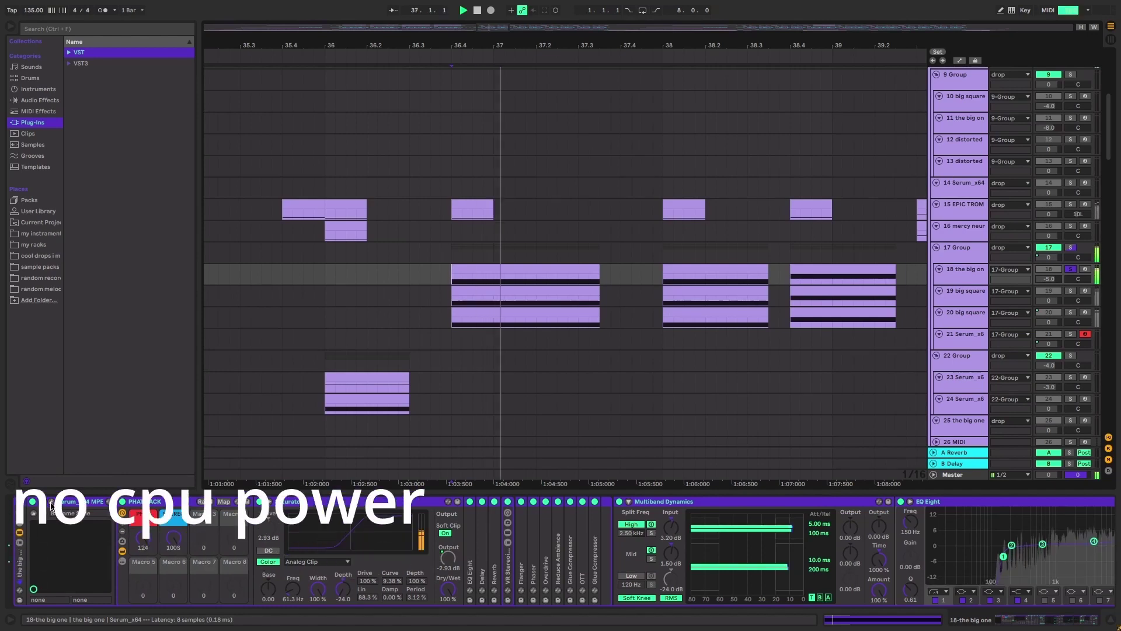
{"action": "key", "text": "space"}
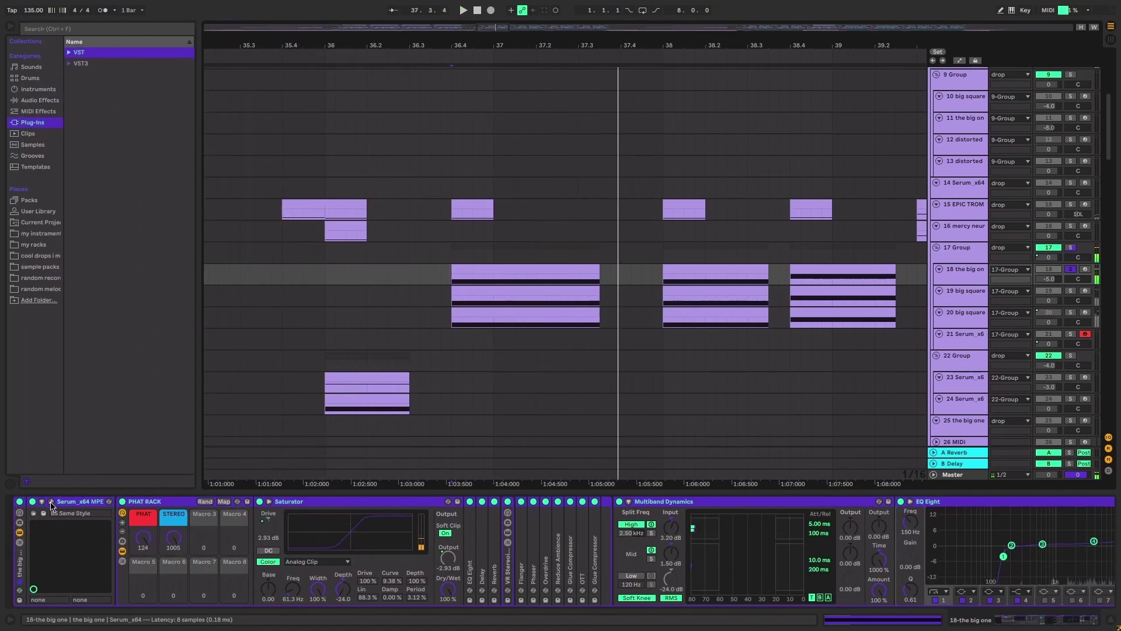
Open the Serum synth on track 18, inspect its oscillators and LFOs 1 to 3, then close it
{"action": "left_click", "coordinate": [50, 502]}
{"action": "left_click_drag", "start_coordinate": [393, 170], "coordinate": [374, 123]}
{"action": "scroll", "coordinate": [933, 545], "scroll_direction": "down", "scroll_amount": 2}
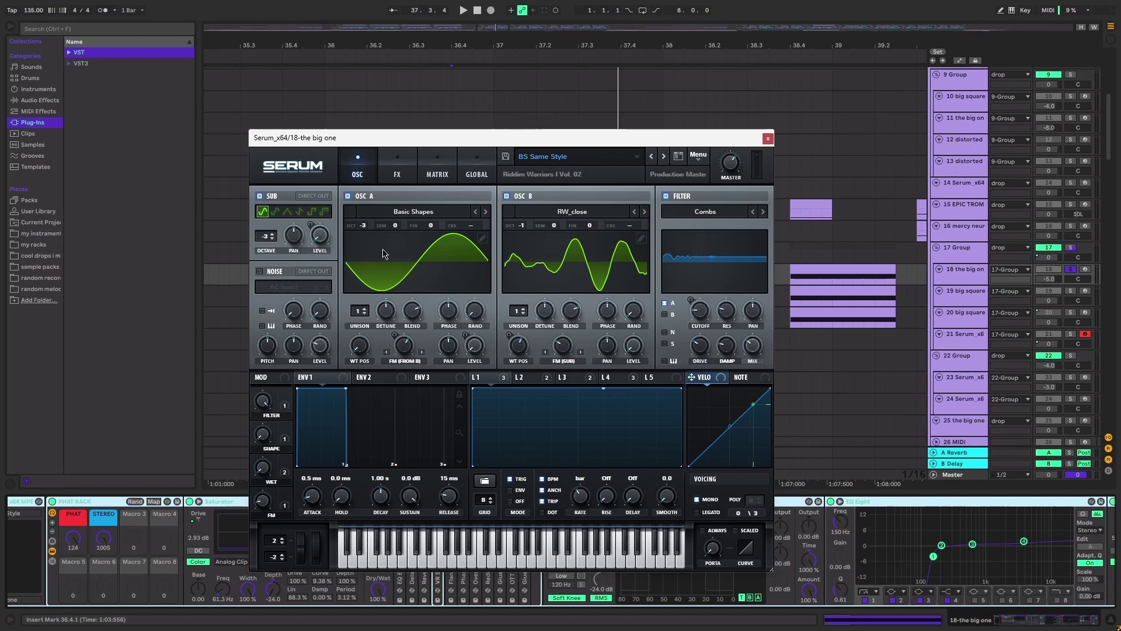
{"action": "left_click", "coordinate": [520, 377]}
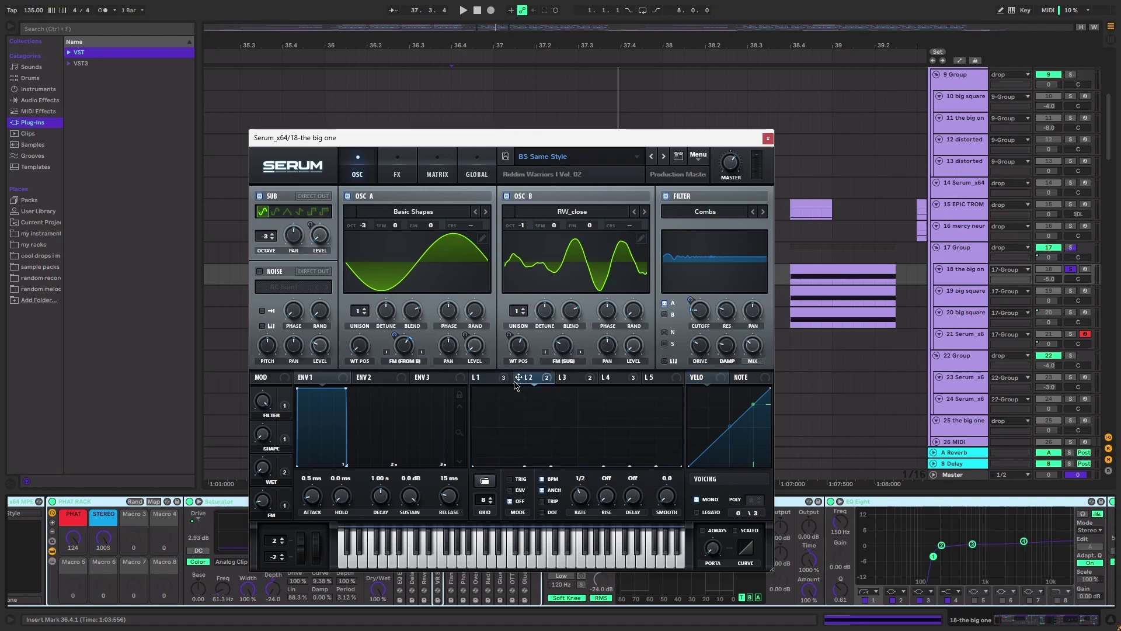
{"action": "left_click", "coordinate": [570, 378]}
{"action": "left_click", "coordinate": [485, 377]}
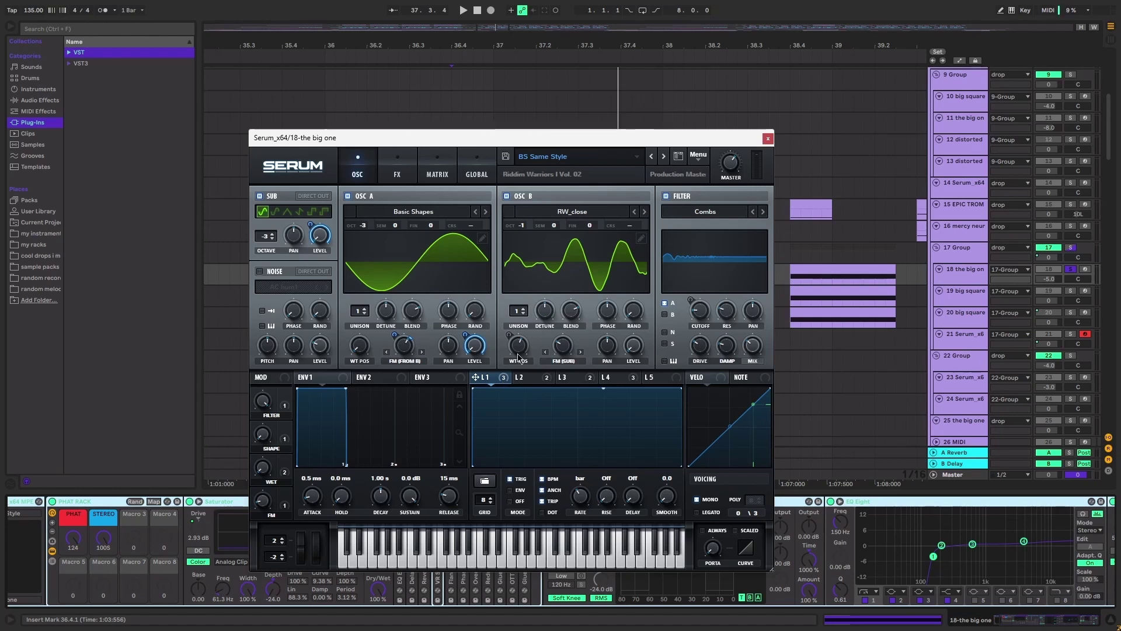
{"action": "left_click", "coordinate": [766, 137]}
Look through track 18's effects chain, from PHAT RACK and Multiband Dynamics to EQ Eight and Limiter
{"action": "scroll", "coordinate": [76, 591], "scroll_direction": "left", "scroll_amount": 2}
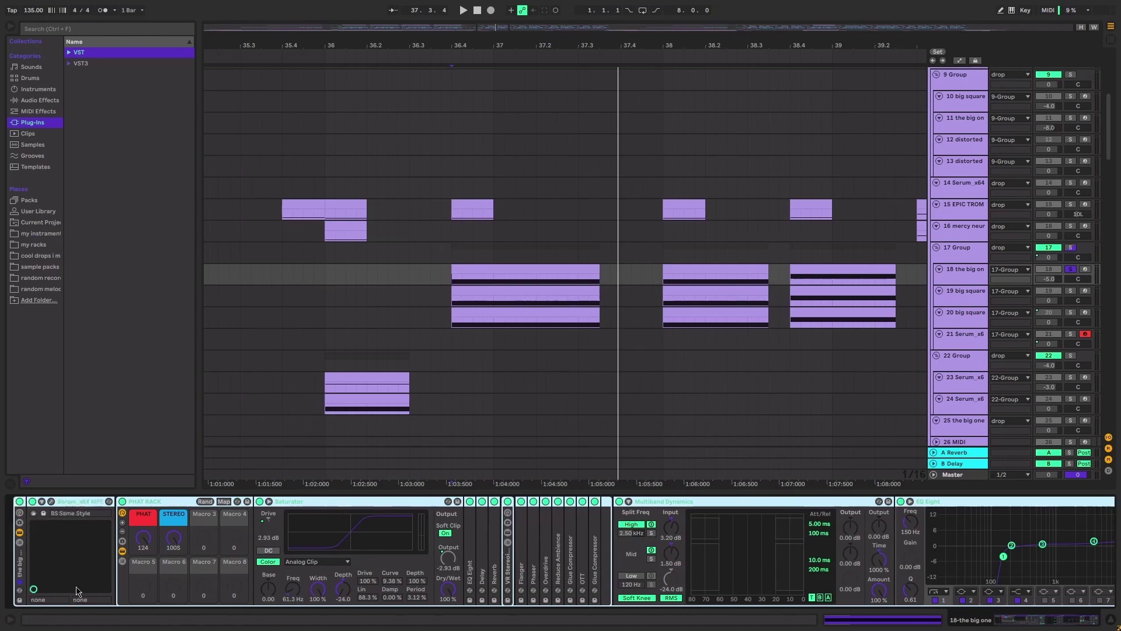
{"action": "left_click", "coordinate": [170, 504]}
{"action": "scroll", "coordinate": [596, 520], "scroll_direction": "right", "scroll_amount": 2}
{"action": "left_click", "coordinate": [573, 502]}
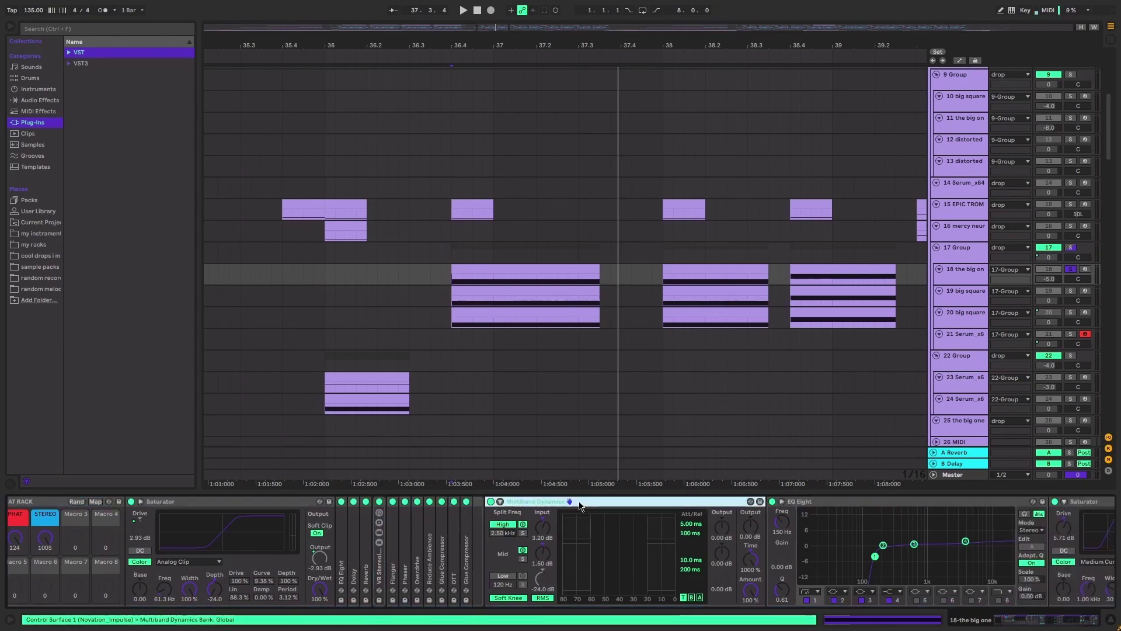
{"action": "scroll", "coordinate": [587, 519], "scroll_direction": "right", "scroll_amount": 2}
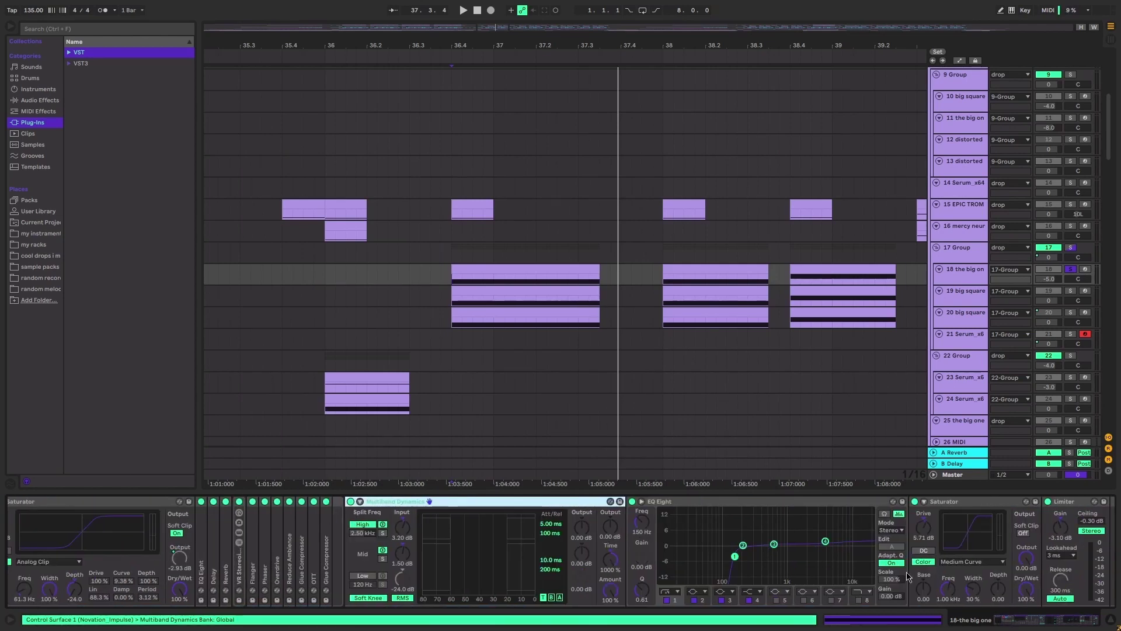
{"action": "scroll", "coordinate": [513, 524], "scroll_direction": "right", "scroll_amount": 2}
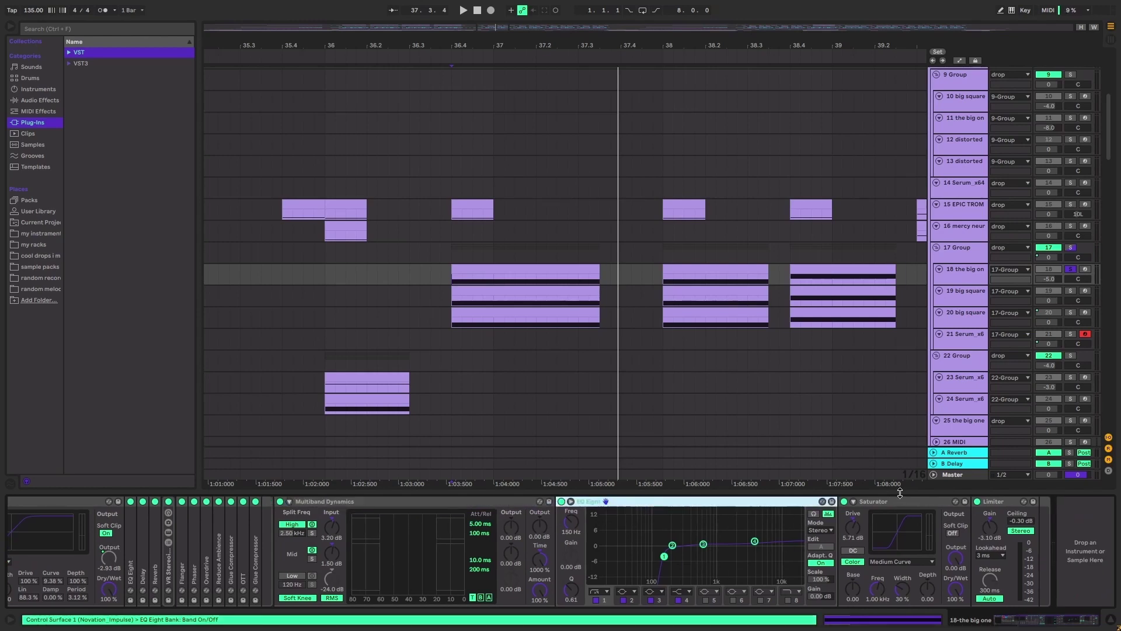
{"action": "left_click", "coordinate": [995, 502]}
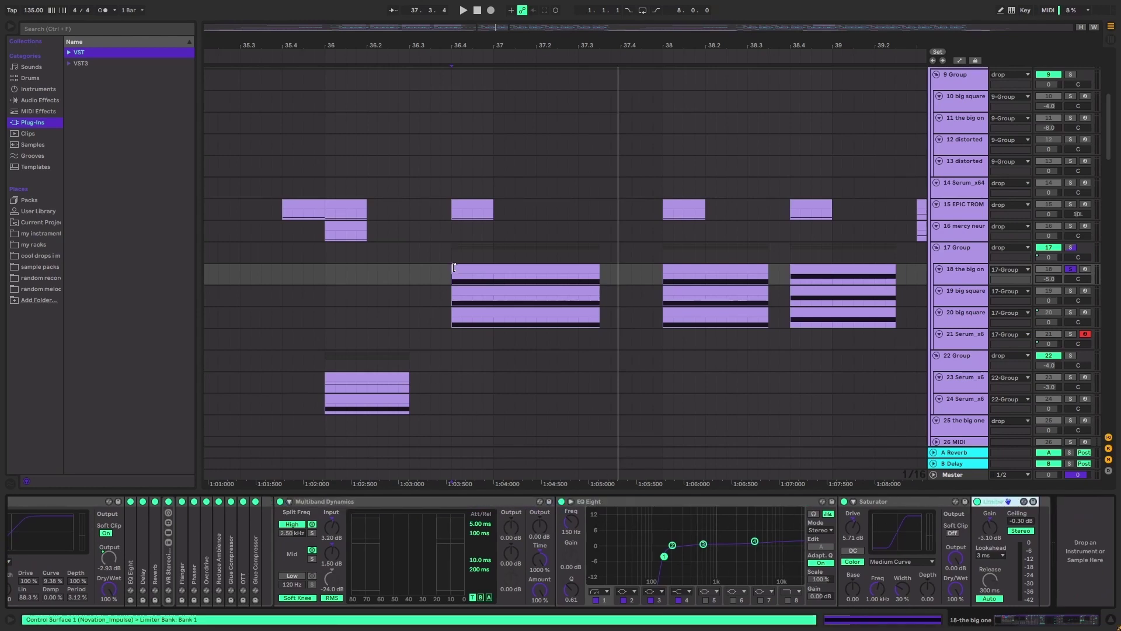
Replay soloed track 18 from 36.4.1, then solo track 11 and play it from 18.3.1 for comparison
{"action": "left_click", "coordinate": [448, 286]}
{"action": "key", "text": "space"}
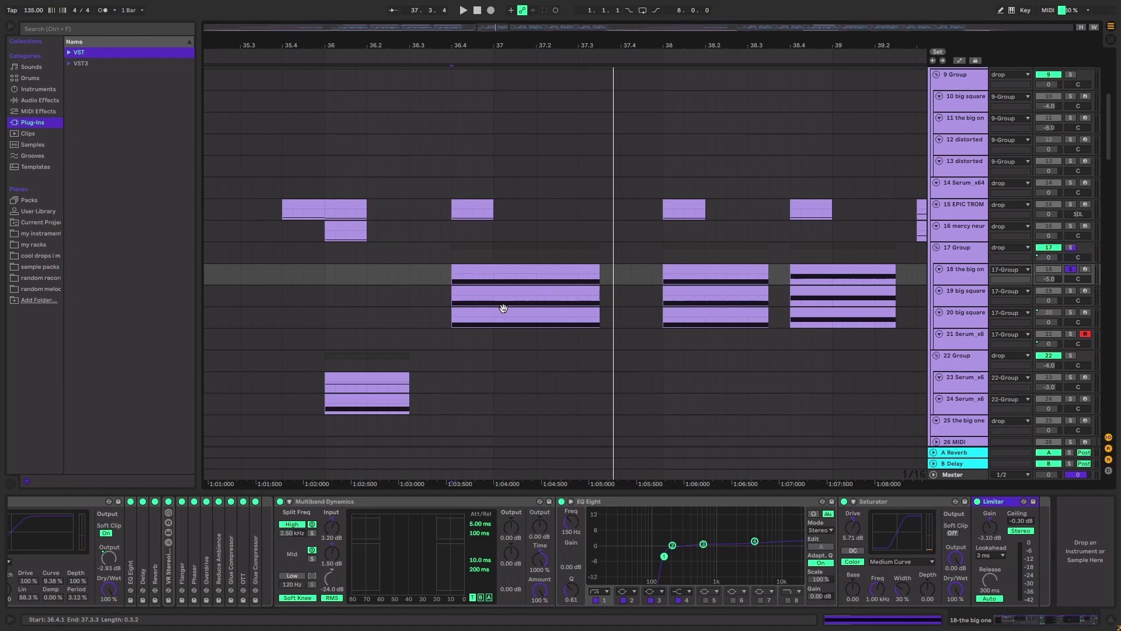
{"action": "left_click", "coordinate": [454, 301]}
{"action": "scroll", "coordinate": [490, 301], "scroll_direction": "up", "scroll_amount": 4}
{"action": "scroll", "coordinate": [527, 298], "scroll_direction": "down", "scroll_amount": 6}
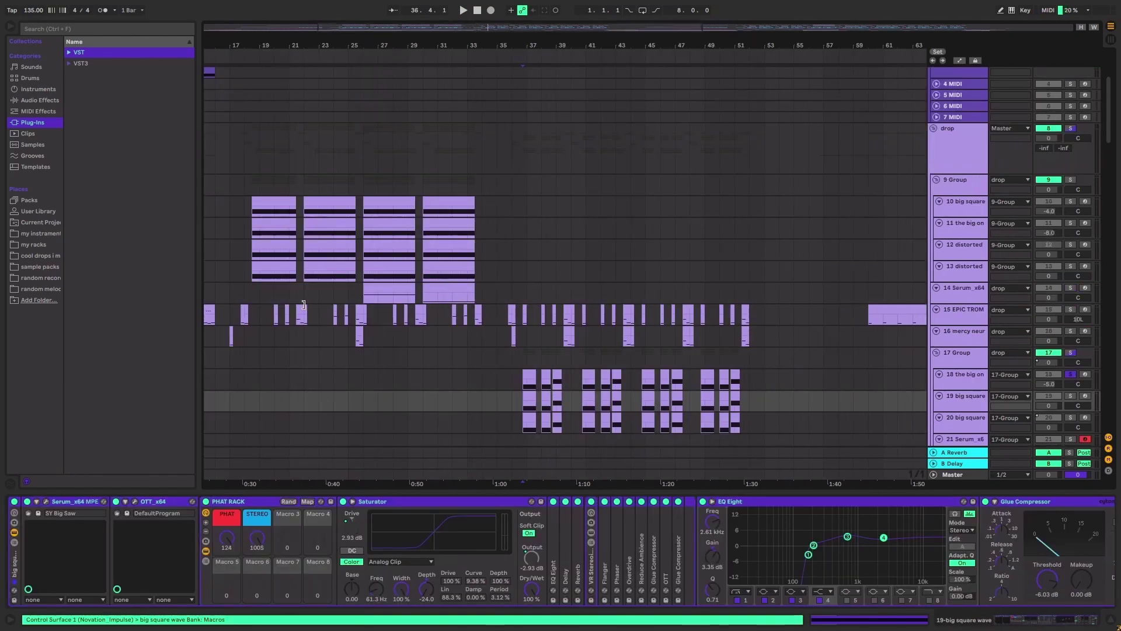
{"action": "scroll", "coordinate": [260, 213], "scroll_direction": "up", "scroll_amount": 2}
{"action": "left_click", "coordinate": [242, 234]}
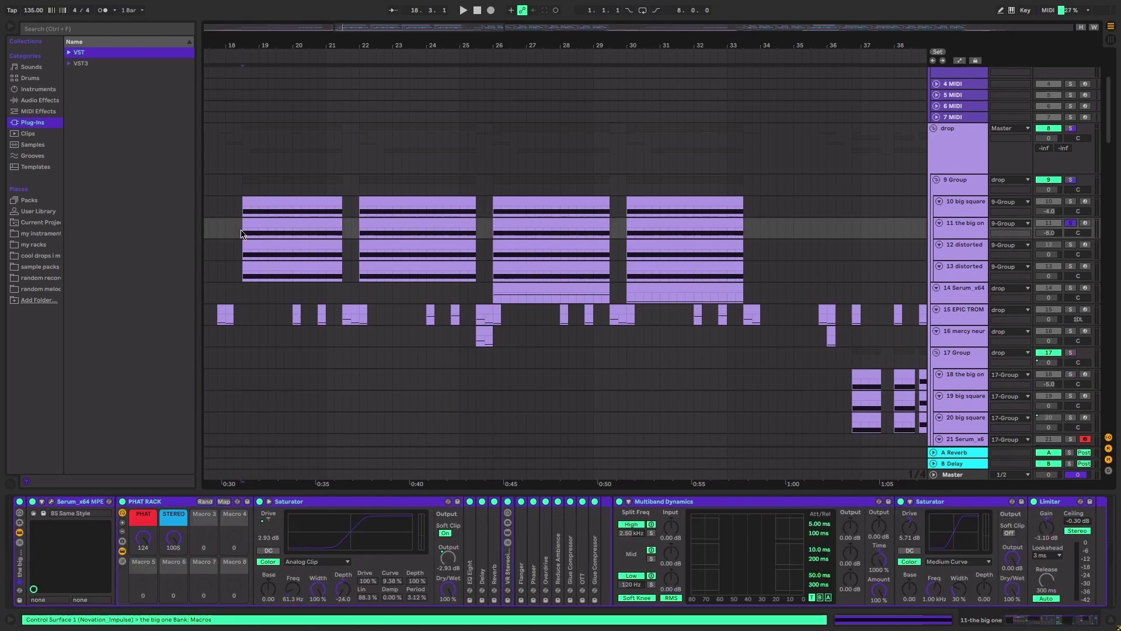
{"action": "key", "text": "space"}
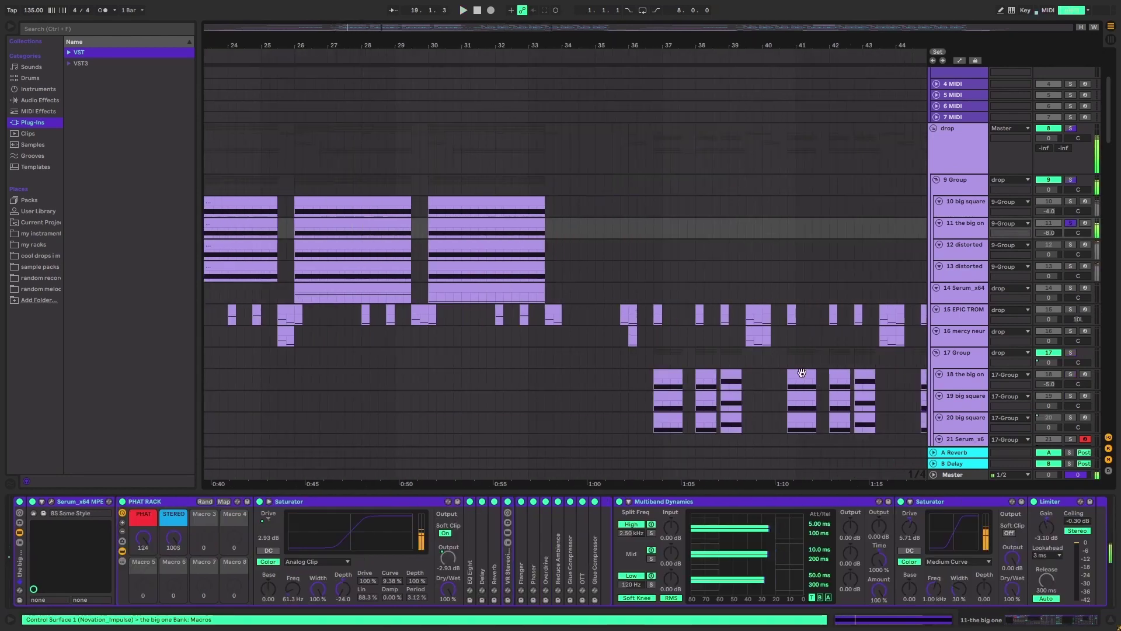
Return to the second drop, solo track 19 and play its big square layer from 36.4.1, then stop
{"action": "scroll", "coordinate": [801, 373], "scroll_direction": "up", "scroll_amount": 2}
{"action": "scroll", "coordinate": [806, 369], "scroll_direction": "down", "scroll_amount": 3}
{"action": "scroll", "coordinate": [813, 363], "scroll_direction": "down", "scroll_amount": 4}
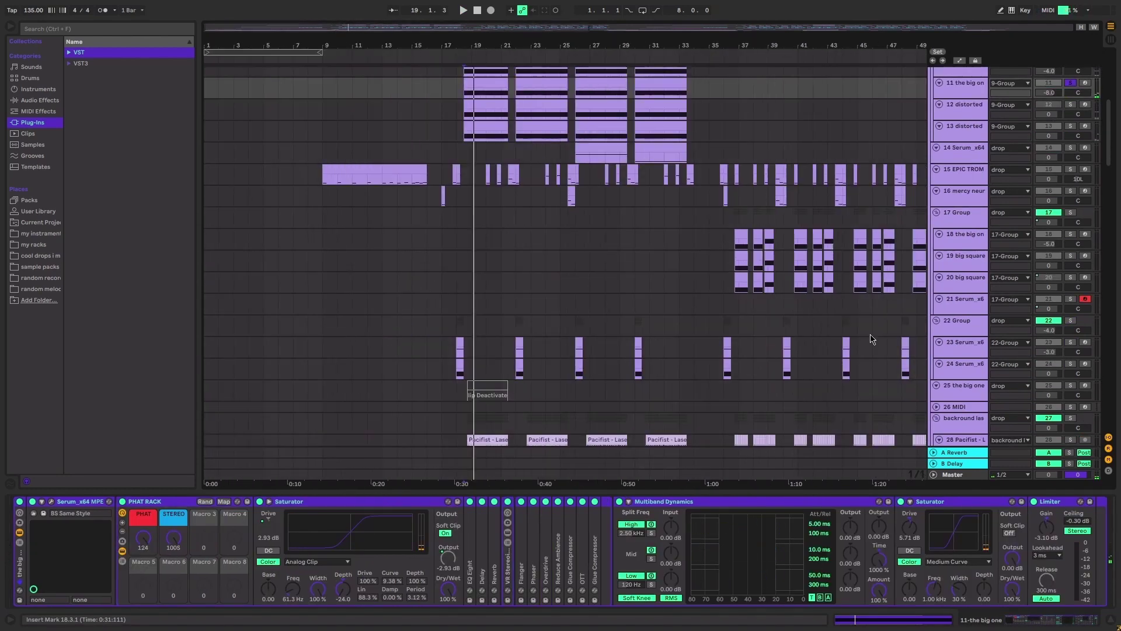
{"action": "scroll", "coordinate": [440, 284], "scroll_direction": "up", "scroll_amount": 5}
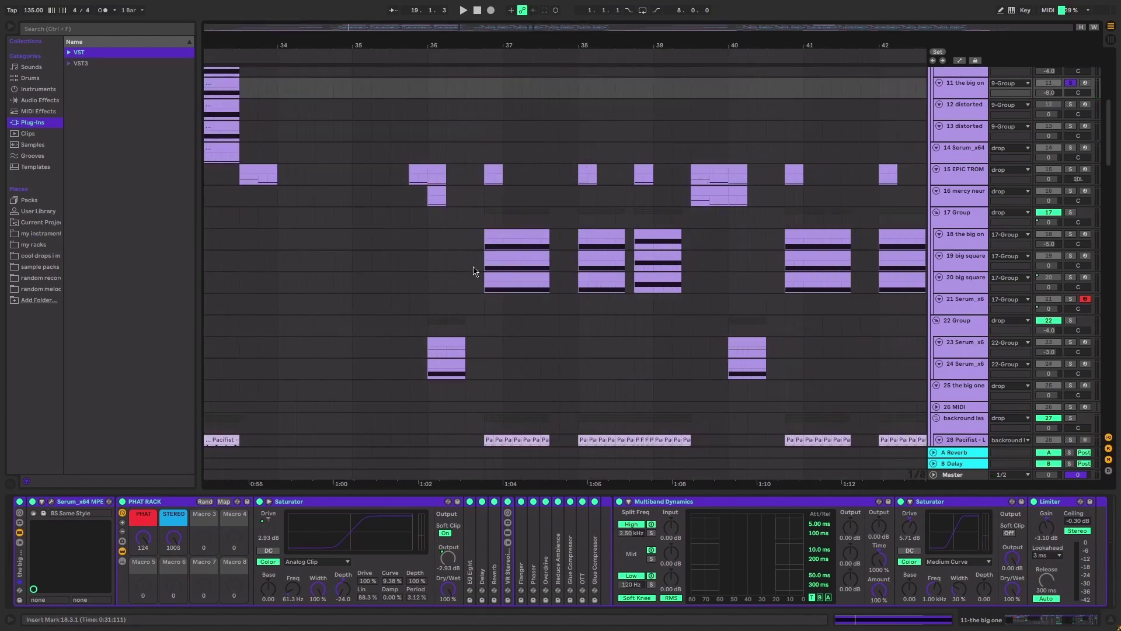
{"action": "left_click", "coordinate": [964, 259]}
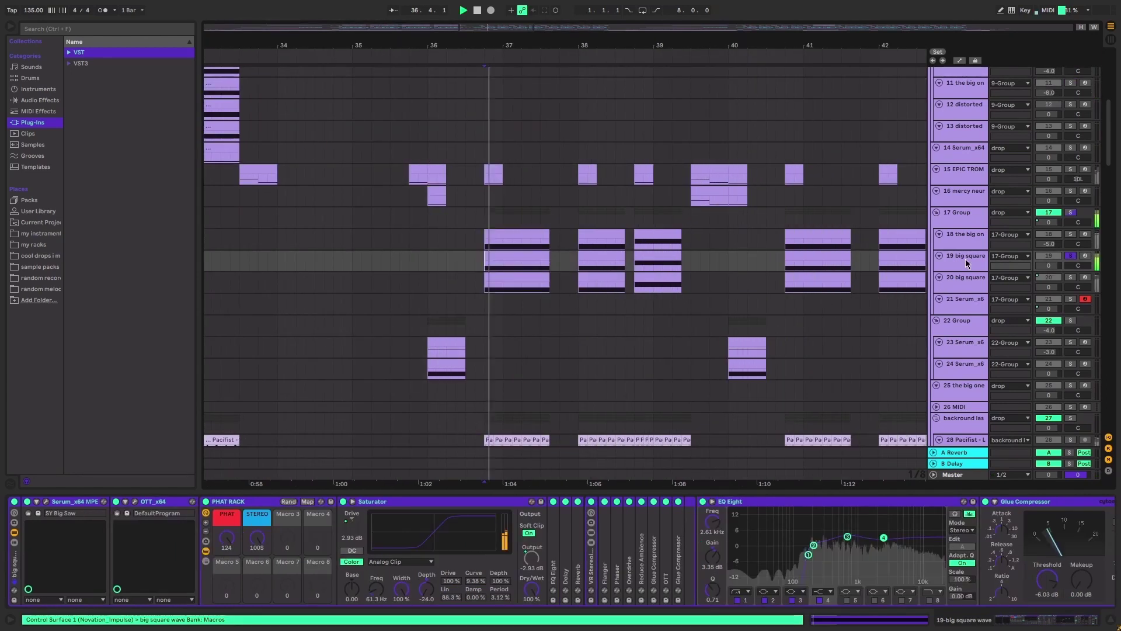
Open the Serum synth on track 19 to view its SY Big Saw patch, then close it
{"action": "left_click", "coordinate": [46, 502]}
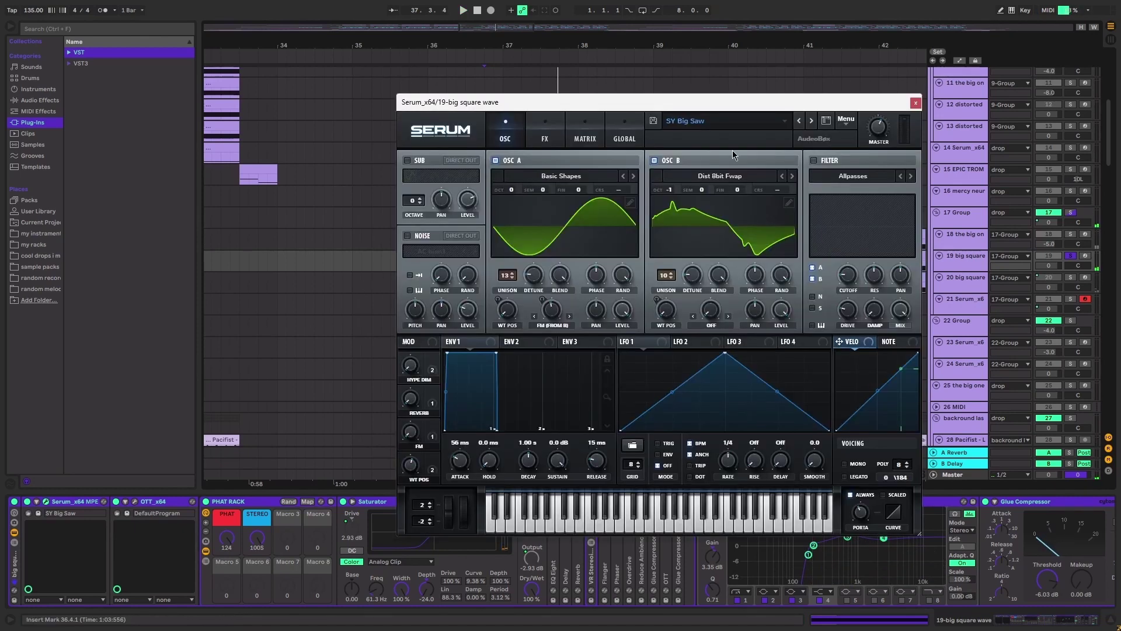
{"action": "left_click_drag", "start_coordinate": [698, 99], "coordinate": [656, 91]}
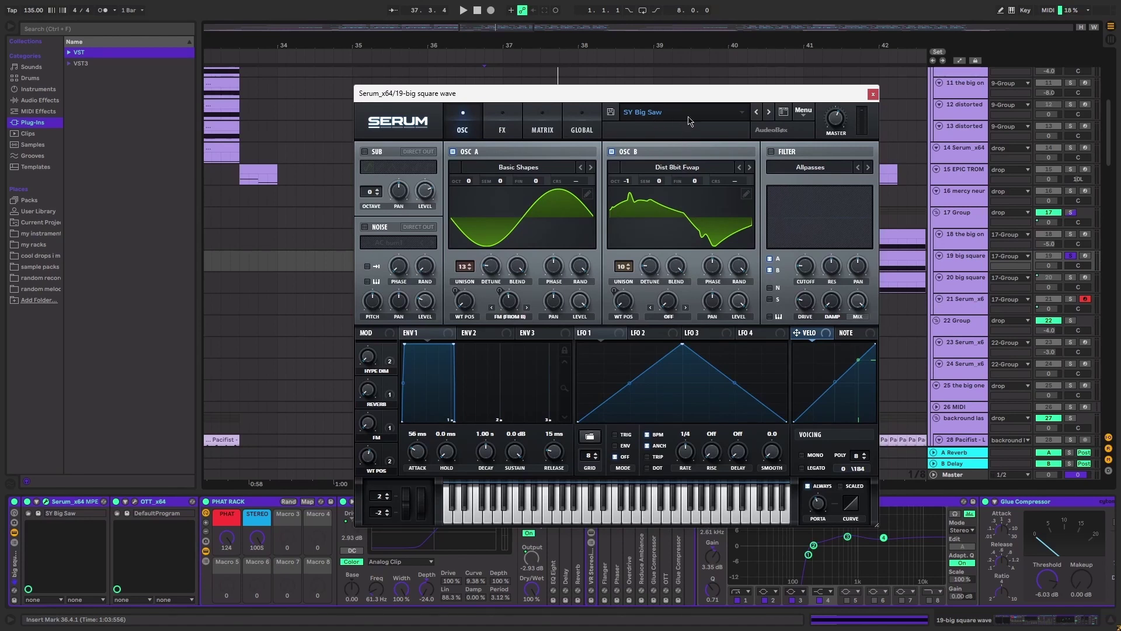
{"action": "left_click", "coordinate": [873, 94]}
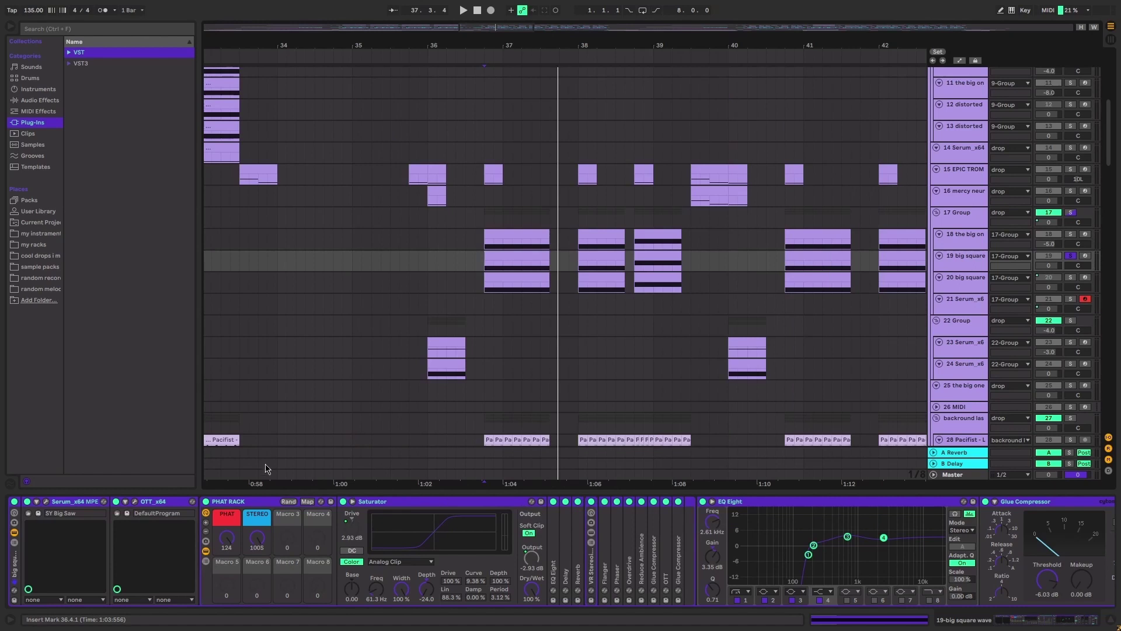
Look through track 19's effects chain: OTT, PHAT RACK, EQ Eight and Glue Compressor
{"action": "left_click", "coordinate": [175, 501]}
{"action": "left_click", "coordinate": [268, 502]}
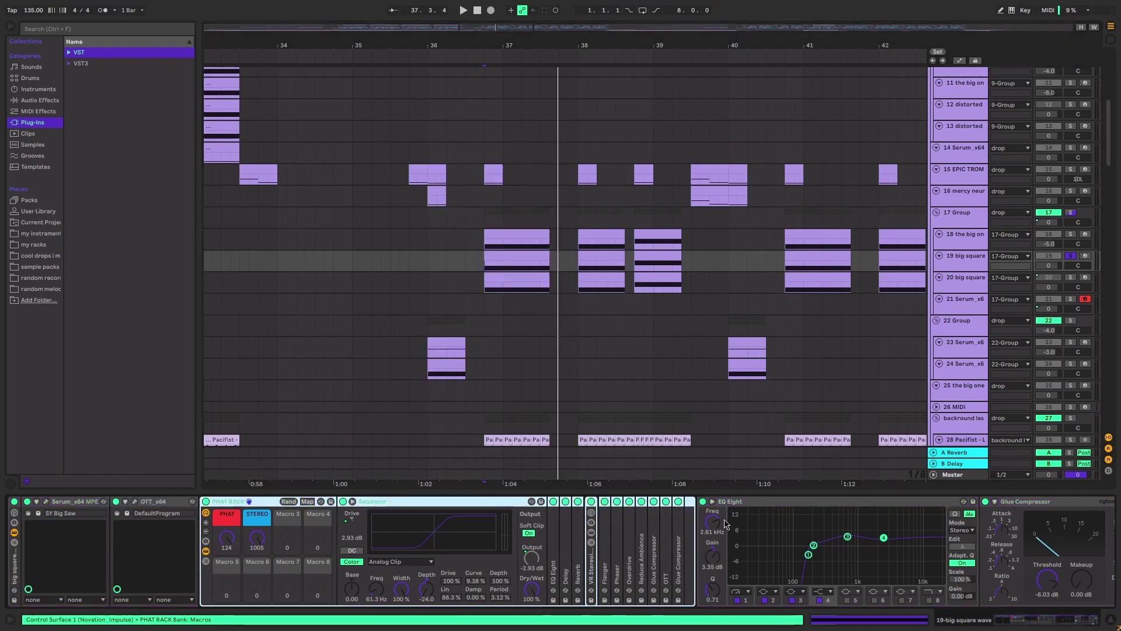
{"action": "left_click", "coordinate": [1015, 624]}
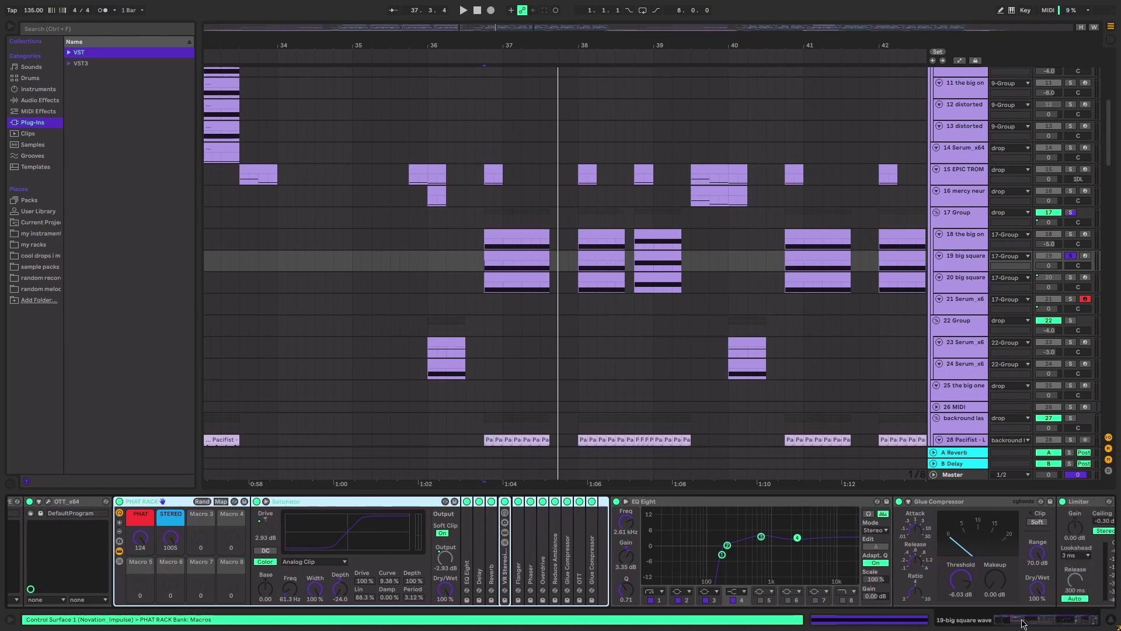
{"action": "left_click", "coordinate": [574, 502]}
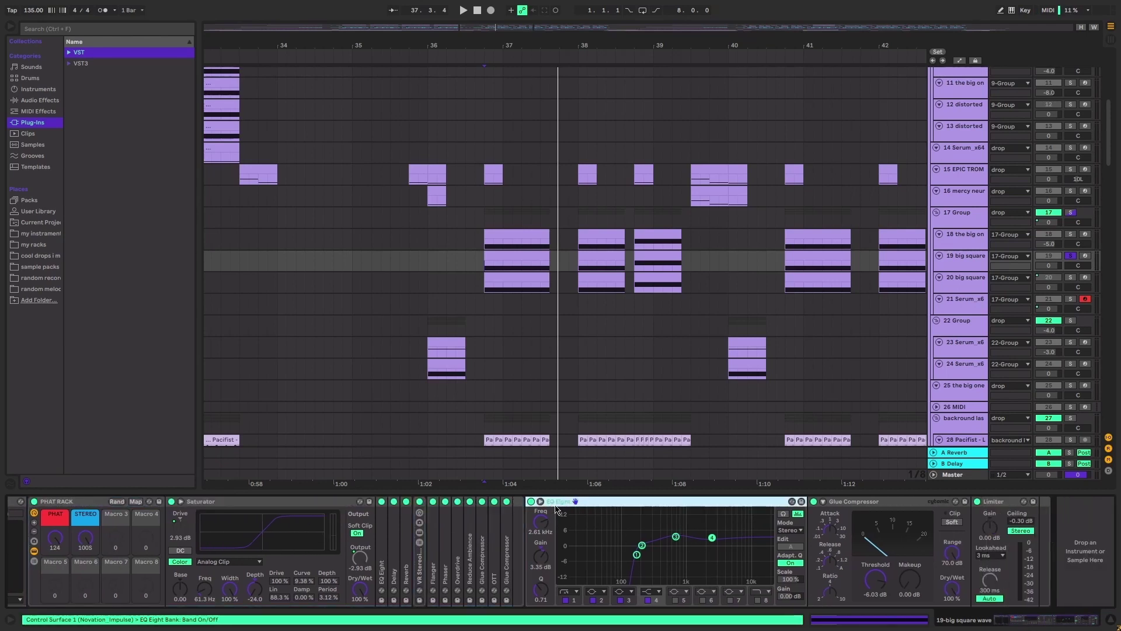
{"action": "left_click", "coordinate": [866, 501]}
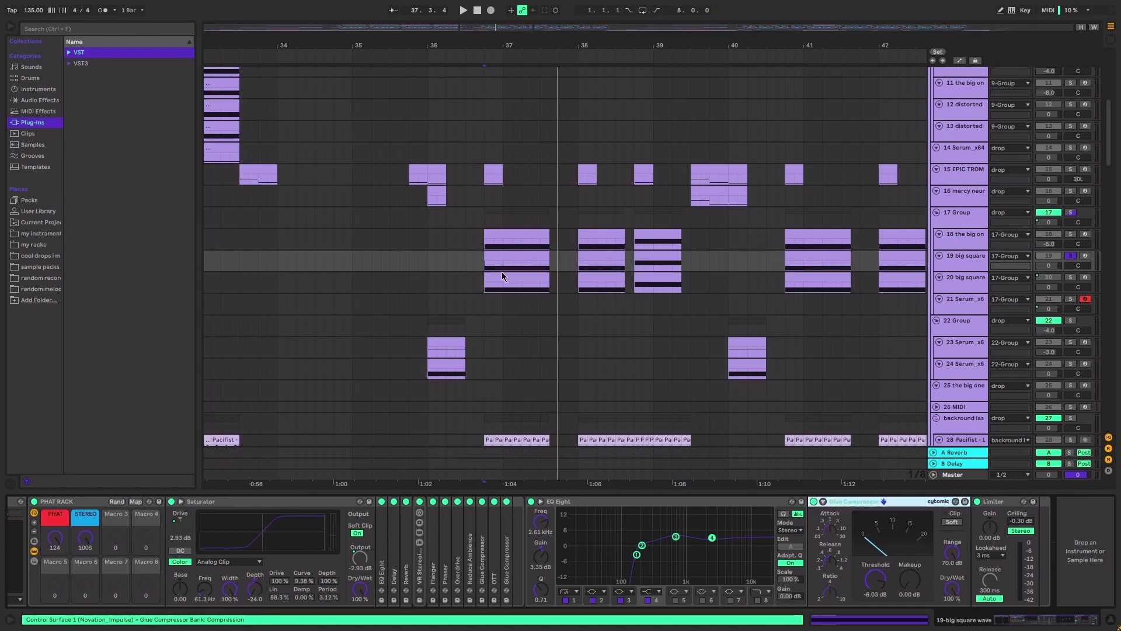
Play soloed track 19 from 36.4.1 twice while examining the Glue Compressor's gain reduction
{"action": "left_click", "coordinate": [482, 269]}
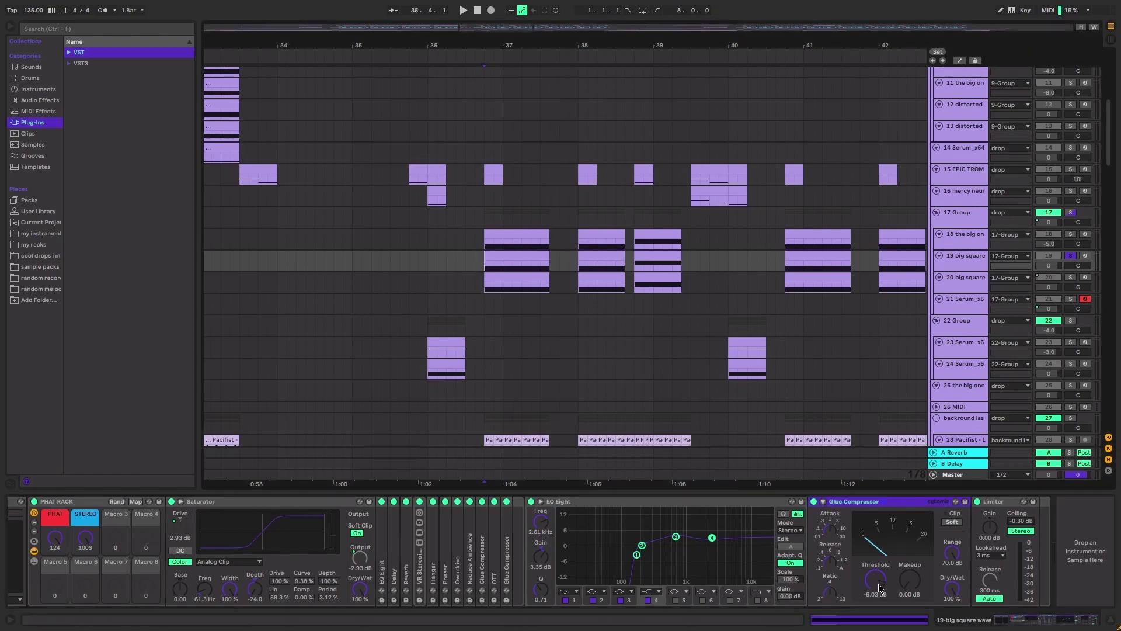
{"action": "key", "text": "space"}
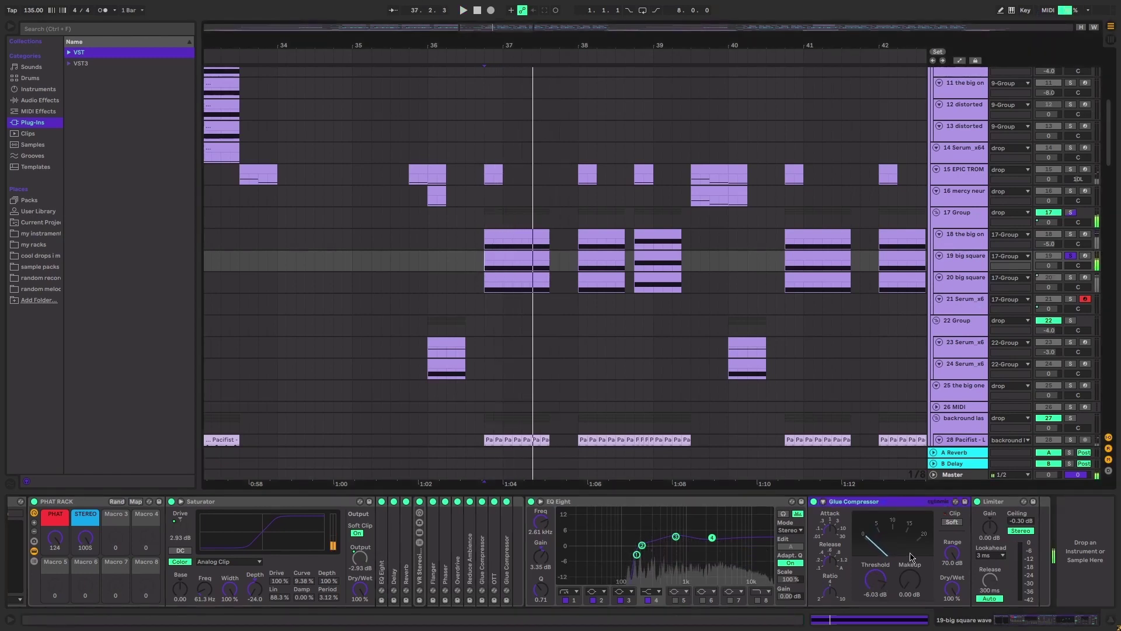
{"action": "key", "text": "space"}
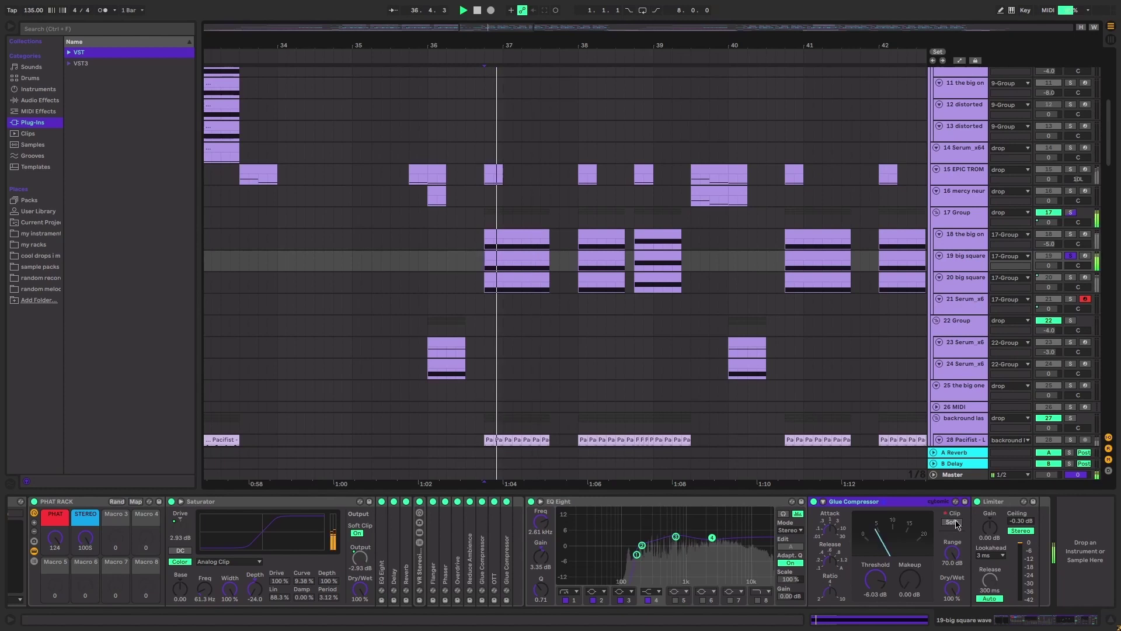
{"action": "key", "text": "space"}
Focus on the group's clips at 36.4.1, solo track 20 and show its device chain
{"action": "key", "text": "ctrl+alt+l"}
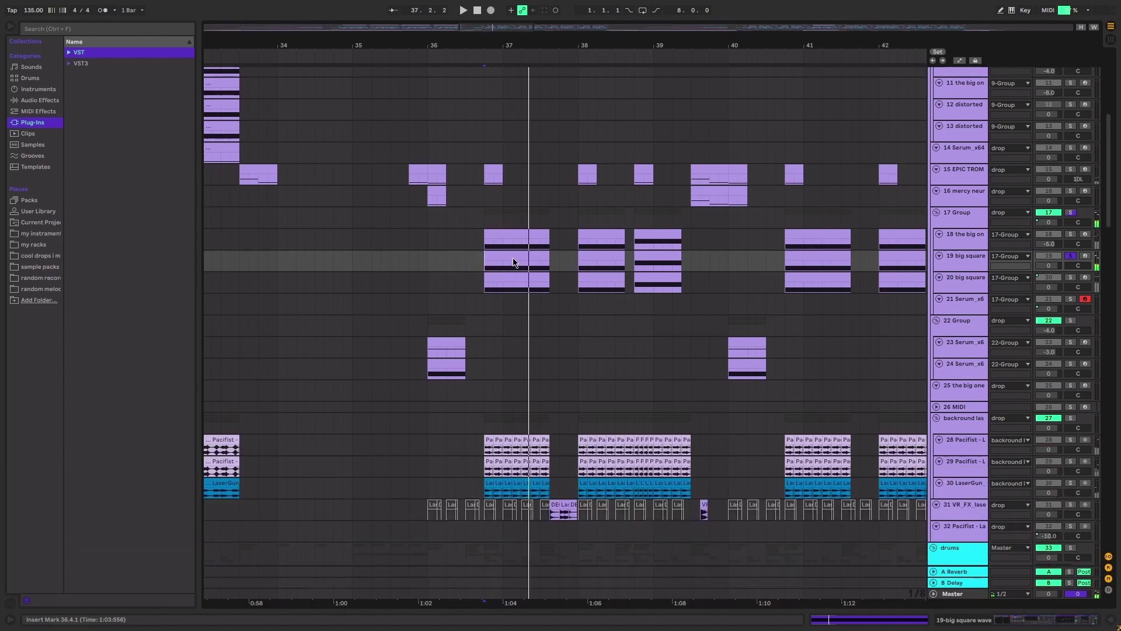
{"action": "scroll", "coordinate": [513, 263], "scroll_direction": "up", "scroll_amount": 3}
{"action": "left_click_drag", "start_coordinate": [478, 270], "coordinate": [388, 282]}
{"action": "key", "text": "space"}
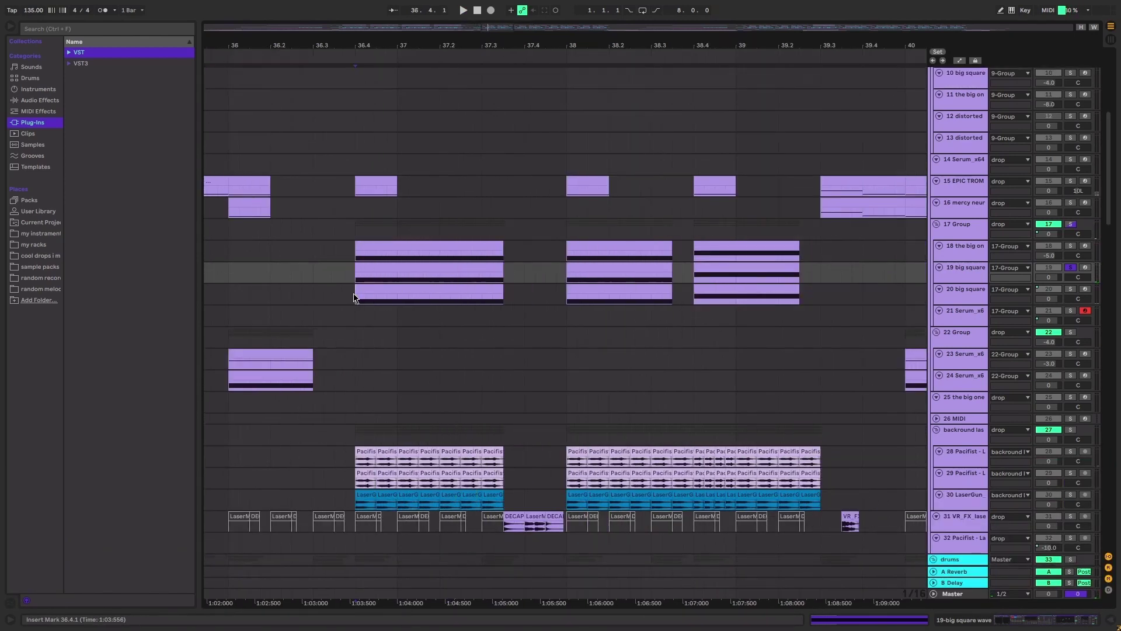
{"action": "left_click", "coordinate": [969, 296]}
{"action": "key", "text": "ctrl+alt+l"}
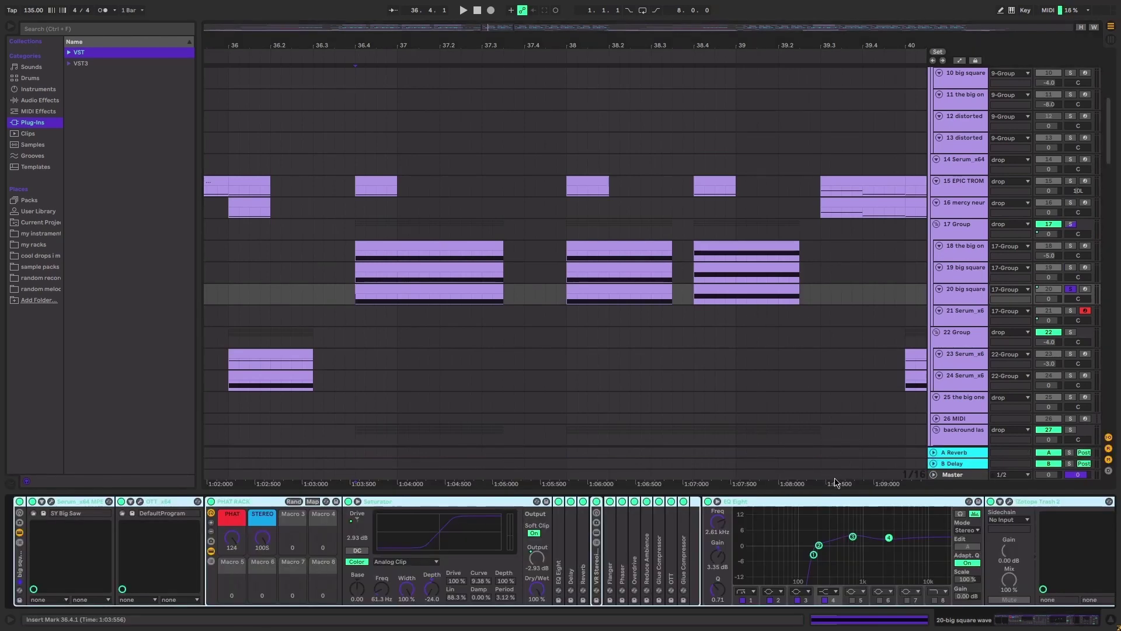
View the iZotope Trash 2 plug-in on track 20, close it and play the soloed layer from 36.4.1
{"action": "scroll", "coordinate": [699, 510], "scroll_direction": "down", "scroll_amount": 4}
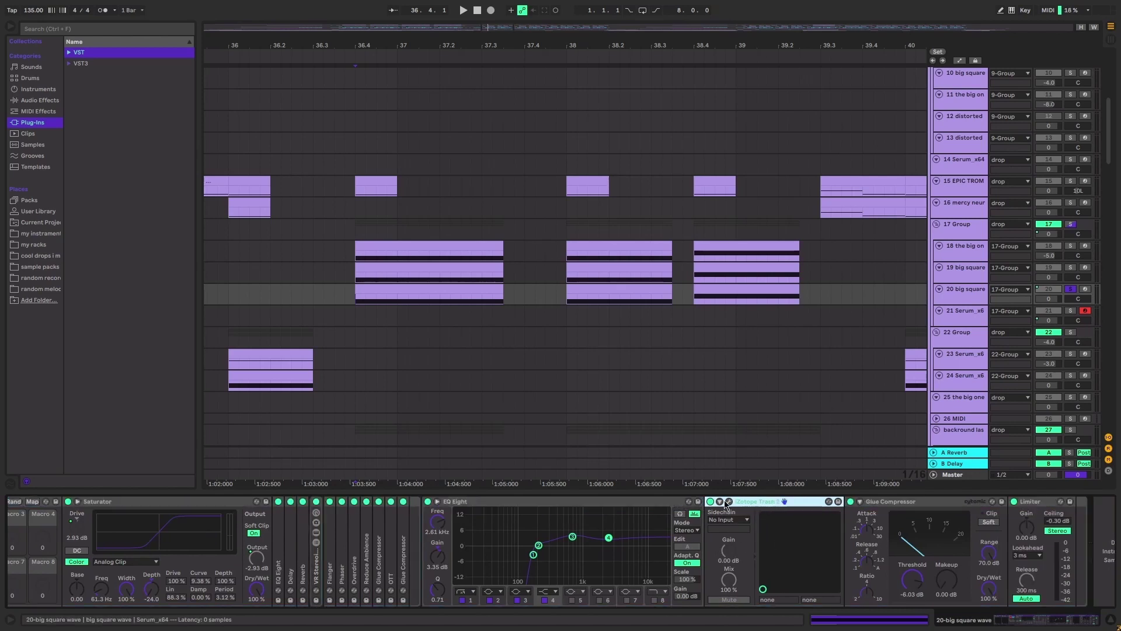
{"action": "left_click", "coordinate": [729, 502]}
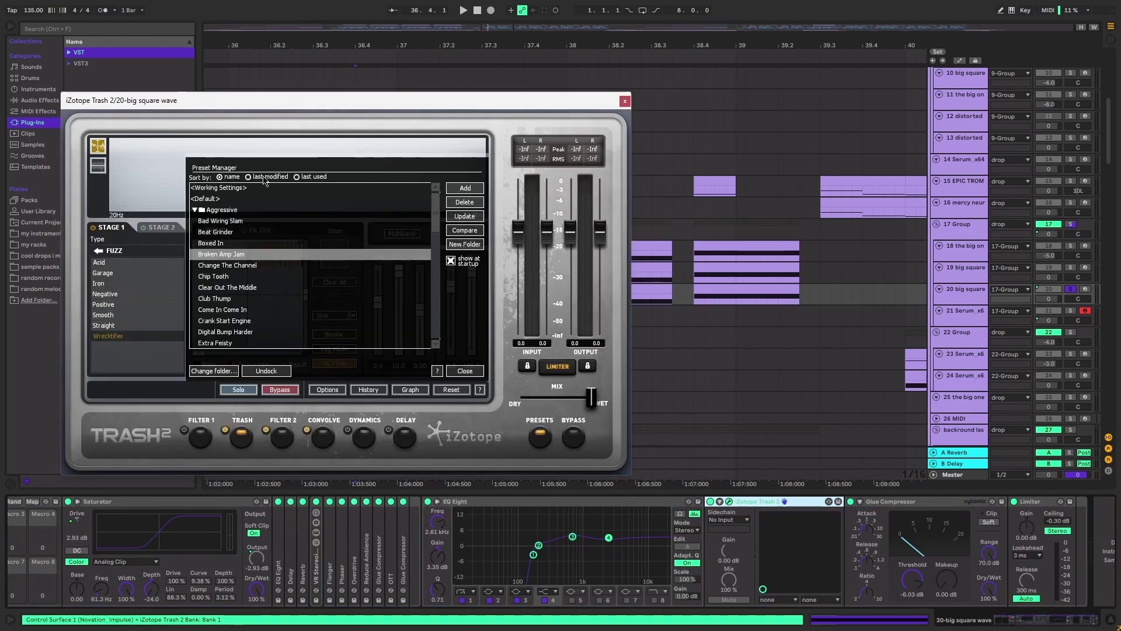
{"action": "left_click", "coordinate": [625, 102]}
{"action": "key", "text": "space"}
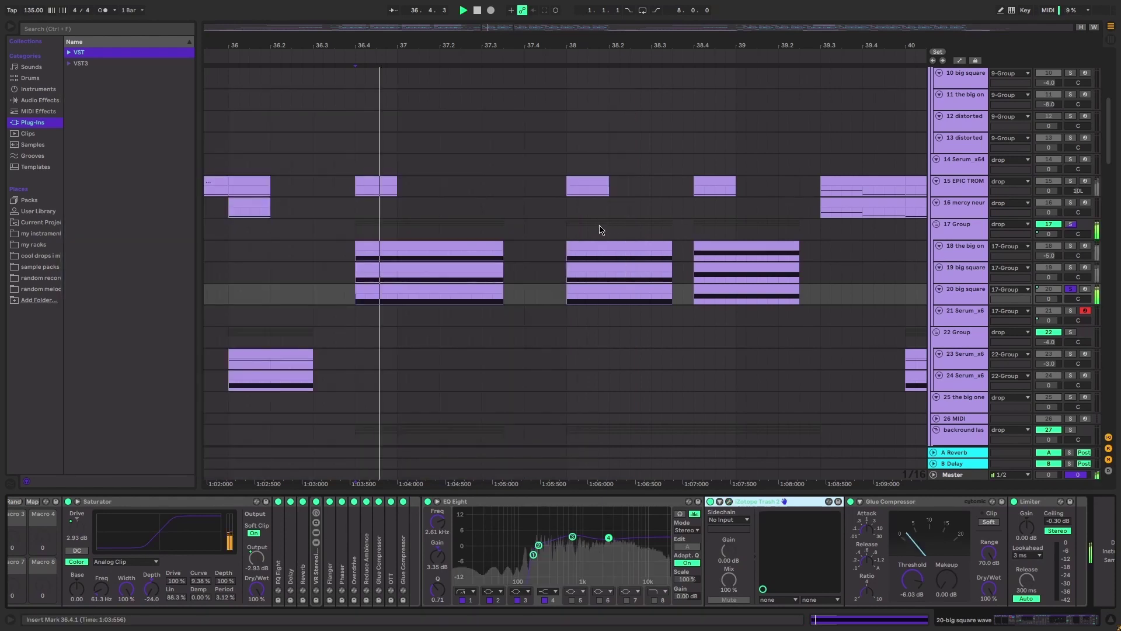
Focus on the 17 Group at 36.4.1 and play all of its layers together in solo
{"action": "key", "text": "space"}
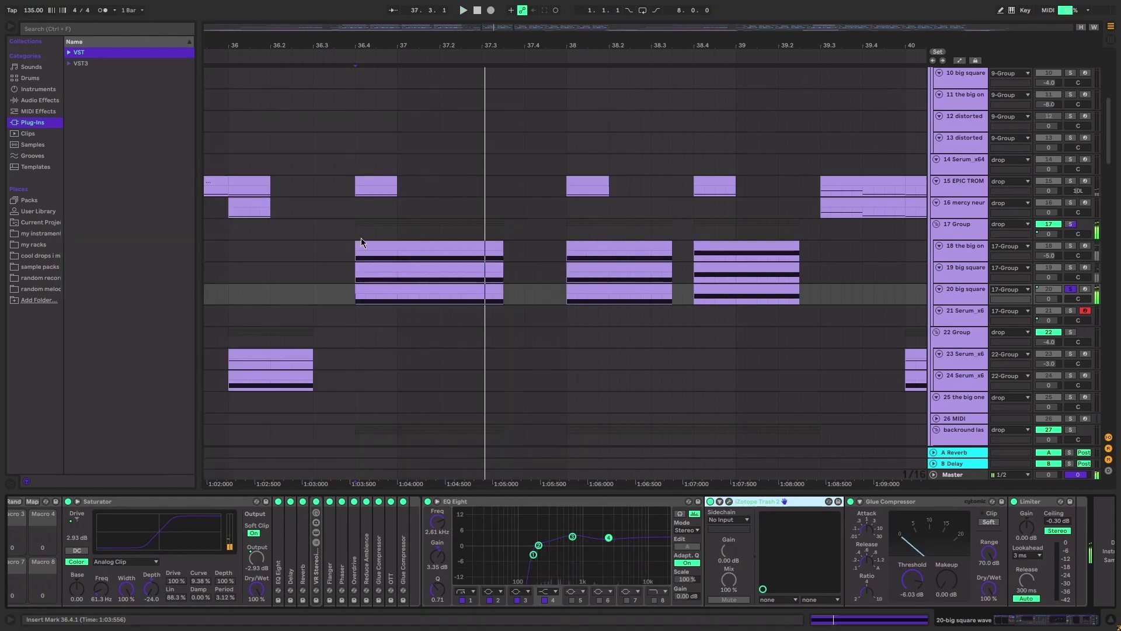
{"action": "left_click", "coordinate": [358, 229]}
{"action": "key", "text": "space"}
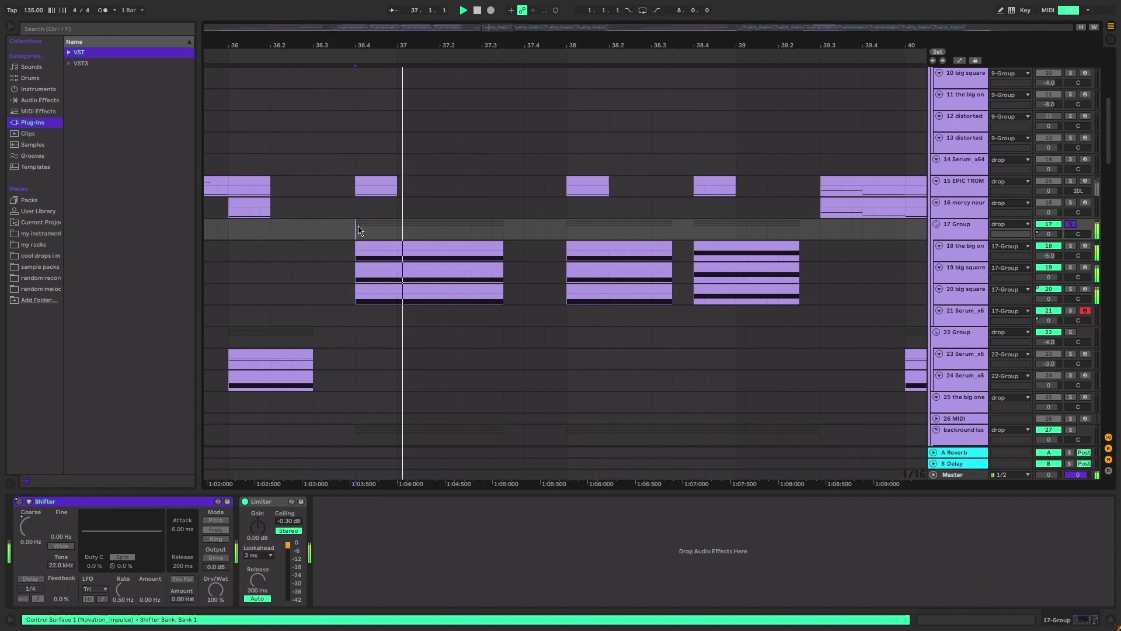
{"action": "key", "text": "space"}
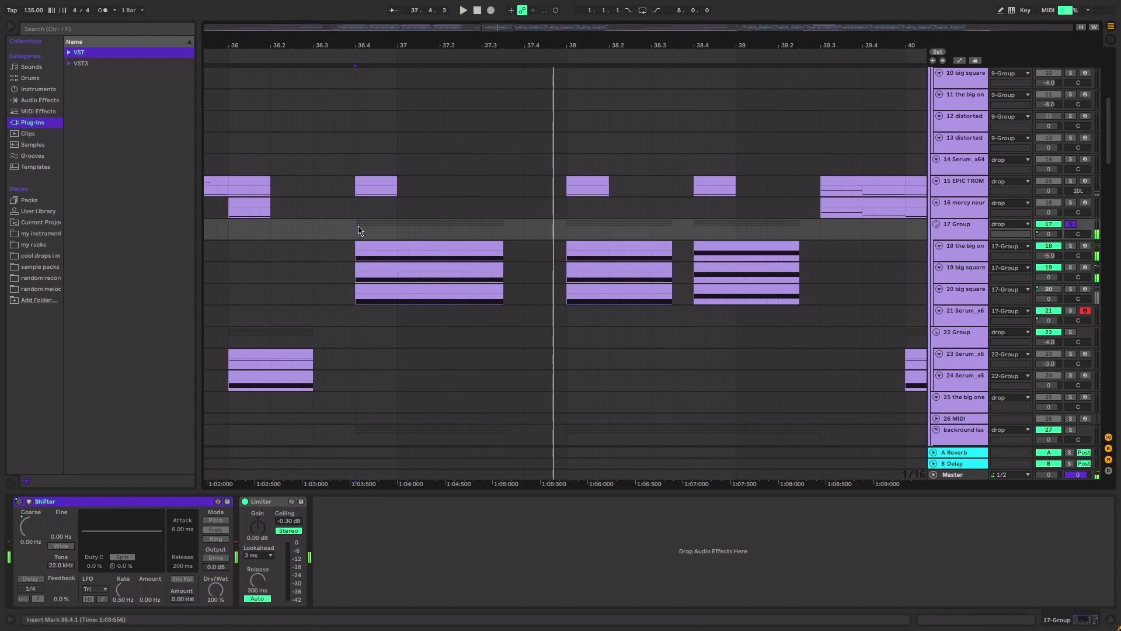
Solo the backround lasers group and play its layers from 36.4.1
{"action": "scroll", "coordinate": [451, 298], "scroll_direction": "down", "scroll_amount": 3}
{"action": "scroll", "coordinate": [451, 297], "scroll_direction": "left", "scroll_amount": 2}
{"action": "scroll", "coordinate": [494, 307], "scroll_direction": "left", "scroll_amount": 2}
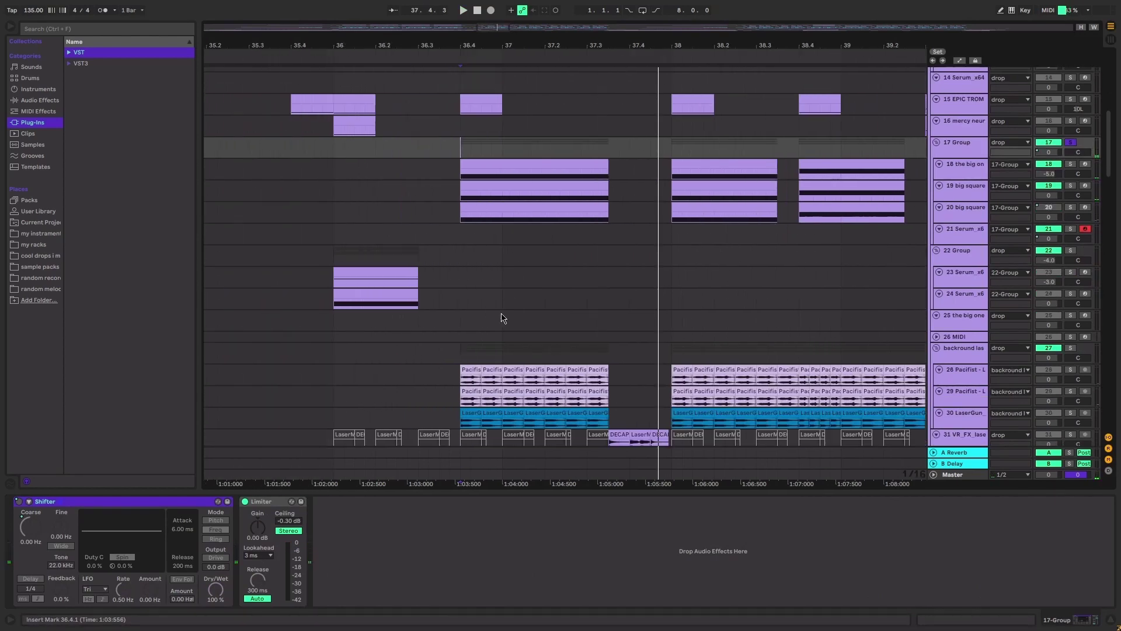
{"action": "scroll", "coordinate": [502, 292], "scroll_direction": "up", "scroll_amount": 3}
{"action": "scroll", "coordinate": [526, 292], "scroll_direction": "down", "scroll_amount": 5}
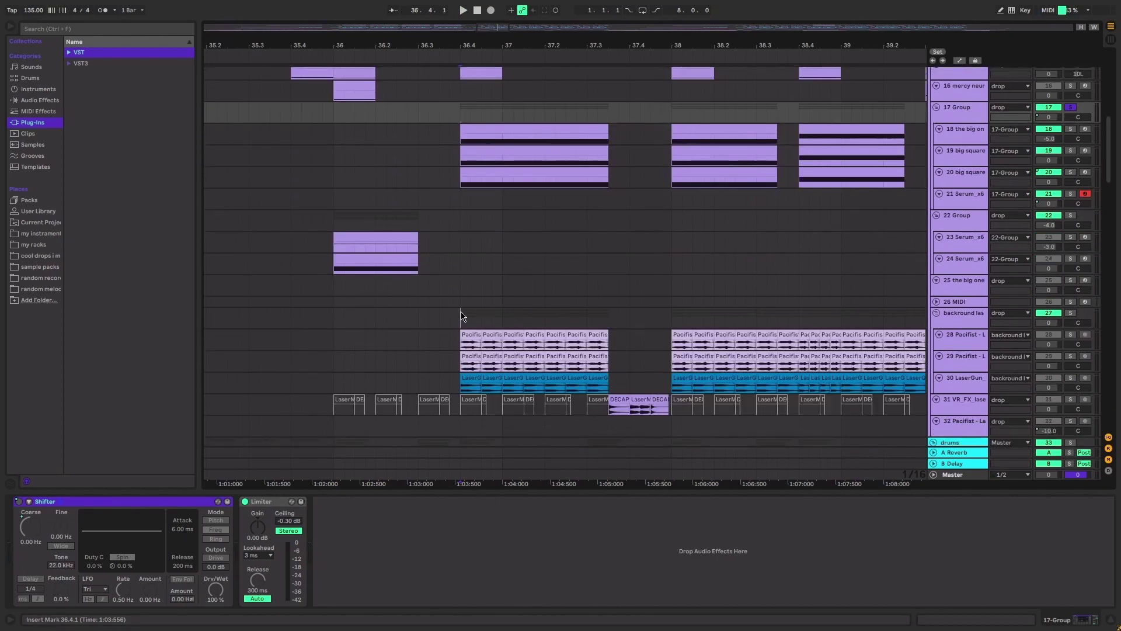
{"action": "left_click", "coordinate": [468, 319]}
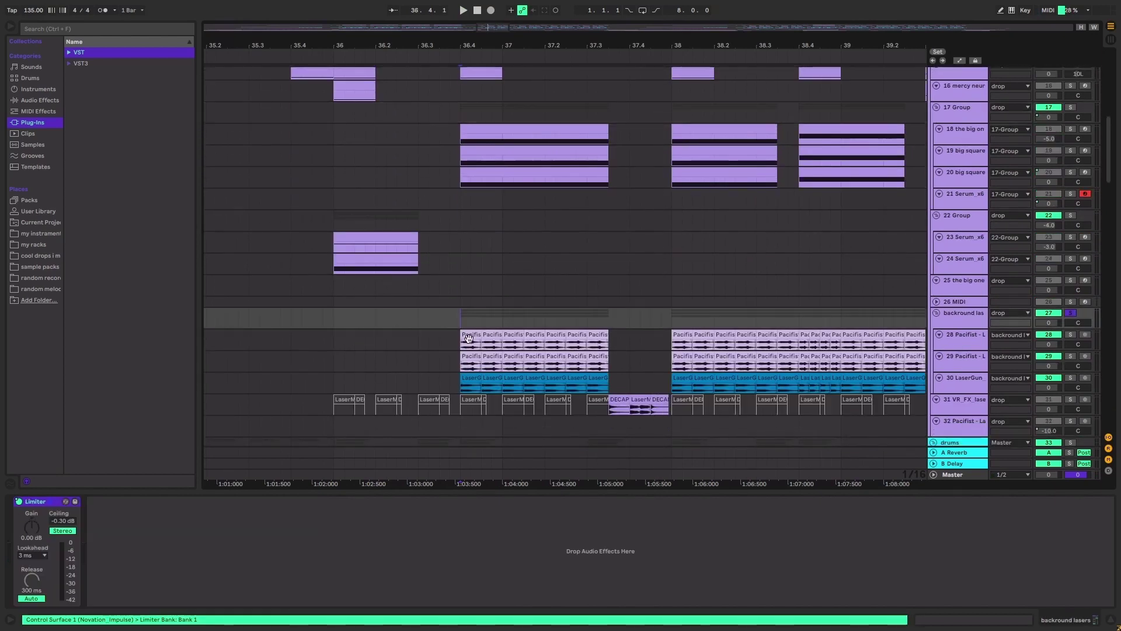
{"action": "scroll", "coordinate": [469, 339], "scroll_direction": "up", "scroll_amount": 2}
{"action": "scroll", "coordinate": [521, 355], "scroll_direction": "down", "scroll_amount": 2}
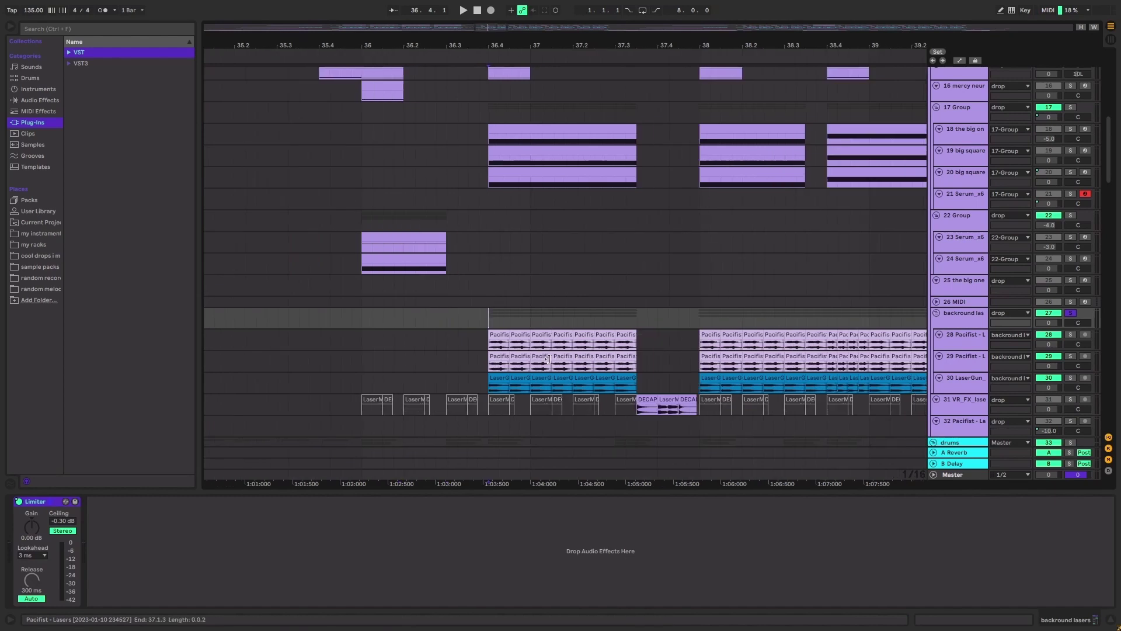
{"action": "scroll", "coordinate": [578, 362], "scroll_direction": "right", "scroll_amount": 2}
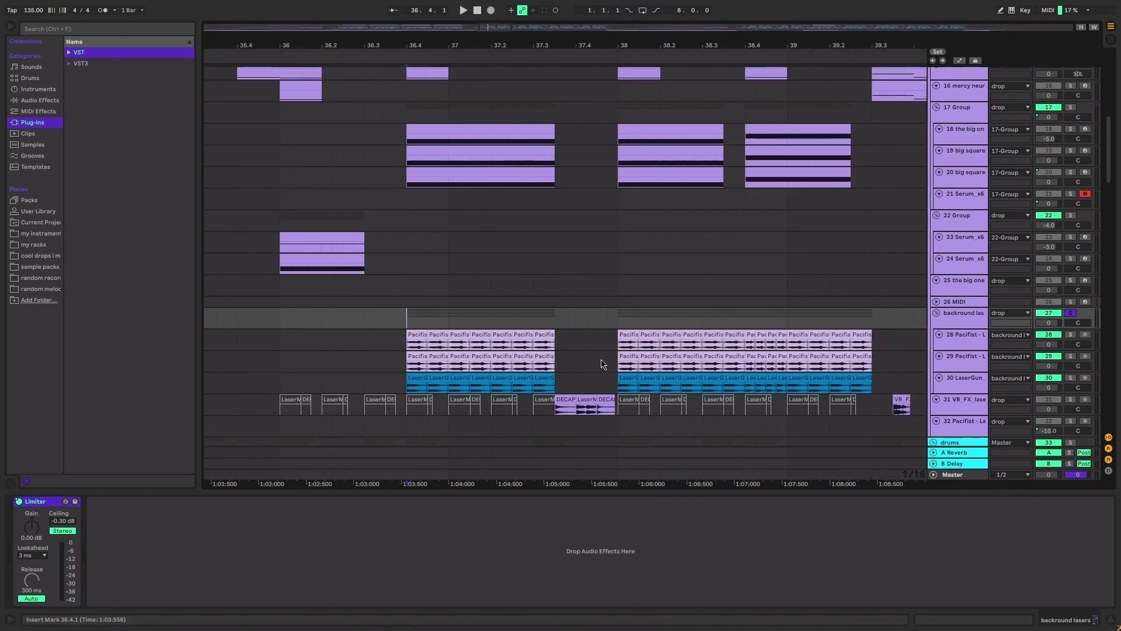
{"action": "key", "text": "space"}
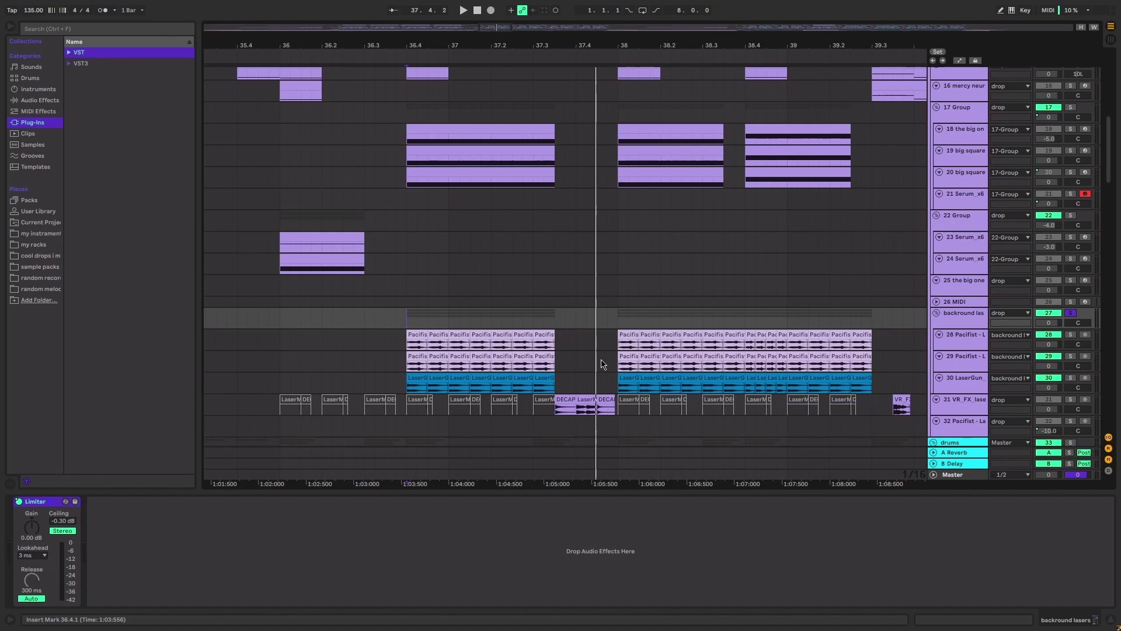
Clear the lasers solo and place the playback start on track 21 at 35.3.4
{"action": "scroll", "coordinate": [403, 321], "scroll_direction": "left", "scroll_amount": 4}
{"action": "left_click_drag", "start_coordinate": [360, 185], "coordinate": [350, 185]}
{"action": "scroll", "coordinate": [381, 259], "scroll_direction": "left", "scroll_amount": 3}
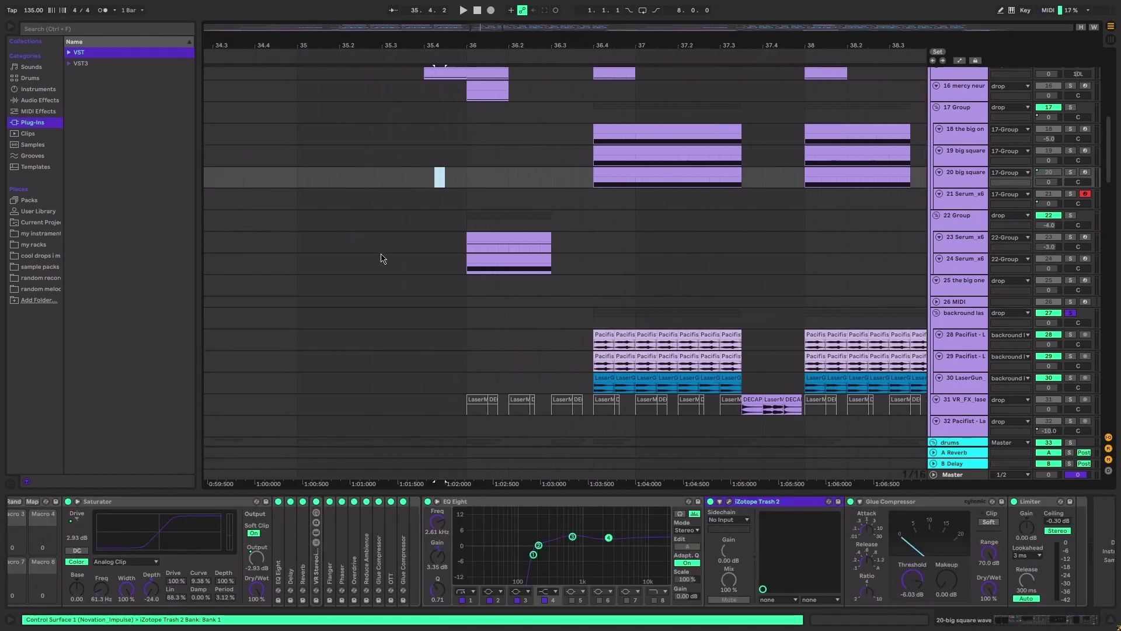
{"action": "left_click", "coordinate": [413, 193]}
{"action": "scroll", "coordinate": [401, 205], "scroll_direction": "up", "scroll_amount": 4}
{"action": "scroll", "coordinate": [401, 205], "scroll_direction": "right", "scroll_amount": 2}
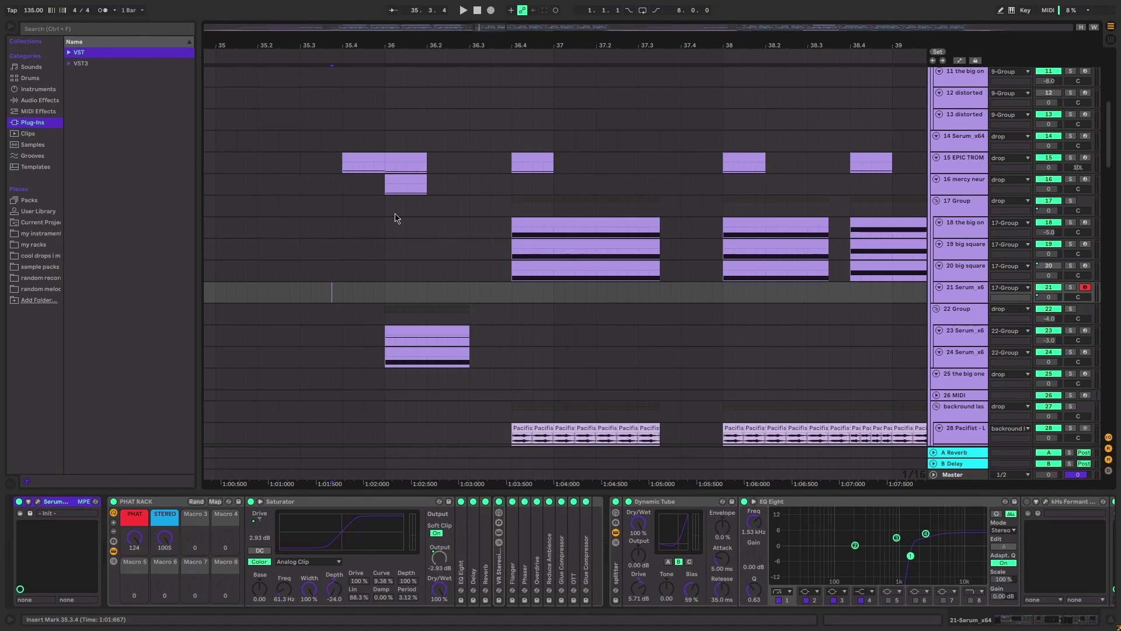
Highlight the 17 Group layers from 36.3.1 to 38.1.1, and the backround laser clips from 36.2.3 to 37.4.3
{"action": "left_click_drag", "start_coordinate": [467, 202], "coordinate": [720, 293]}
{"action": "scroll", "coordinate": [681, 293], "scroll_direction": "down", "scroll_amount": 3}
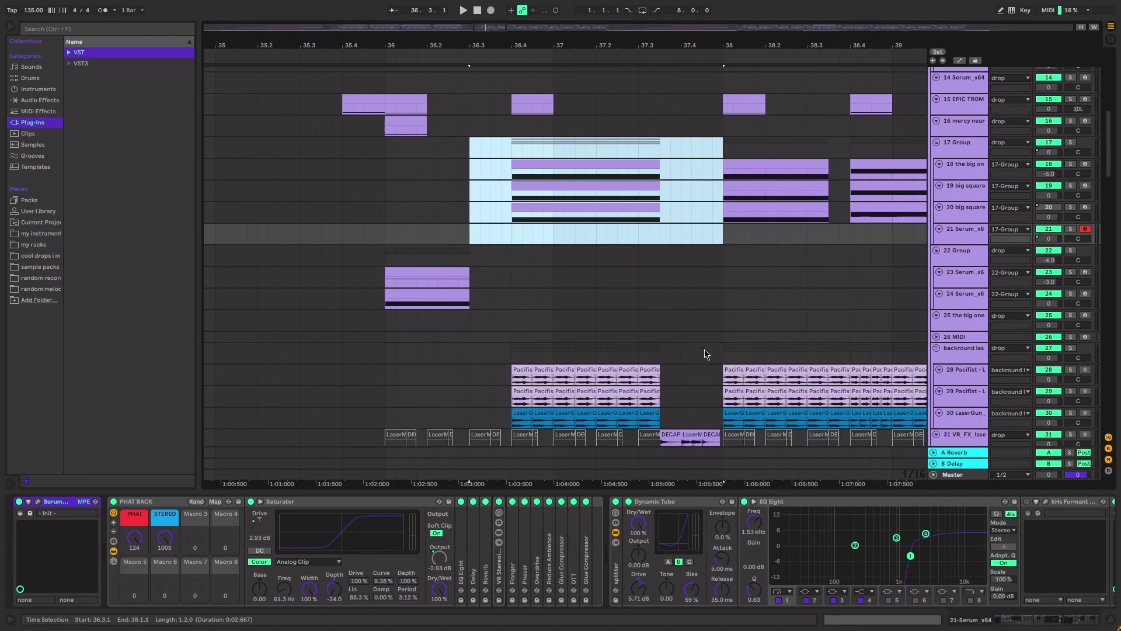
{"action": "left_click_drag", "start_coordinate": [705, 349], "coordinate": [447, 380]}
{"action": "scroll", "coordinate": [621, 393], "scroll_direction": "up", "scroll_amount": 10}
{"action": "scroll", "coordinate": [625, 383], "scroll_direction": "up", "scroll_amount": 1}
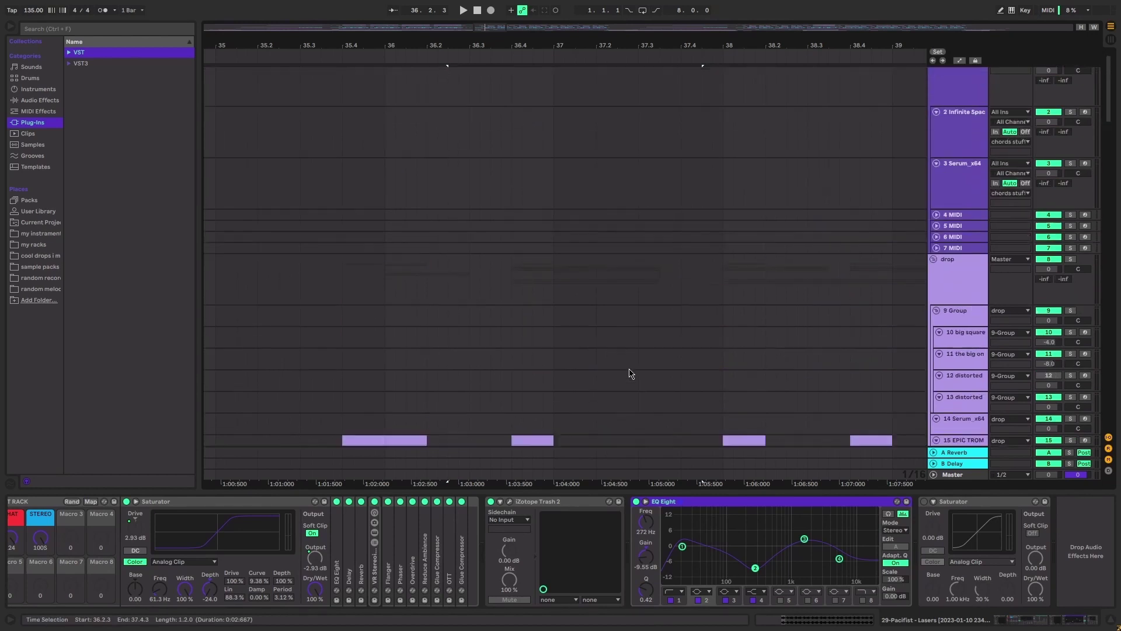
{"action": "scroll", "coordinate": [626, 367], "scroll_direction": "down", "scroll_amount": 5}
{"action": "scroll", "coordinate": [626, 362], "scroll_direction": "up", "scroll_amount": 2}
{"action": "scroll", "coordinate": [575, 354], "scroll_direction": "down", "scroll_amount": 6}
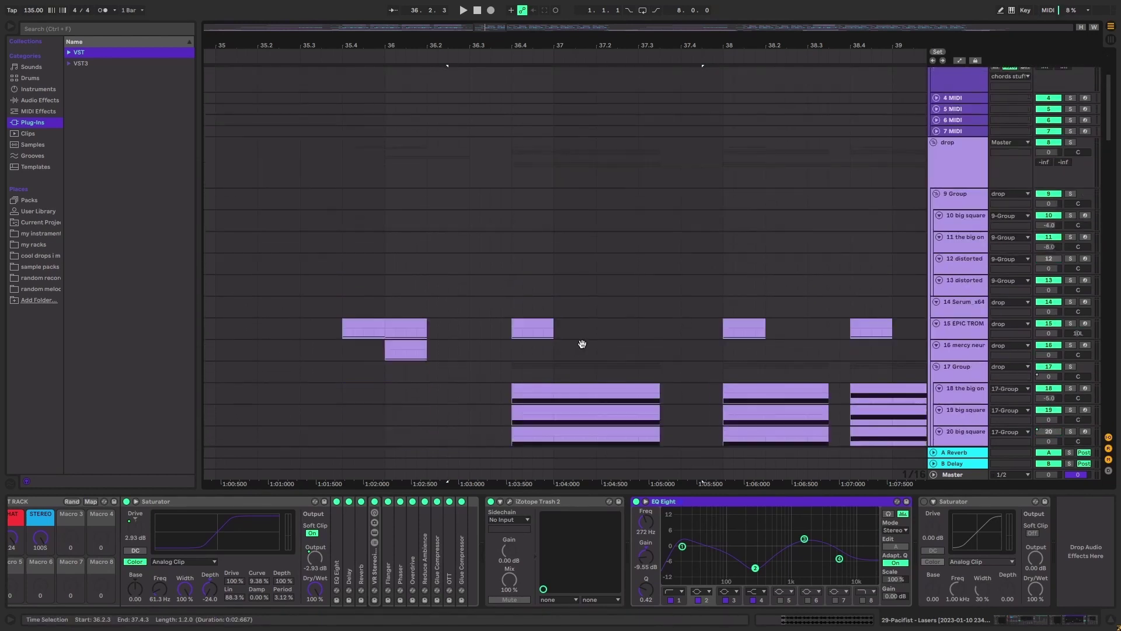
Hide the device view and set the playback start on track 21 at 35.3.4
{"action": "left_click_drag", "start_coordinate": [664, 494], "coordinate": [760, 620]}
{"action": "scroll", "coordinate": [676, 350], "scroll_direction": "down", "scroll_amount": 3}
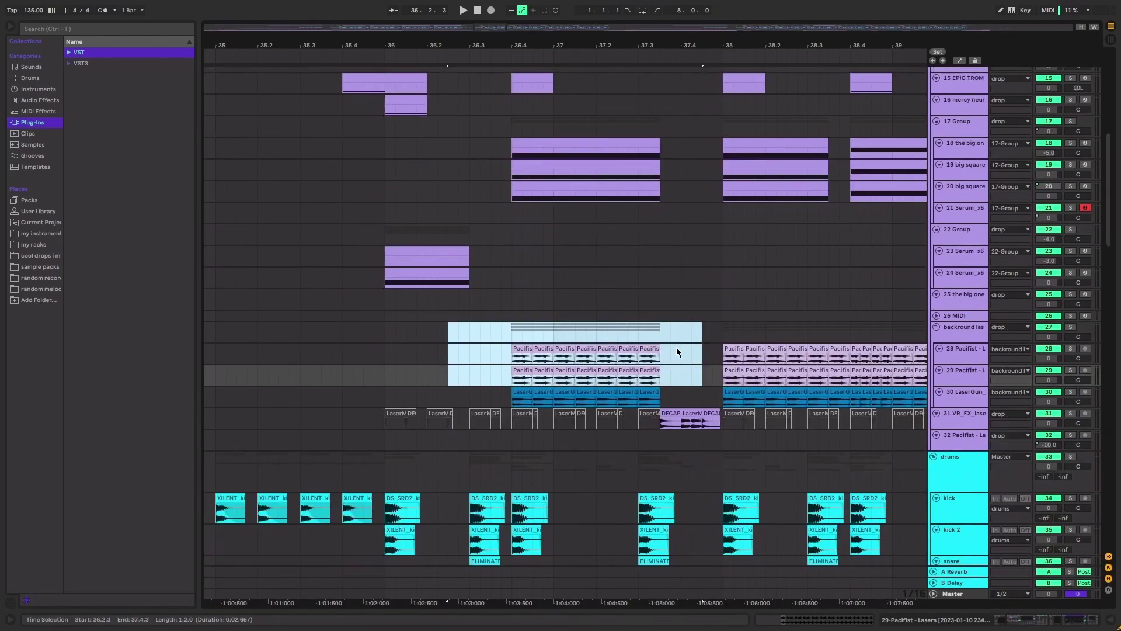
{"action": "mouse_move", "coordinate": [691, 336]}
{"action": "left_mouse_down"}
{"action": "mouse_move", "coordinate": [372, 431]}
{"action": "mouse_move", "coordinate": [723, 339]}
{"action": "mouse_move", "coordinate": [923, 435]}
{"action": "mouse_move", "coordinate": [483, 428]}
{"action": "mouse_move", "coordinate": [678, 366]}
{"action": "mouse_move", "coordinate": [481, 257]}
{"action": "left_mouse_up"}
{"action": "left_click", "coordinate": [332, 214]}
{"action": "scroll", "coordinate": [441, 228], "scroll_direction": "up", "scroll_amount": 3}
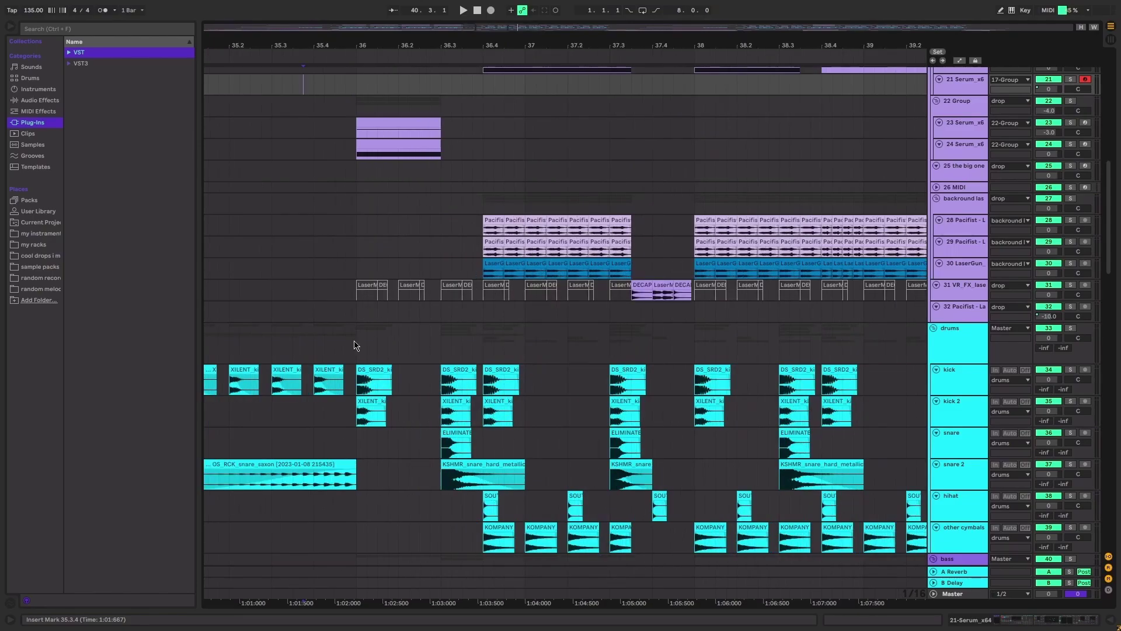
Show the whole arrangement and highlight the drums group with all its tracks from 11.1.1 to 105.1.1
{"action": "left_click", "coordinate": [356, 344]}
{"action": "key", "text": "minus"}
{"action": "key", "text": "minus"}
{"action": "key", "text": "minus"}
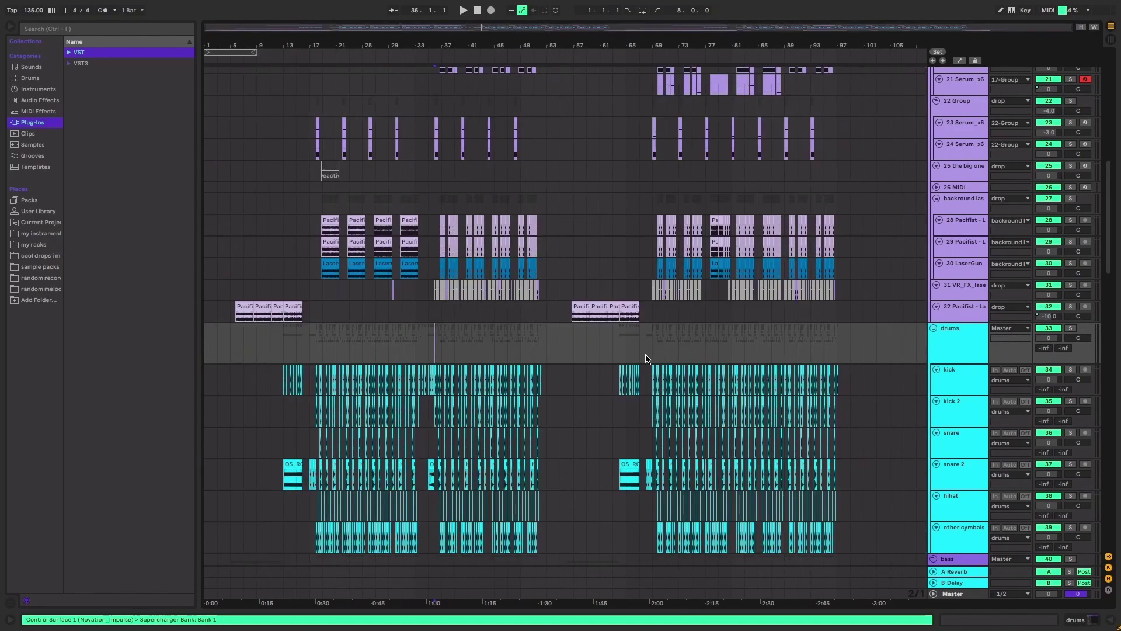
{"action": "left_click_drag", "start_coordinate": [889, 409], "coordinate": [270, 529]}
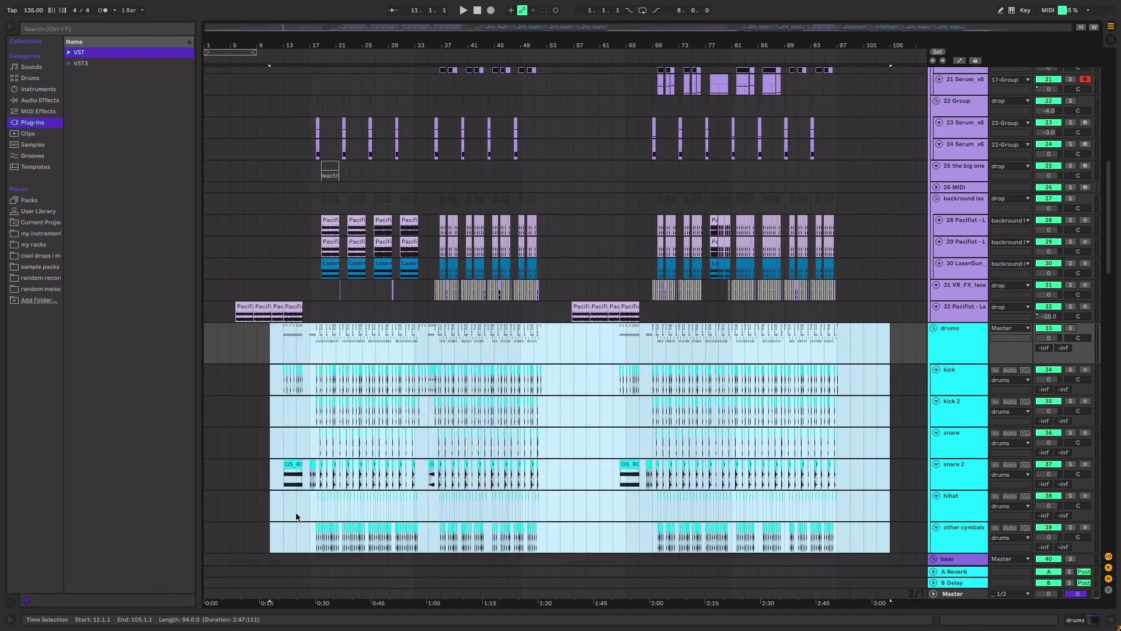
Solo the drums group and play it from the second drop at 36.1.1
{"action": "scroll", "coordinate": [435, 323], "scroll_direction": "up", "scroll_amount": 5}
{"action": "left_click", "coordinate": [415, 342]}
{"action": "scroll", "coordinate": [447, 345], "scroll_direction": "up", "scroll_amount": 2}
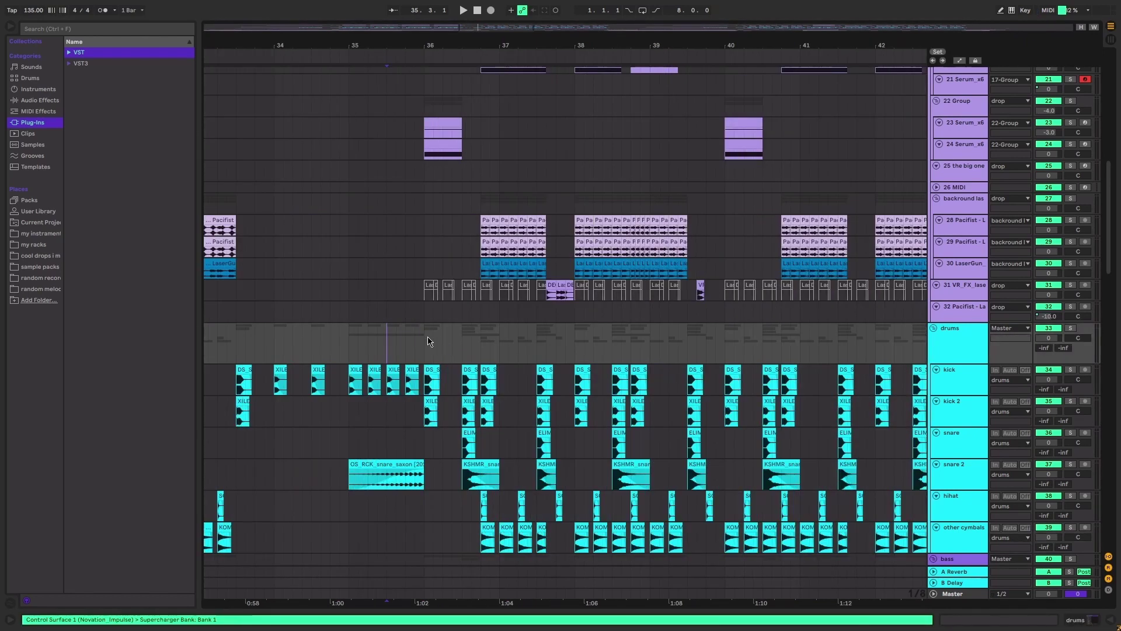
{"action": "left_click", "coordinate": [424, 336]}
{"action": "key", "text": "s"}
{"action": "key", "text": "plus"}
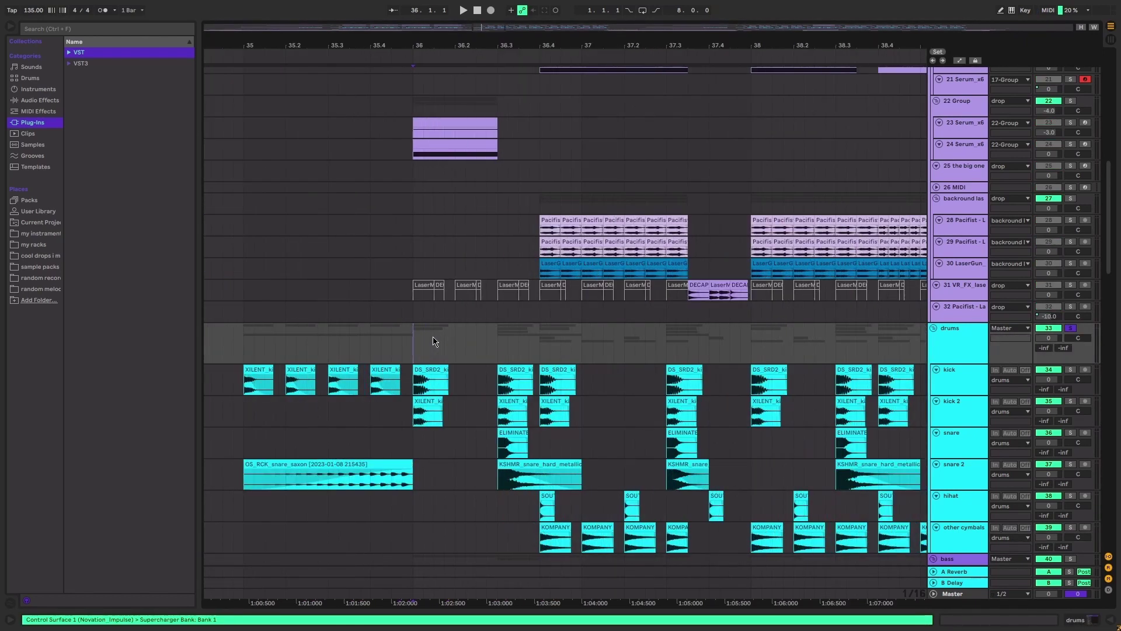
{"action": "key", "text": "space"}
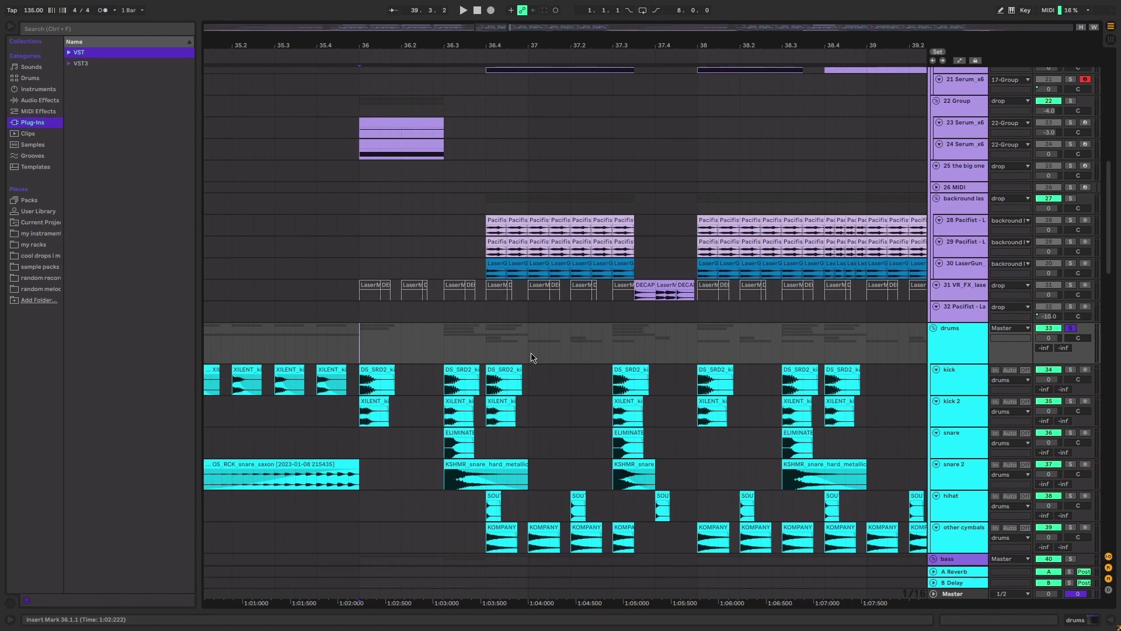
Play the soloed drums from the build-up fill at 35.1.1
{"action": "scroll", "coordinate": [510, 356], "scroll_direction": "left", "scroll_amount": 3}
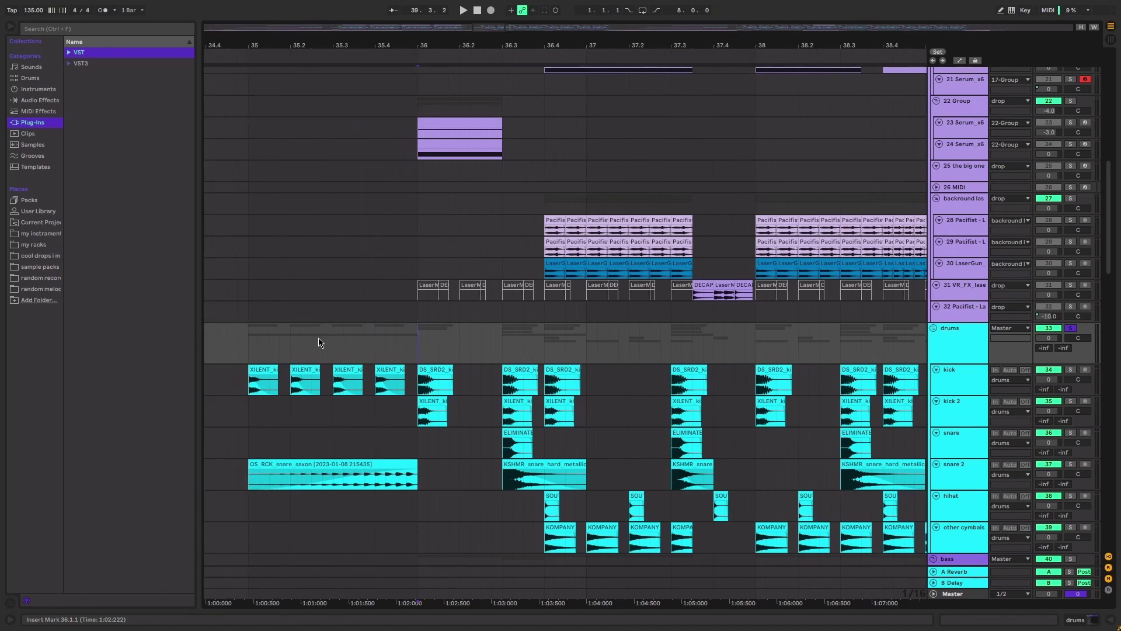
{"action": "left_click", "coordinate": [245, 344]}
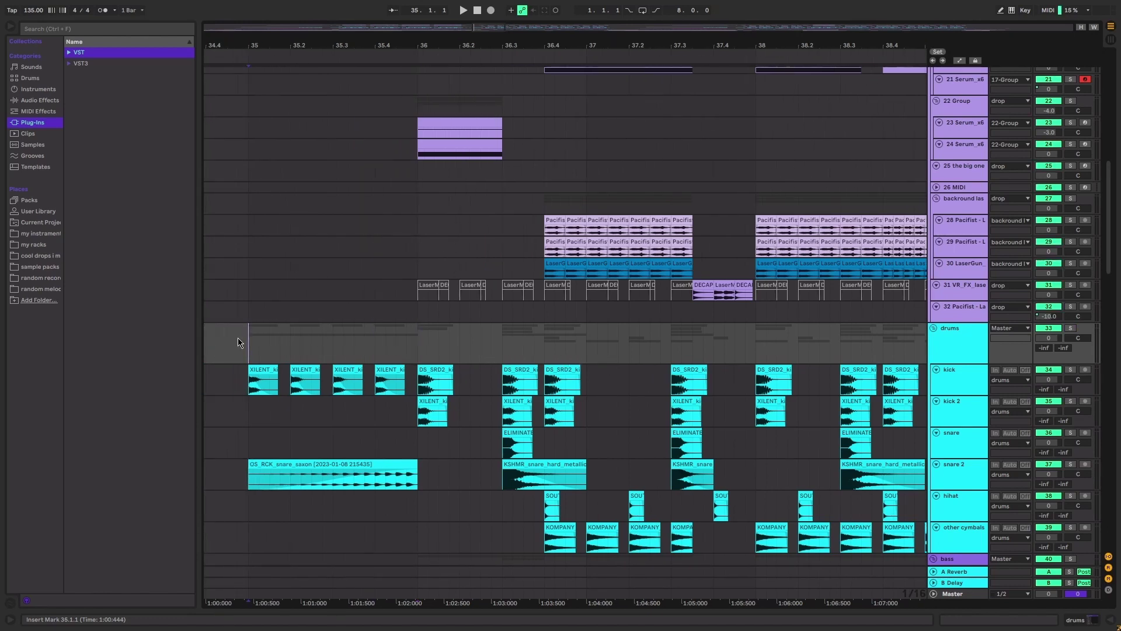
{"action": "key", "text": "space"}
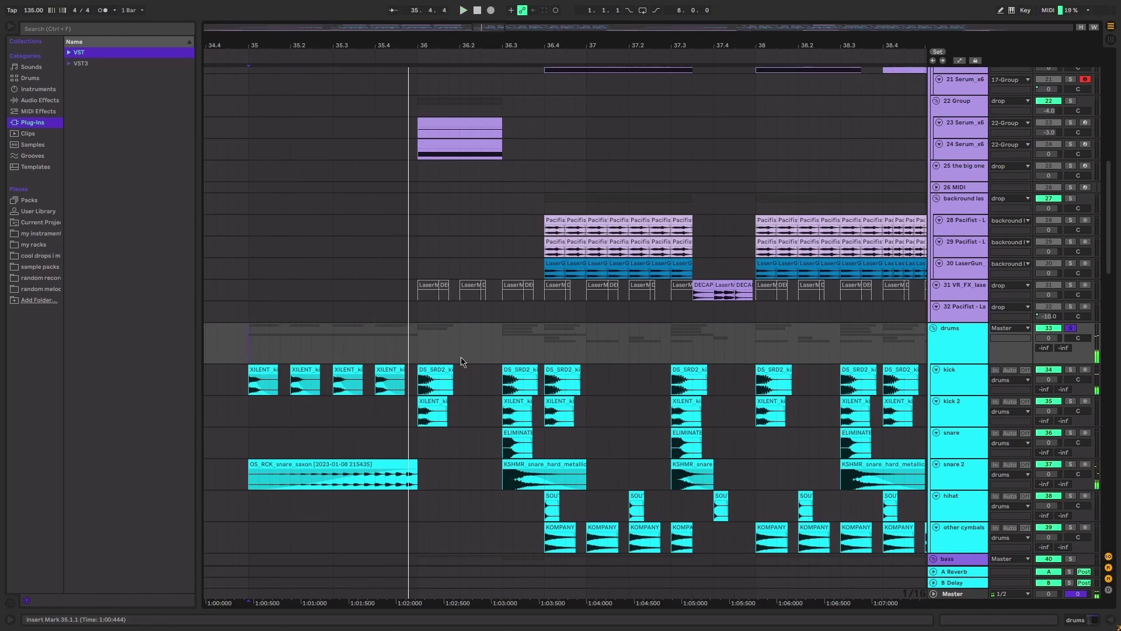
Highlight the layers above the drums from 36.1.1, and play the full mix unsoloed from 35.1.1
{"action": "left_click", "coordinate": [421, 349]}
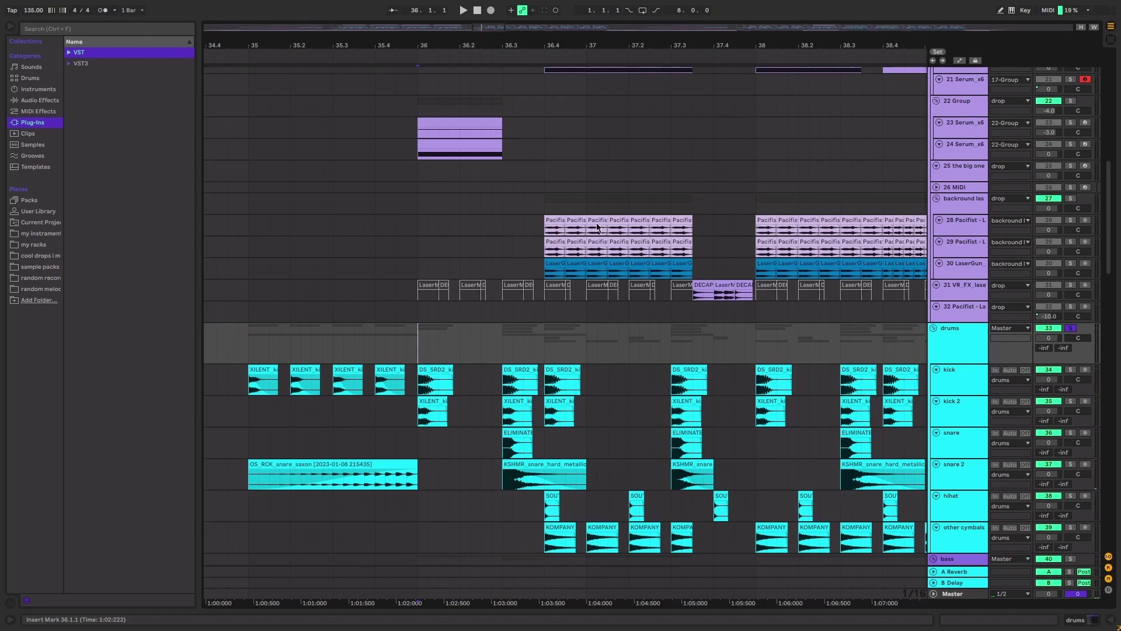
{"action": "left_click_drag", "start_coordinate": [417, 341], "coordinate": [788, 127]}
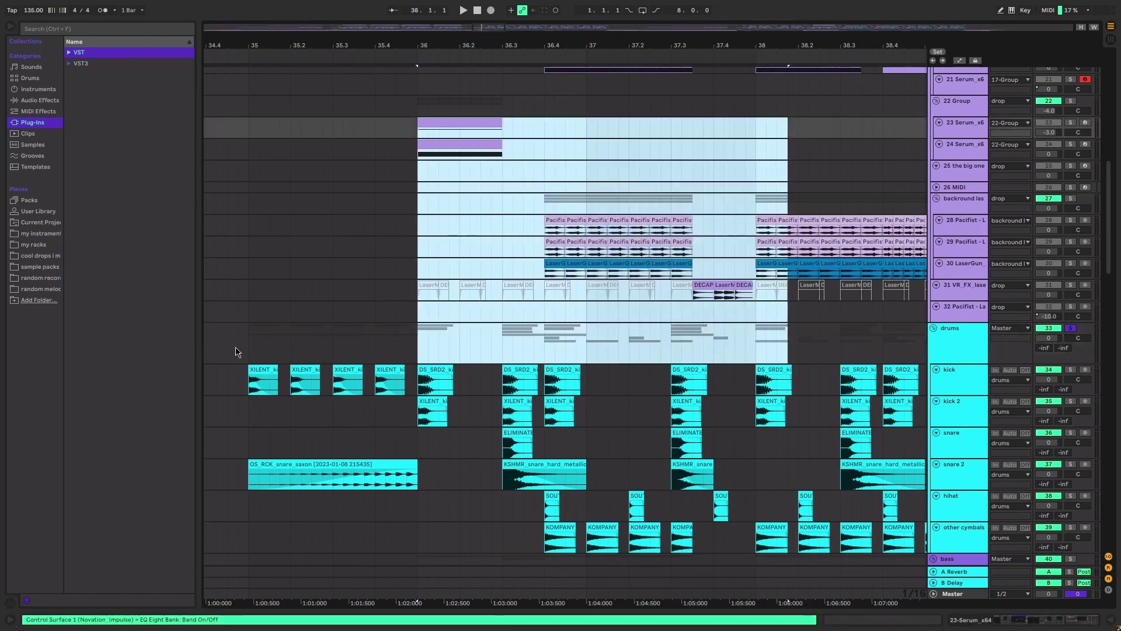
{"action": "left_click", "coordinate": [249, 342]}
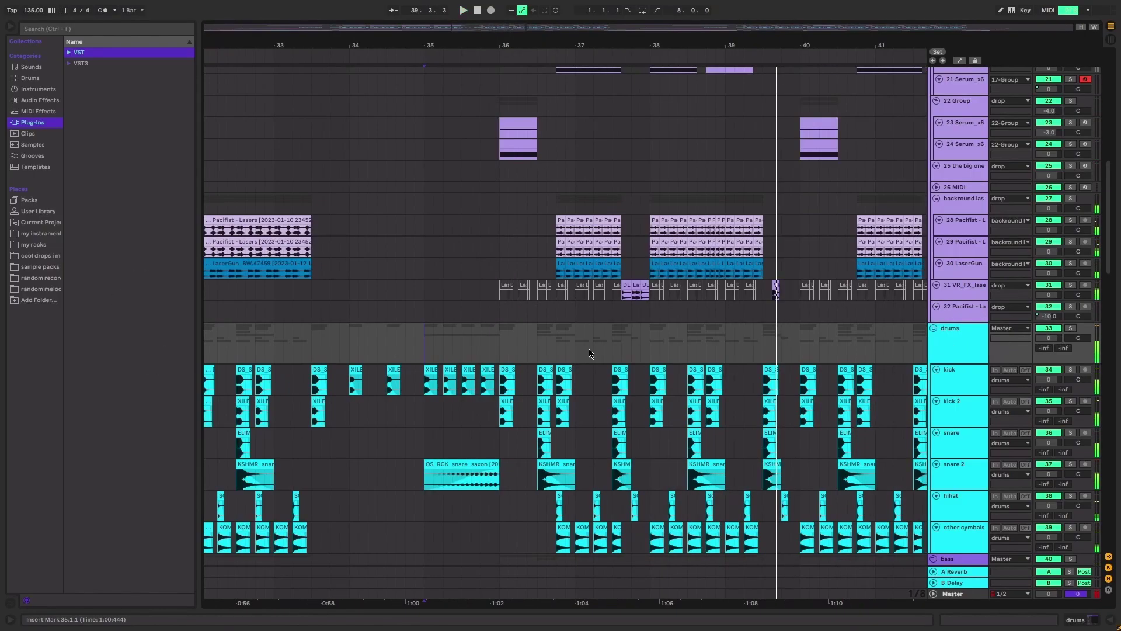
{"action": "scroll", "coordinate": [596, 352], "scroll_direction": "right", "scroll_amount": 3}
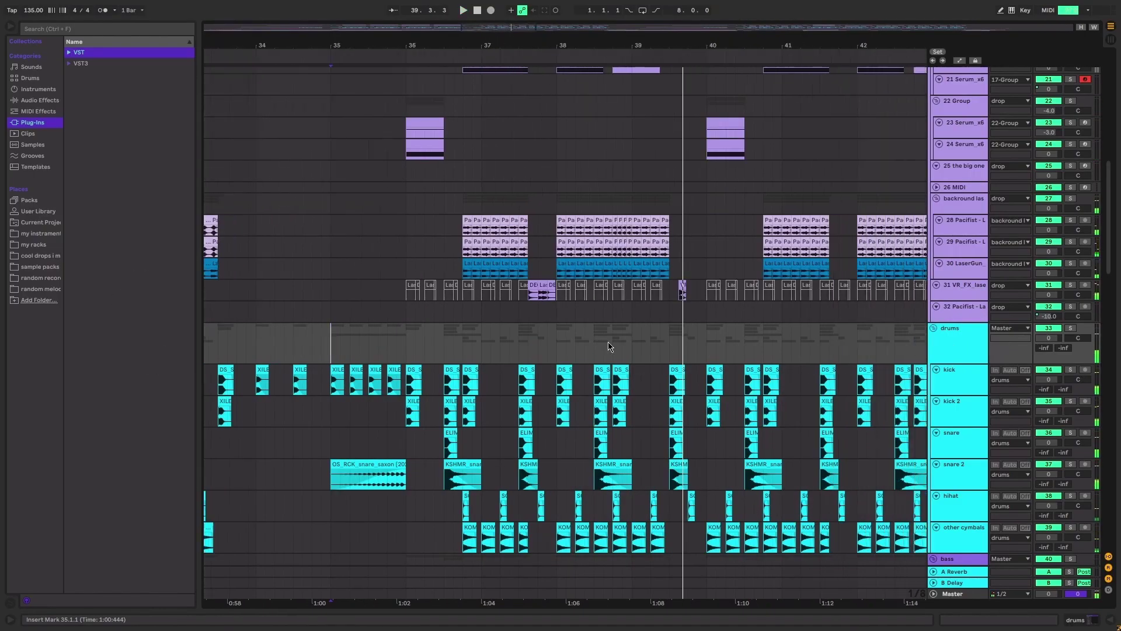
Bring up the bass group and place the insert mark on the first sub track at 36.4.1
{"action": "key", "text": "minus"}
{"action": "scroll", "coordinate": [579, 346], "scroll_direction": "down", "scroll_amount": 8}
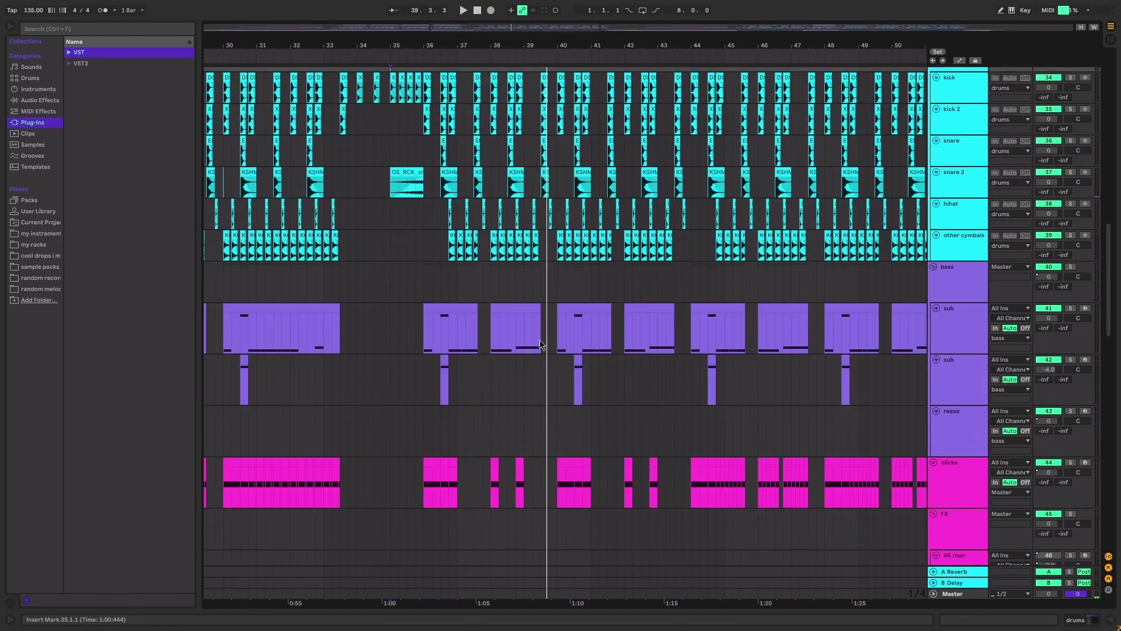
{"action": "key", "text": "plus"}
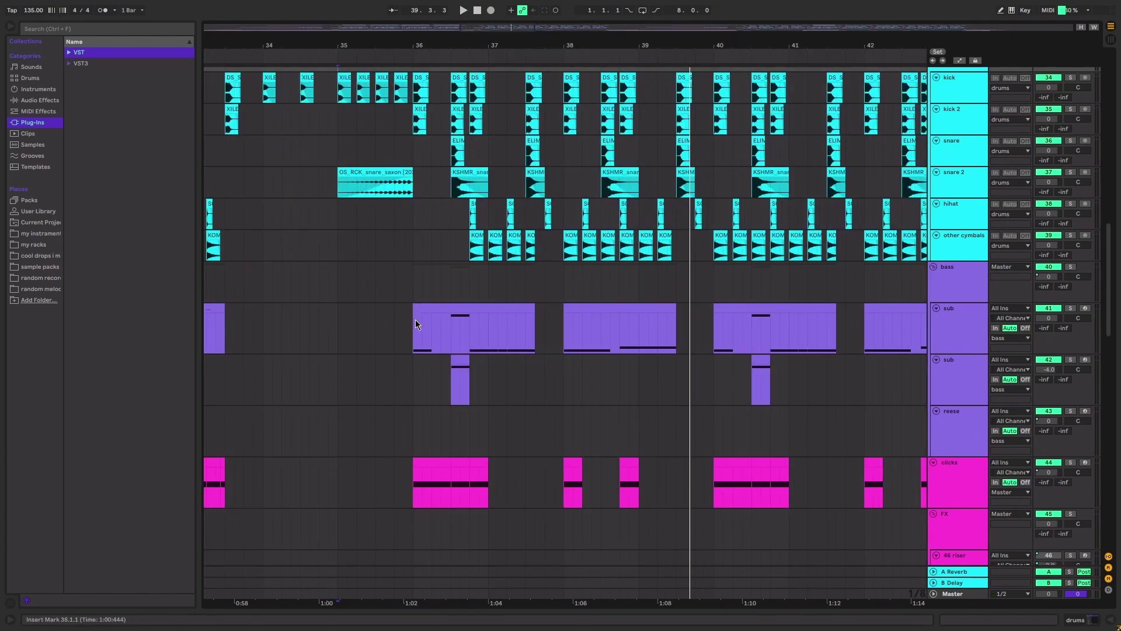
{"action": "left_click", "coordinate": [407, 346]}
{"action": "left_click", "coordinate": [467, 334]}
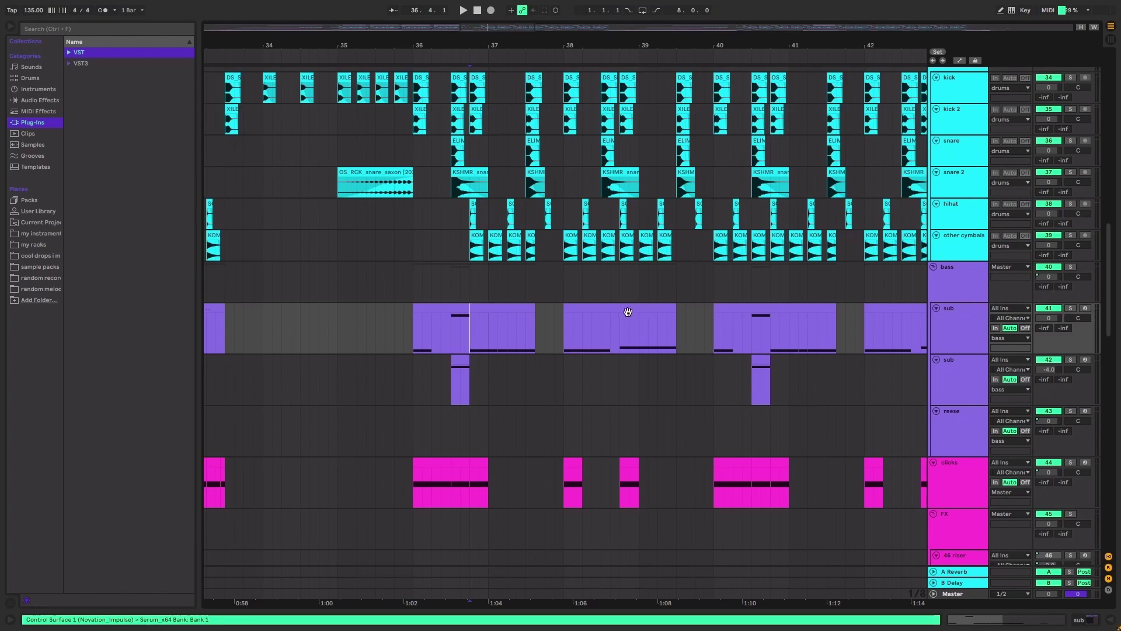
{"action": "scroll", "coordinate": [628, 311], "scroll_direction": "up", "scroll_amount": 15}
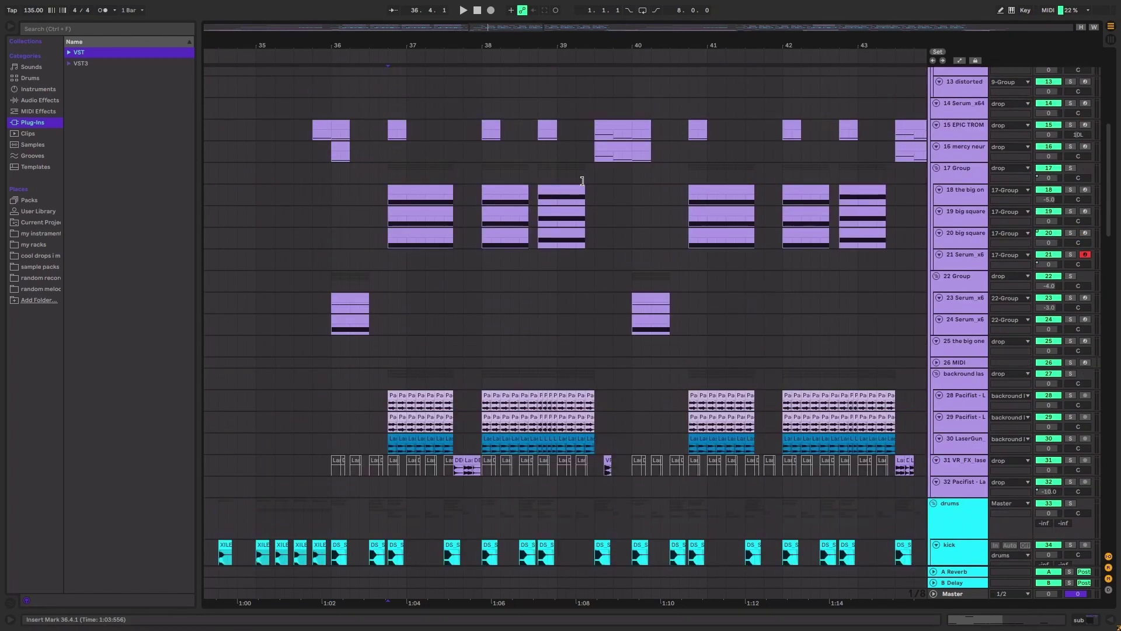
{"action": "scroll", "coordinate": [601, 221], "scroll_direction": "down", "scroll_amount": 15}
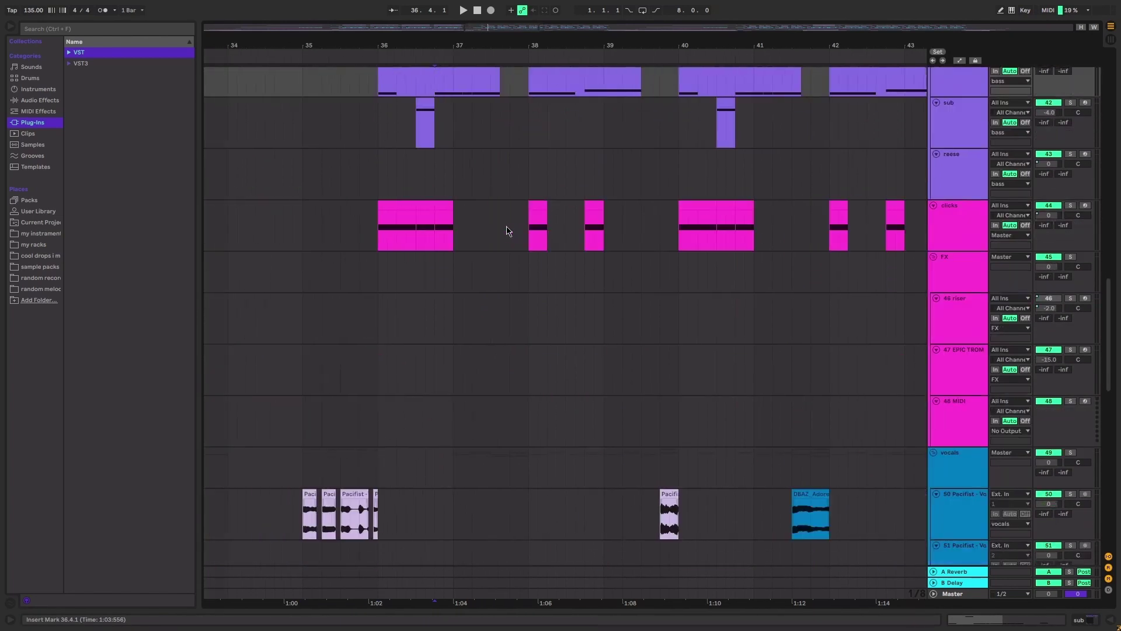
Highlight the reese and clicks tracks from 35.4.3 to 43.2.1, and the sub clips over the second drop
{"action": "left_click_drag", "start_coordinate": [370, 218], "coordinate": [923, 185]}
{"action": "scroll", "coordinate": [532, 202], "scroll_direction": "up", "scroll_amount": 3}
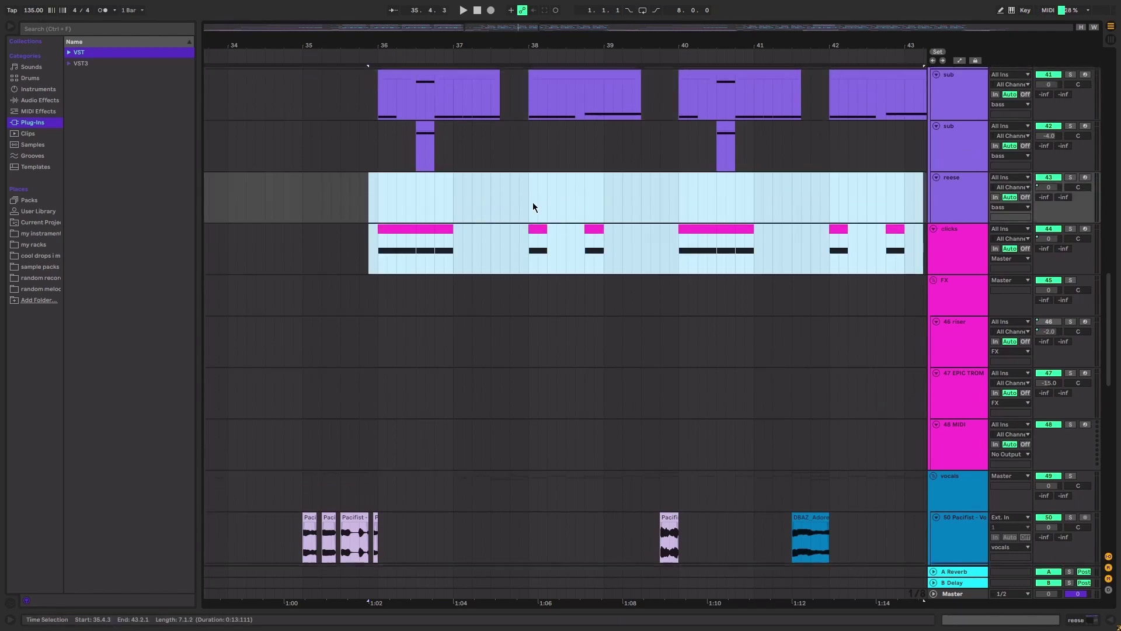
{"action": "left_click_drag", "start_coordinate": [371, 150], "coordinate": [913, 164]}
{"action": "scroll", "coordinate": [501, 246], "scroll_direction": "down", "scroll_amount": 10}
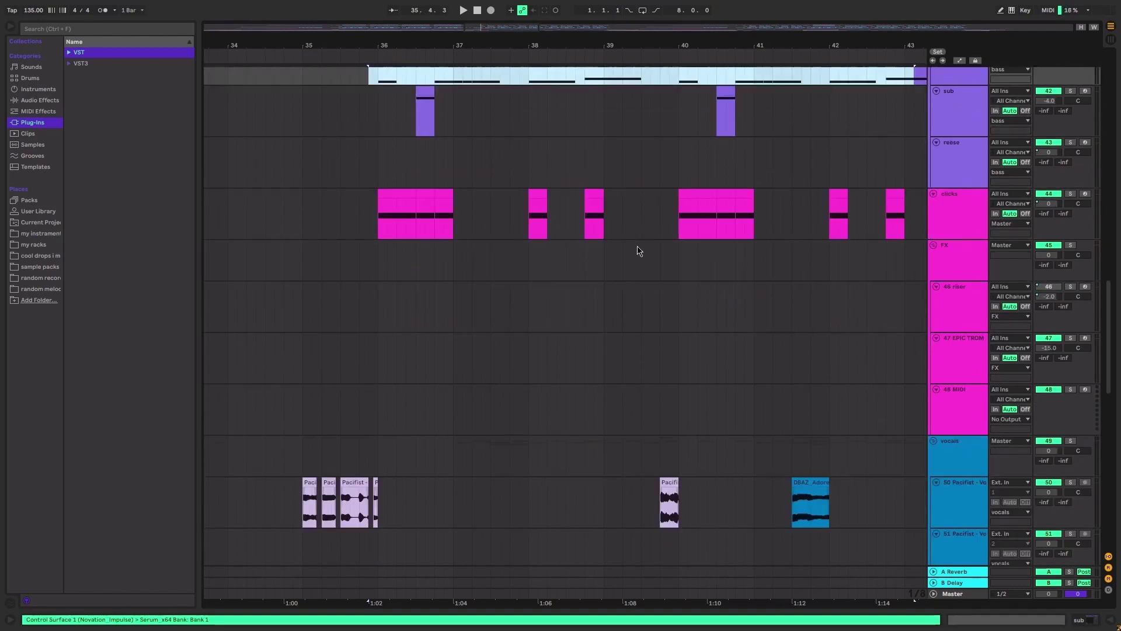
Solo the KSHMR vocal track, play its Pacifist vocal clip from 37.3.1, and open the clip's sample details
{"action": "scroll", "coordinate": [601, 322], "scroll_direction": "down", "scroll_amount": 4}
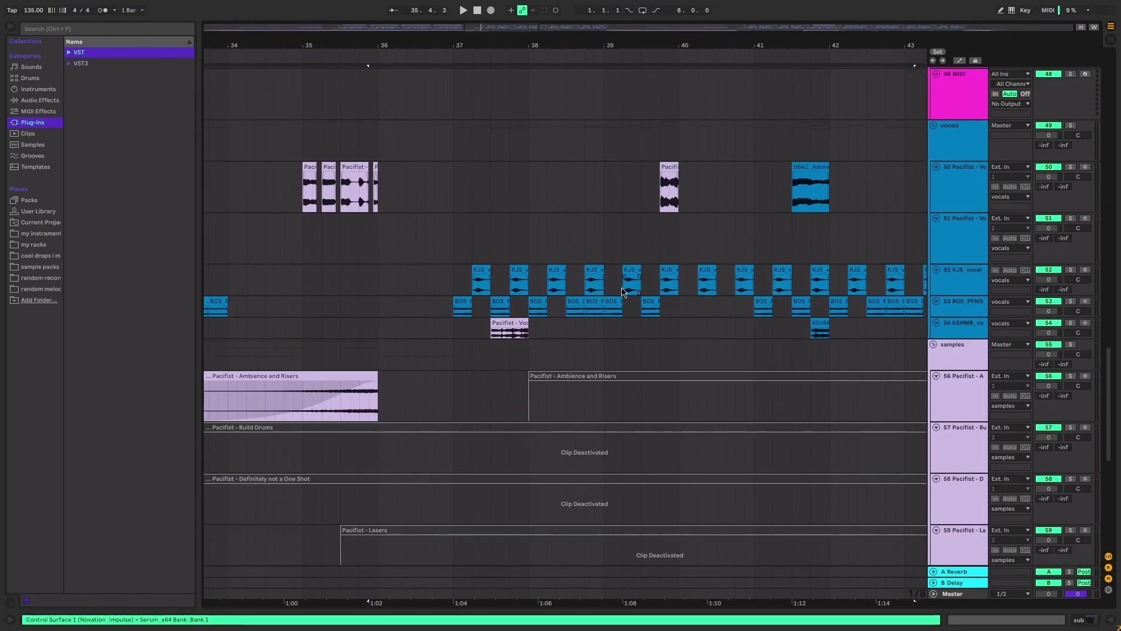
{"action": "left_click_drag", "start_coordinate": [556, 304], "coordinate": [495, 313]}
{"action": "left_click_drag", "start_coordinate": [400, 304], "coordinate": [495, 296]}
{"action": "scroll", "coordinate": [498, 313], "scroll_direction": "right", "scroll_amount": 1}
{"action": "scroll", "coordinate": [513, 330], "scroll_direction": "up", "scroll_amount": 2}
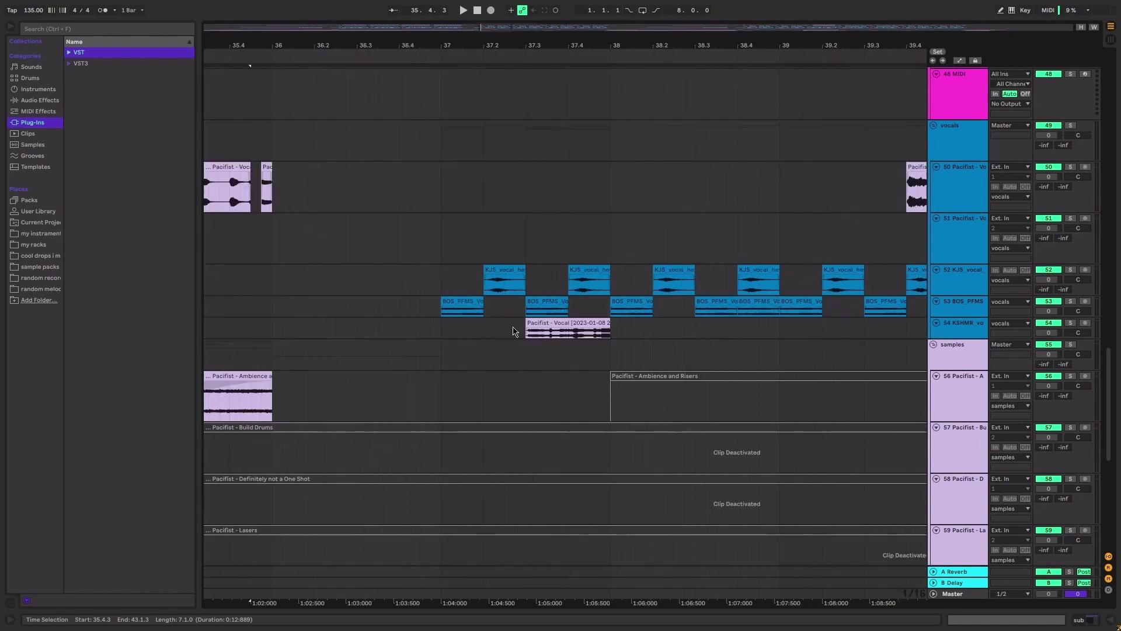
{"action": "left_click", "coordinate": [526, 332]}
{"action": "key", "text": "s"}
{"action": "key", "text": "space"}
{"action": "double_click", "coordinate": [544, 324]}
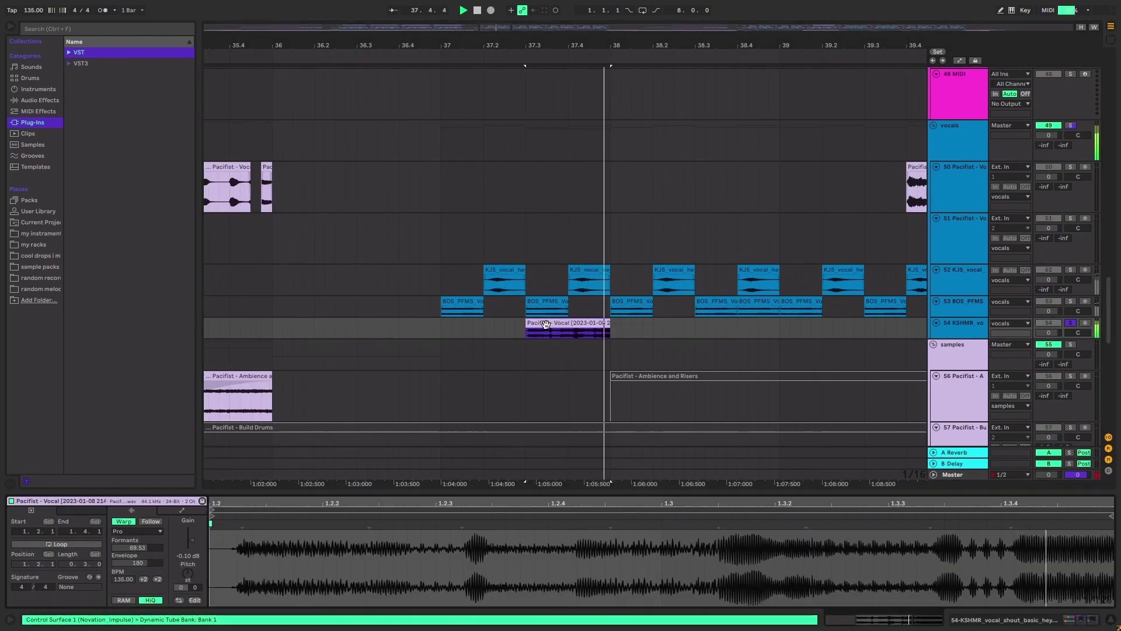
{"action": "key", "text": "space"}
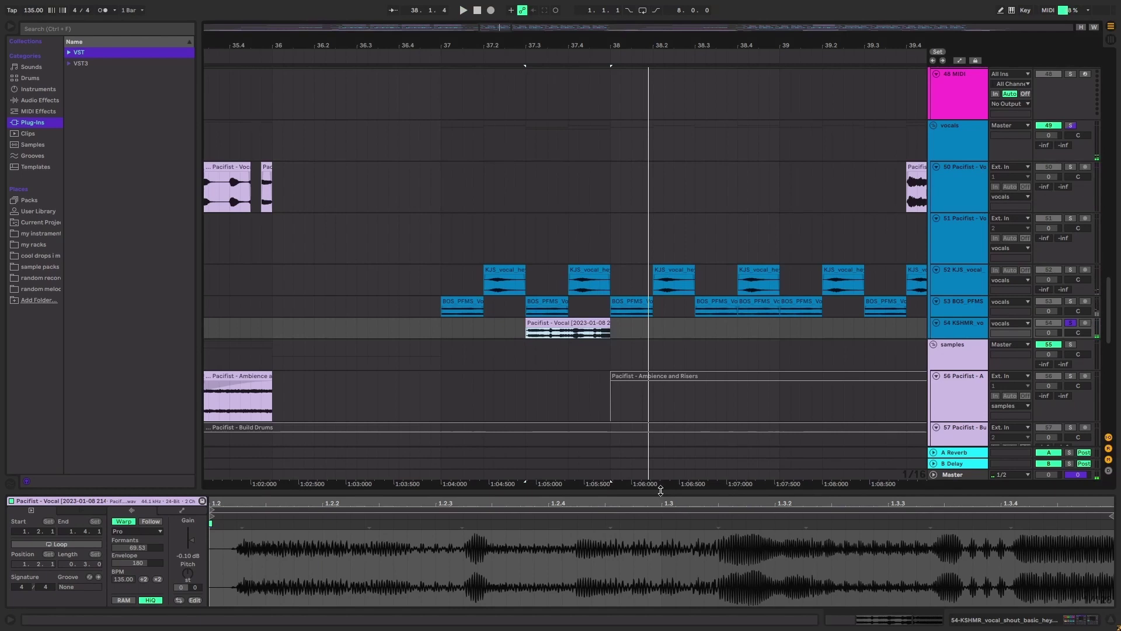
Close the clip details and play the soloed Pacifist vocal chop on track 50 from 39.4.1
{"action": "left_click", "coordinate": [660, 490]}
{"action": "scroll", "coordinate": [737, 336], "scroll_direction": "down", "scroll_amount": 2}
{"action": "left_click_drag", "start_coordinate": [773, 275], "coordinate": [602, 239]}
{"action": "scroll", "coordinate": [606, 228], "scroll_direction": "down", "scroll_amount": 2}
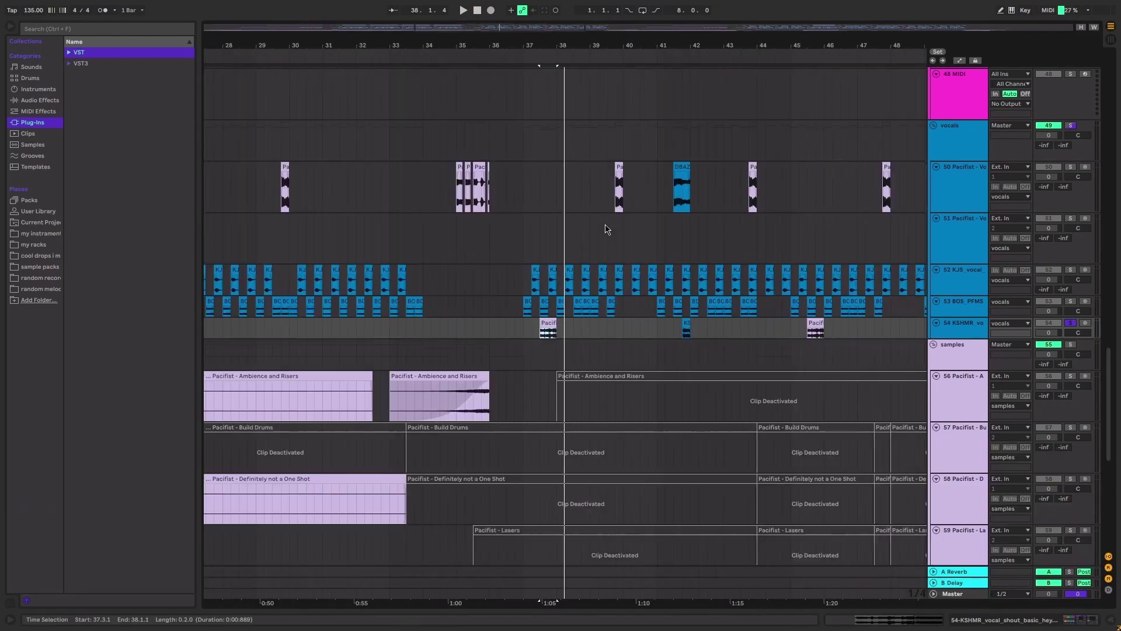
{"action": "scroll", "coordinate": [607, 229], "scroll_direction": "up", "scroll_amount": 3}
{"action": "scroll", "coordinate": [620, 263], "scroll_direction": "up", "scroll_amount": 5, "text": "ctrl"}
{"action": "left_click", "coordinate": [620, 271]}
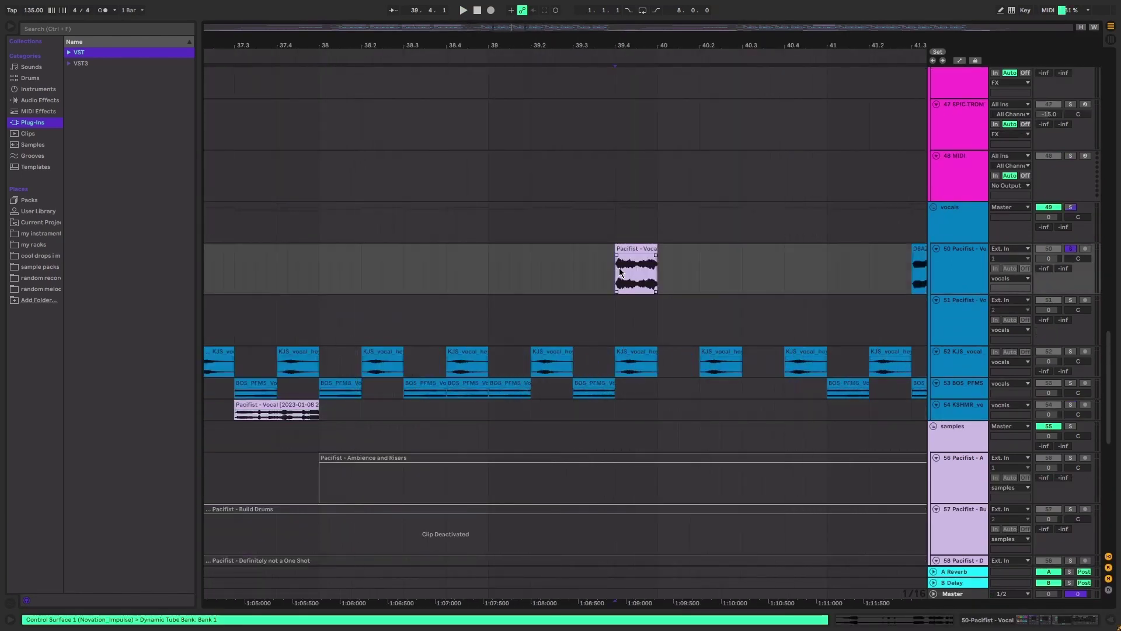
{"action": "scroll", "coordinate": [620, 269], "scroll_direction": "down", "scroll_amount": 8, "text": "ctrl"}
{"action": "key", "text": "space"}
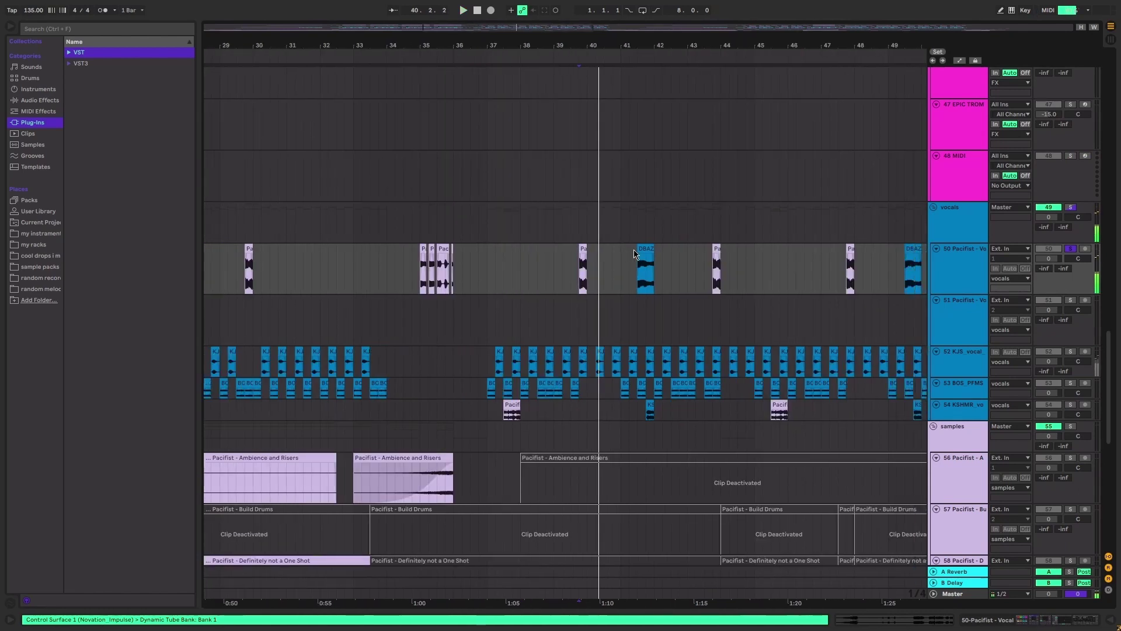
Mark the DBAZ vocal clip at 41.3.1, and replay the soloed vocal chop on track 50 from 39.4.1
{"action": "scroll", "coordinate": [636, 254], "scroll_direction": "right", "scroll_amount": 5}
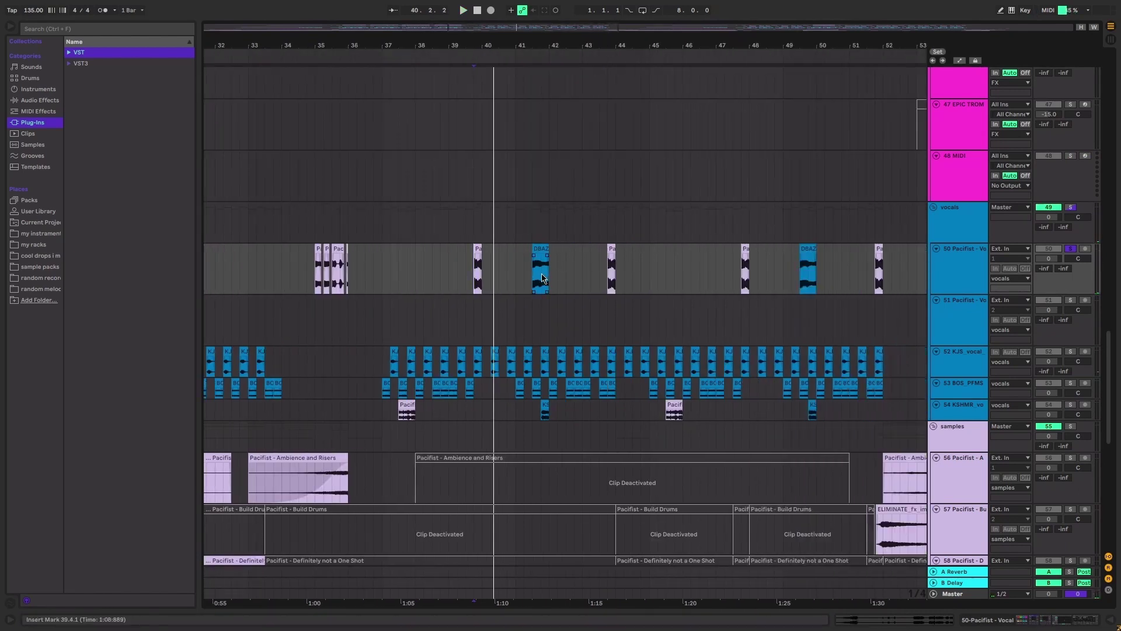
{"action": "scroll", "coordinate": [542, 277], "scroll_direction": "up", "scroll_amount": 5, "text": "ctrl"}
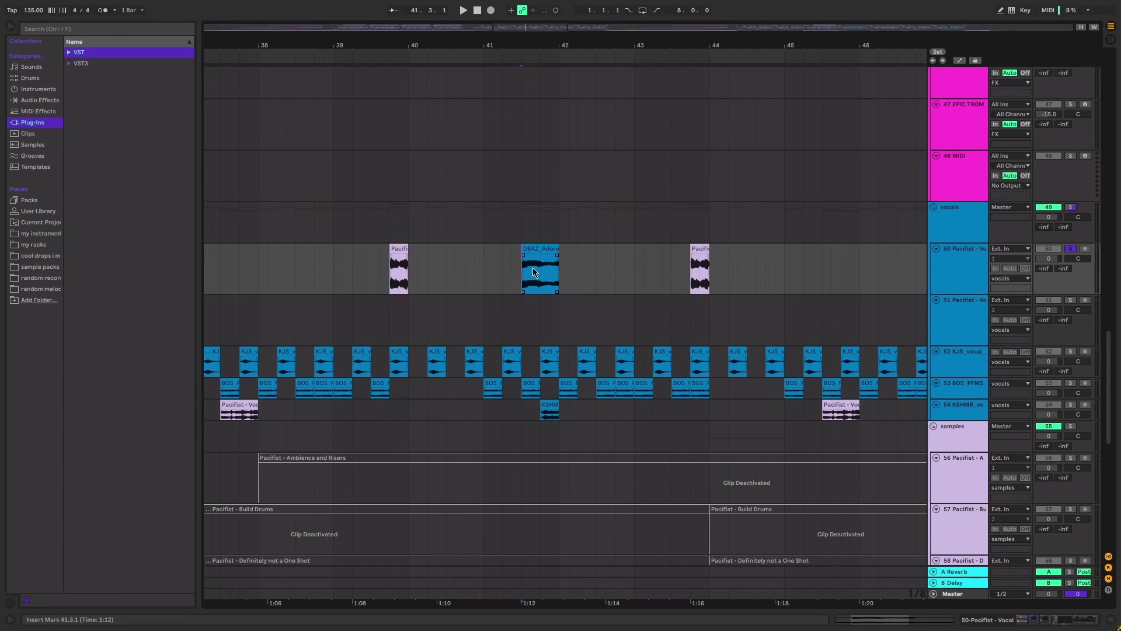
{"action": "left_click", "coordinate": [390, 285]}
{"action": "key", "text": "space"}
{"action": "scroll", "coordinate": [391, 287], "scroll_direction": "left", "scroll_amount": 3}
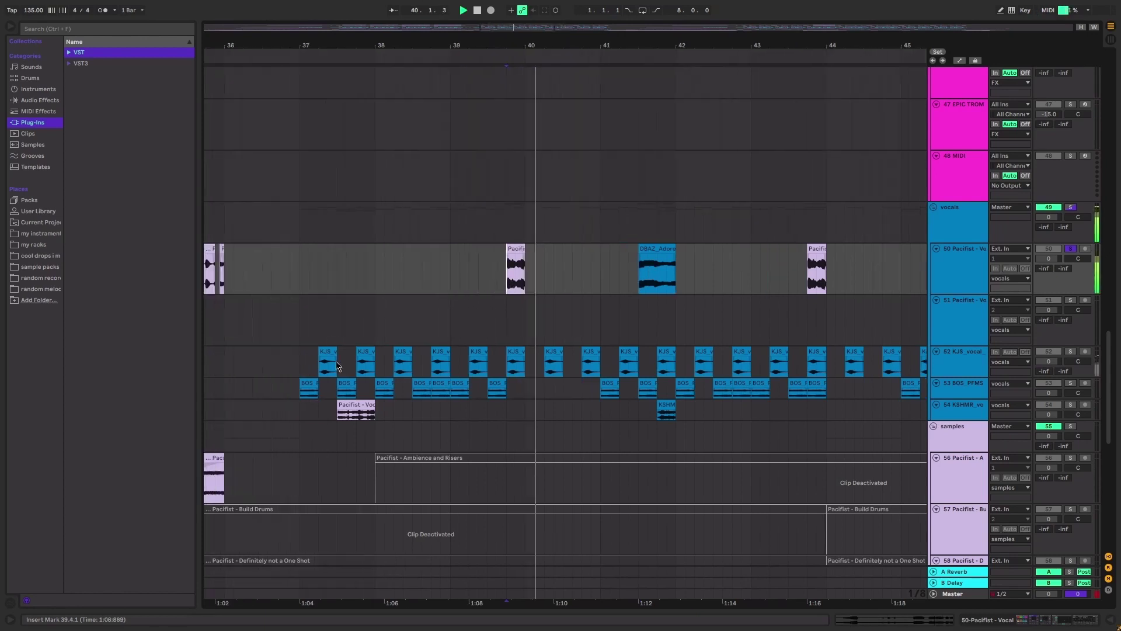
{"action": "key", "text": "space"}
Play the soloed Pacifist vocal clip on the KSHMR vocal track again from 37.3.1
{"action": "left_click", "coordinate": [407, 417]}
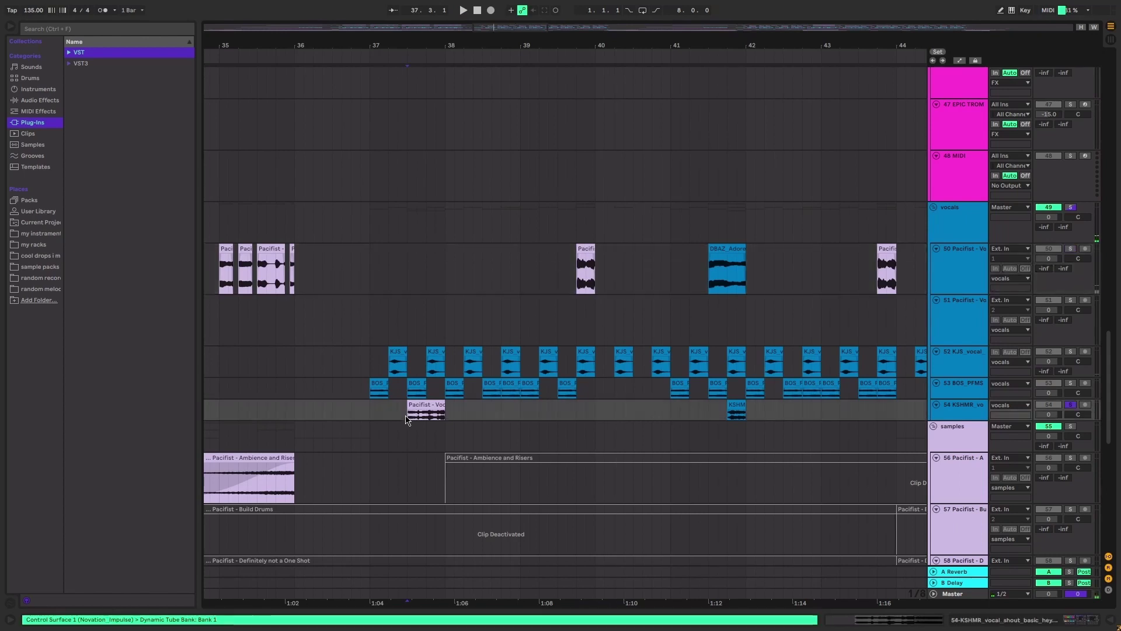
{"action": "key", "text": "space"}
{"action": "key", "text": "space"}
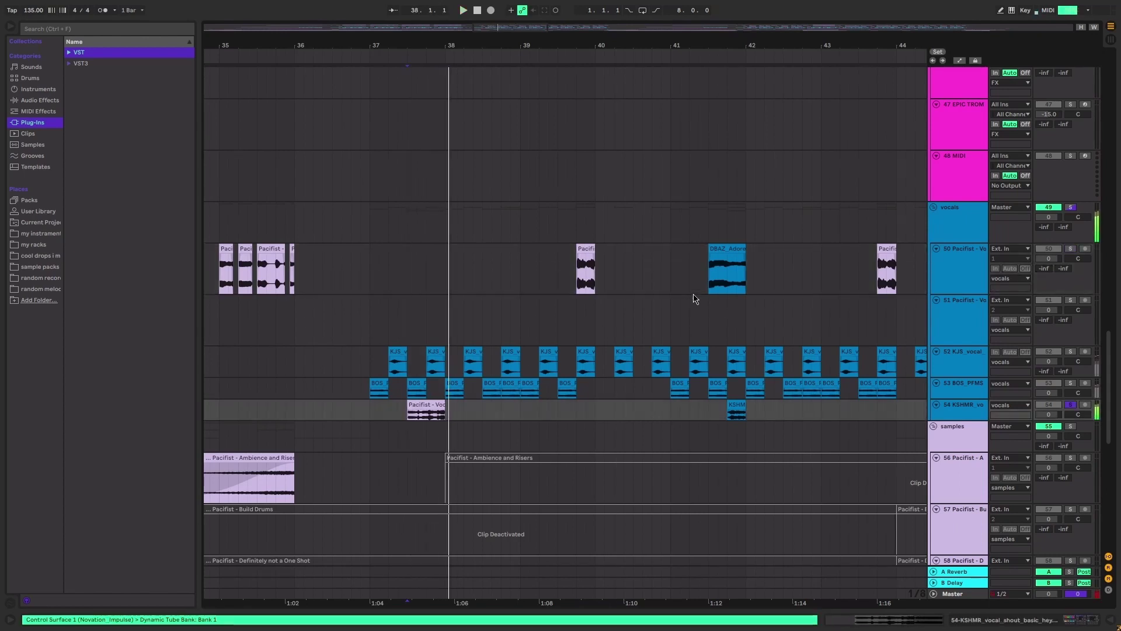
Play the soloed DBAZ vocal clip on track 50 from 41.3.1
{"action": "scroll", "coordinate": [695, 298], "scroll_direction": "right", "scroll_amount": 6}
{"action": "scroll", "coordinate": [501, 334], "scroll_direction": "up", "scroll_amount": 1}
{"action": "left_click", "coordinate": [498, 298]}
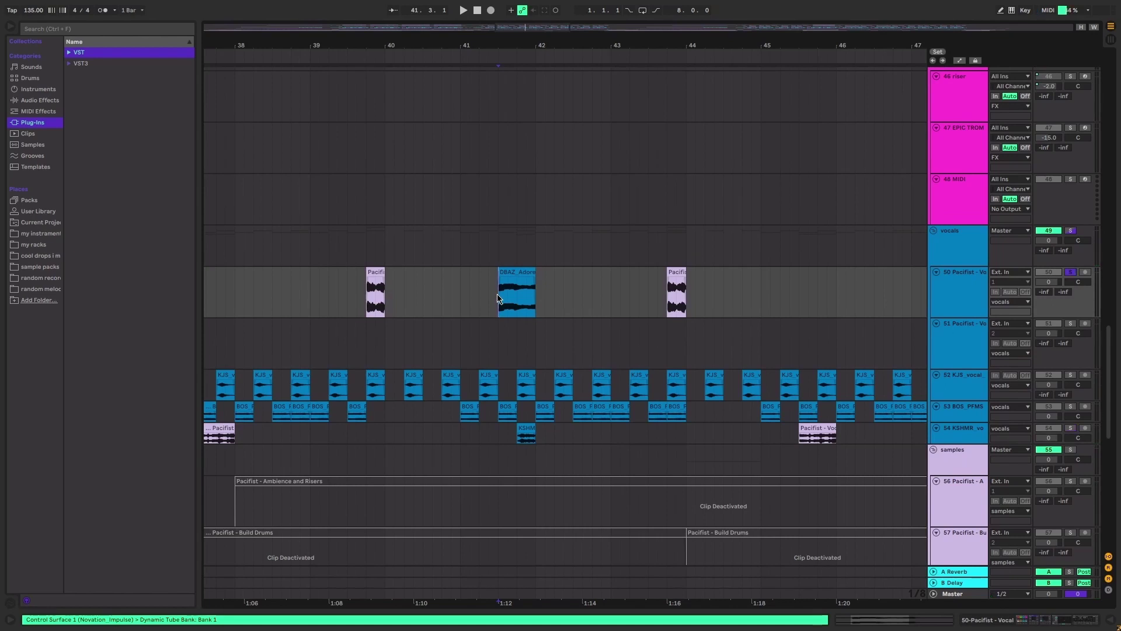
{"action": "key", "text": "space"}
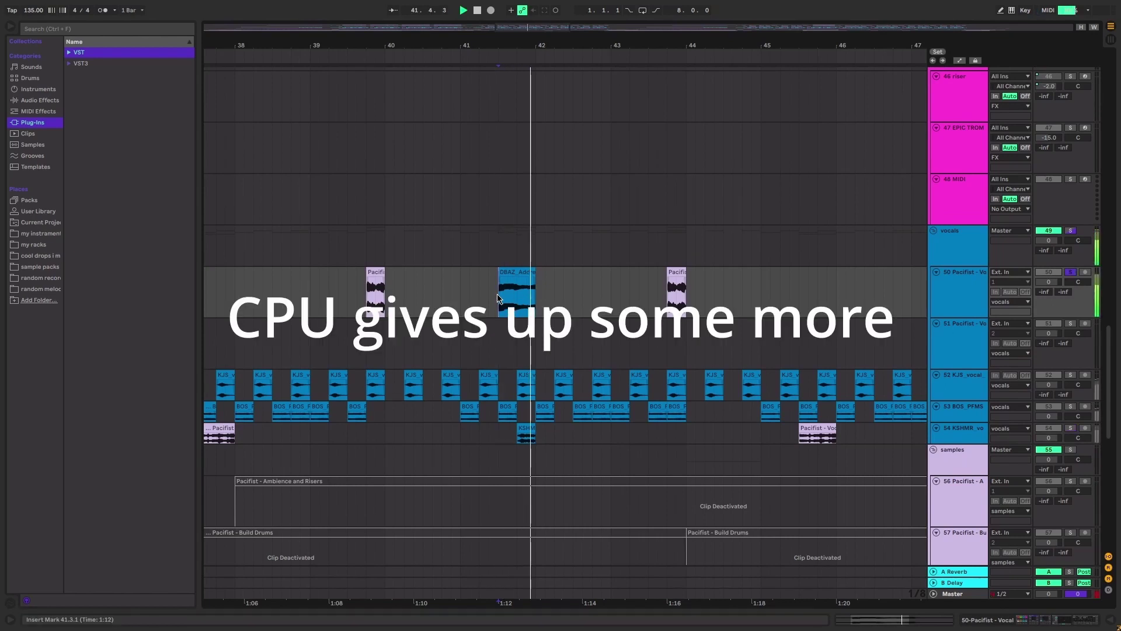
{"action": "key", "text": "space"}
Place the insert mark at 41.1.1 on track 50, solo the track, and play through the DBAZ vocal
{"action": "left_click", "coordinate": [460, 296]}
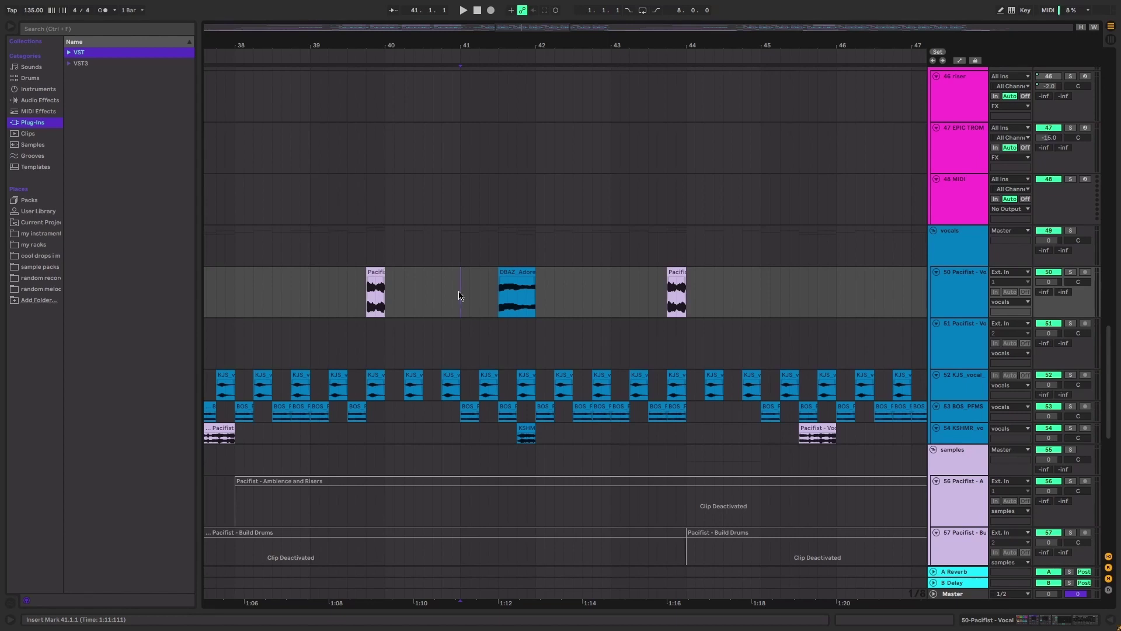
{"action": "scroll", "coordinate": [459, 295], "scroll_direction": "left", "scroll_amount": 3}
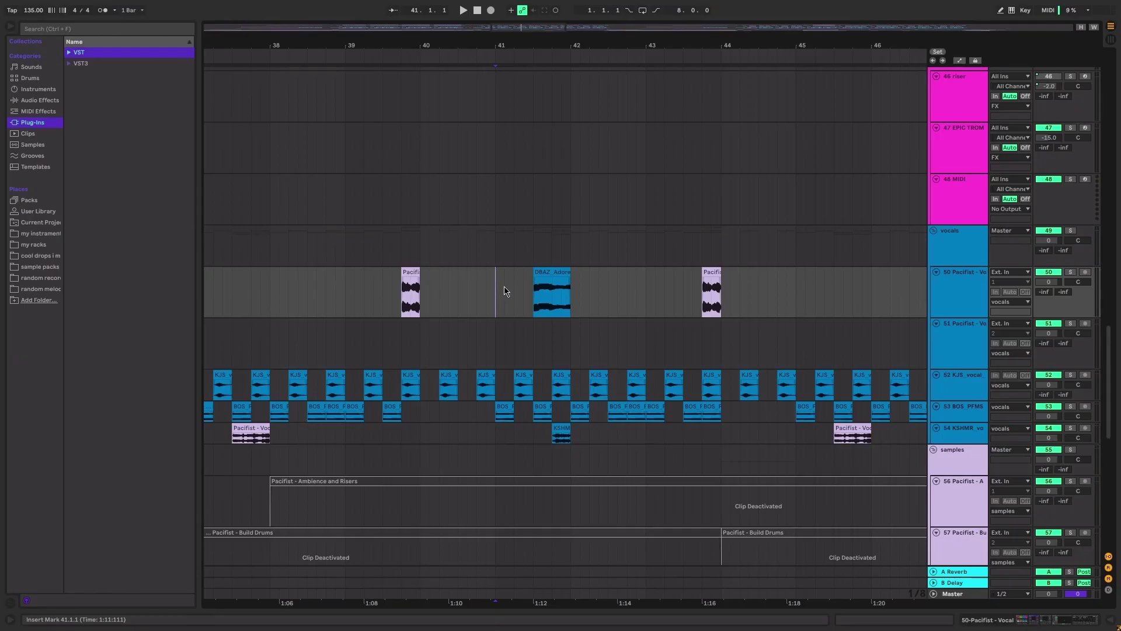
{"action": "scroll", "coordinate": [501, 281], "scroll_direction": "up", "scroll_amount": 5}
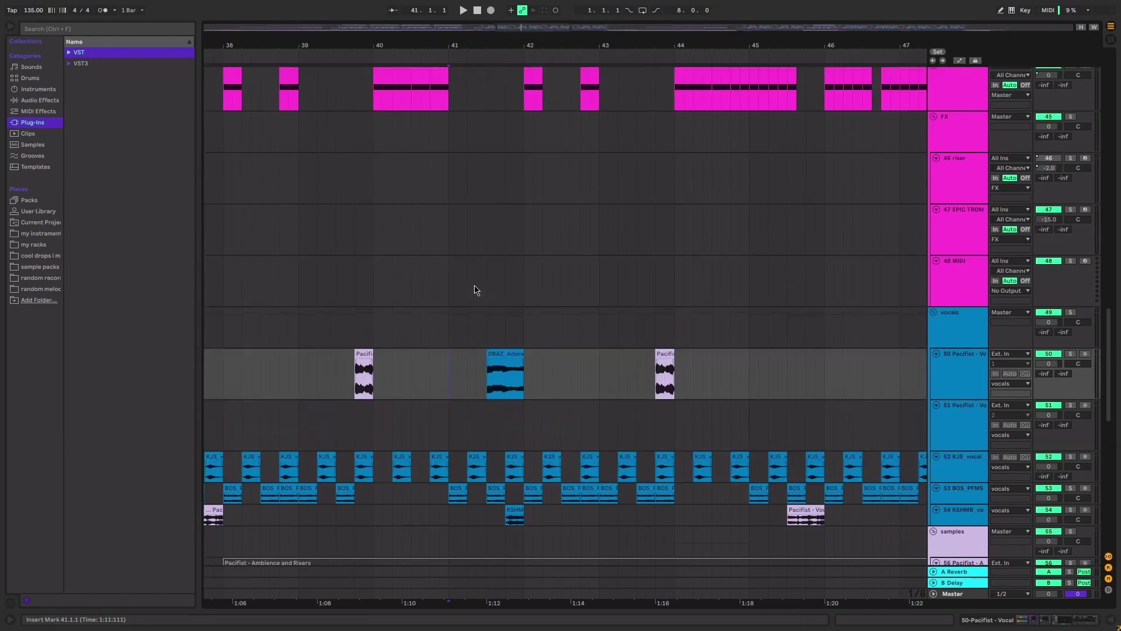
{"action": "scroll", "coordinate": [594, 321], "scroll_direction": "down", "scroll_amount": 4}
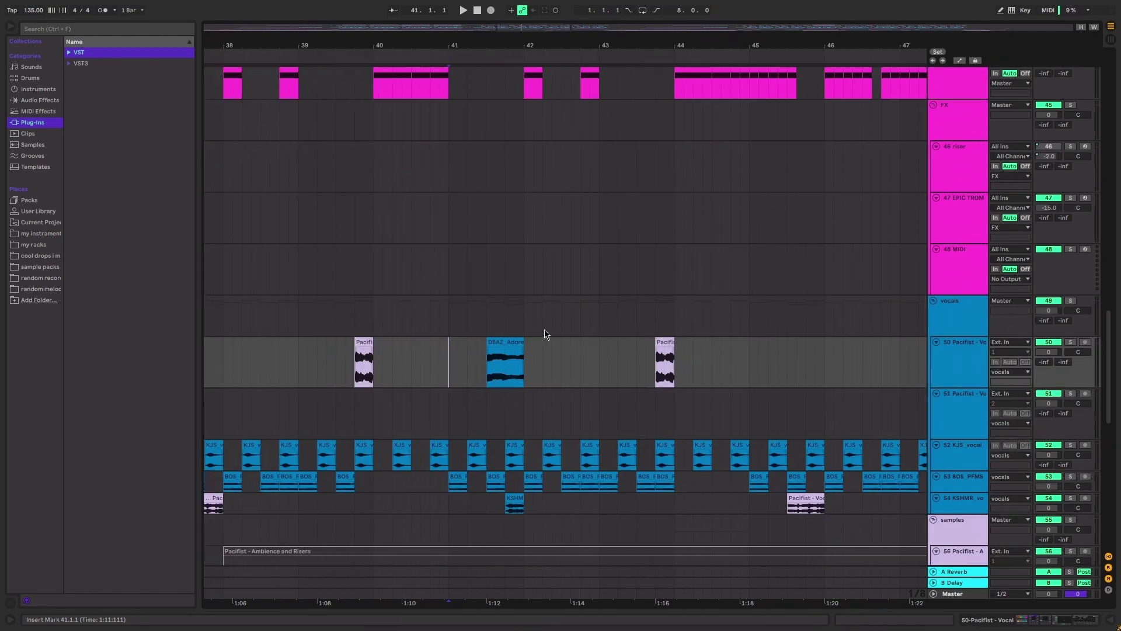
{"action": "scroll", "coordinate": [531, 338], "scroll_direction": "left", "scroll_amount": 3}
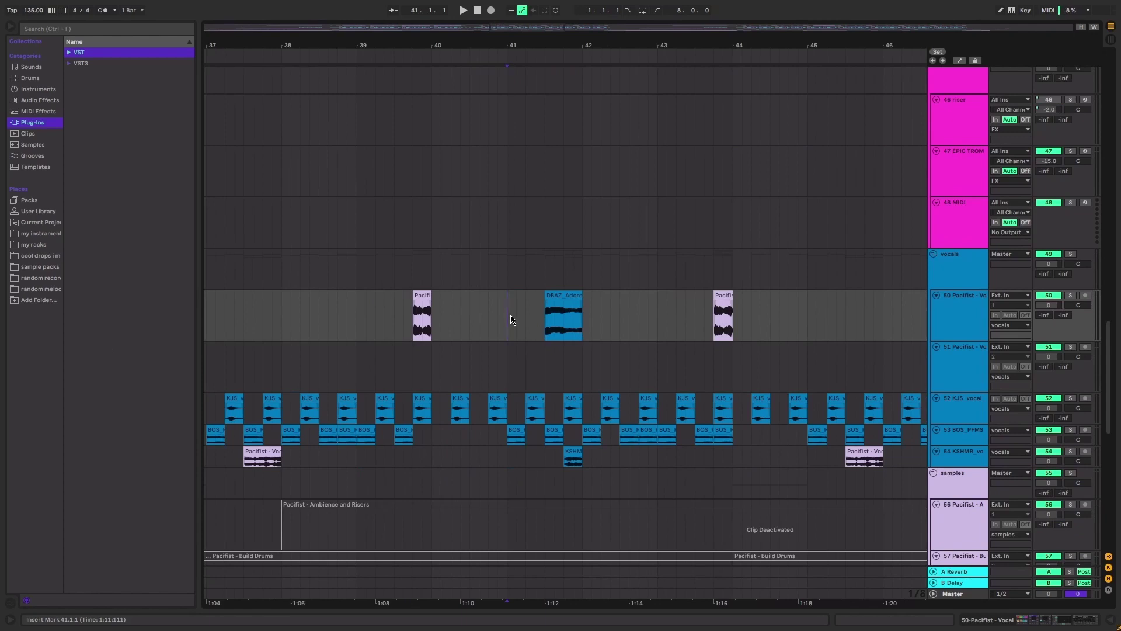
{"action": "scroll", "coordinate": [511, 320], "scroll_direction": "right", "scroll_amount": 3}
{"action": "key", "text": "s"}
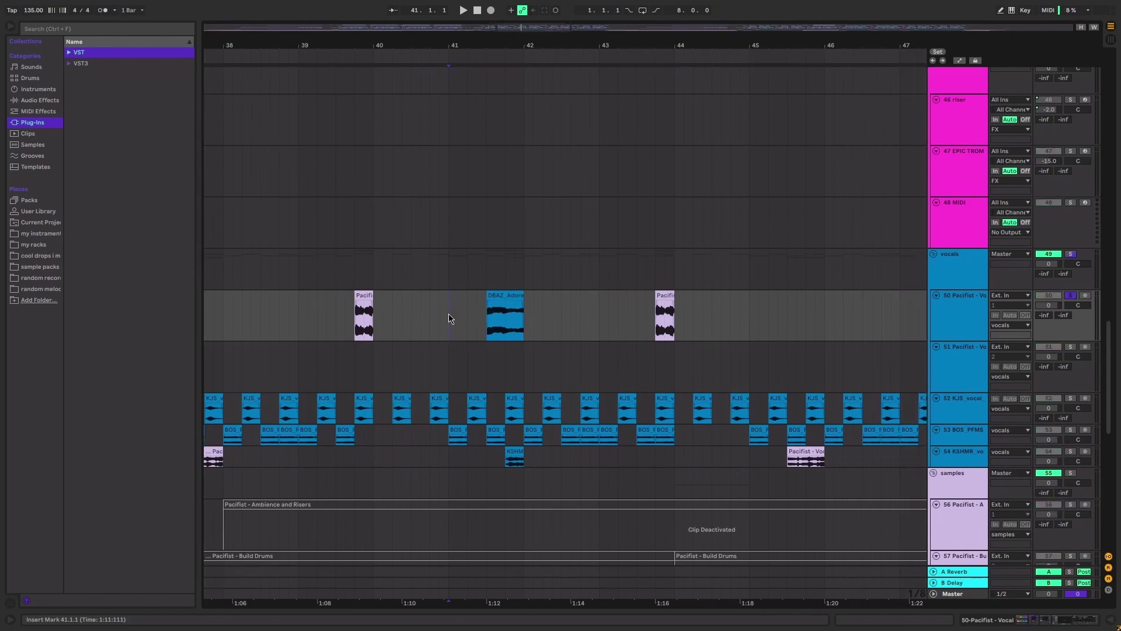
{"action": "key", "text": "space"}
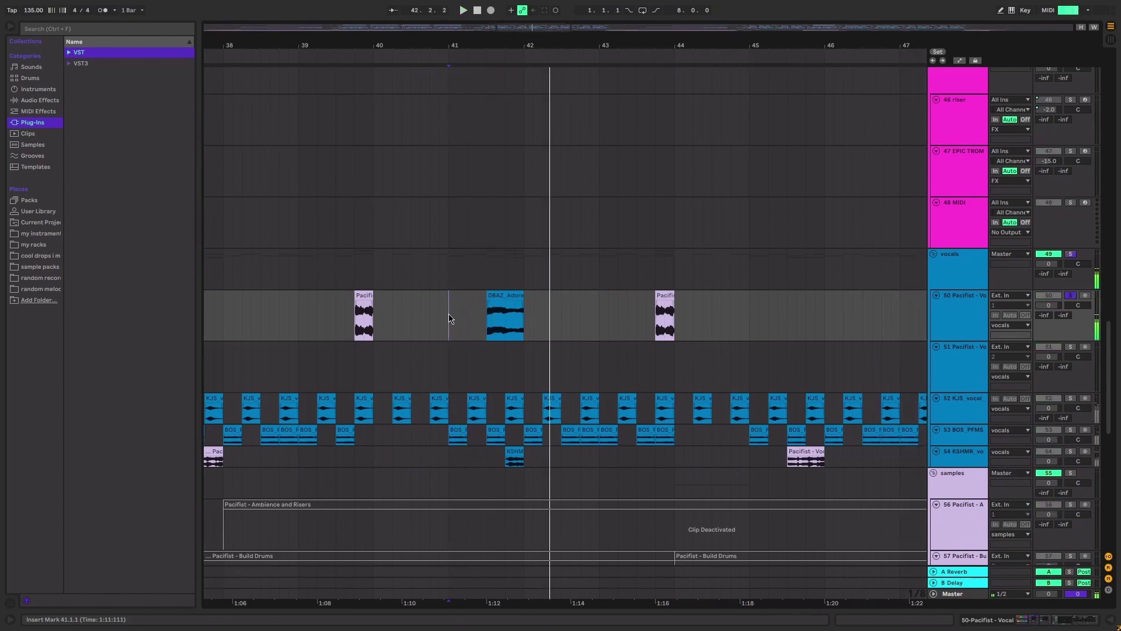
Play the soloed vocal chop on track 50 from 43.4.1
{"action": "key", "text": "s"}
{"action": "key", "text": "minus"}
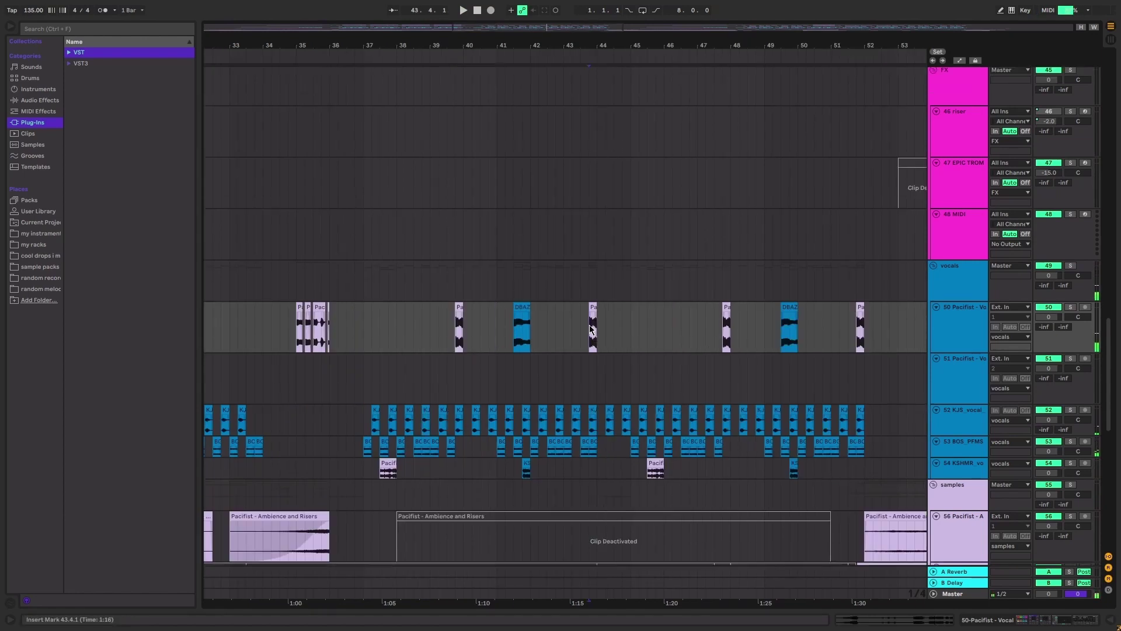
{"action": "key", "text": "s"}
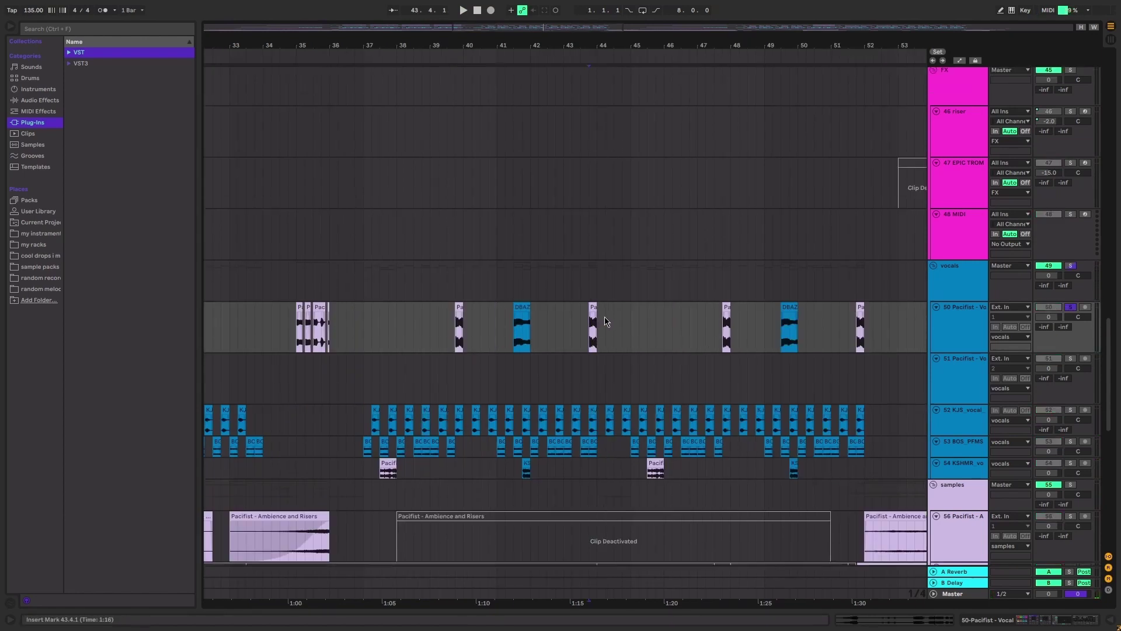
{"action": "scroll", "coordinate": [605, 311], "scroll_direction": "down", "scroll_amount": 12}
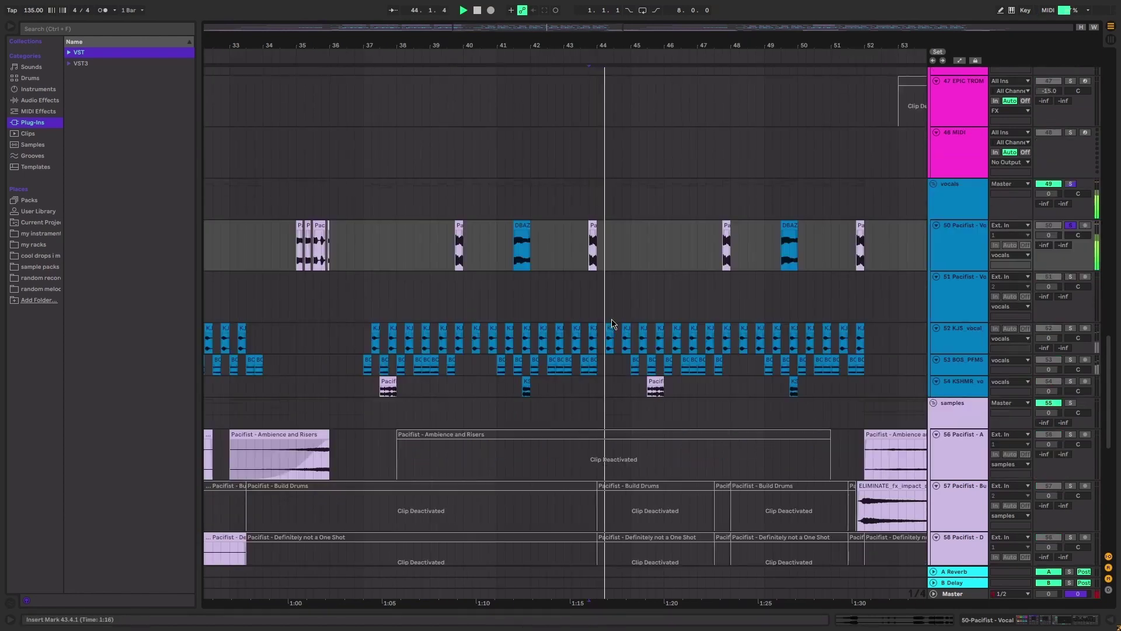
{"action": "scroll", "coordinate": [600, 356], "scroll_direction": "up", "scroll_amount": 14}
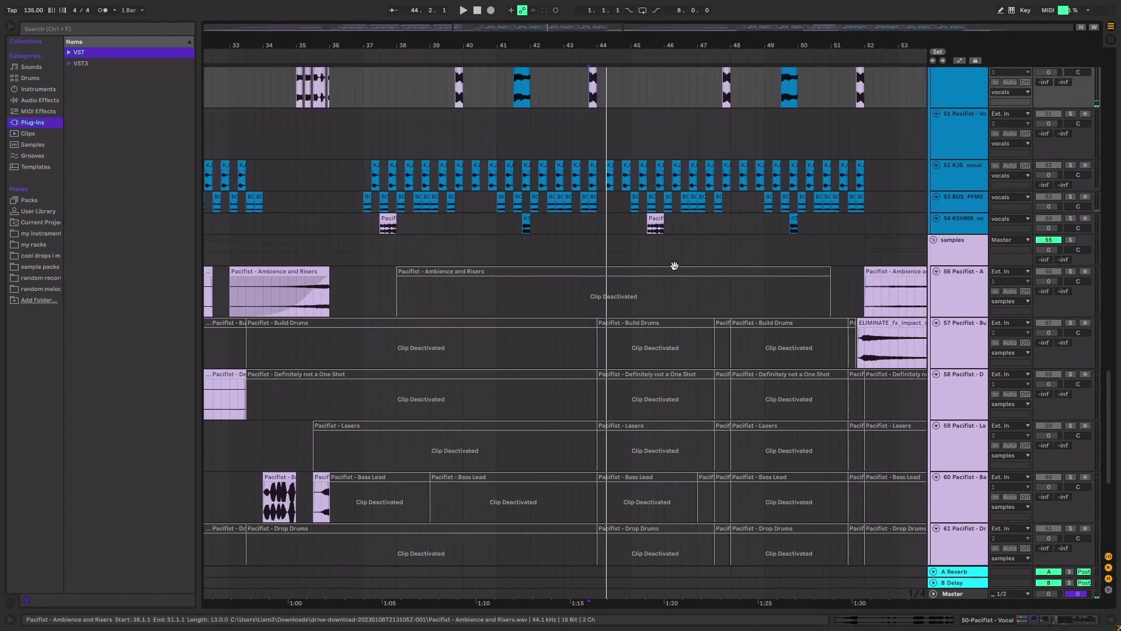
Play the unsoloed end of the track from 97.1.1 and show the full arrangement timeline
{"action": "scroll", "coordinate": [804, 235], "scroll_direction": "up", "scroll_amount": 18}
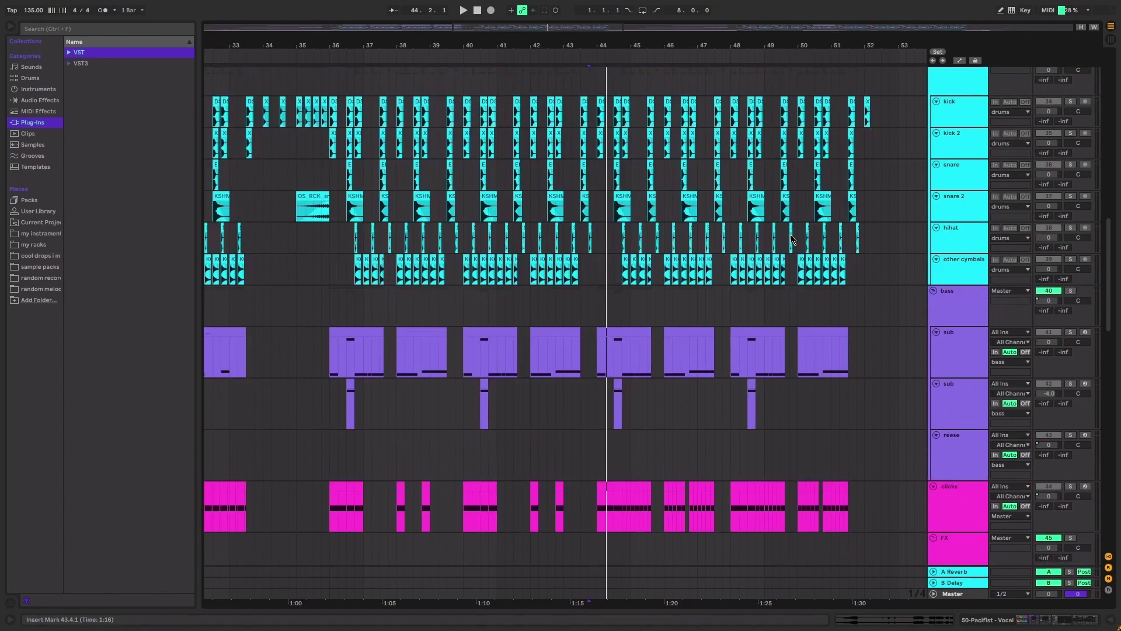
{"action": "scroll", "coordinate": [767, 257], "scroll_direction": "up", "scroll_amount": 6}
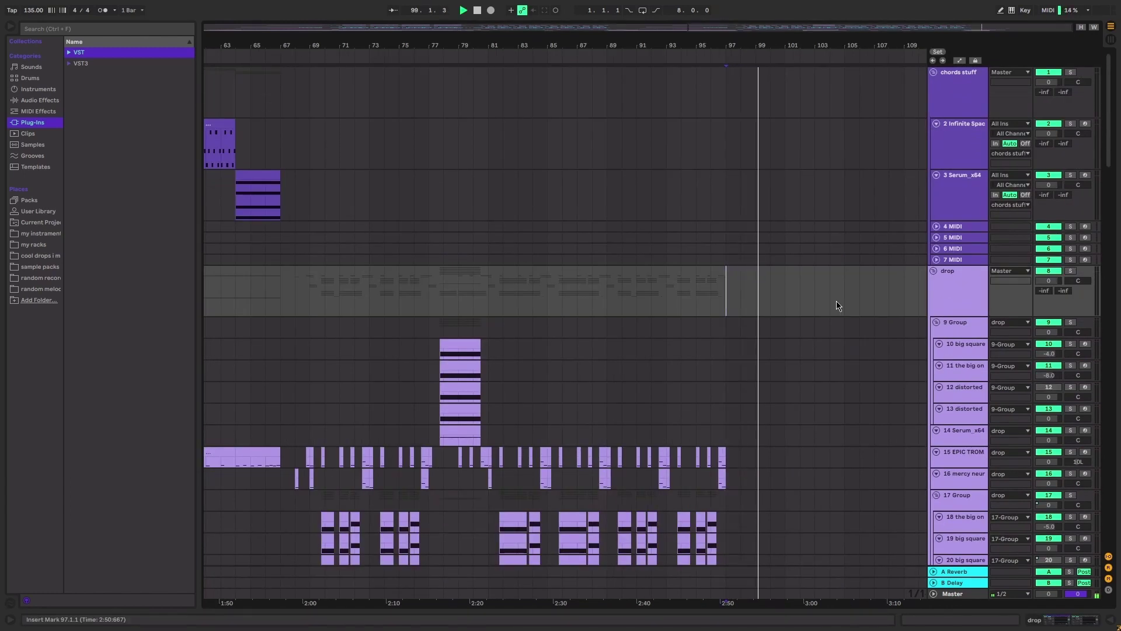
{"action": "scroll", "coordinate": [767, 355], "scroll_direction": "left", "scroll_amount": 3}
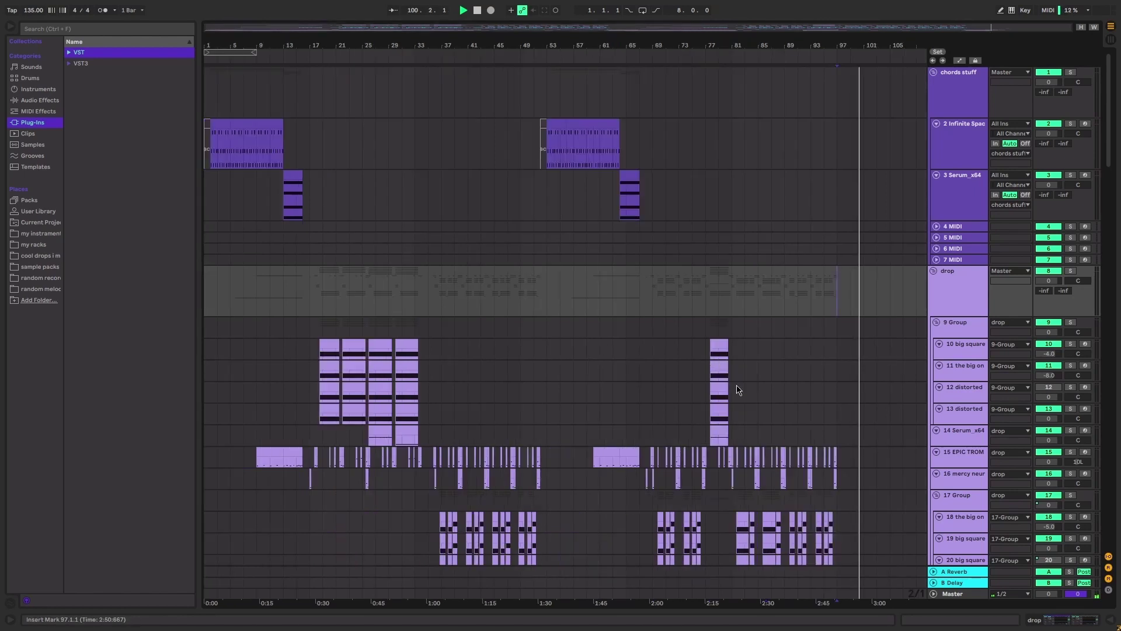
{"action": "scroll", "coordinate": [734, 386], "scroll_direction": "left", "scroll_amount": 5}
Return to 1.1.1 and look over the laser, drum, bass, FX, vocal and sample tracks across the whole arrangement
{"action": "scroll", "coordinate": [750, 374], "scroll_direction": "down", "scroll_amount": 4}
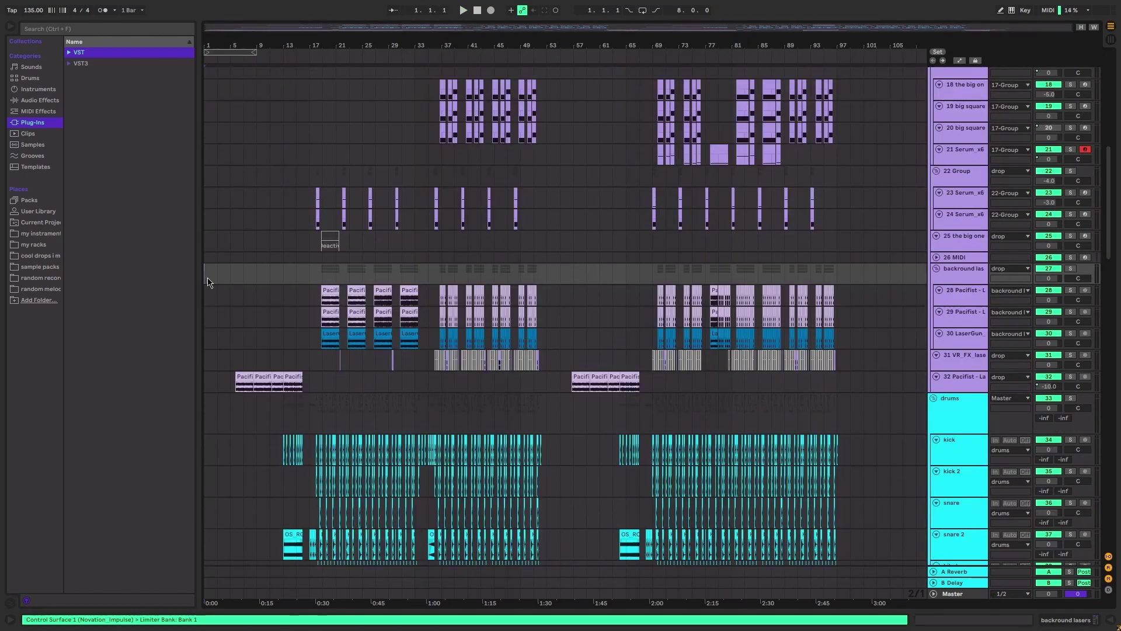
{"action": "scroll", "coordinate": [592, 406], "scroll_direction": "down", "scroll_amount": 15}
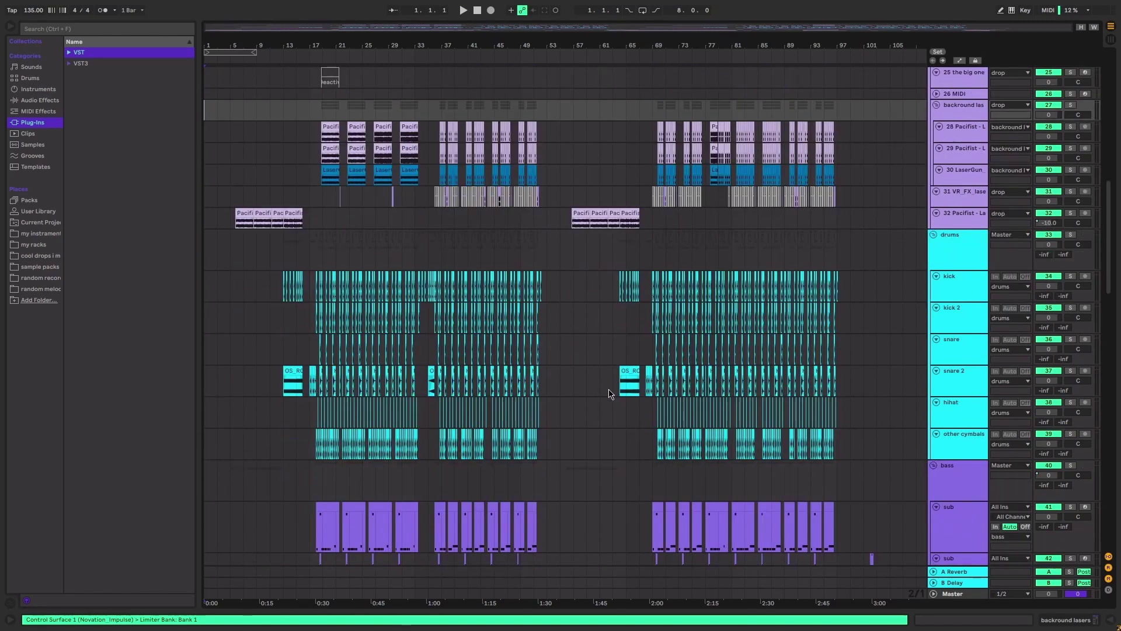
{"action": "scroll", "coordinate": [638, 414], "scroll_direction": "down", "scroll_amount": 10}
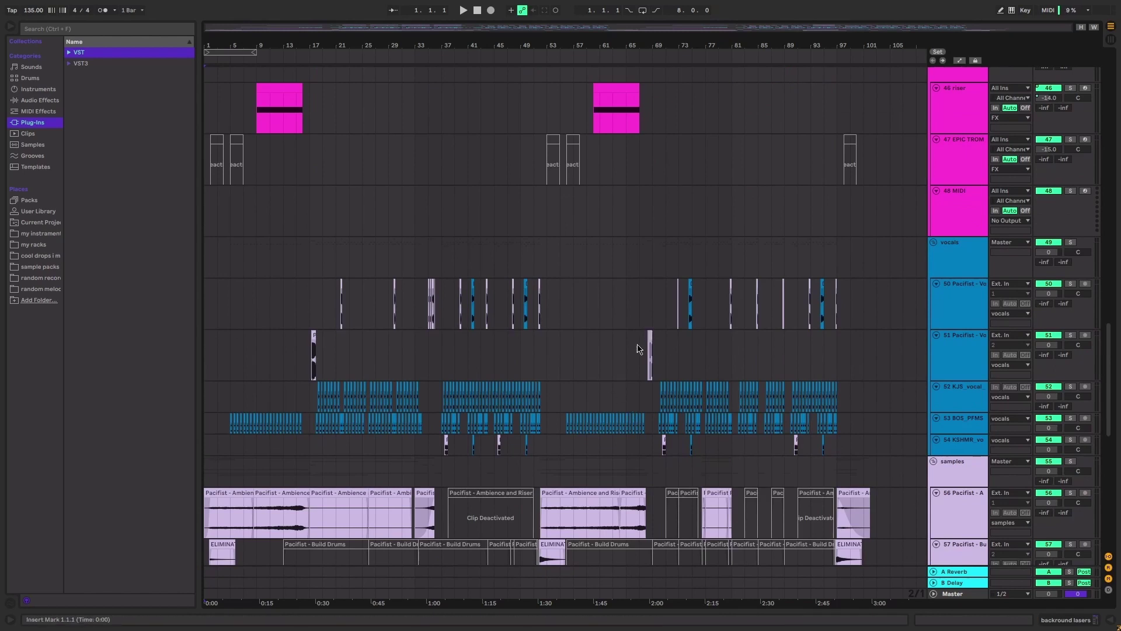
{"action": "scroll", "coordinate": [614, 409], "scroll_direction": "down", "scroll_amount": 8}
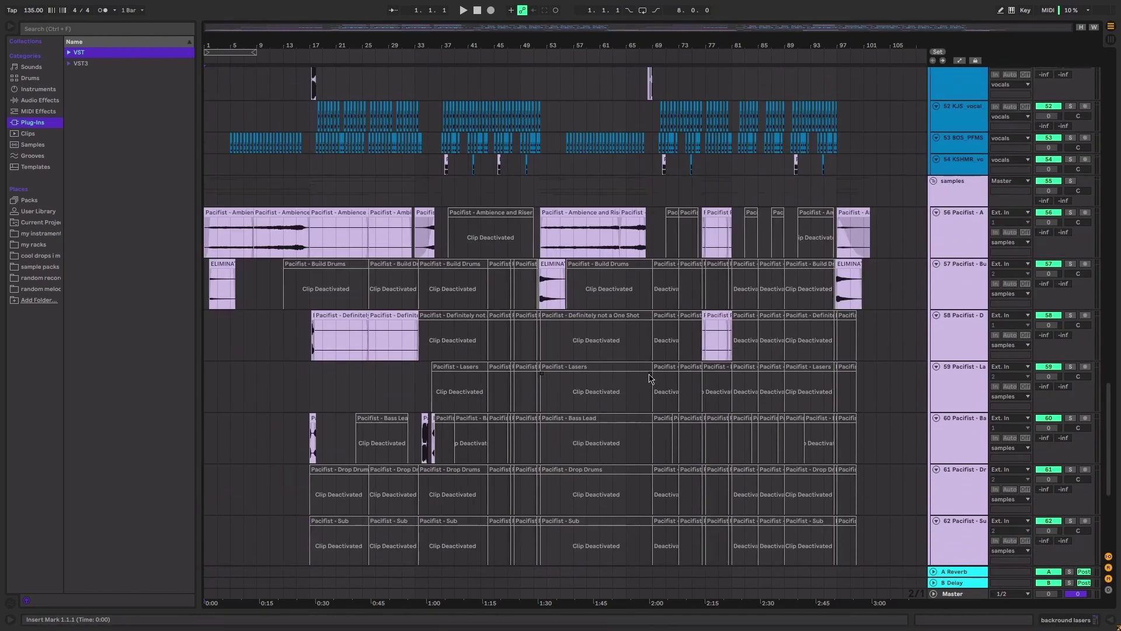
{"action": "scroll", "coordinate": [655, 378], "scroll_direction": "up", "scroll_amount": 18}
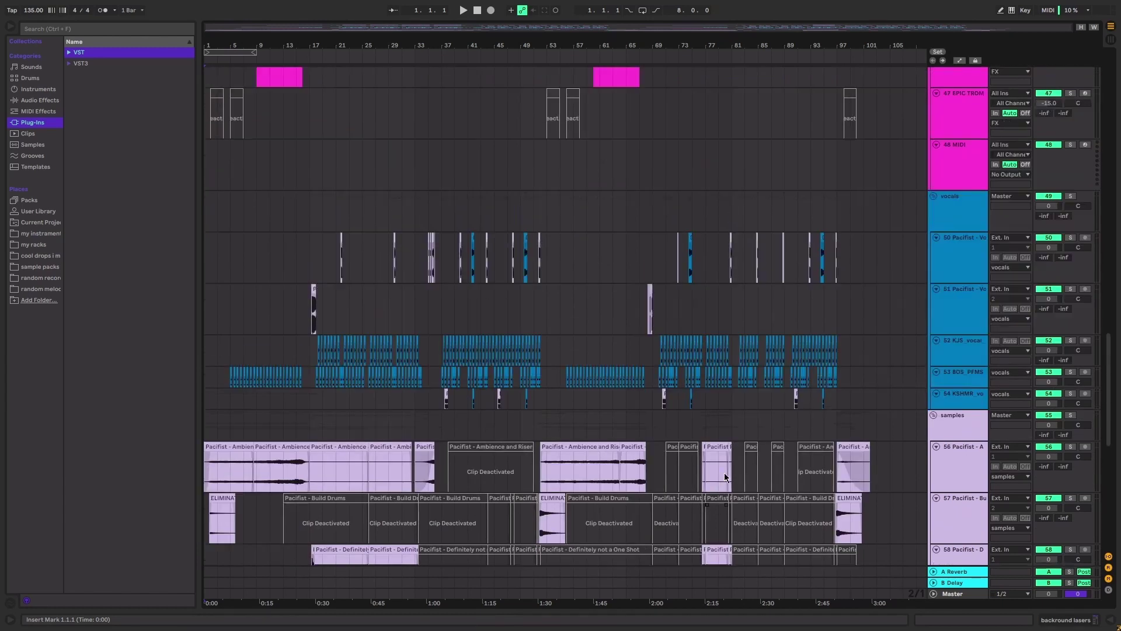
{"action": "scroll", "coordinate": [793, 358], "scroll_direction": "up", "scroll_amount": 15}
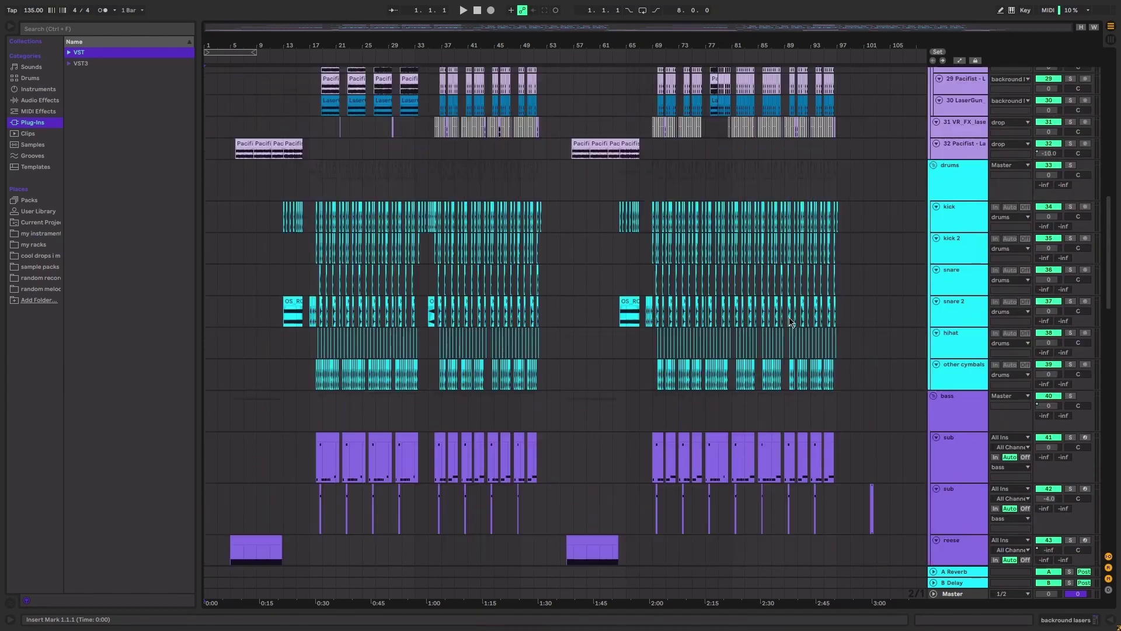